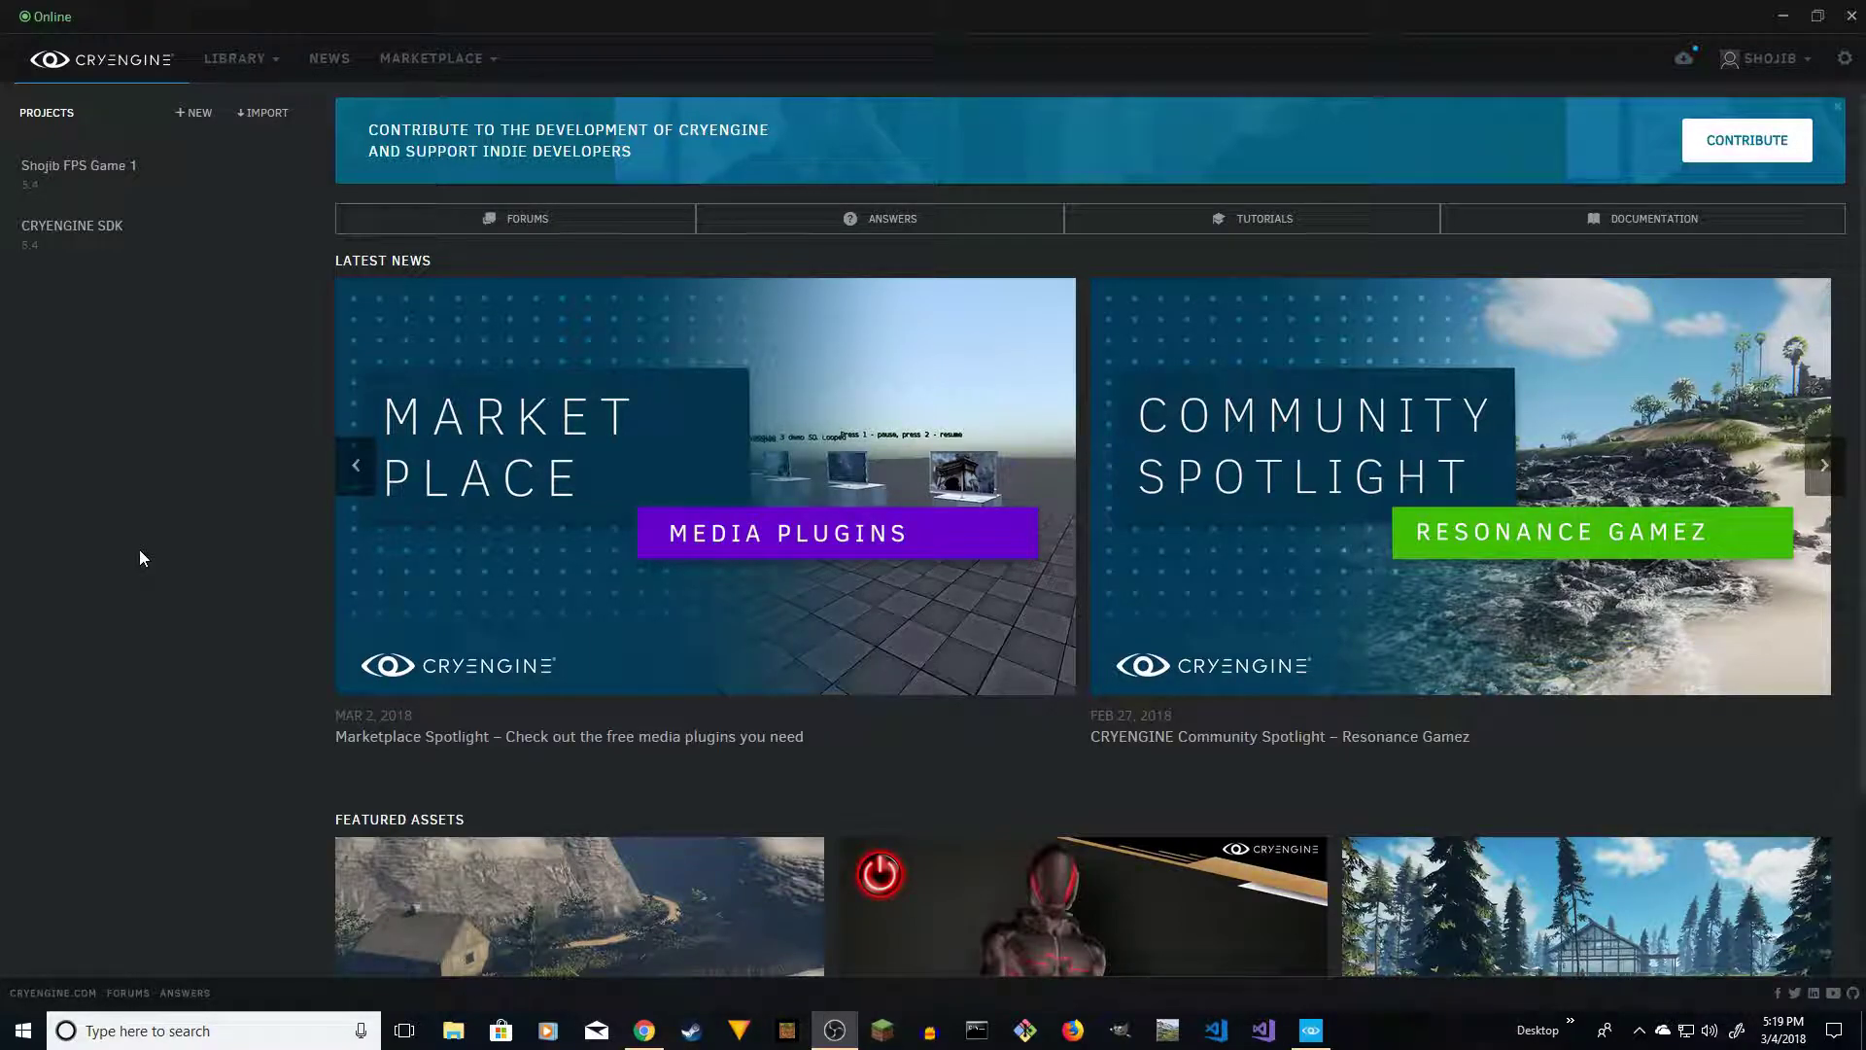
View the owned assets in the library and return to the launcher's start page
{"action": "mouse_move", "coordinate": [238, 58]}
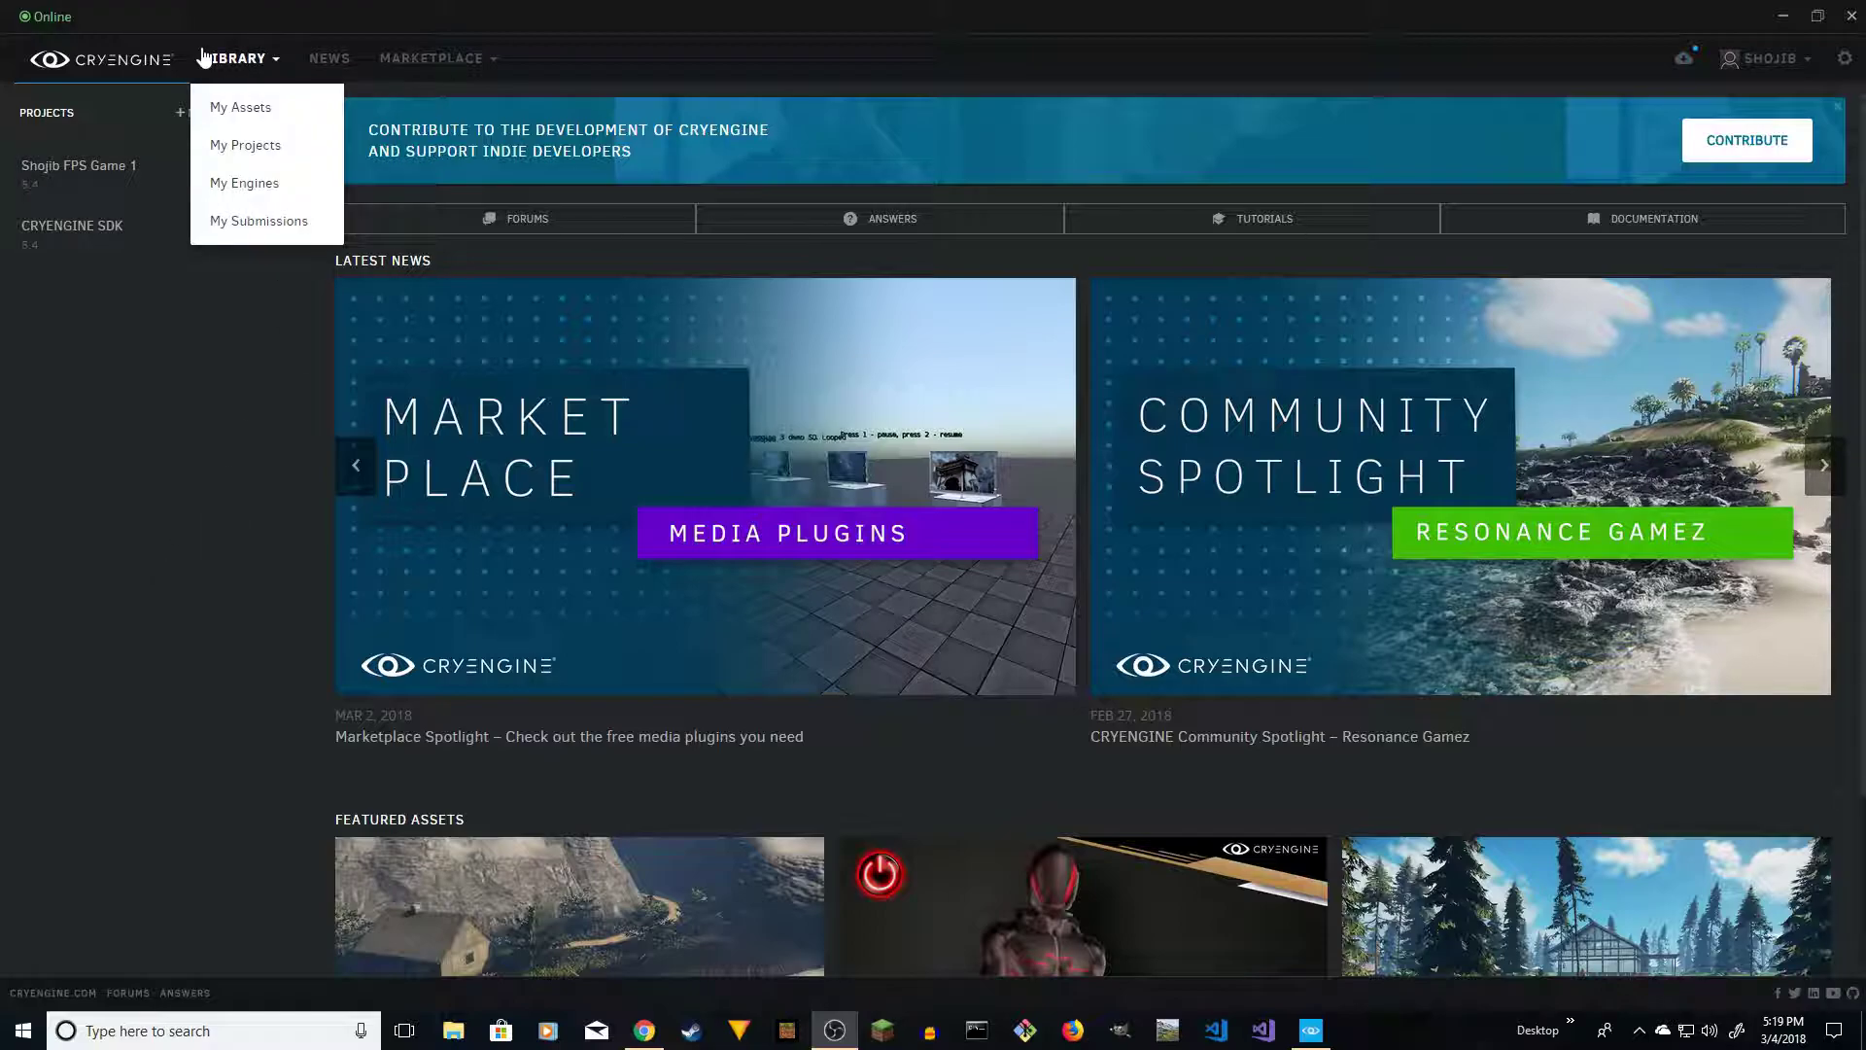
{"action": "left_click", "coordinate": [235, 104]}
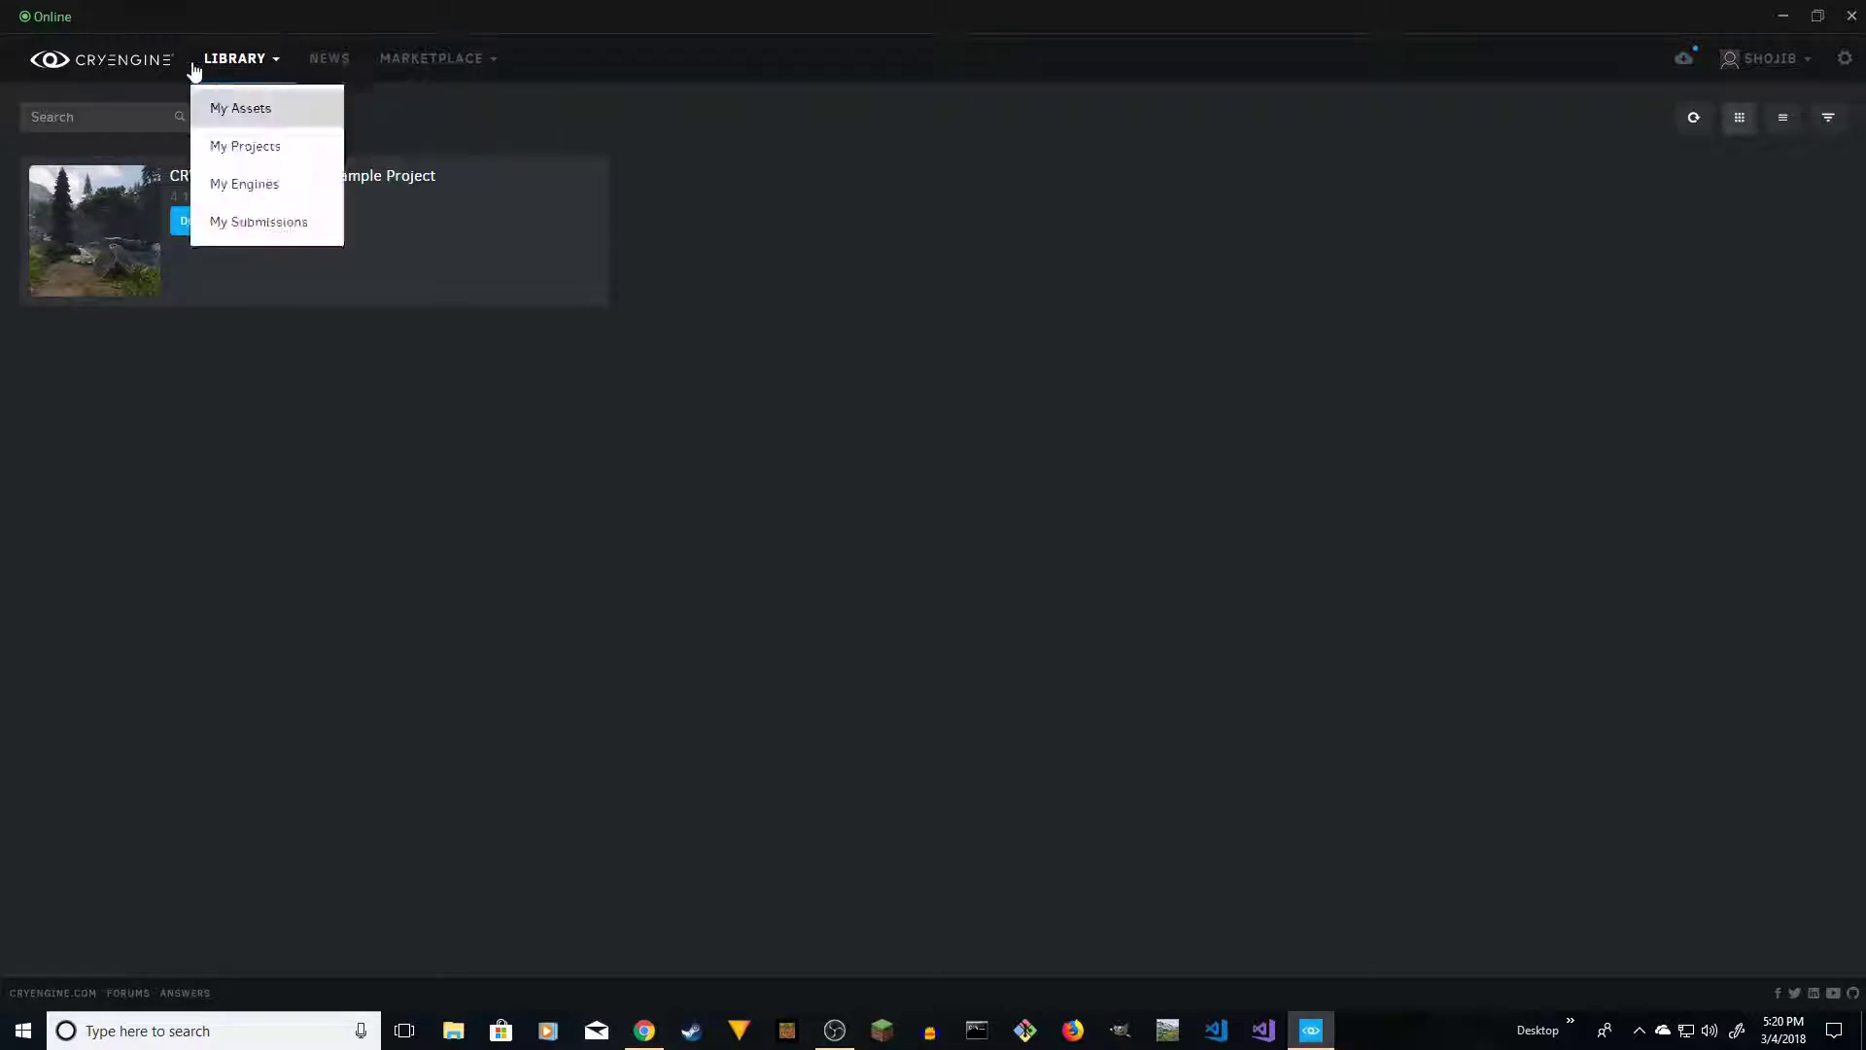
{"action": "left_click", "coordinate": [144, 62]}
Open the CRYENGINE Marketplace website and maximize its browser window
{"action": "mouse_move", "coordinate": [430, 66]}
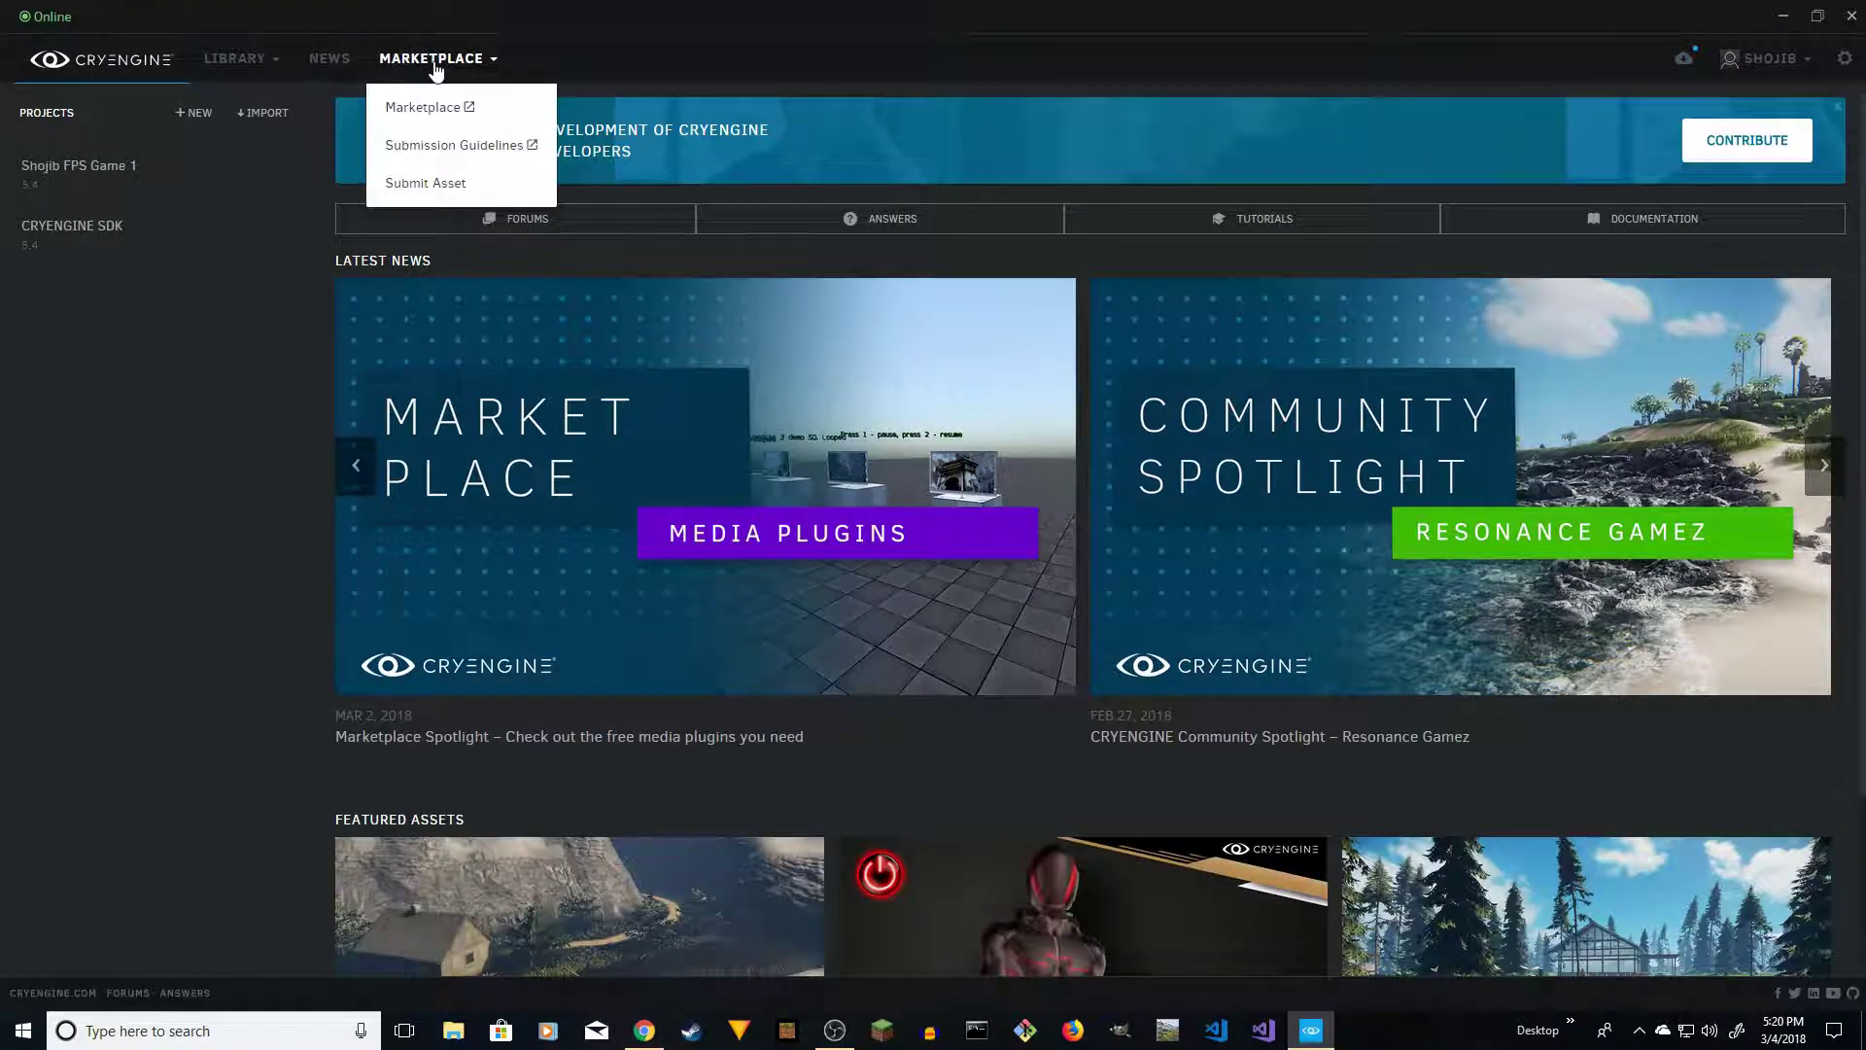
{"action": "left_click", "coordinate": [422, 106]}
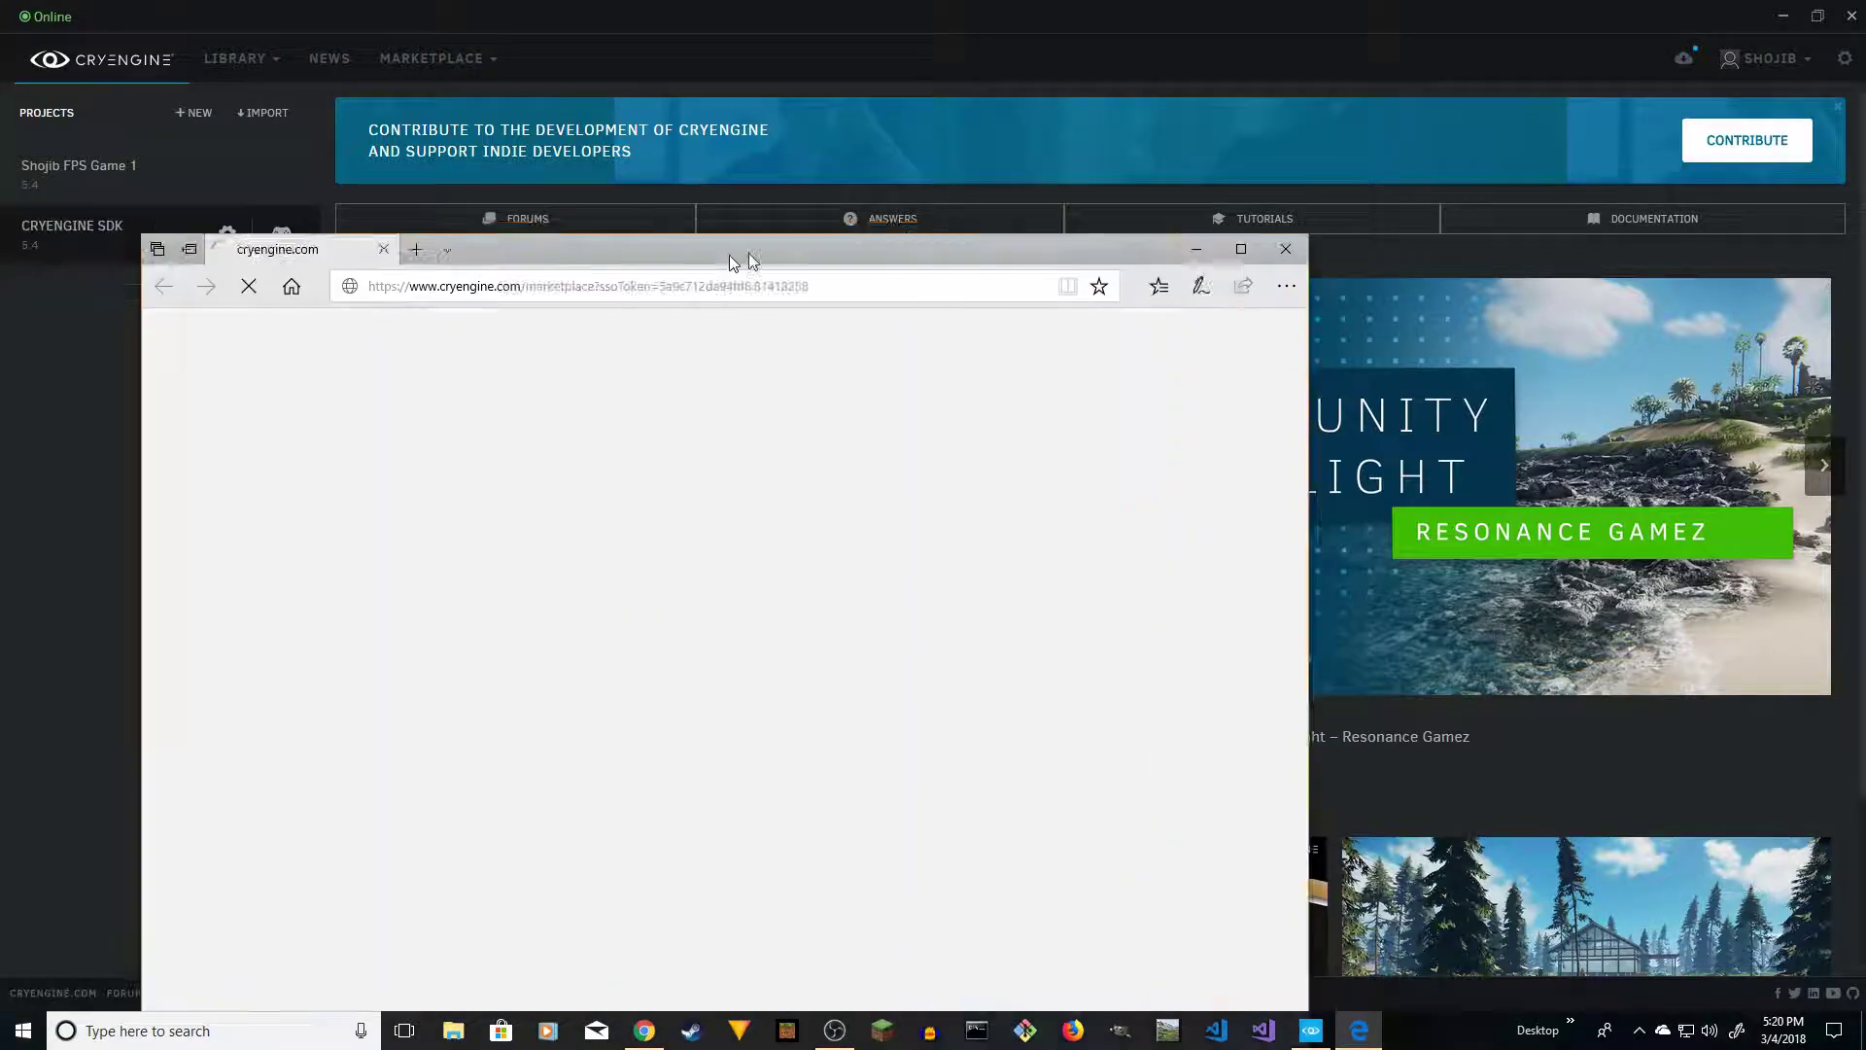
{"action": "left_click_drag", "start_coordinate": [749, 253], "coordinate": [826, 2]}
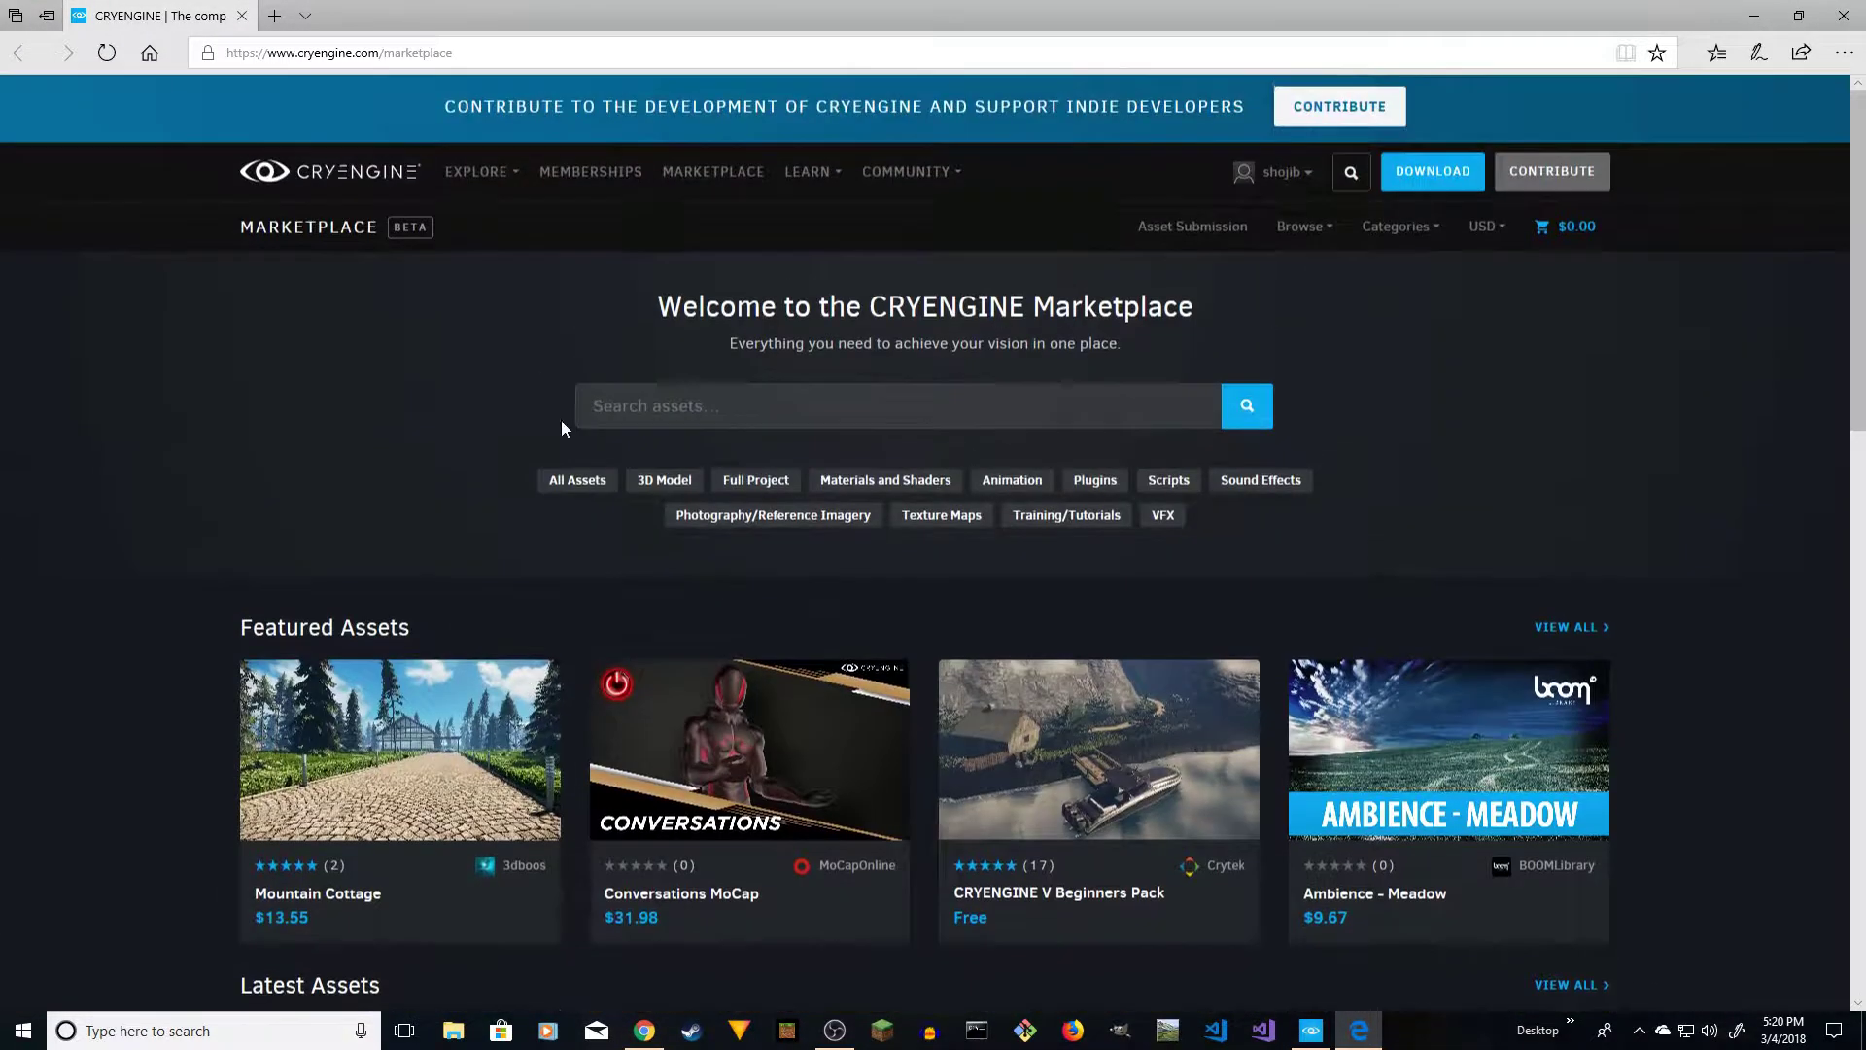
Search the marketplace for "gamesdk" and open the CRYENGINE GameSDK Sample Project page
{"action": "left_click", "coordinate": [627, 406]}
{"action": "type", "text": "gamesdk"}
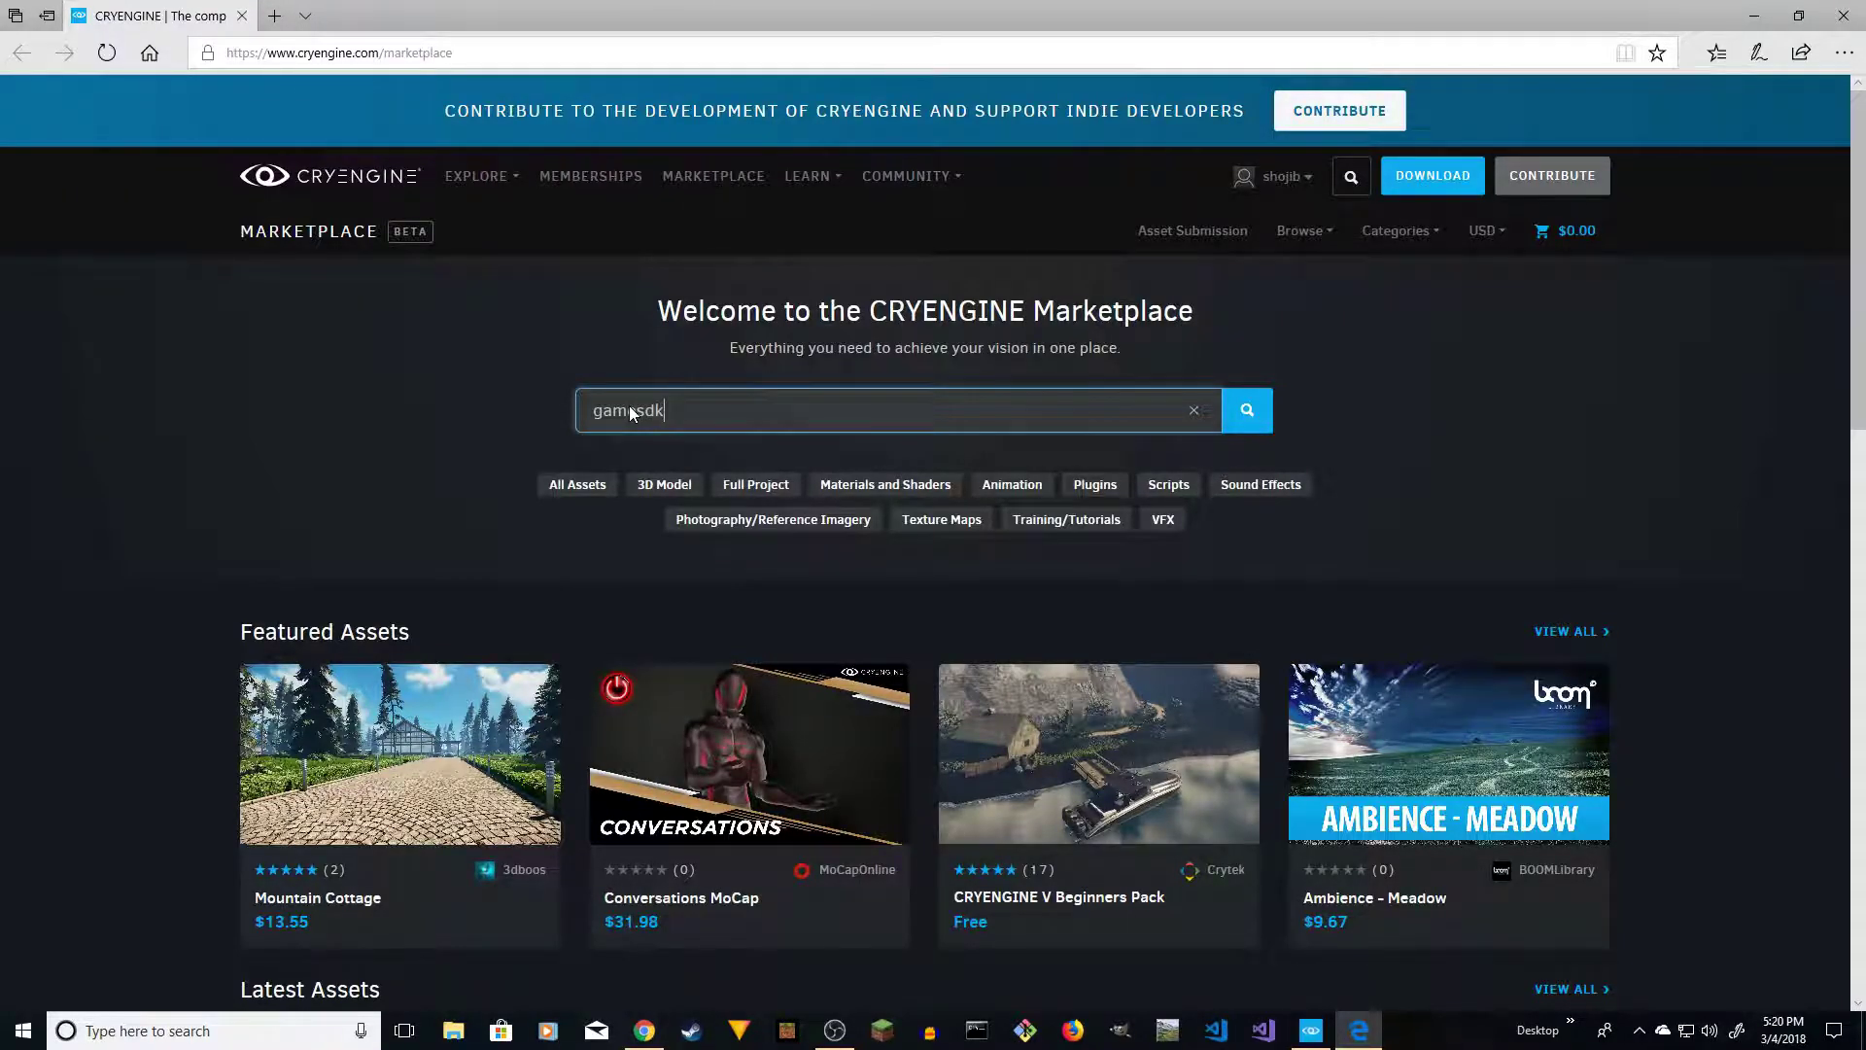
{"action": "key", "text": "Return"}
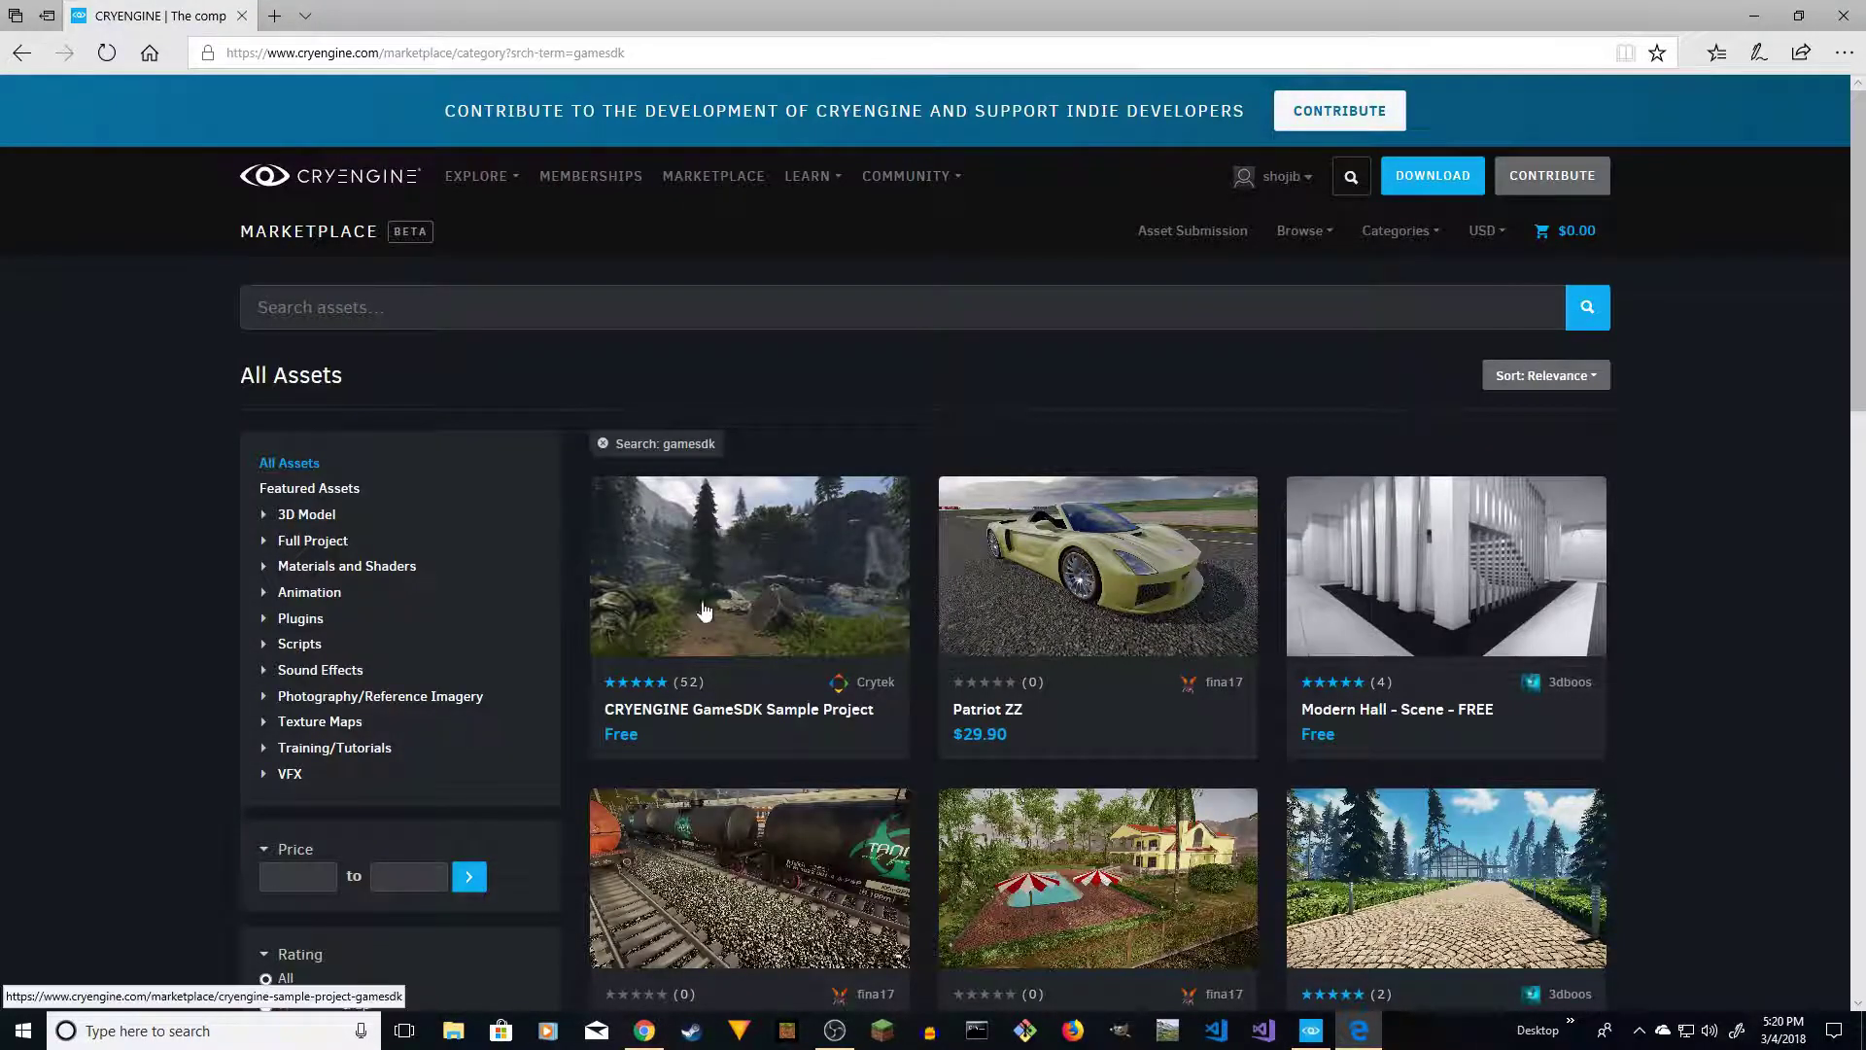
{"action": "scroll", "coordinate": [715, 667], "scroll_direction": "down", "scroll_amount": 2}
{"action": "left_click", "coordinate": [732, 463]}
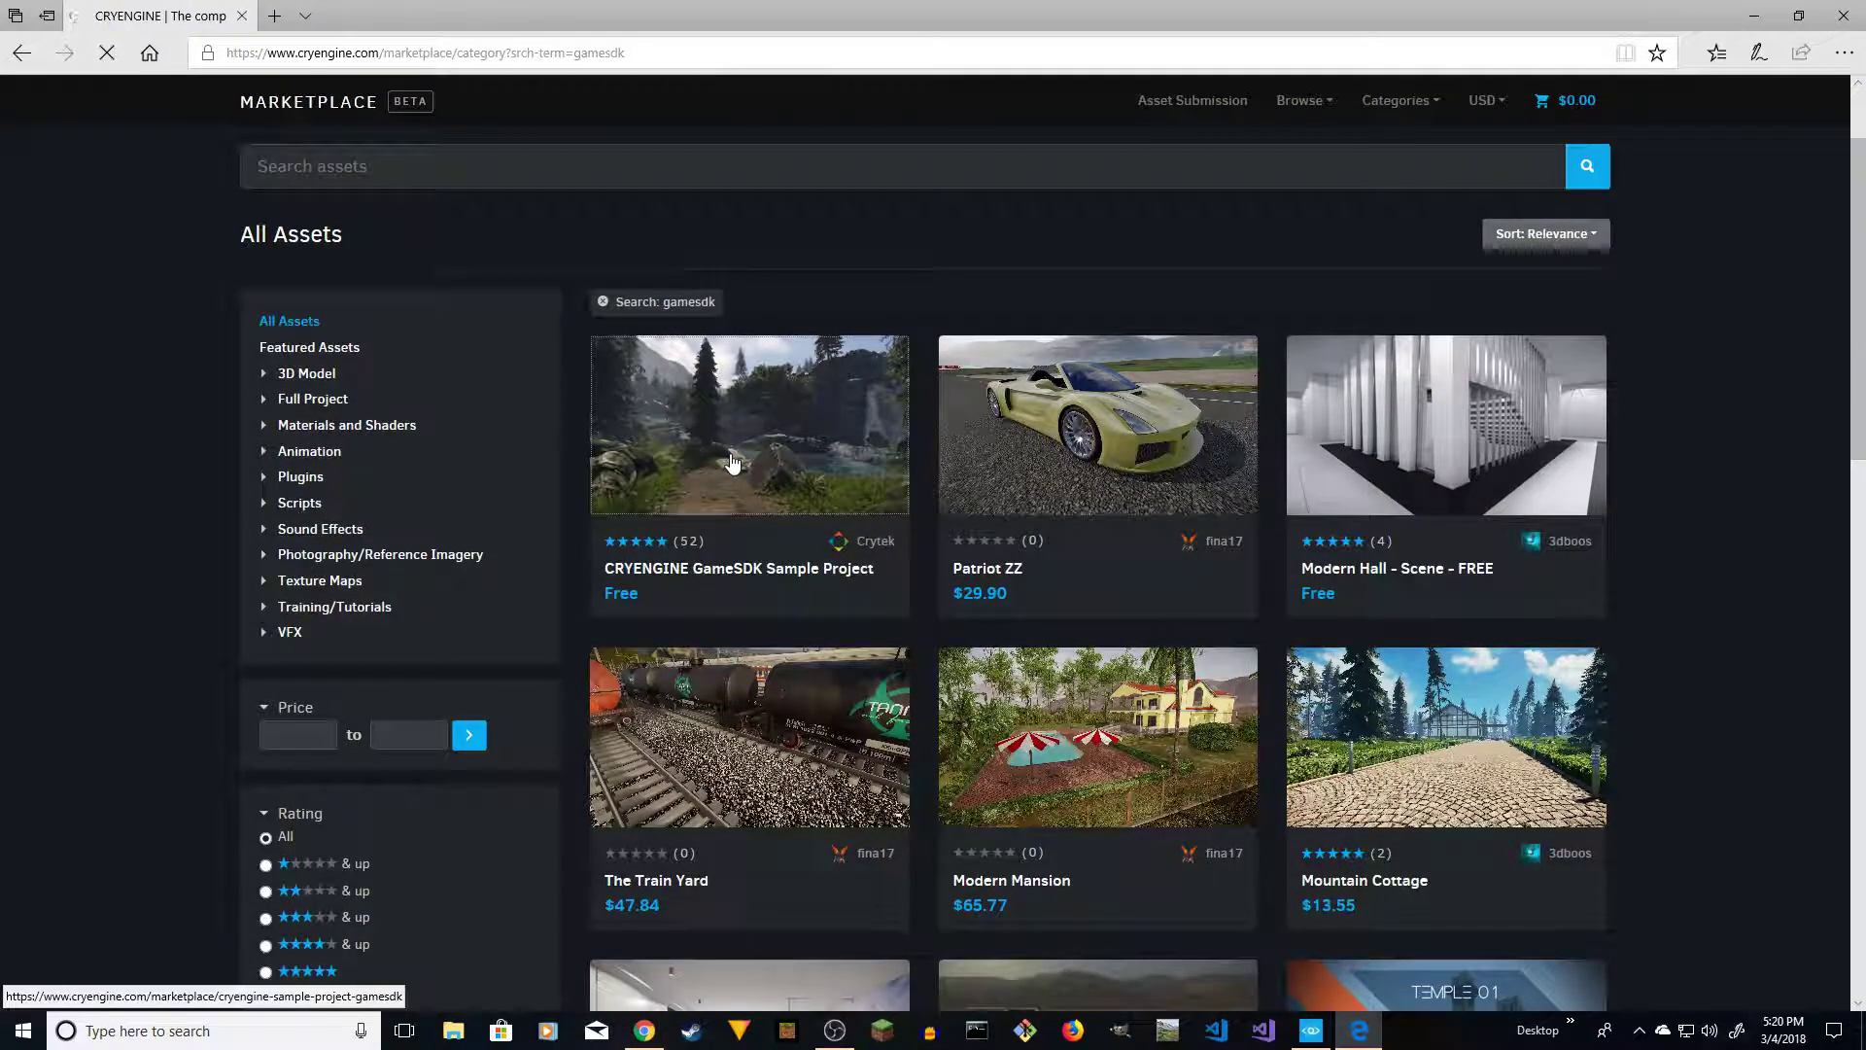
Examine the GameSDK Sample Project page, including its purchase status, technical specifications, description and related assets
{"action": "scroll", "coordinate": [498, 603], "scroll_direction": "down", "scroll_amount": 4}
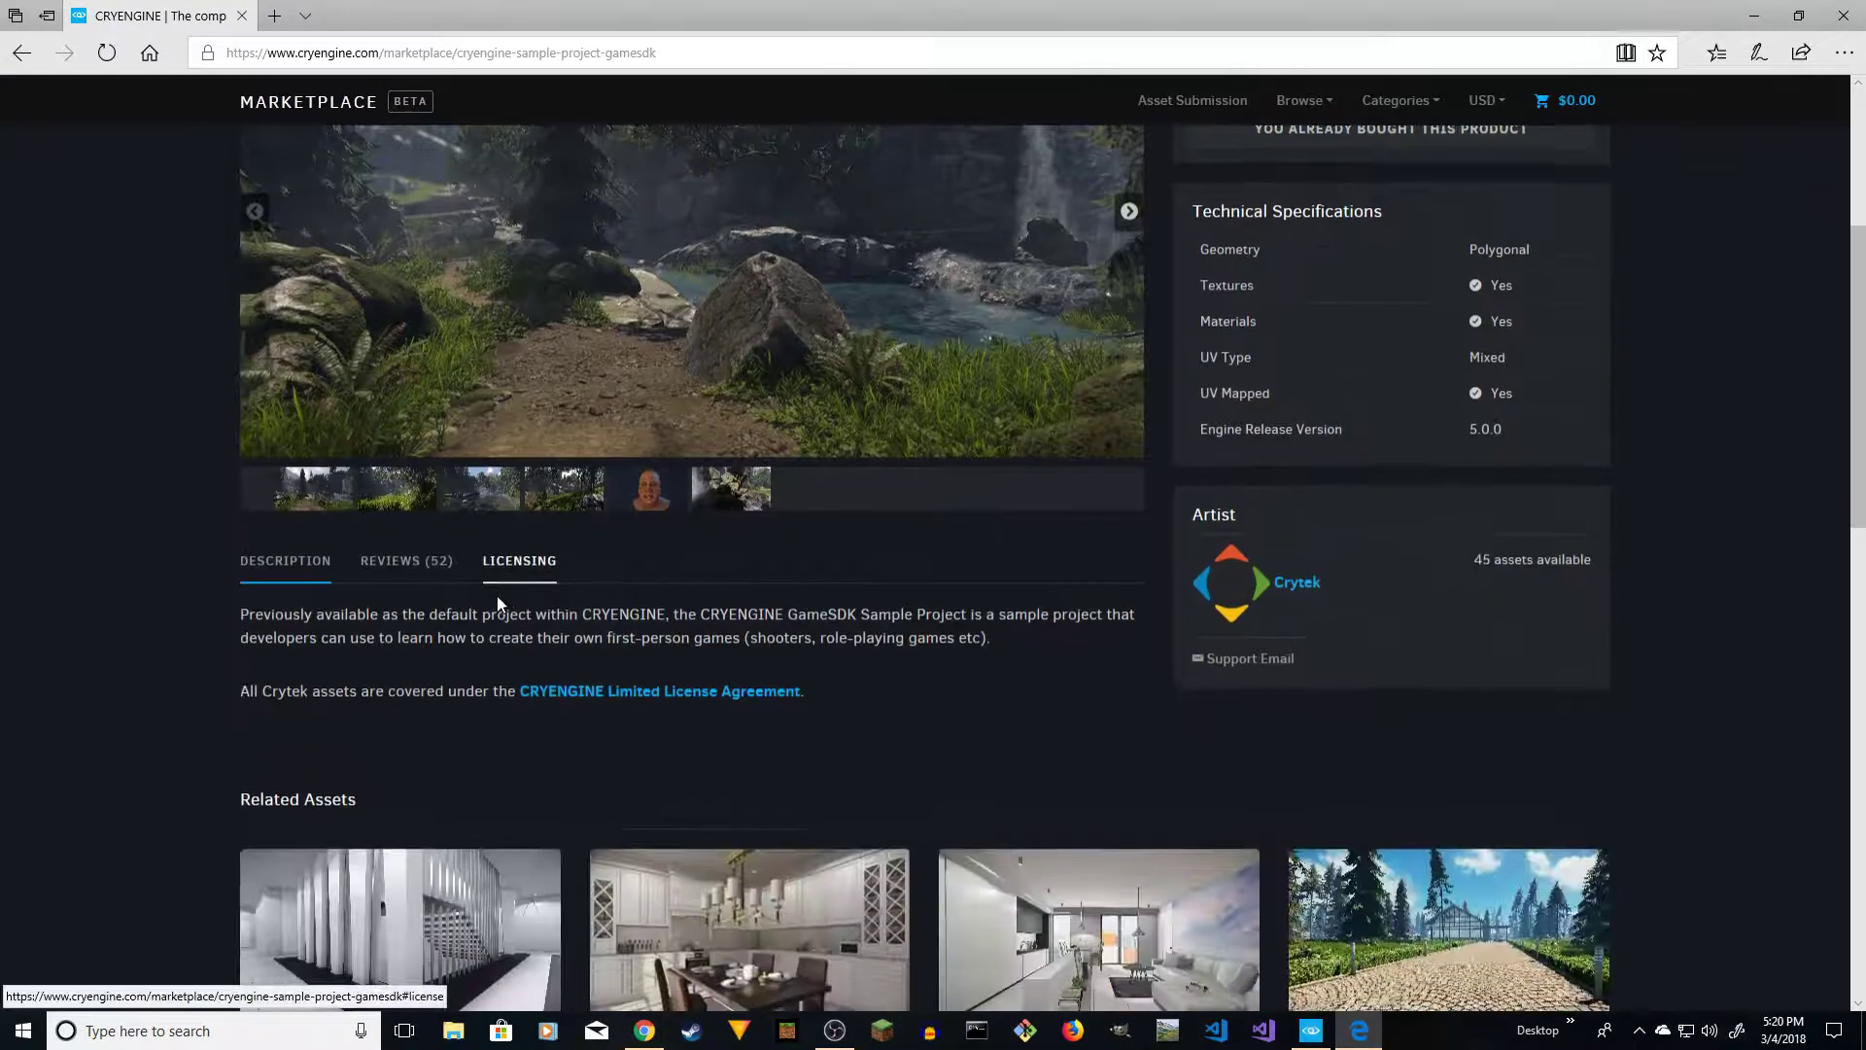
{"action": "scroll", "coordinate": [869, 598], "scroll_direction": "up", "scroll_amount": 4}
{"action": "scroll", "coordinate": [979, 573], "scroll_direction": "down", "scroll_amount": 7}
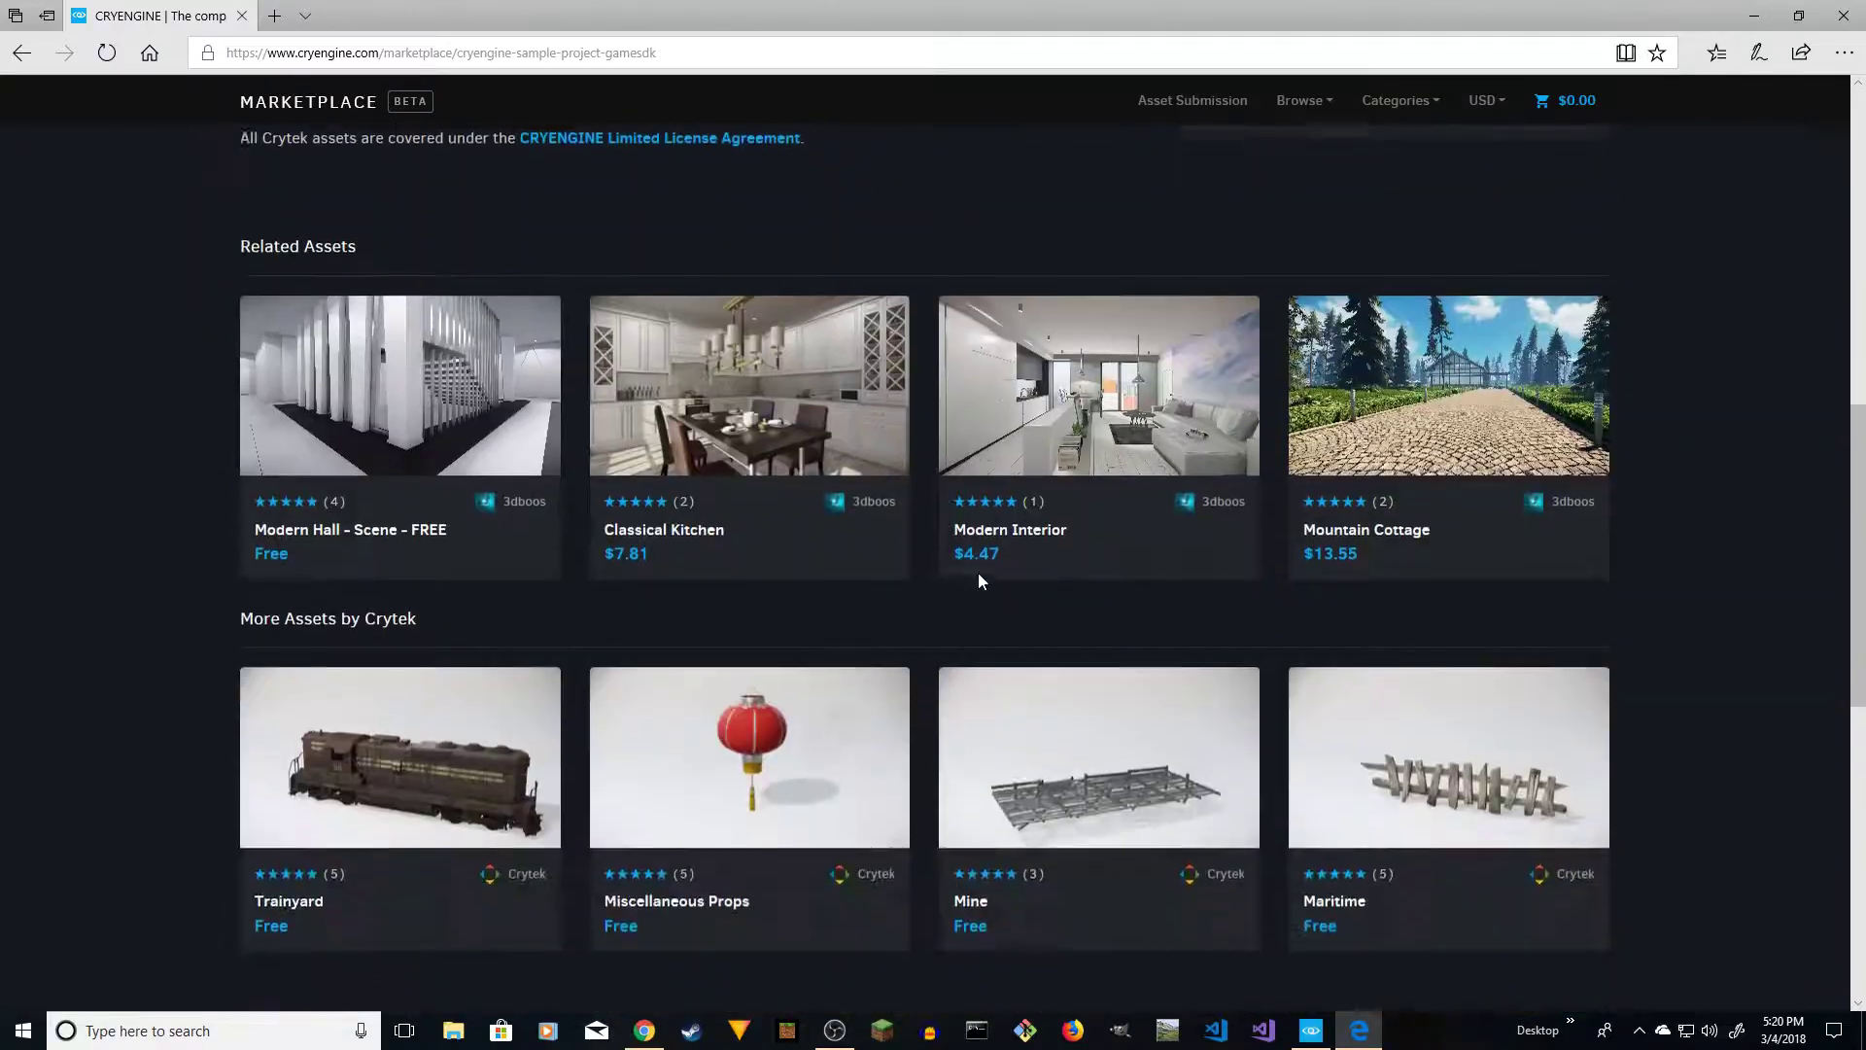
{"action": "scroll", "coordinate": [977, 574], "scroll_direction": "up", "scroll_amount": 8}
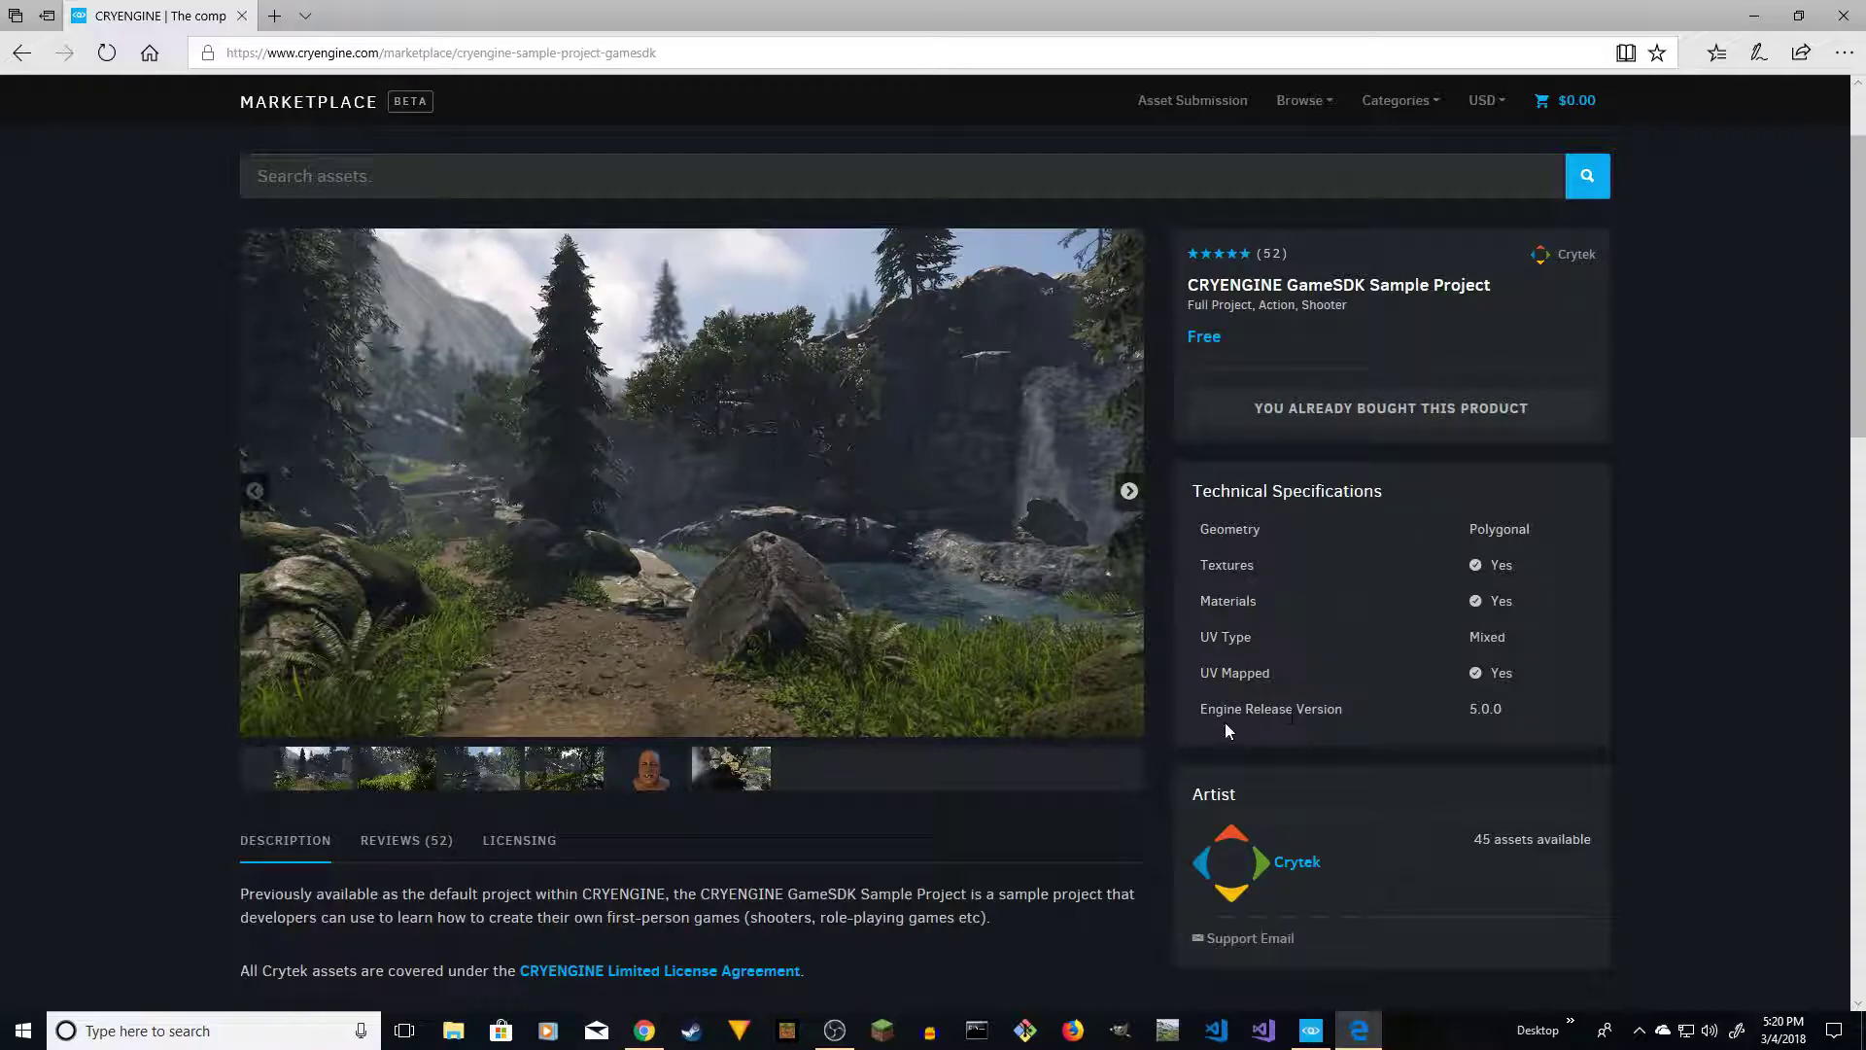
{"action": "scroll", "coordinate": [902, 646], "scroll_direction": "up", "scroll_amount": 2}
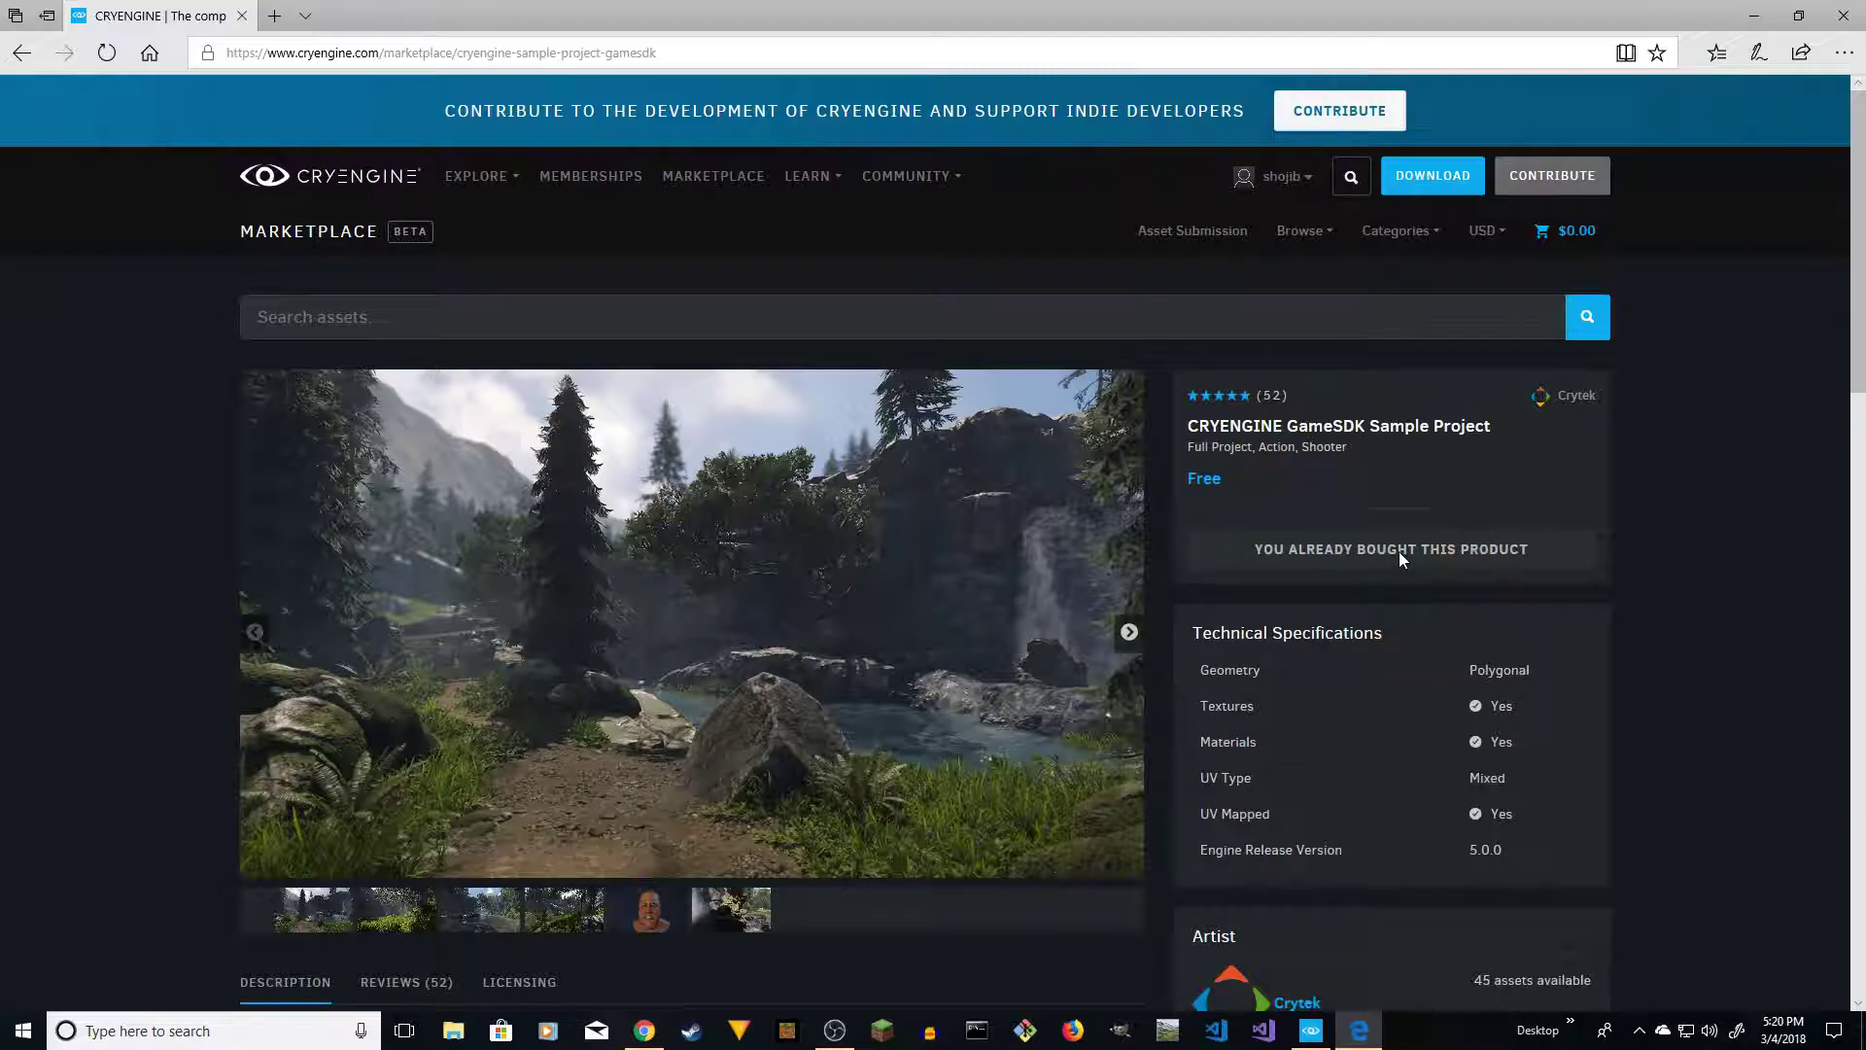
{"action": "scroll", "coordinate": [1297, 604], "scroll_direction": "down", "scroll_amount": 2}
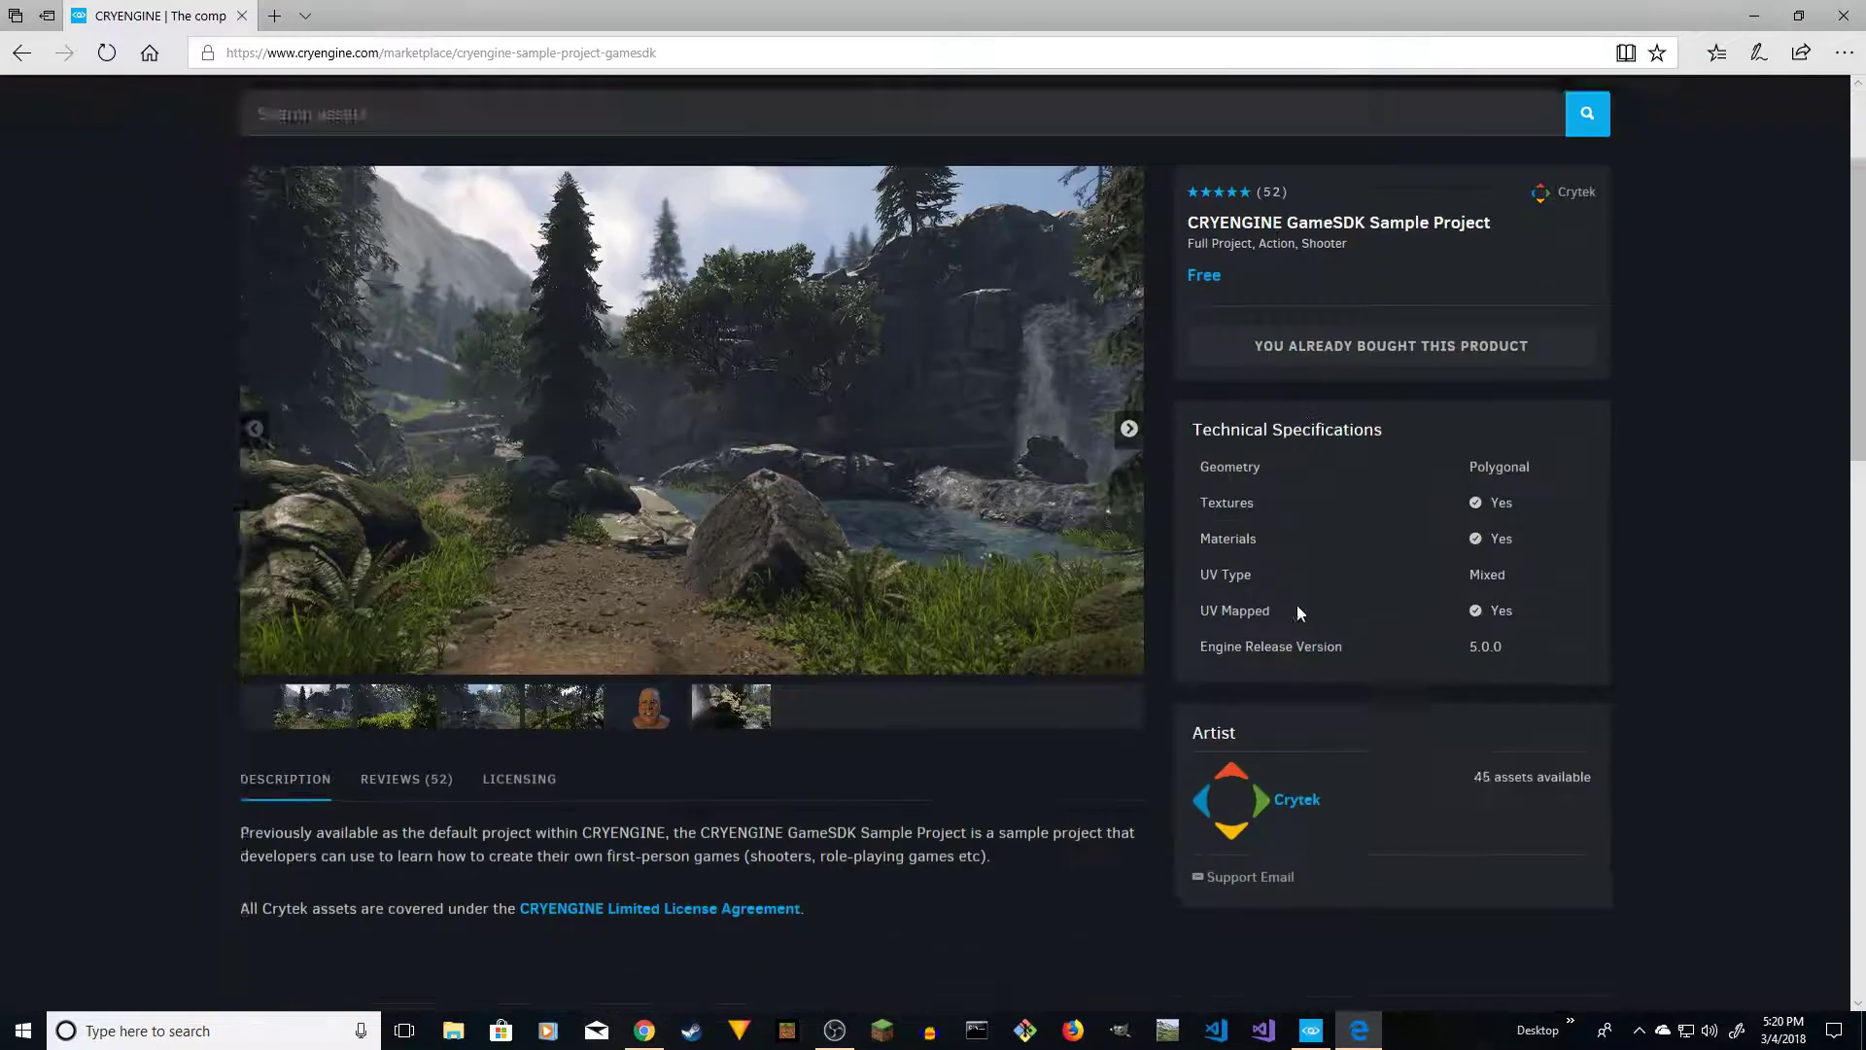
{"action": "scroll", "coordinate": [1333, 520], "scroll_direction": "up", "scroll_amount": 2}
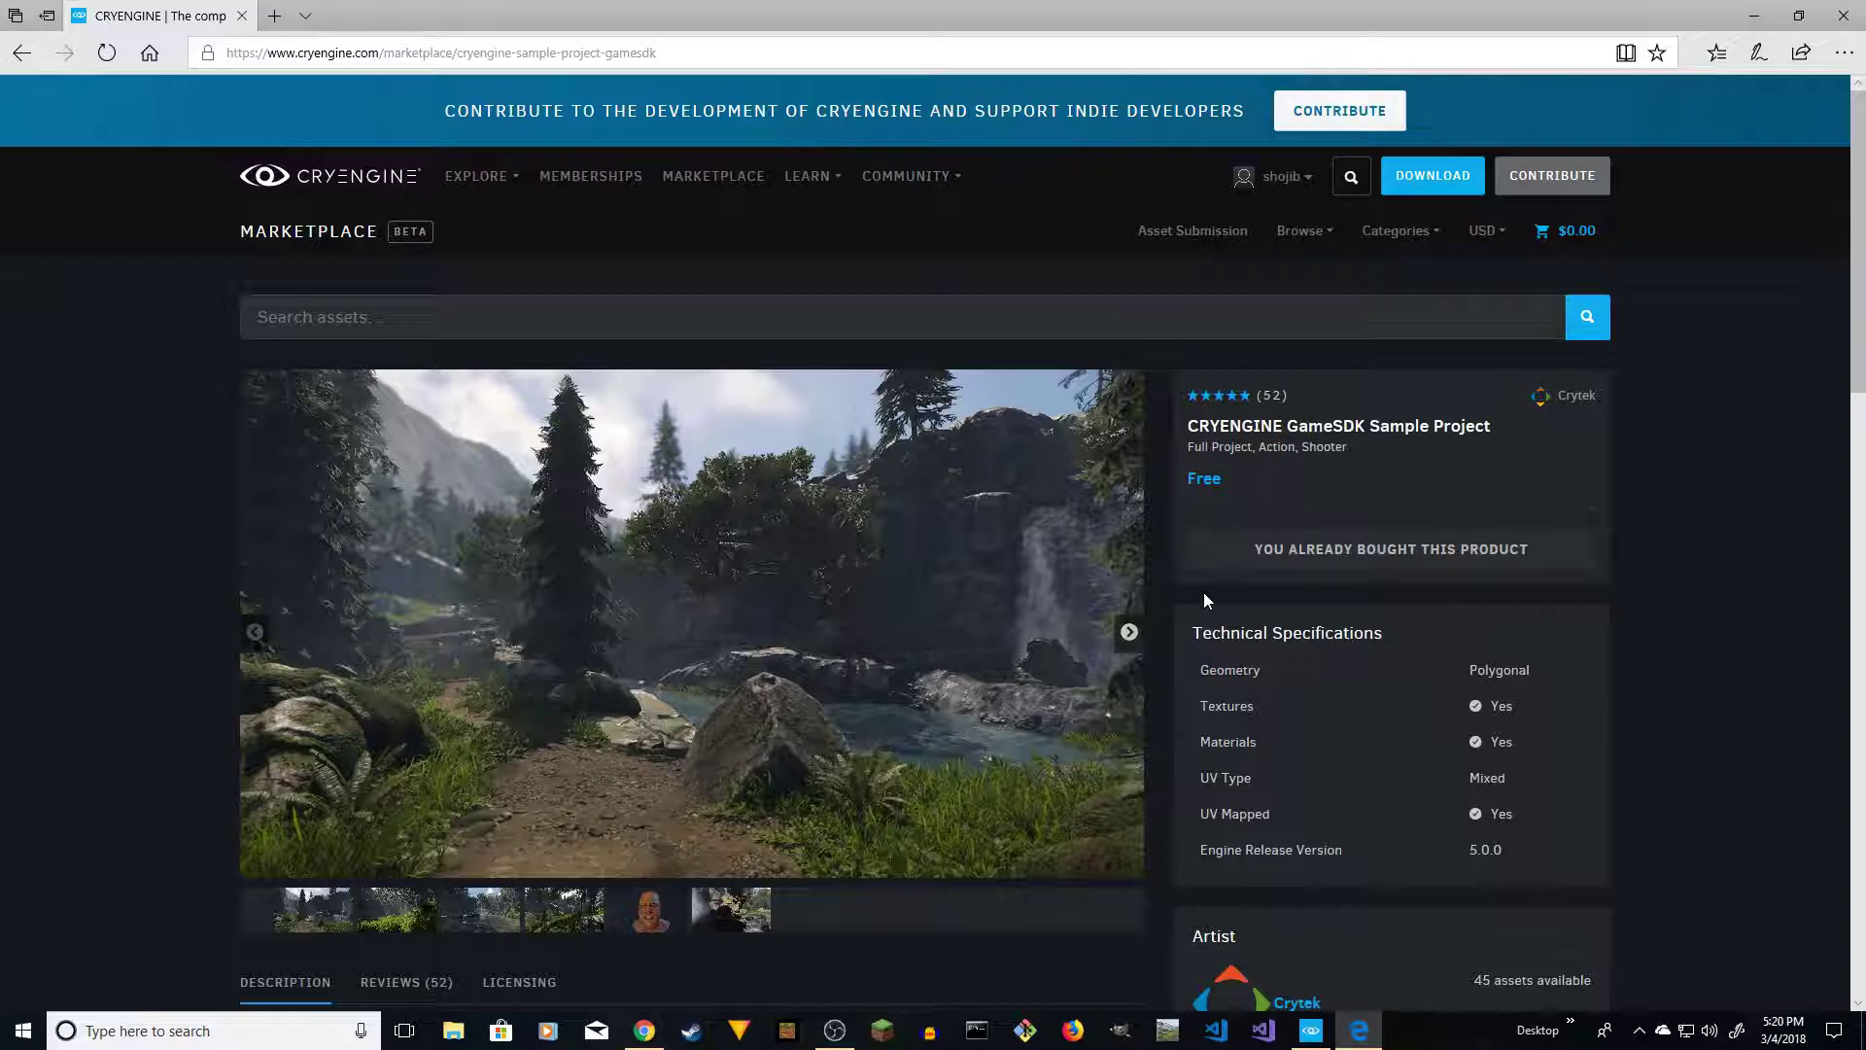
Close the marketplace browser window, check the GameSDK sample among the launcher's owned assets, and return to the start page
{"action": "left_click", "coordinate": [1856, 10]}
{"action": "mouse_move", "coordinate": [213, 61]}
{"action": "left_click", "coordinate": [226, 109]}
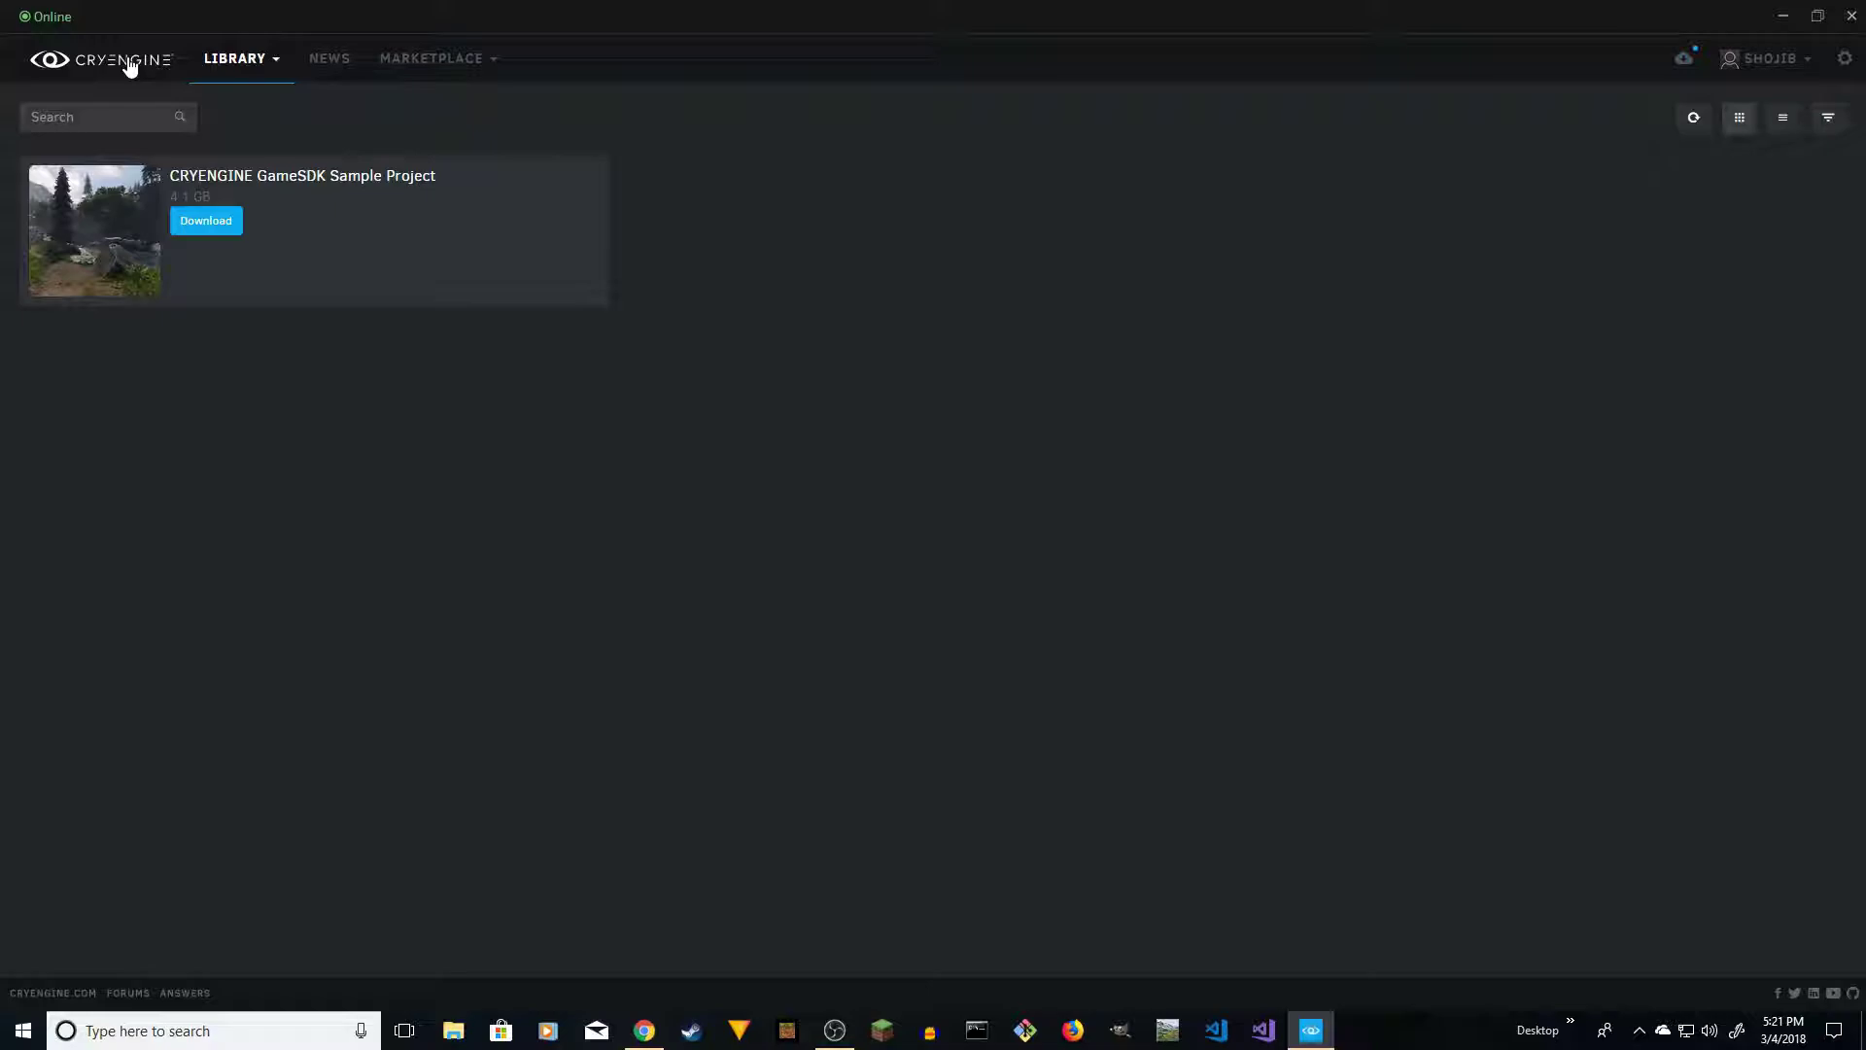
{"action": "left_click", "coordinate": [169, 76]}
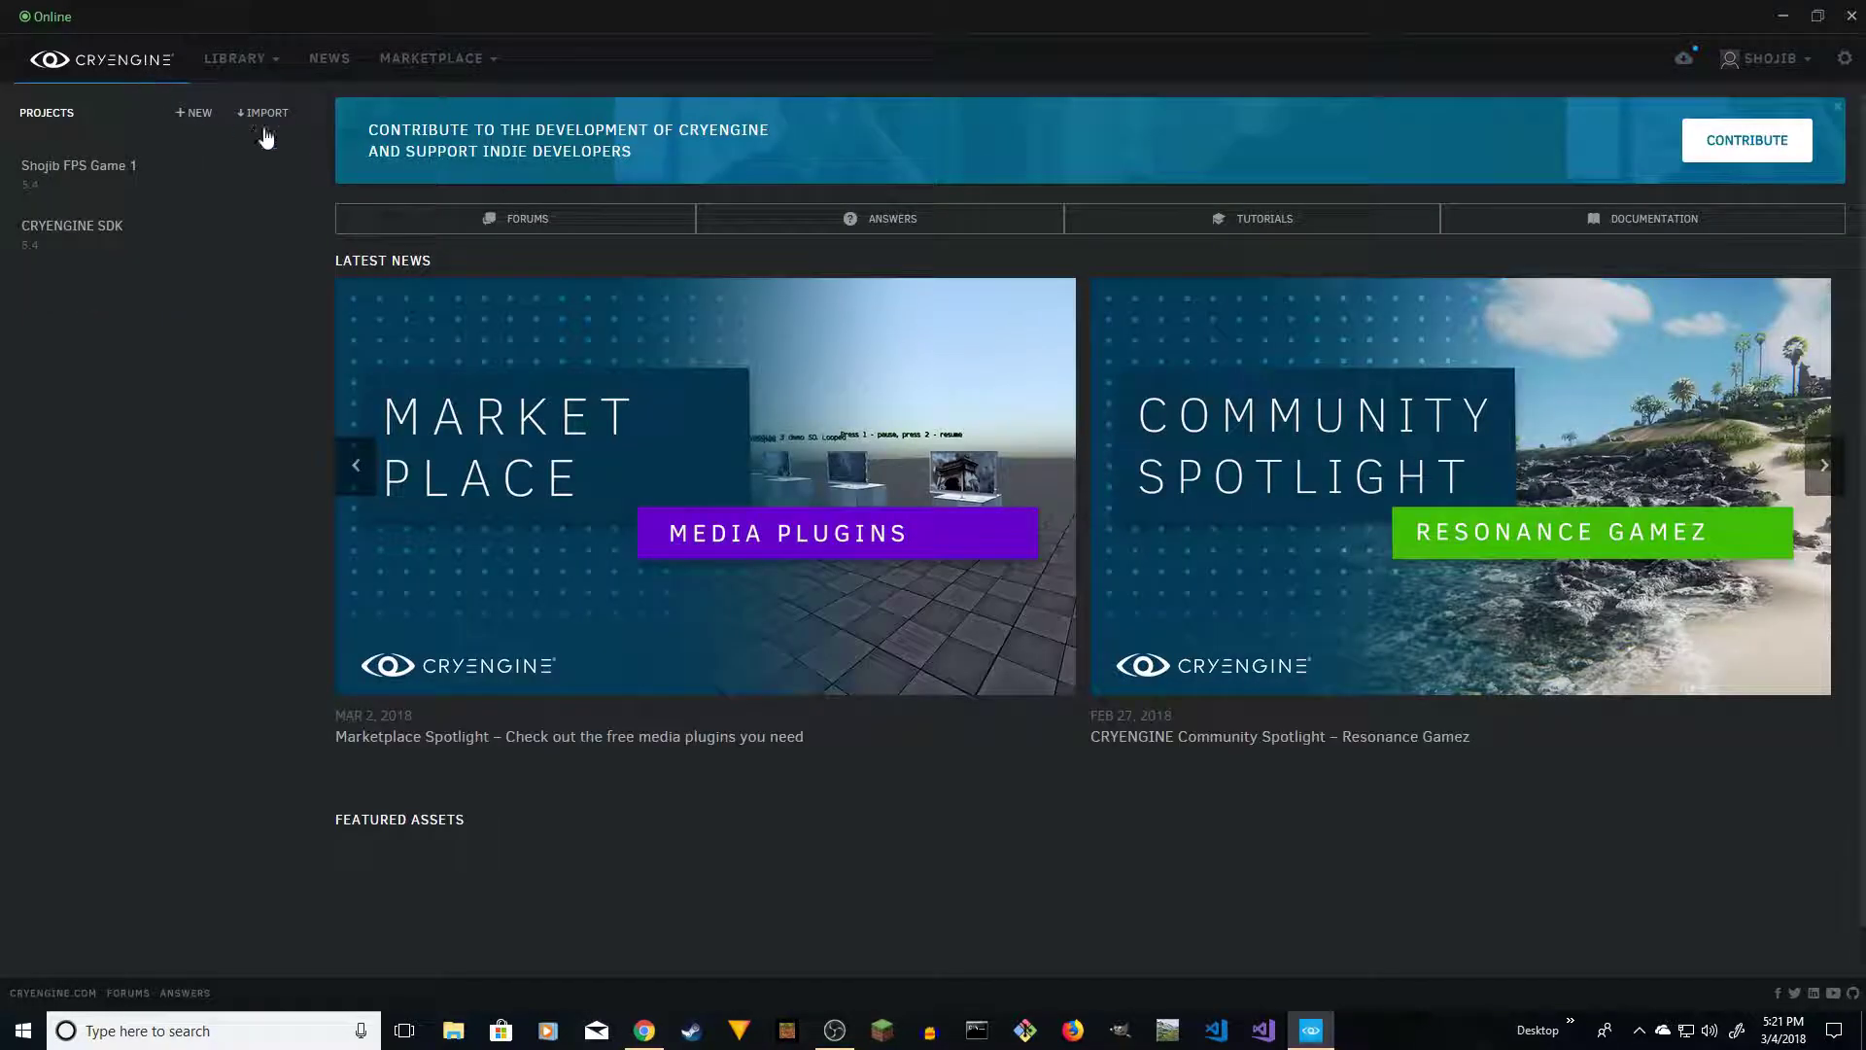
{"action": "mouse_move", "coordinate": [200, 188]}
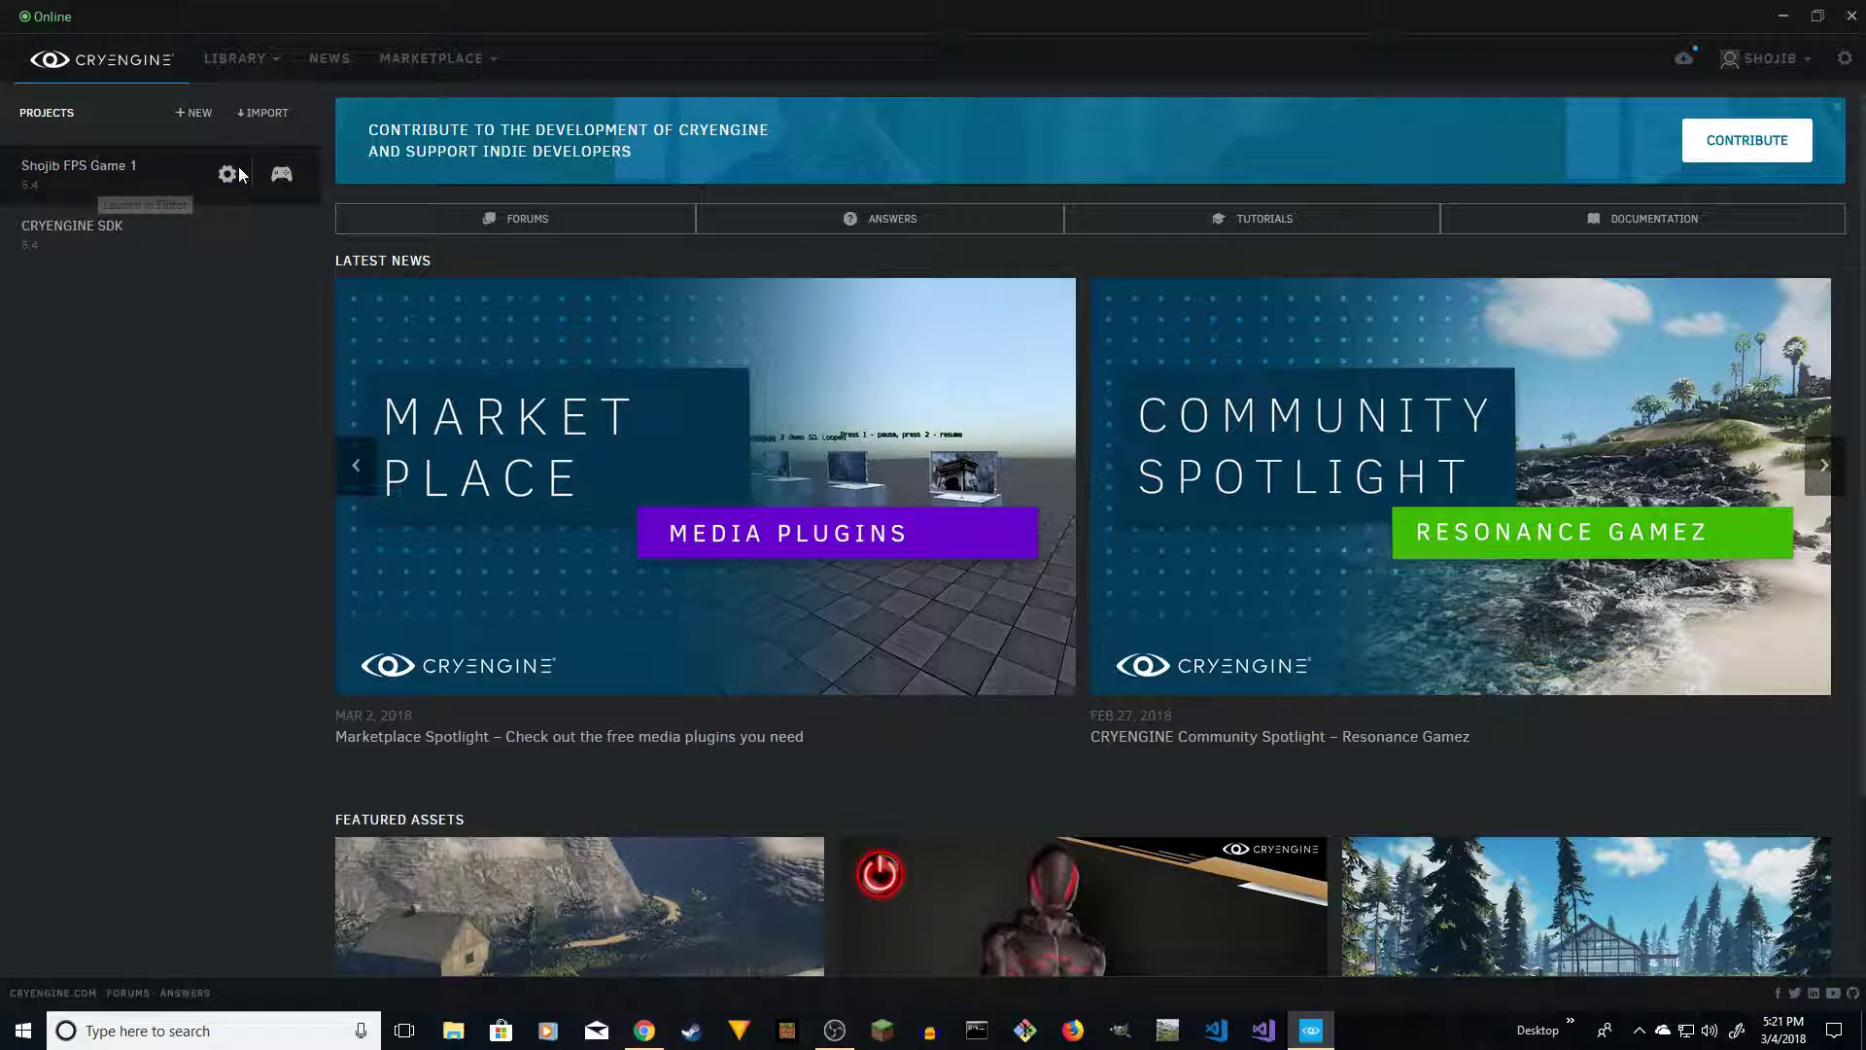
{"action": "left_click", "coordinate": [431, 58]}
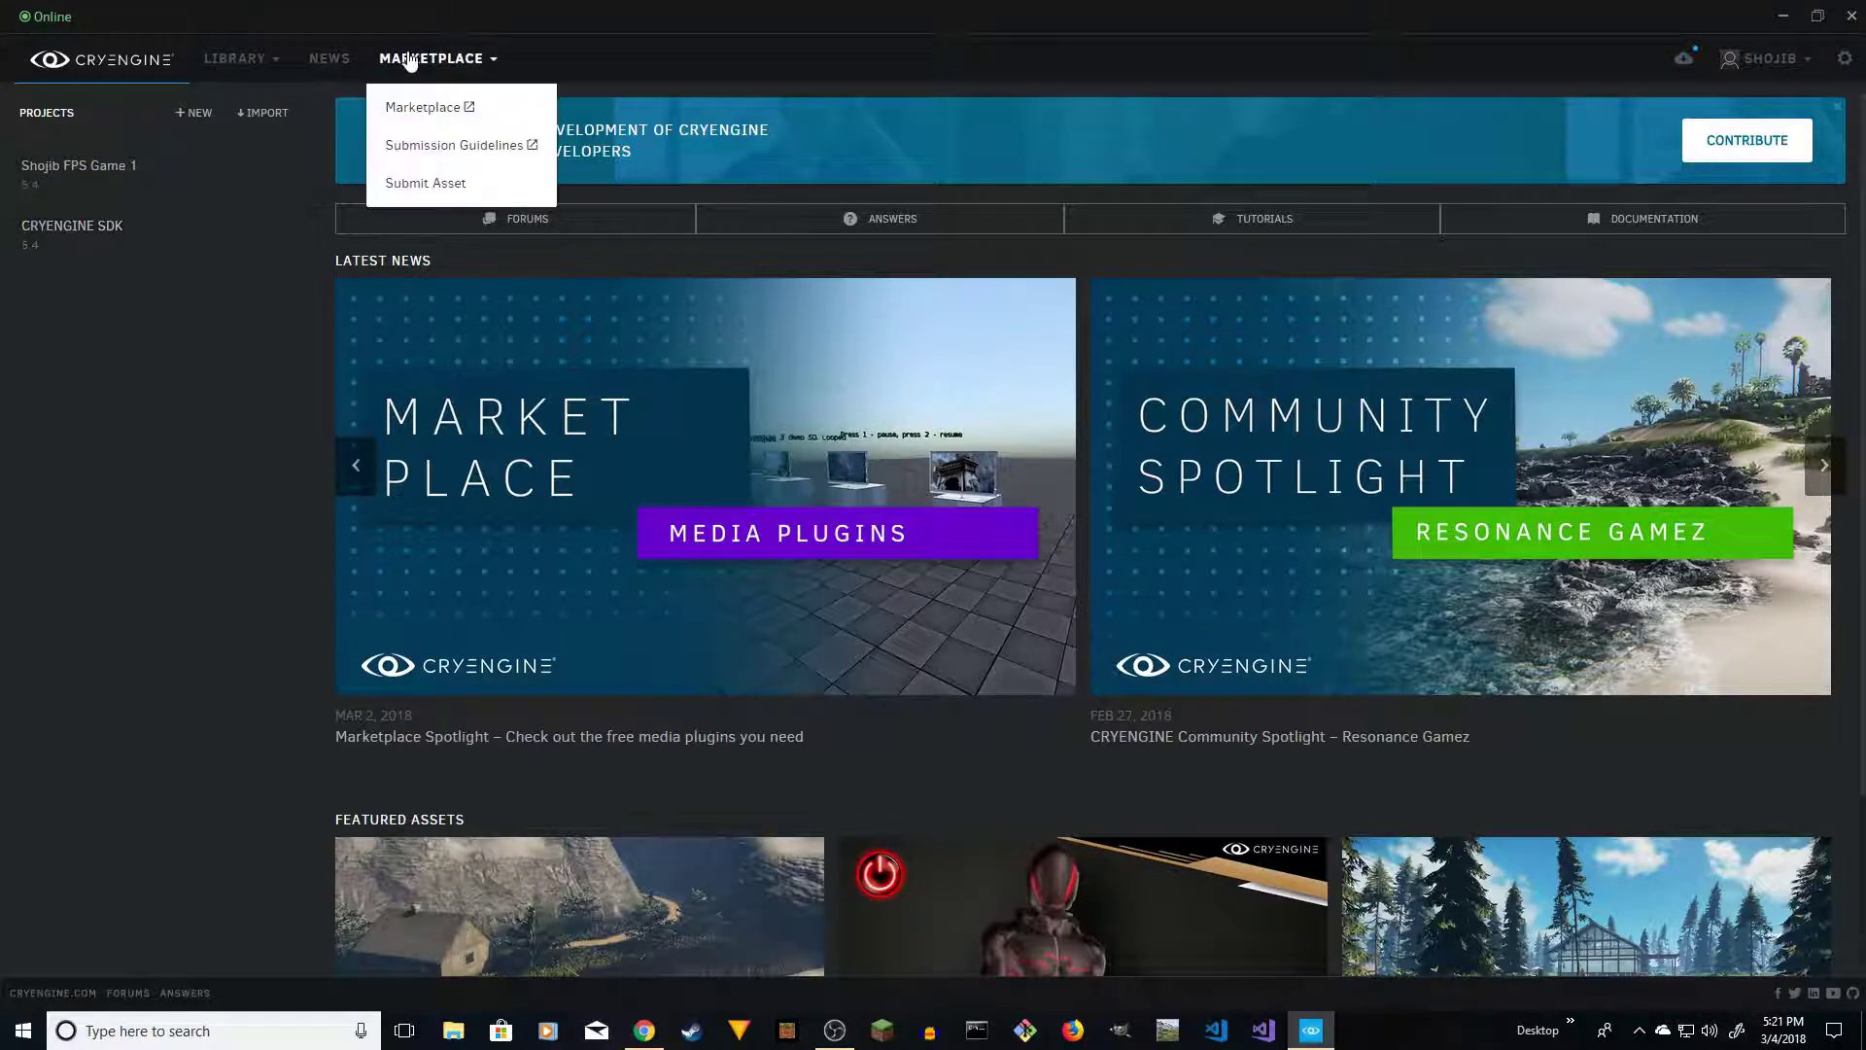
Create a Blank C# project named Game1 with engine version CRYENGINE 5.4
{"action": "left_click", "coordinate": [197, 115]}
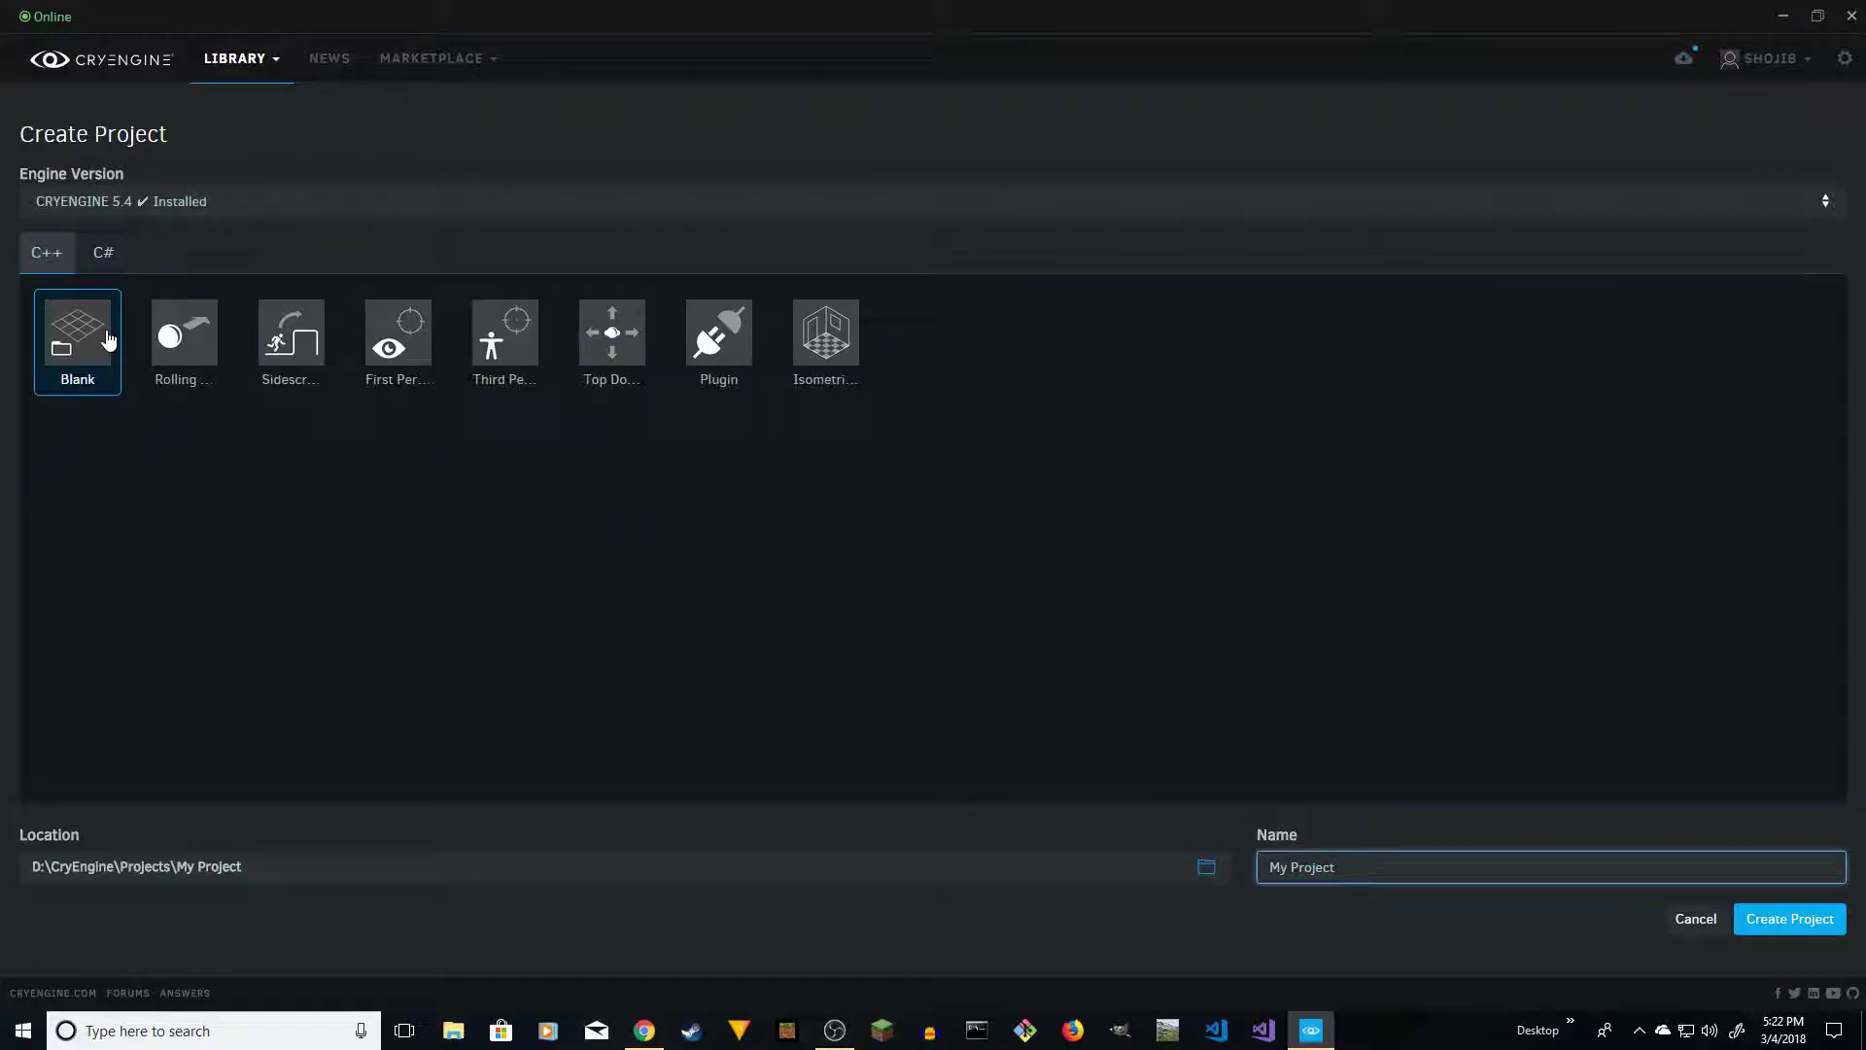
{"action": "left_click", "coordinate": [107, 255]}
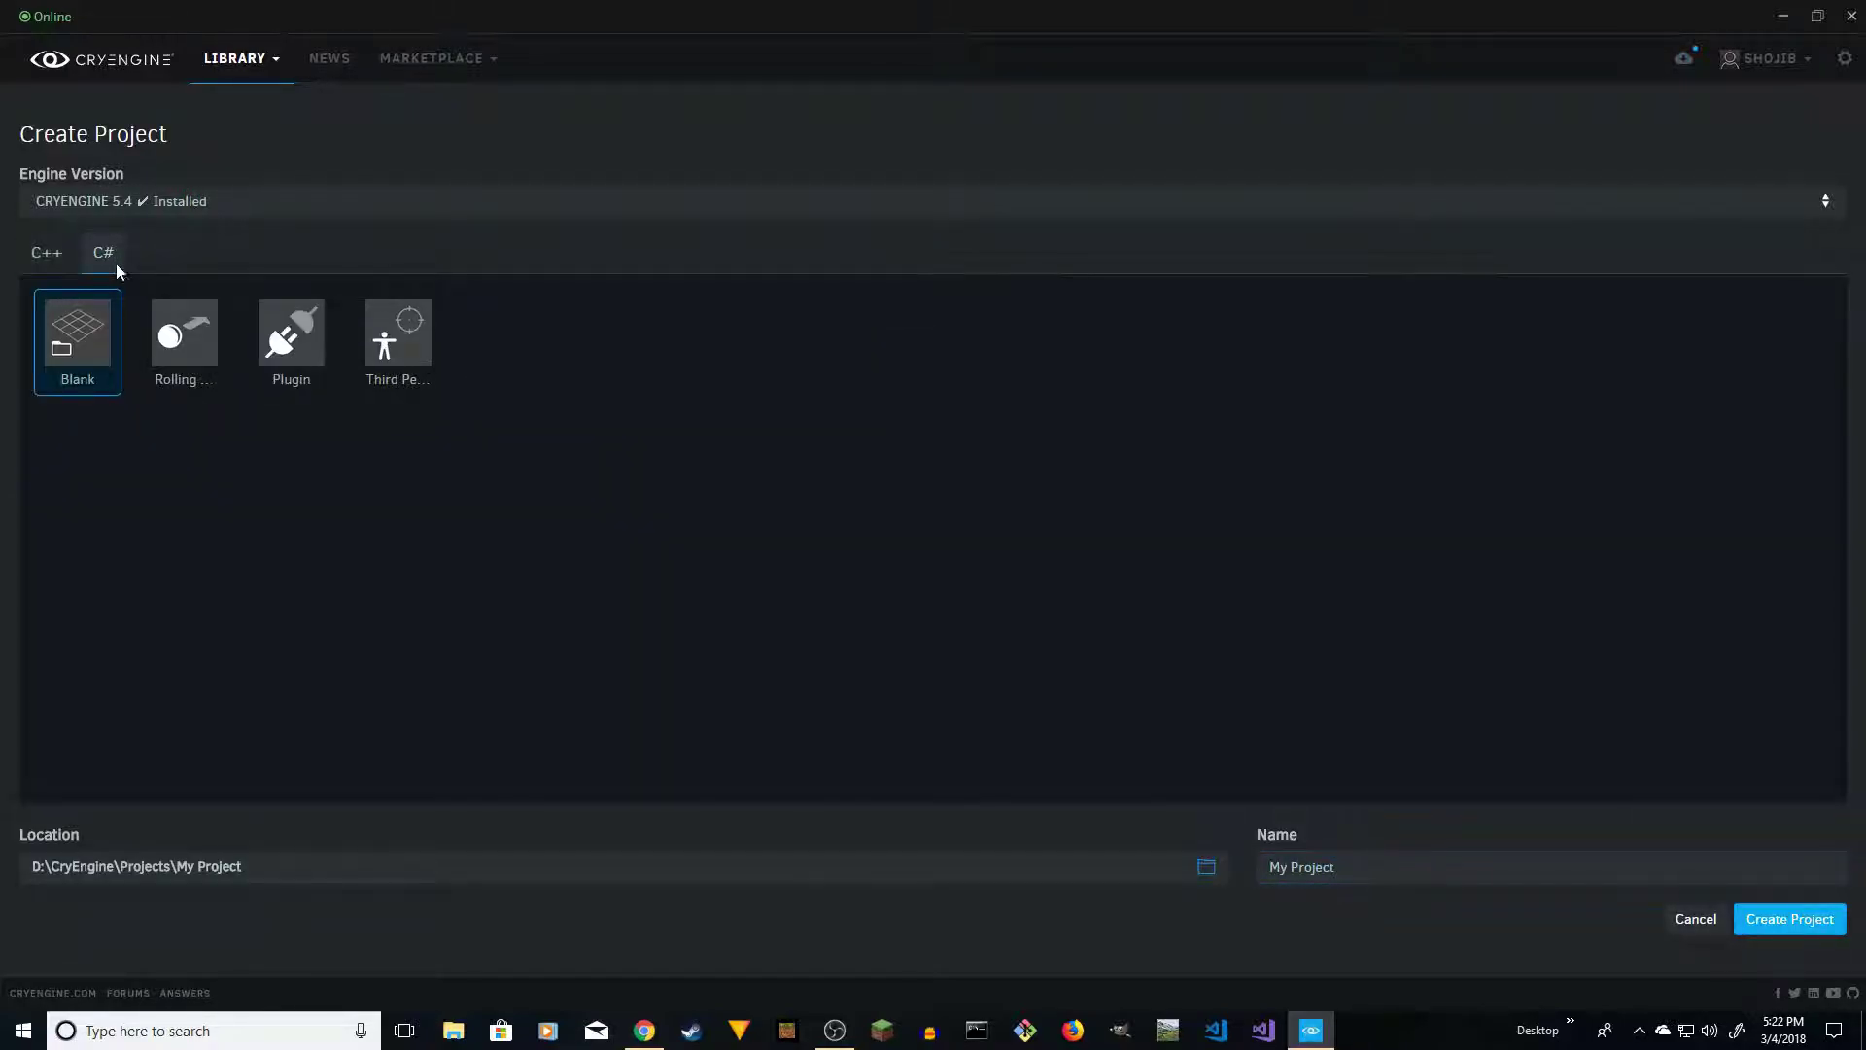
{"action": "triple_click", "coordinate": [1305, 868]}
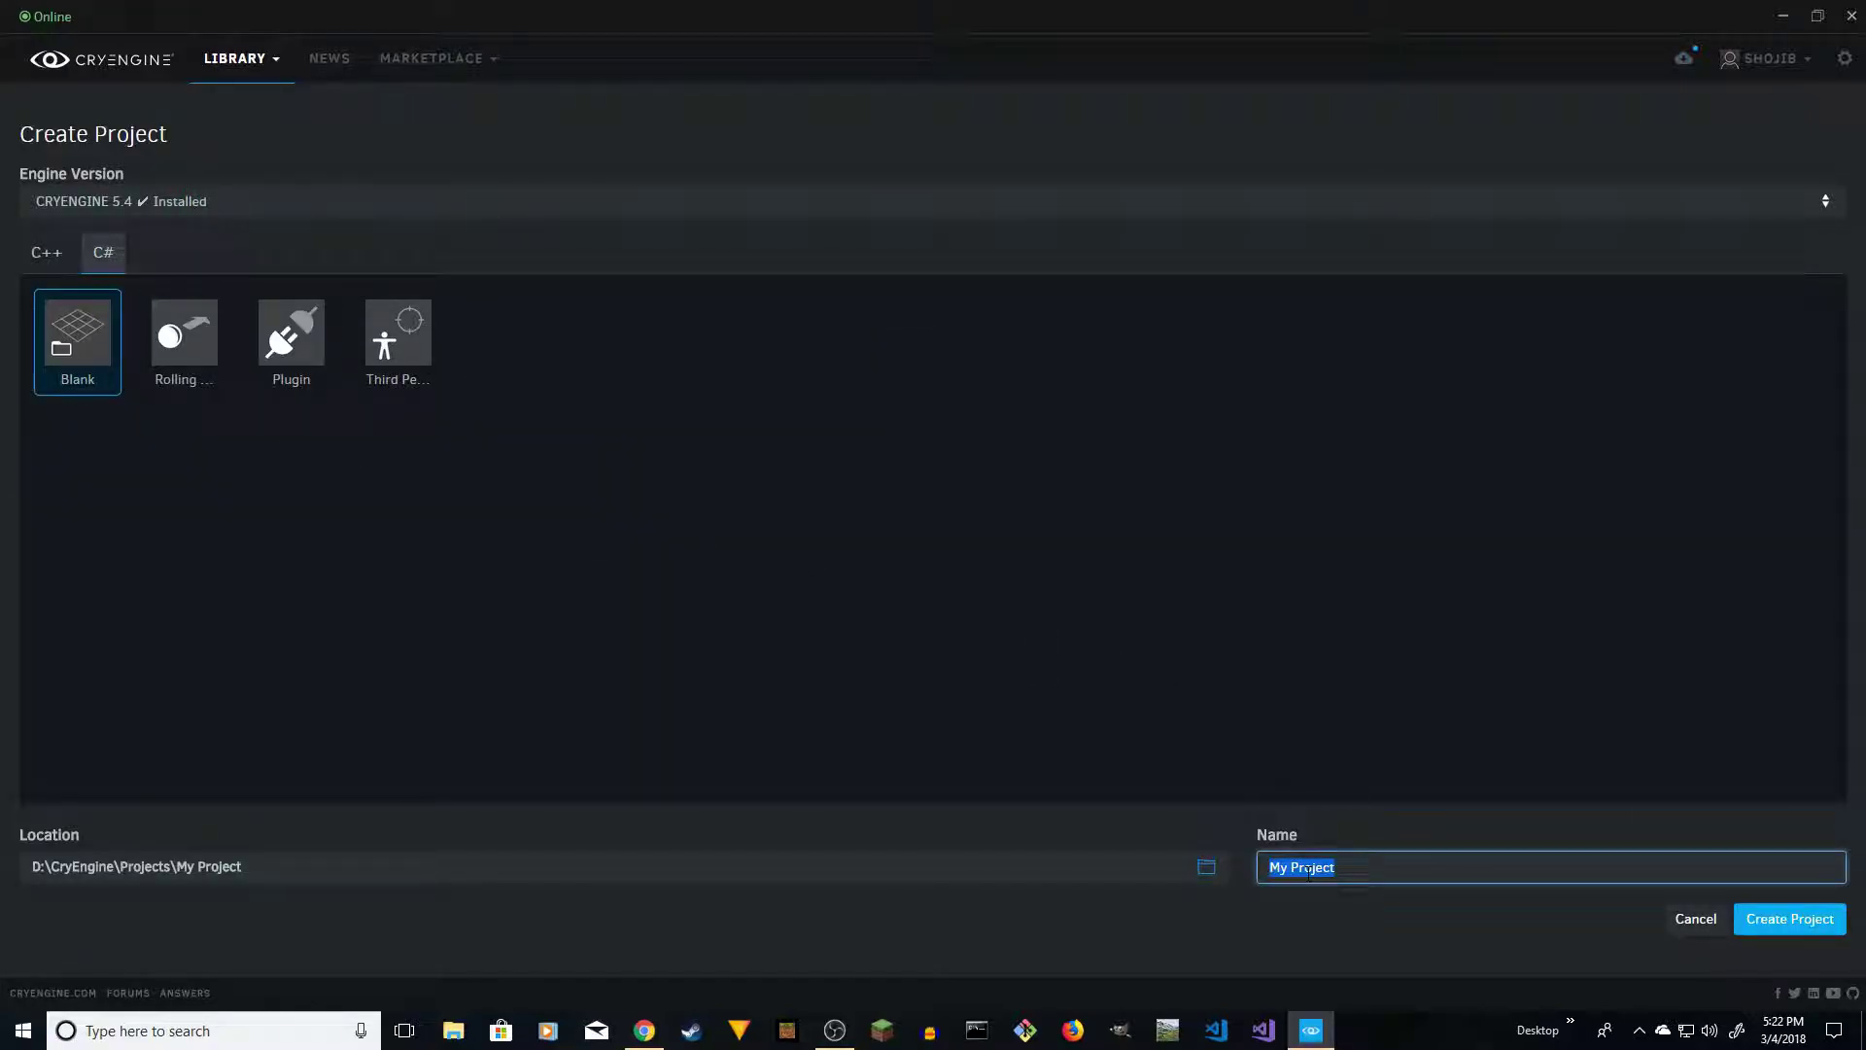
{"action": "type", "text": "Game1"}
{"action": "key", "text": "Return"}
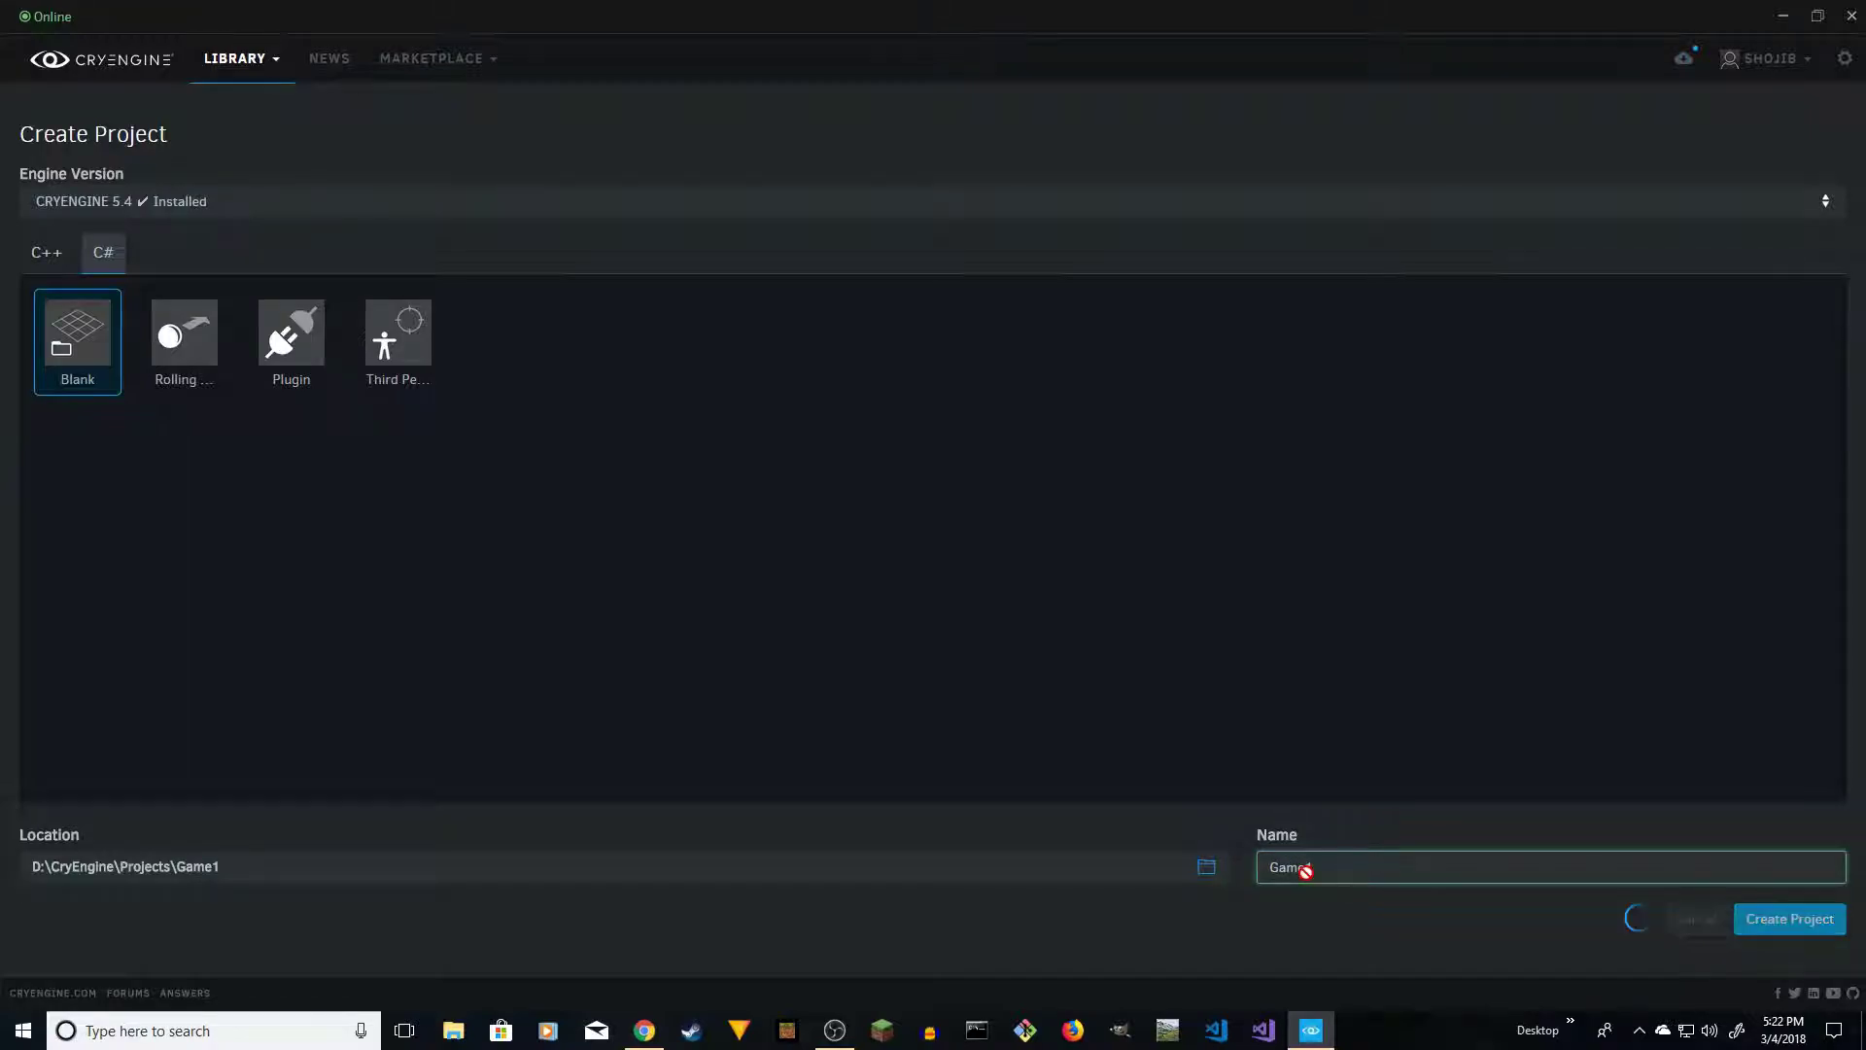
Reveal the Game1 project's folder in File Explorer
{"action": "mouse_move", "coordinate": [75, 185]}
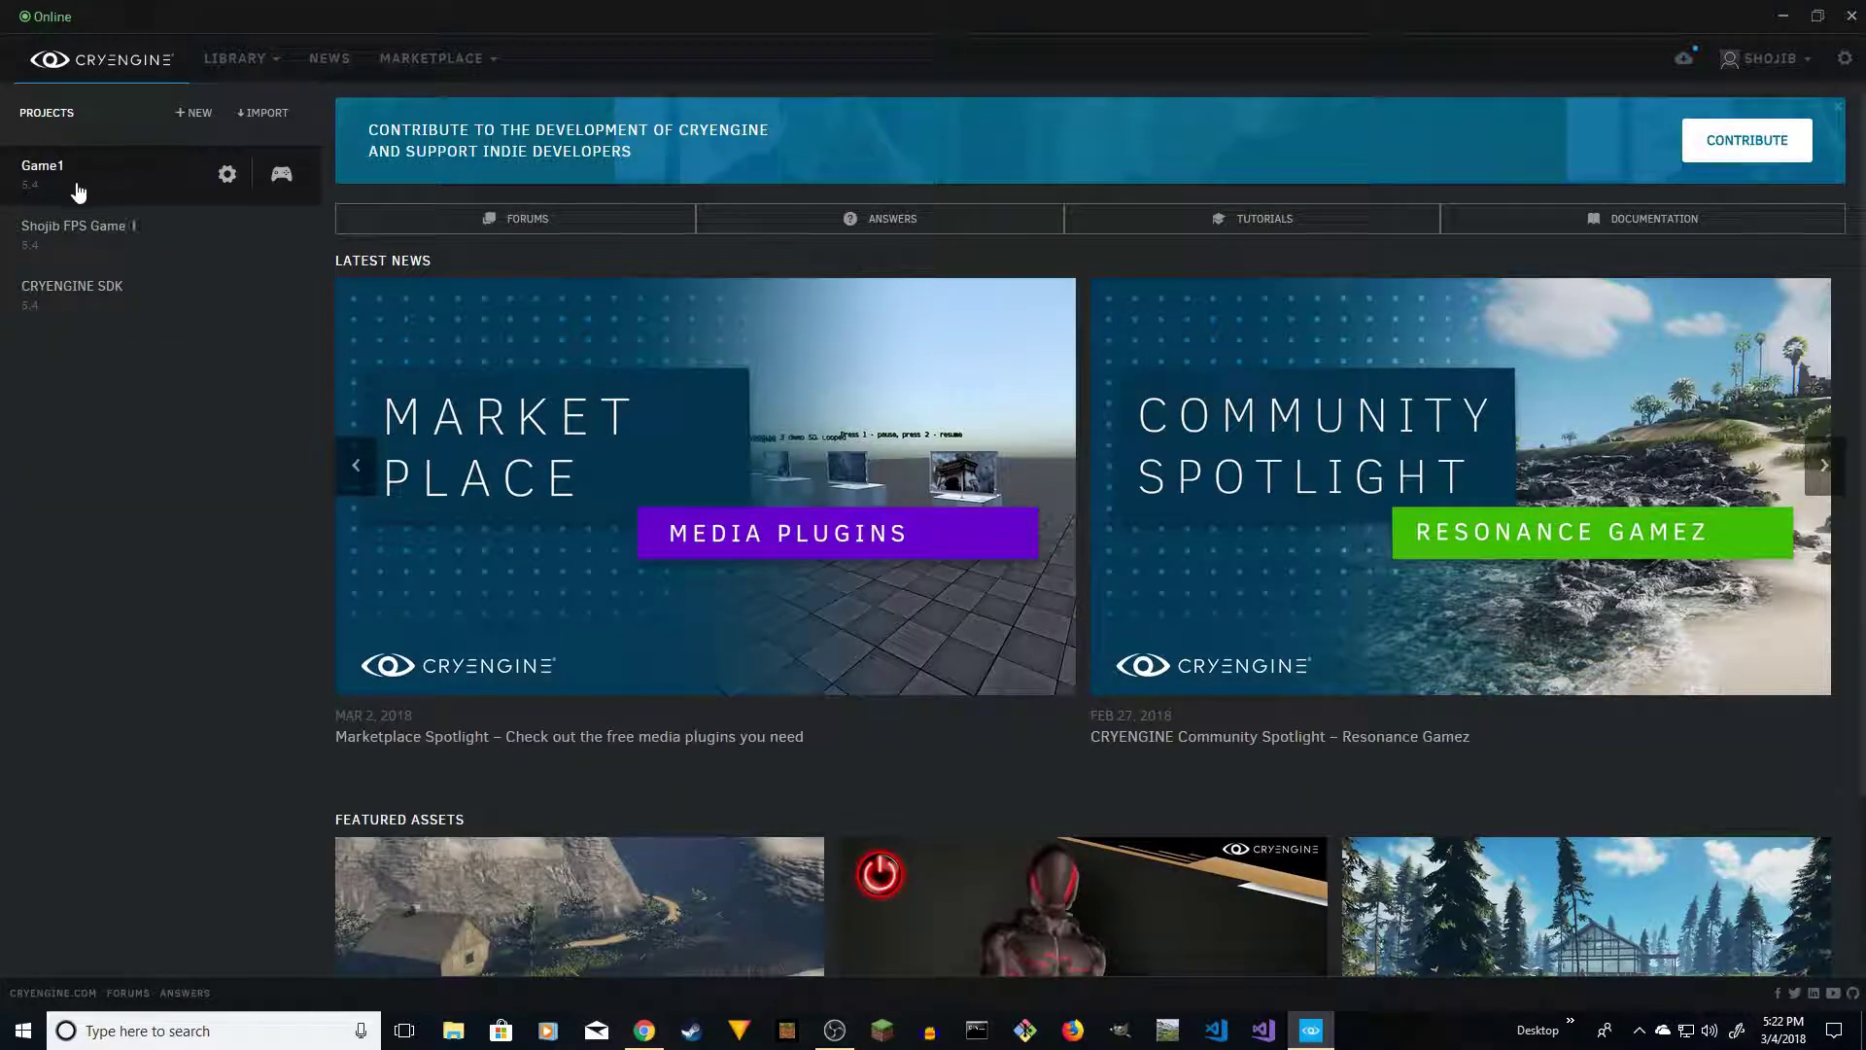
{"action": "left_click", "coordinate": [229, 177]}
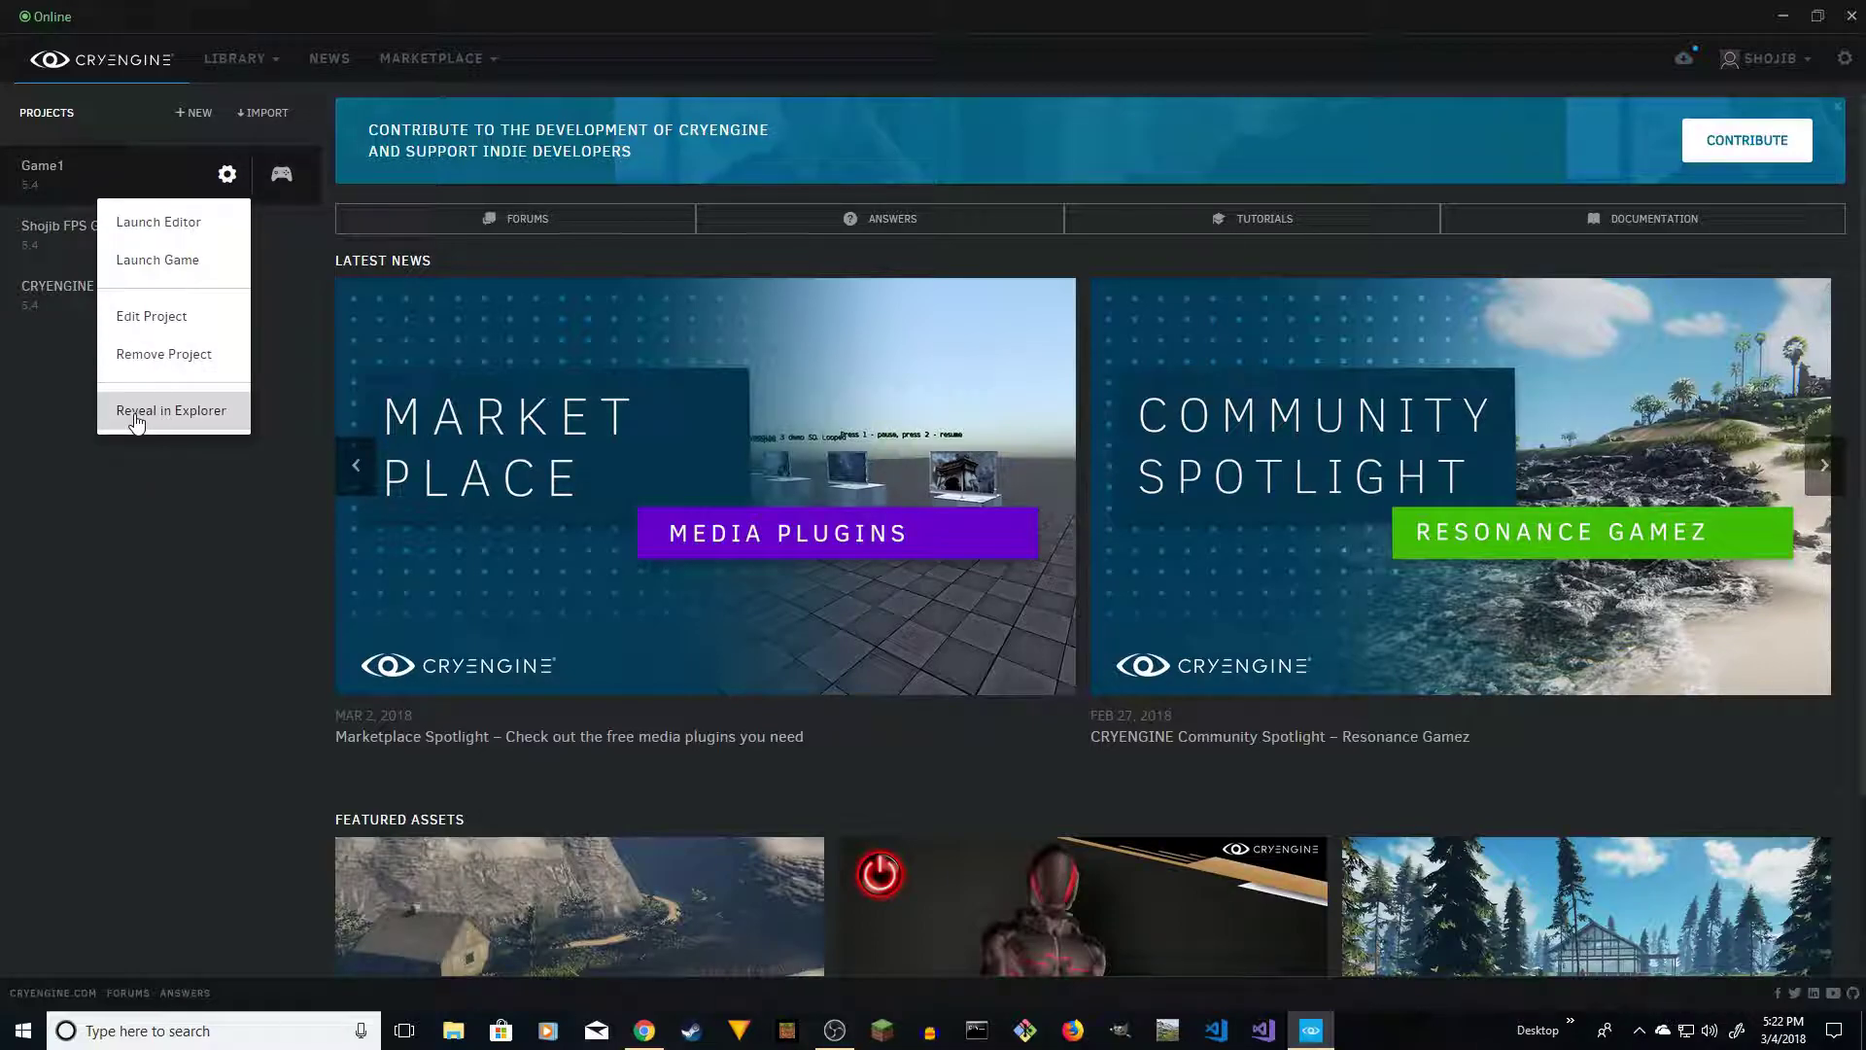
{"action": "left_click", "coordinate": [160, 413]}
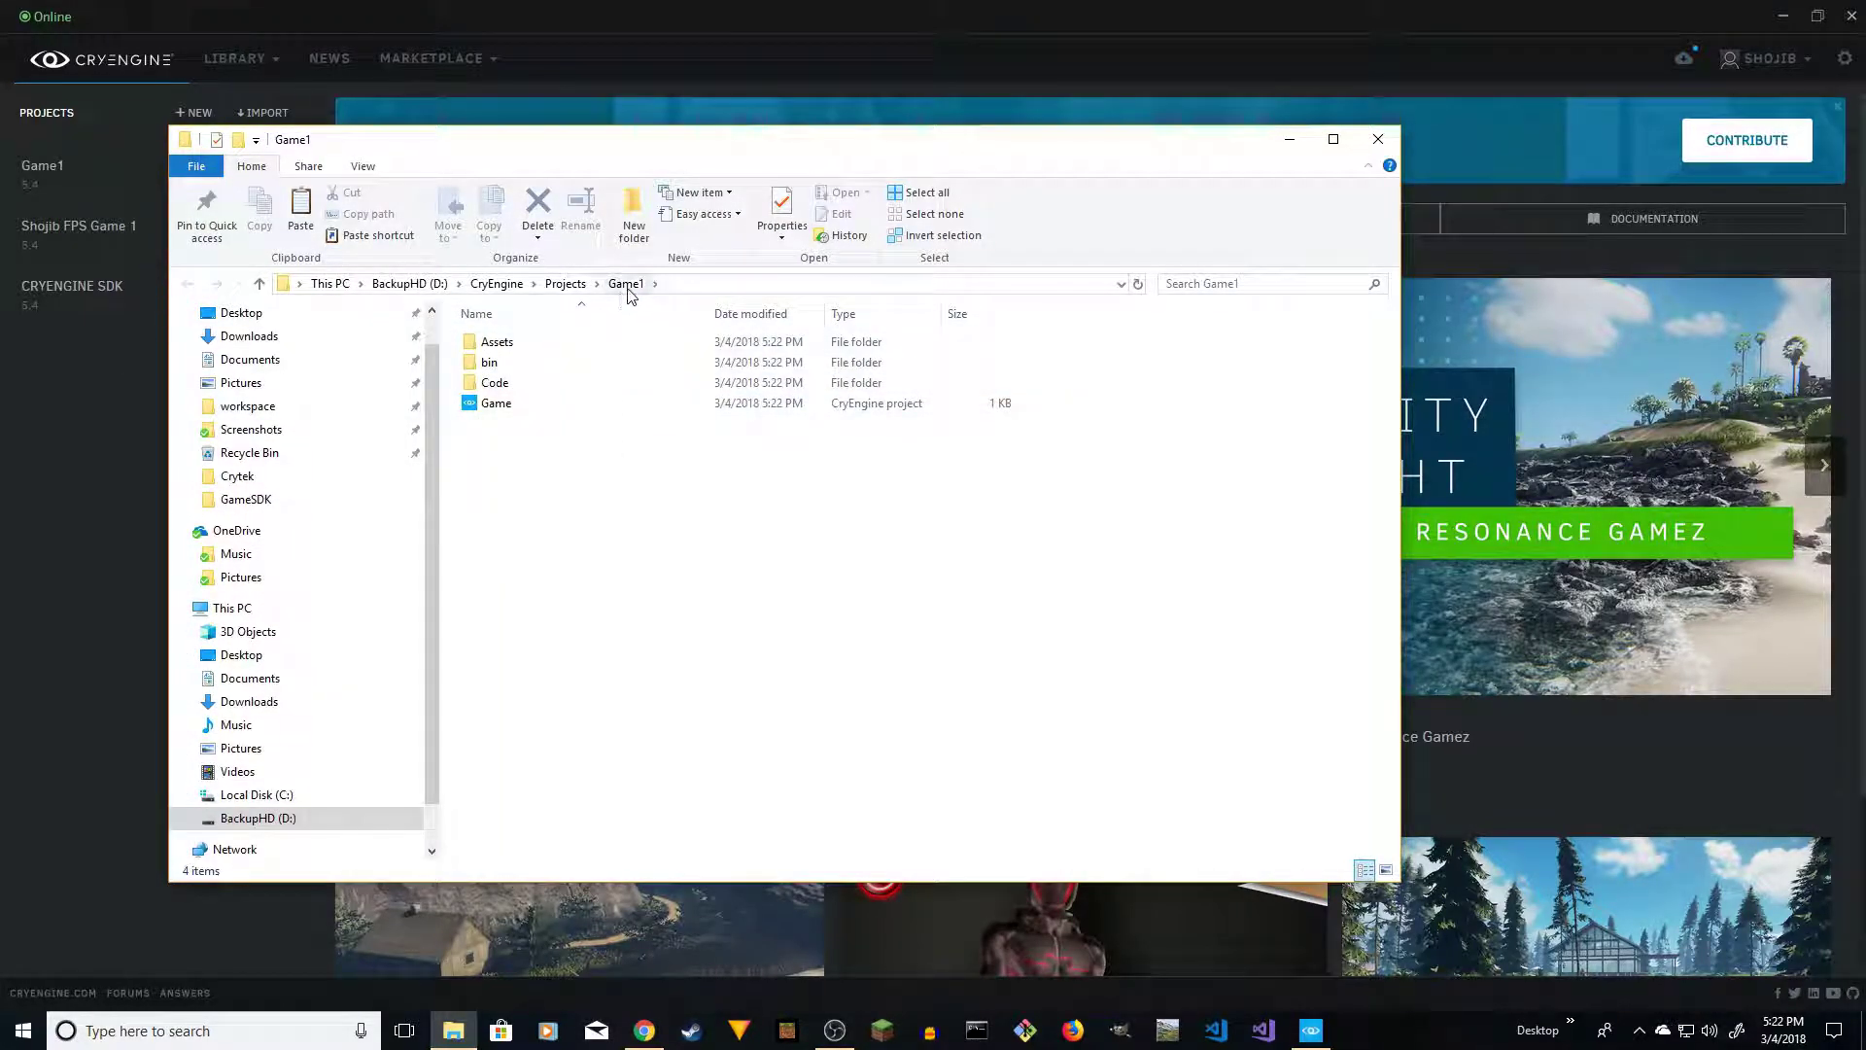
Go up to the CryEngine Projects folder, look into the Game1 folder, and return to Projects
{"action": "left_click", "coordinate": [572, 284]}
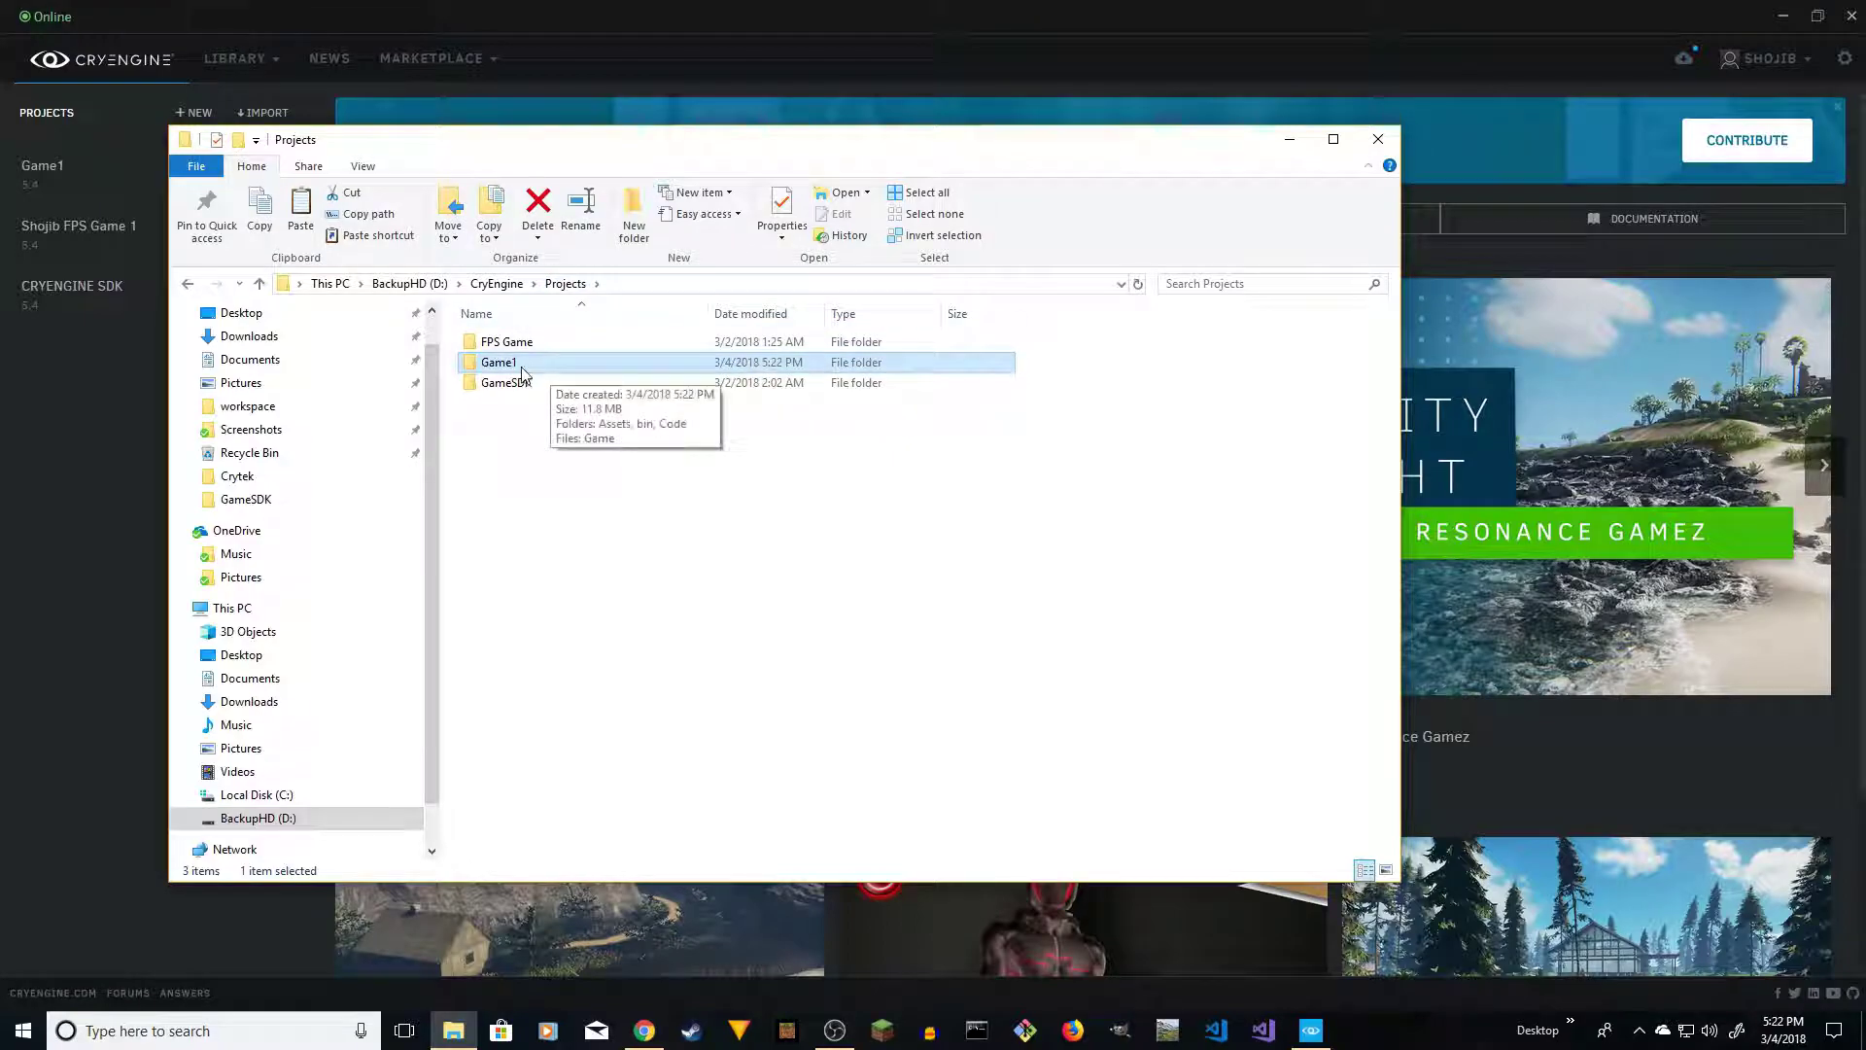
{"action": "double_click", "coordinate": [490, 362]}
{"action": "left_click", "coordinate": [571, 284]}
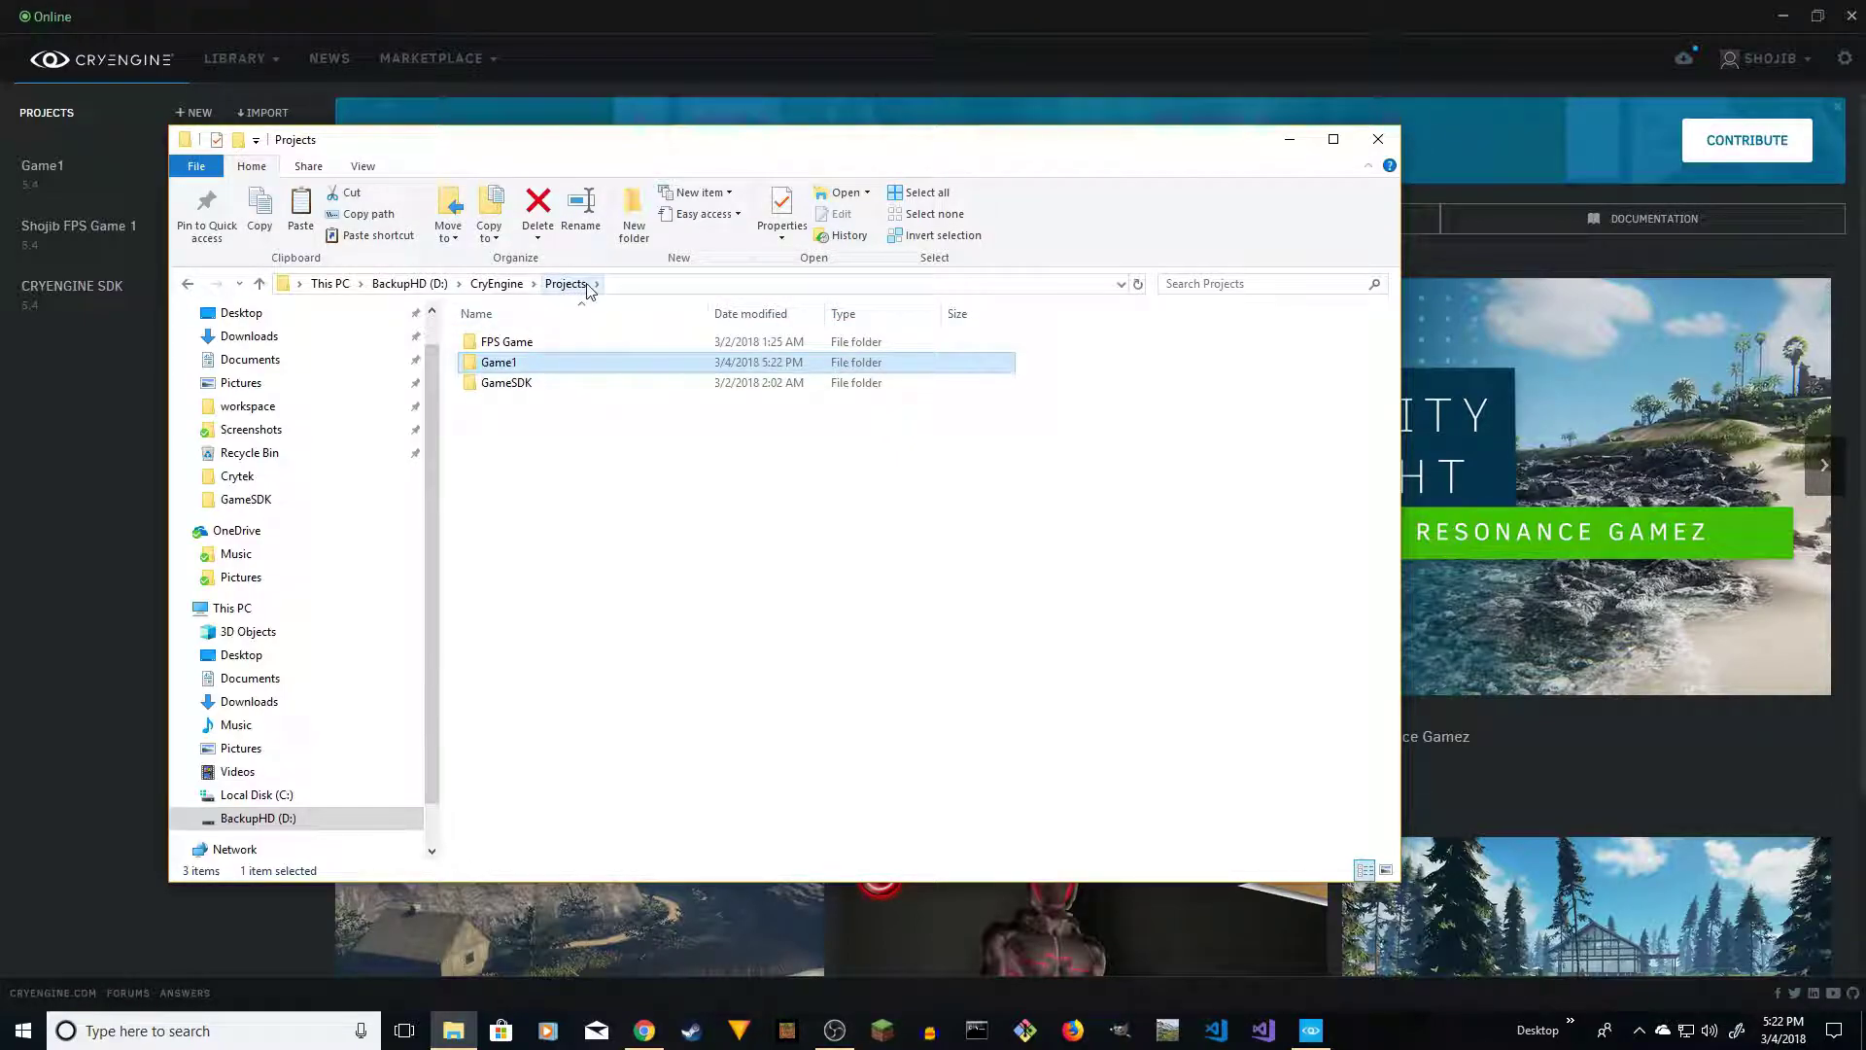
{"action": "left_click", "coordinate": [515, 430]}
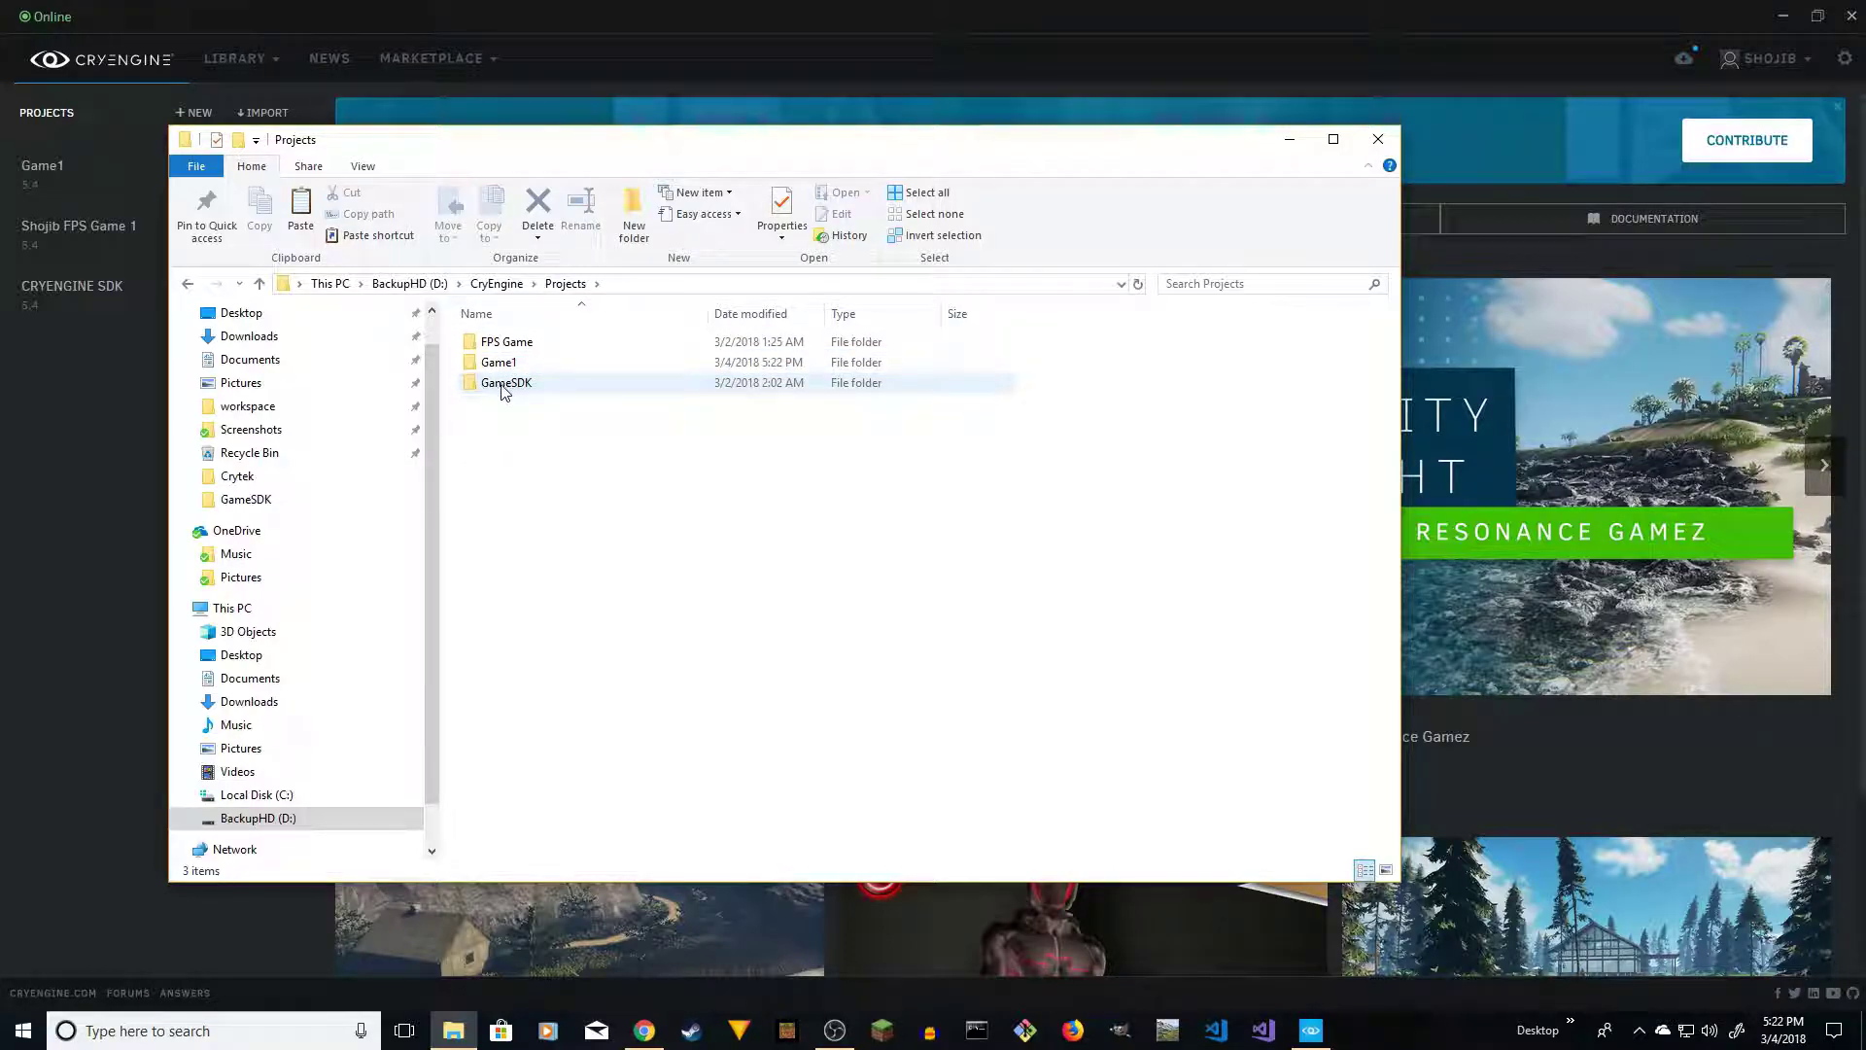
Switch to the CRYENGINE launcher, view the GameSDK Sample Project in the owned assets, and return to the start page
{"action": "left_click", "coordinate": [246, 90]}
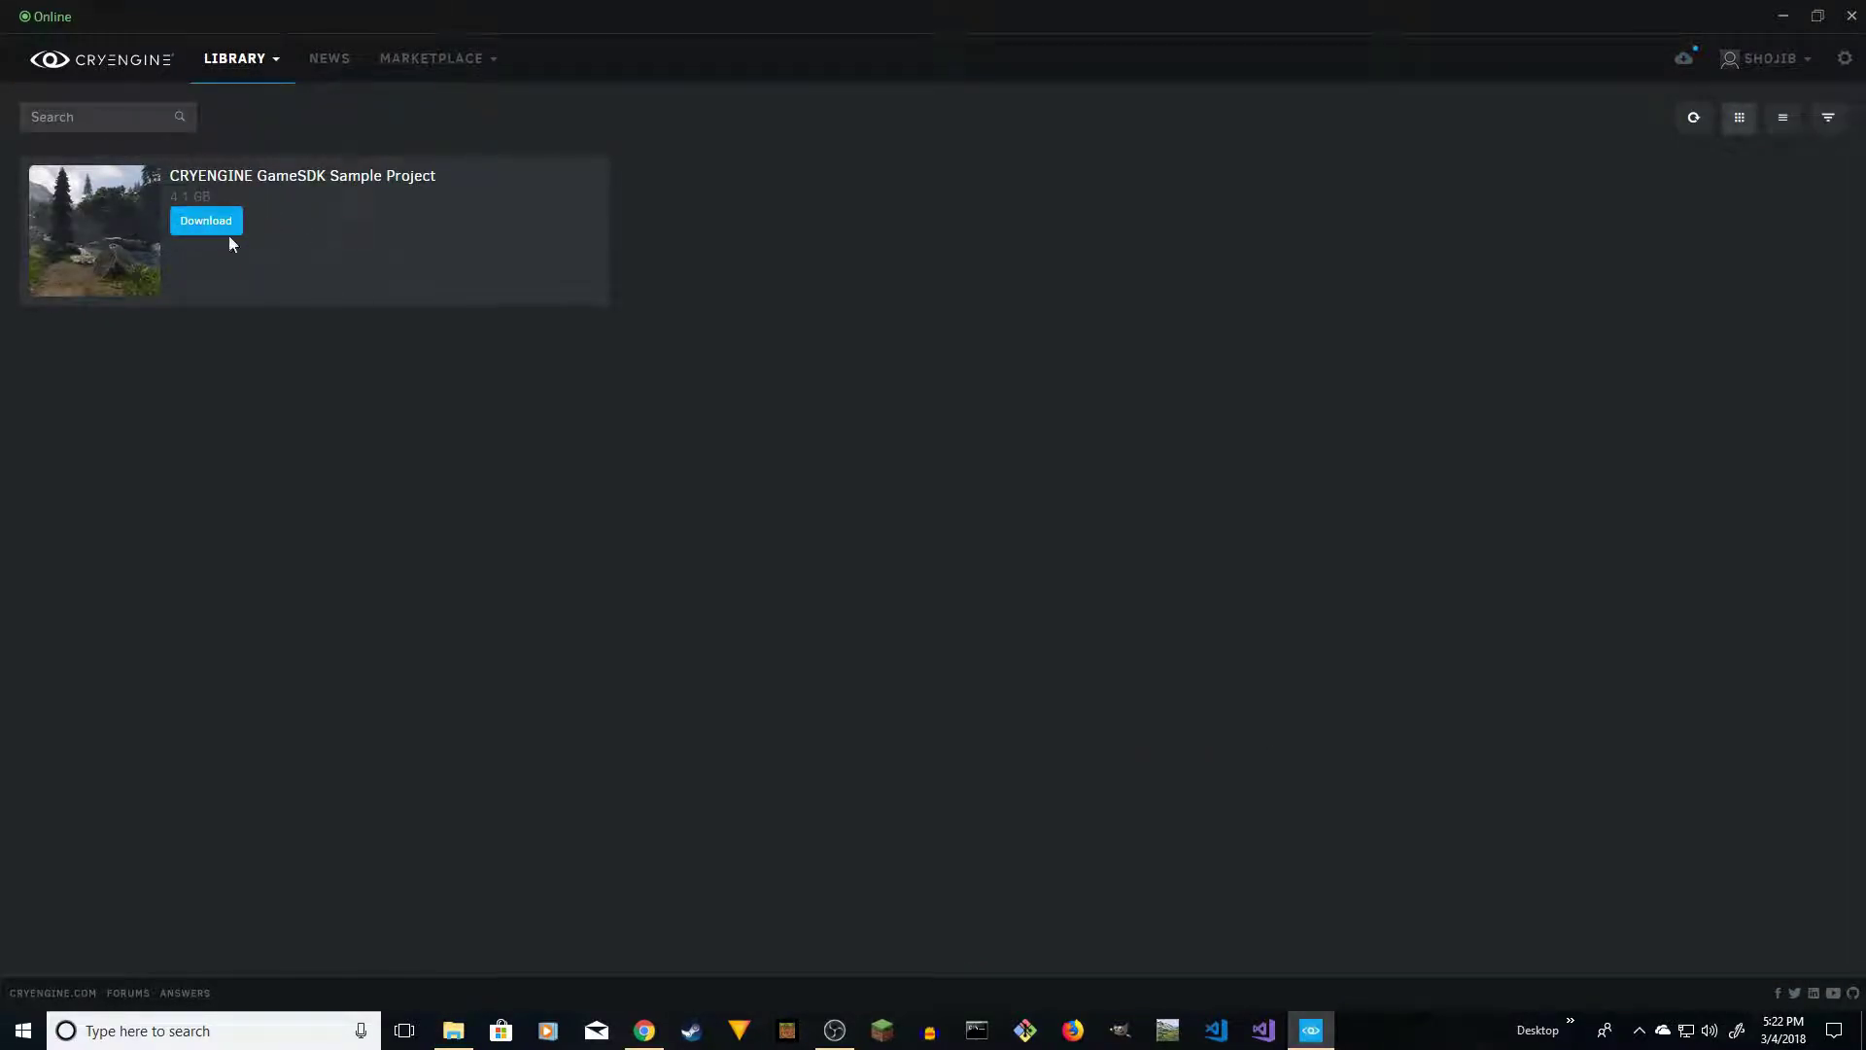
{"action": "left_click", "coordinate": [136, 64]}
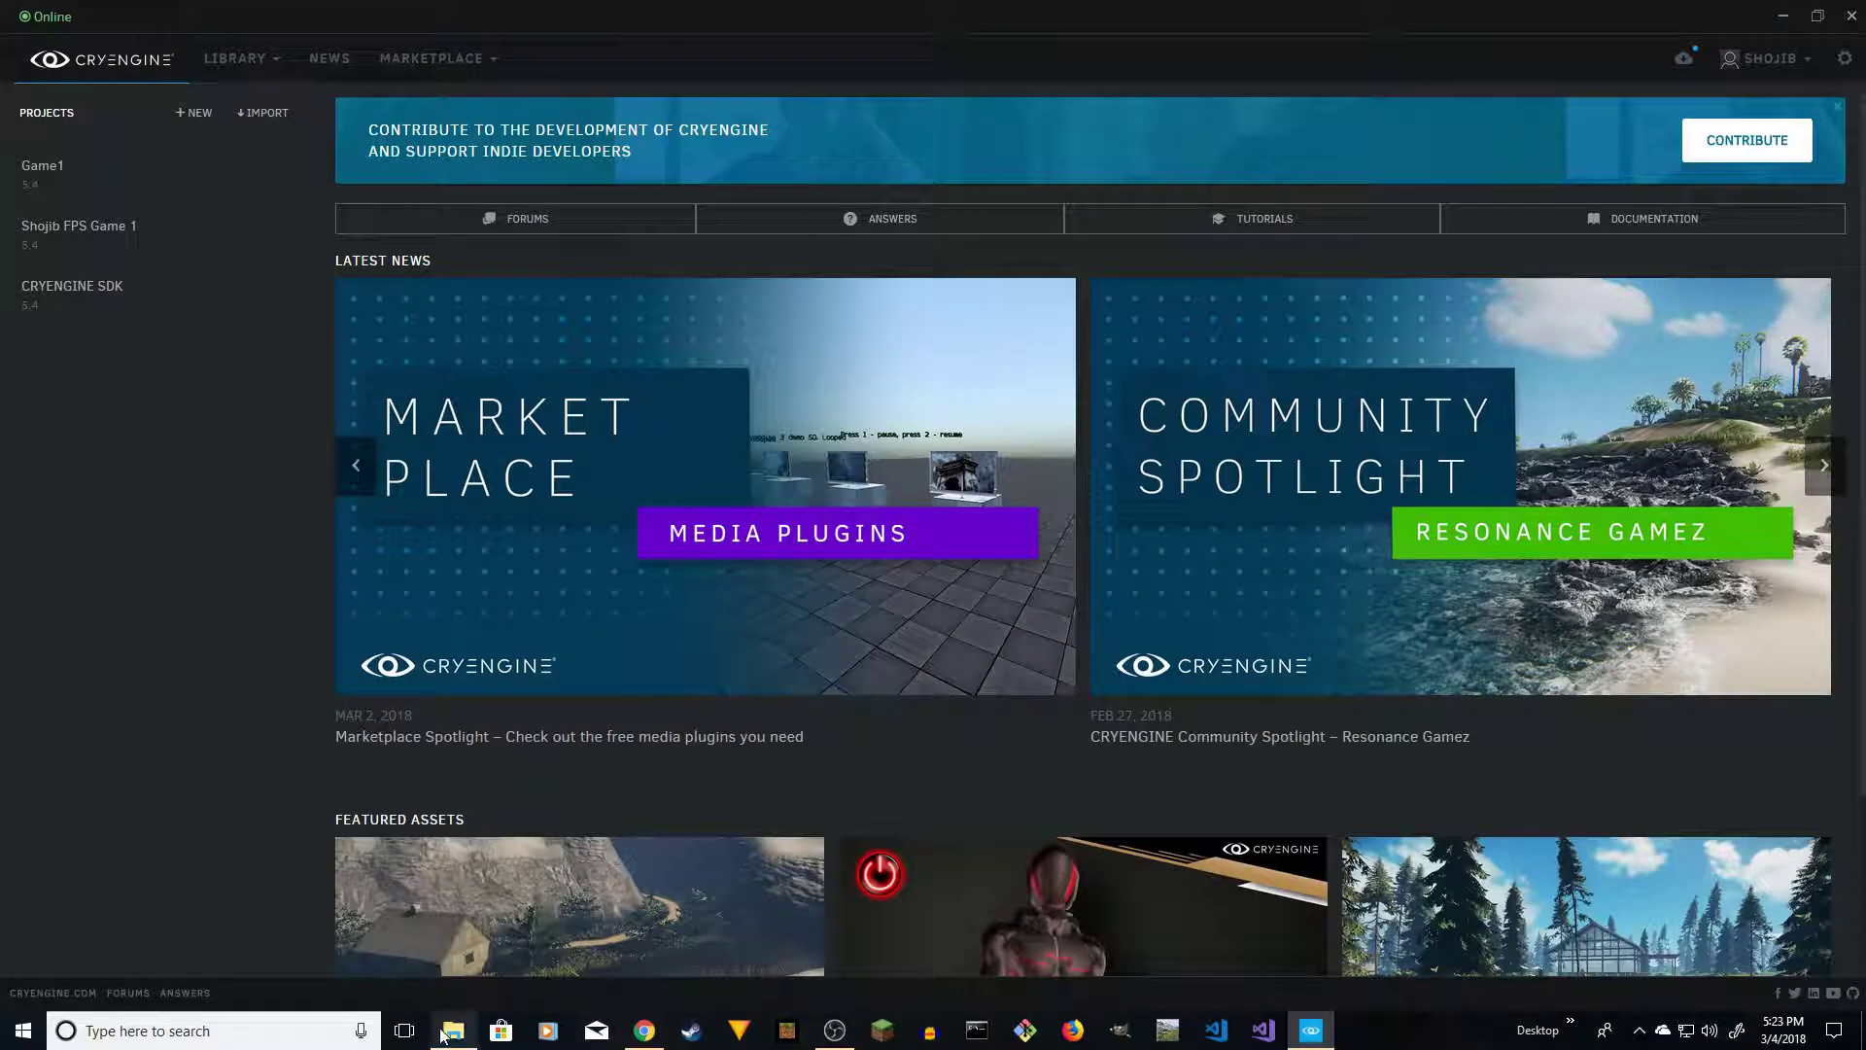
Switch to File Explorer and open the GameSDK subfolder inside the GameSDK project folder
{"action": "left_click", "coordinate": [450, 1032]}
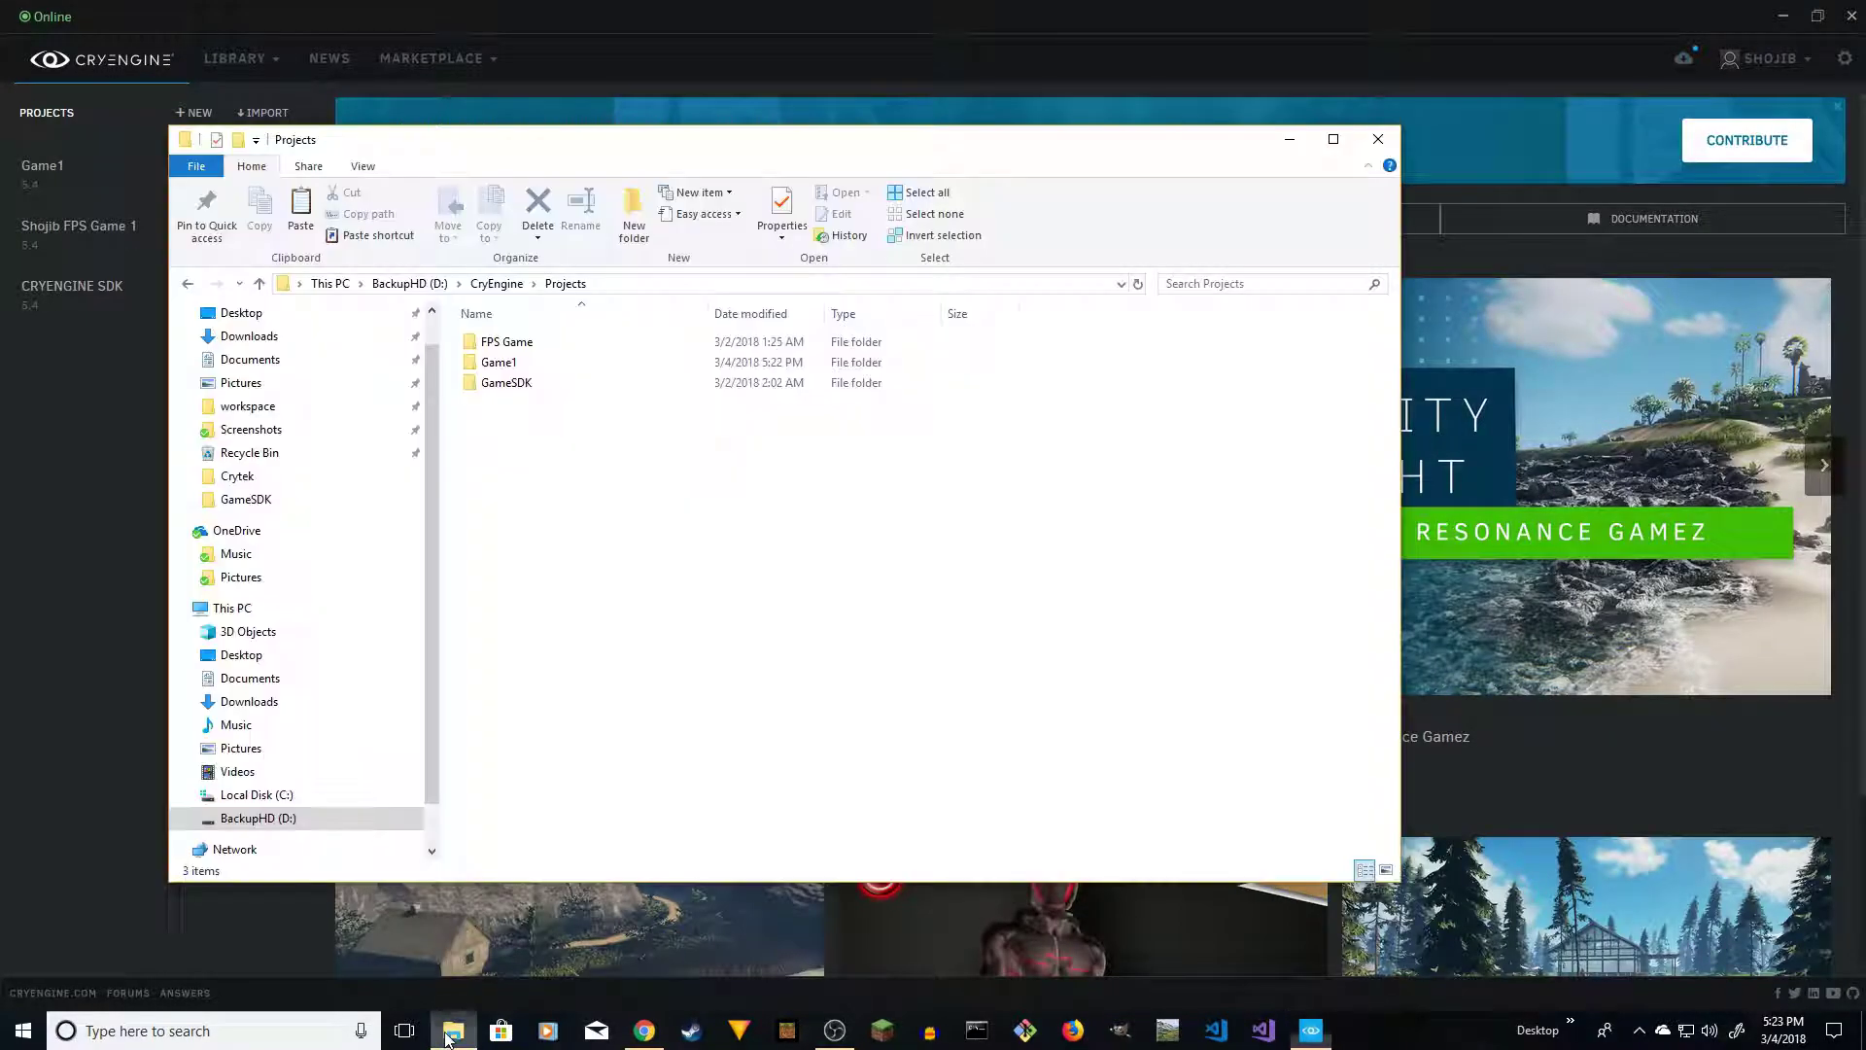
{"action": "left_click", "coordinate": [506, 390]}
{"action": "double_click", "coordinate": [513, 386]}
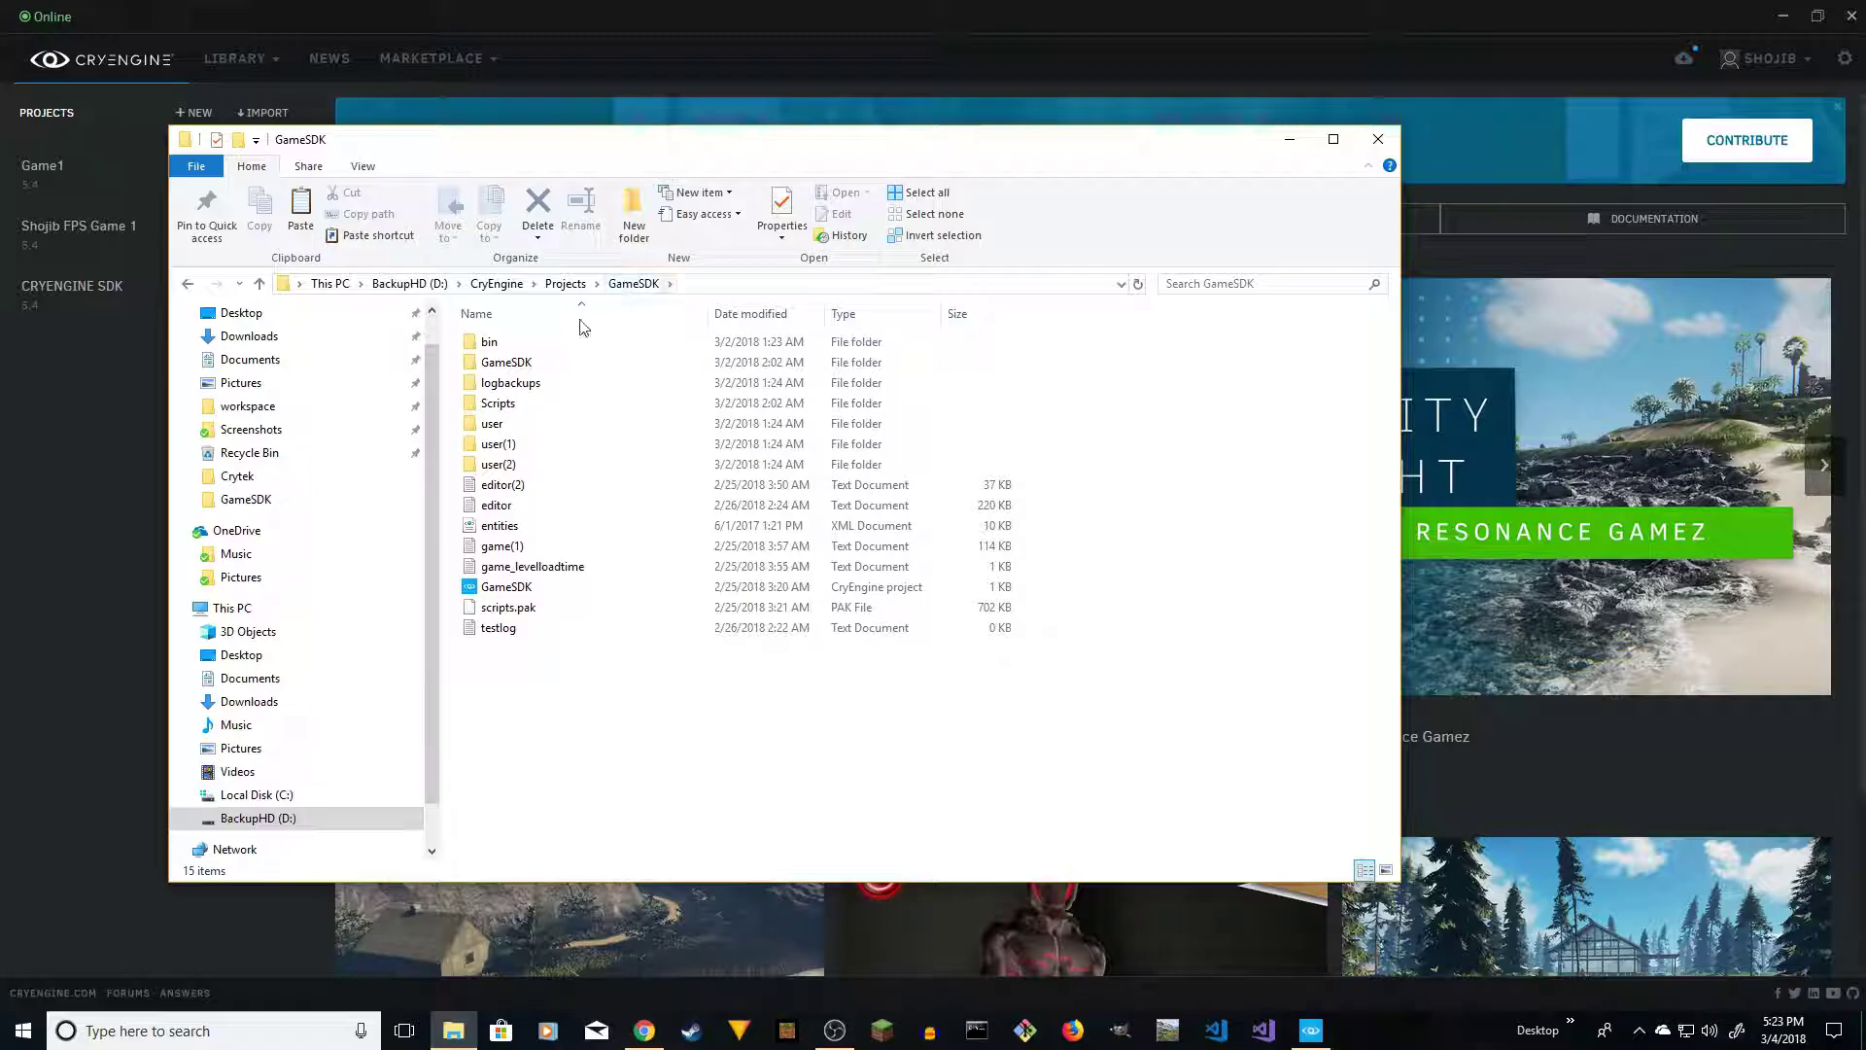
{"action": "double_click", "coordinate": [512, 366]}
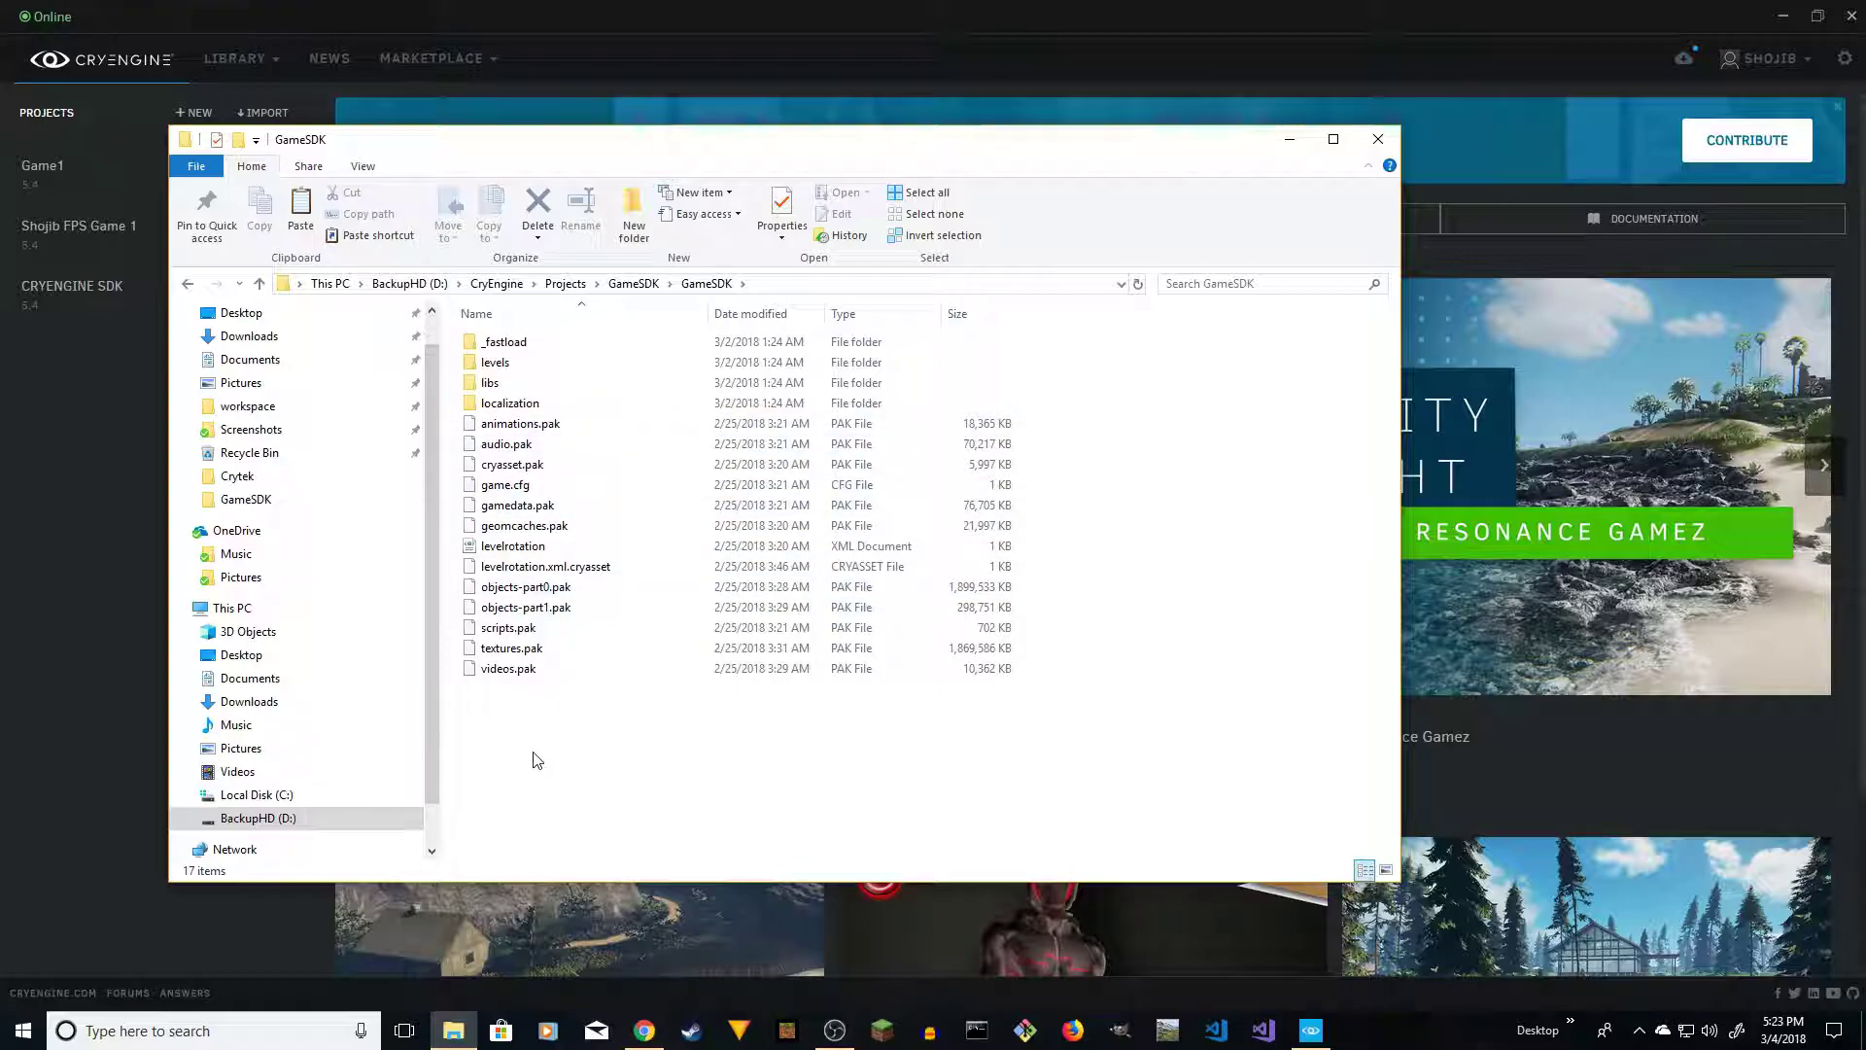
Select all the PAK files in the GameSDK folder for copying, from animations.pak through videos.pak, excluding the folders, game.cfg and levelrotation files
{"action": "left_click", "coordinate": [522, 425]}
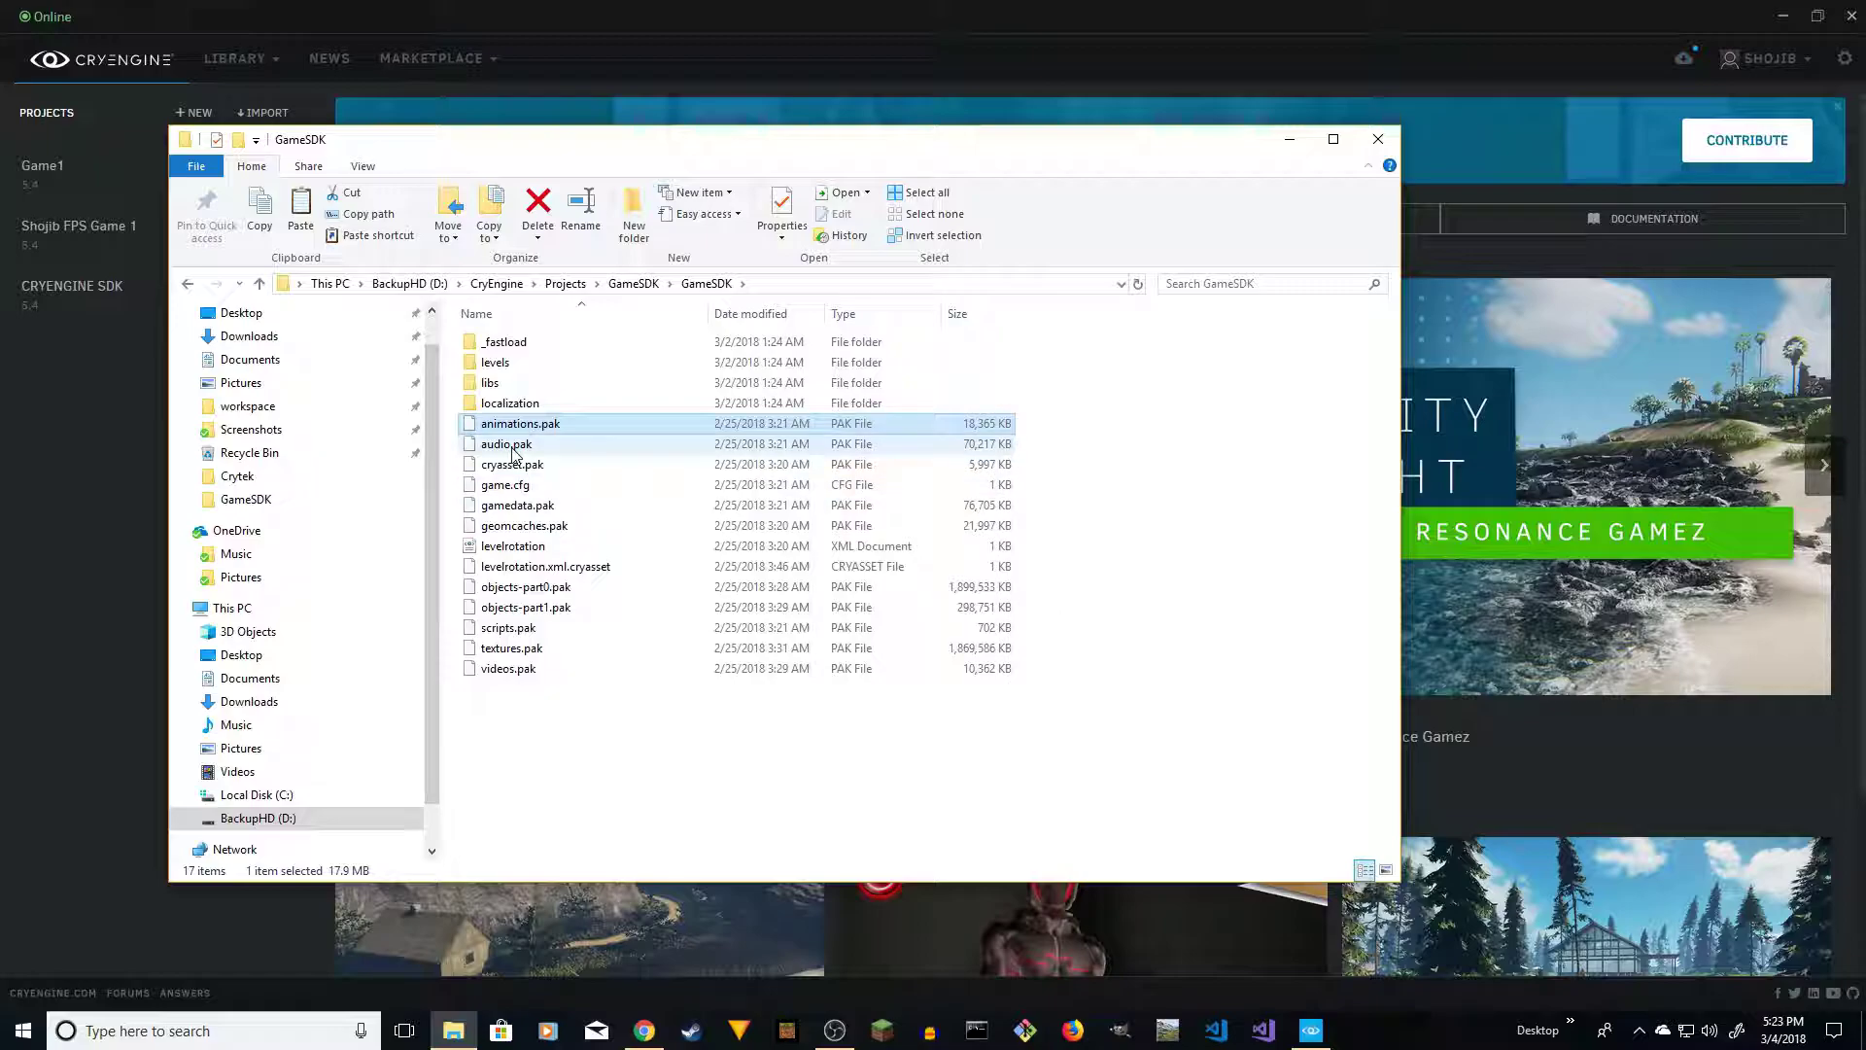
{"action": "left_click", "coordinate": [507, 445], "text": "ctrl"}
{"action": "left_click", "coordinate": [513, 464], "text": "ctrl"}
{"action": "left_click", "coordinate": [539, 504], "text": "ctrl"}
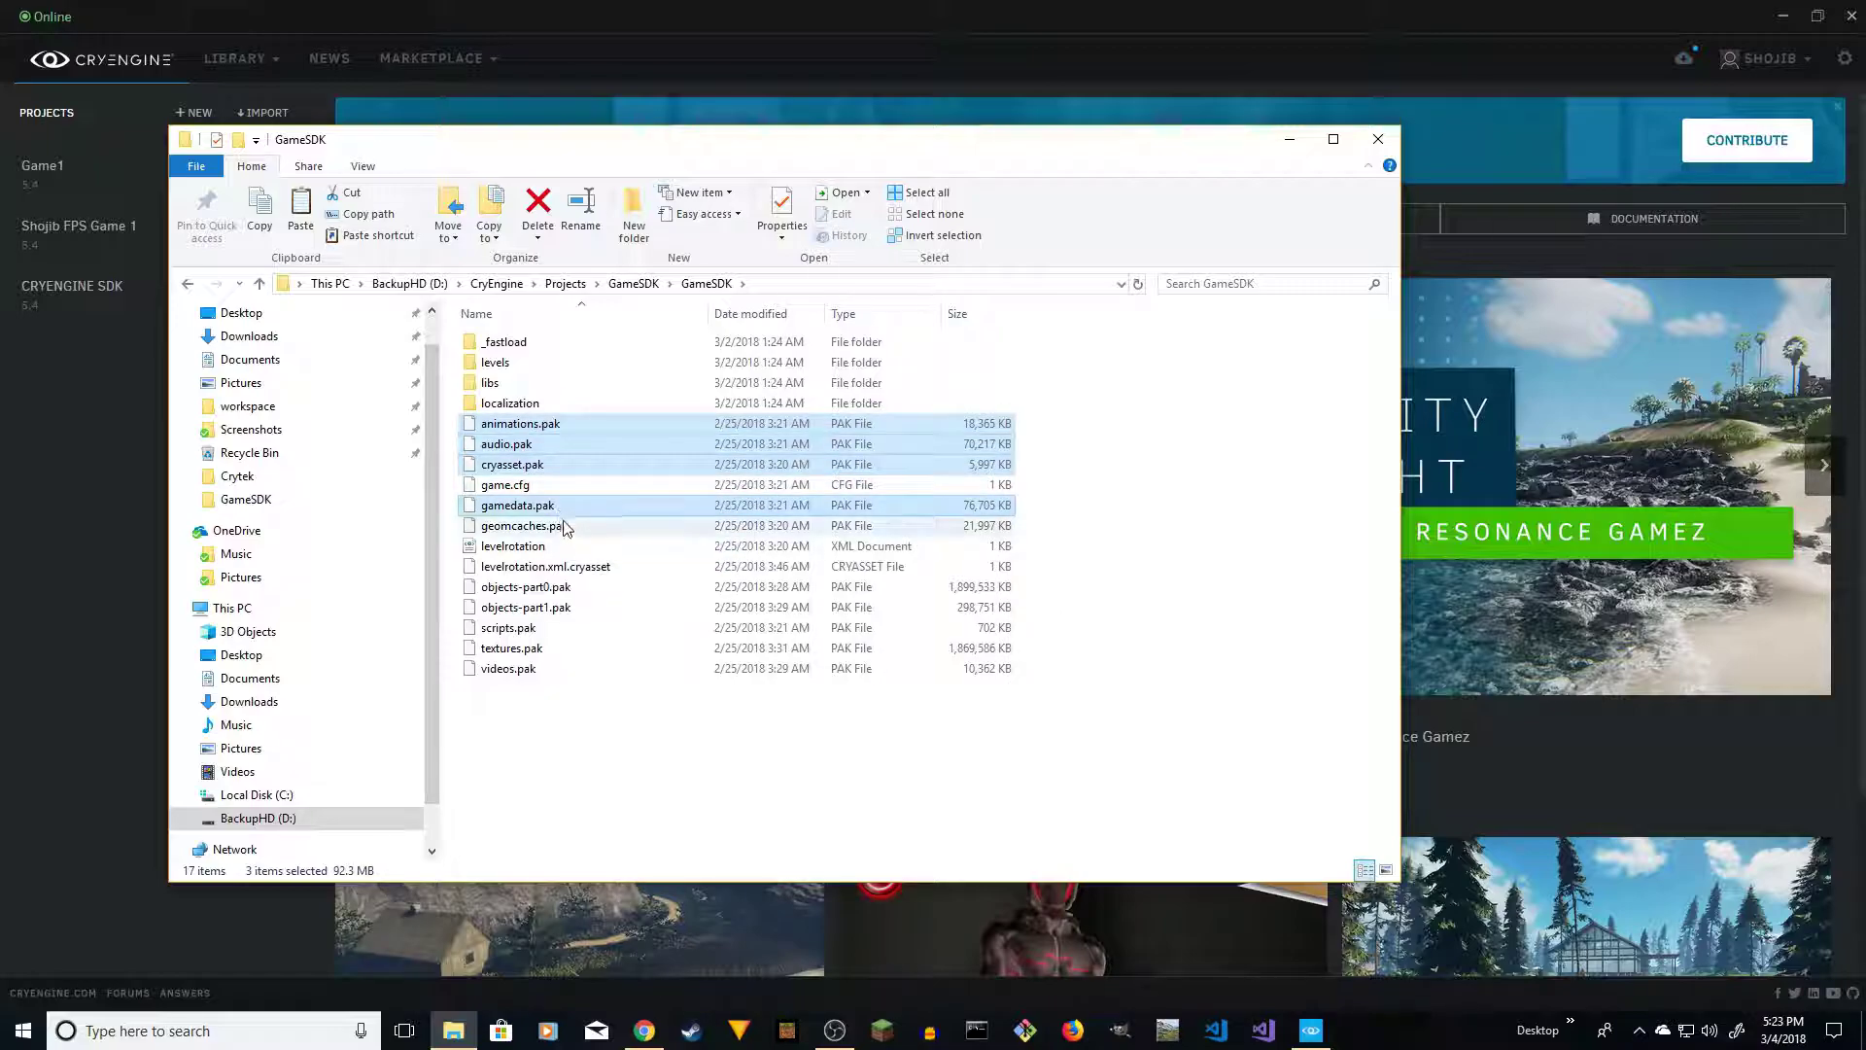
{"action": "left_click", "coordinate": [562, 526], "text": "ctrl"}
{"action": "left_click", "coordinate": [530, 587], "text": "ctrl"}
{"action": "left_click", "coordinate": [530, 607], "text": "ctrl"}
{"action": "left_click", "coordinate": [515, 628], "text": "ctrl"}
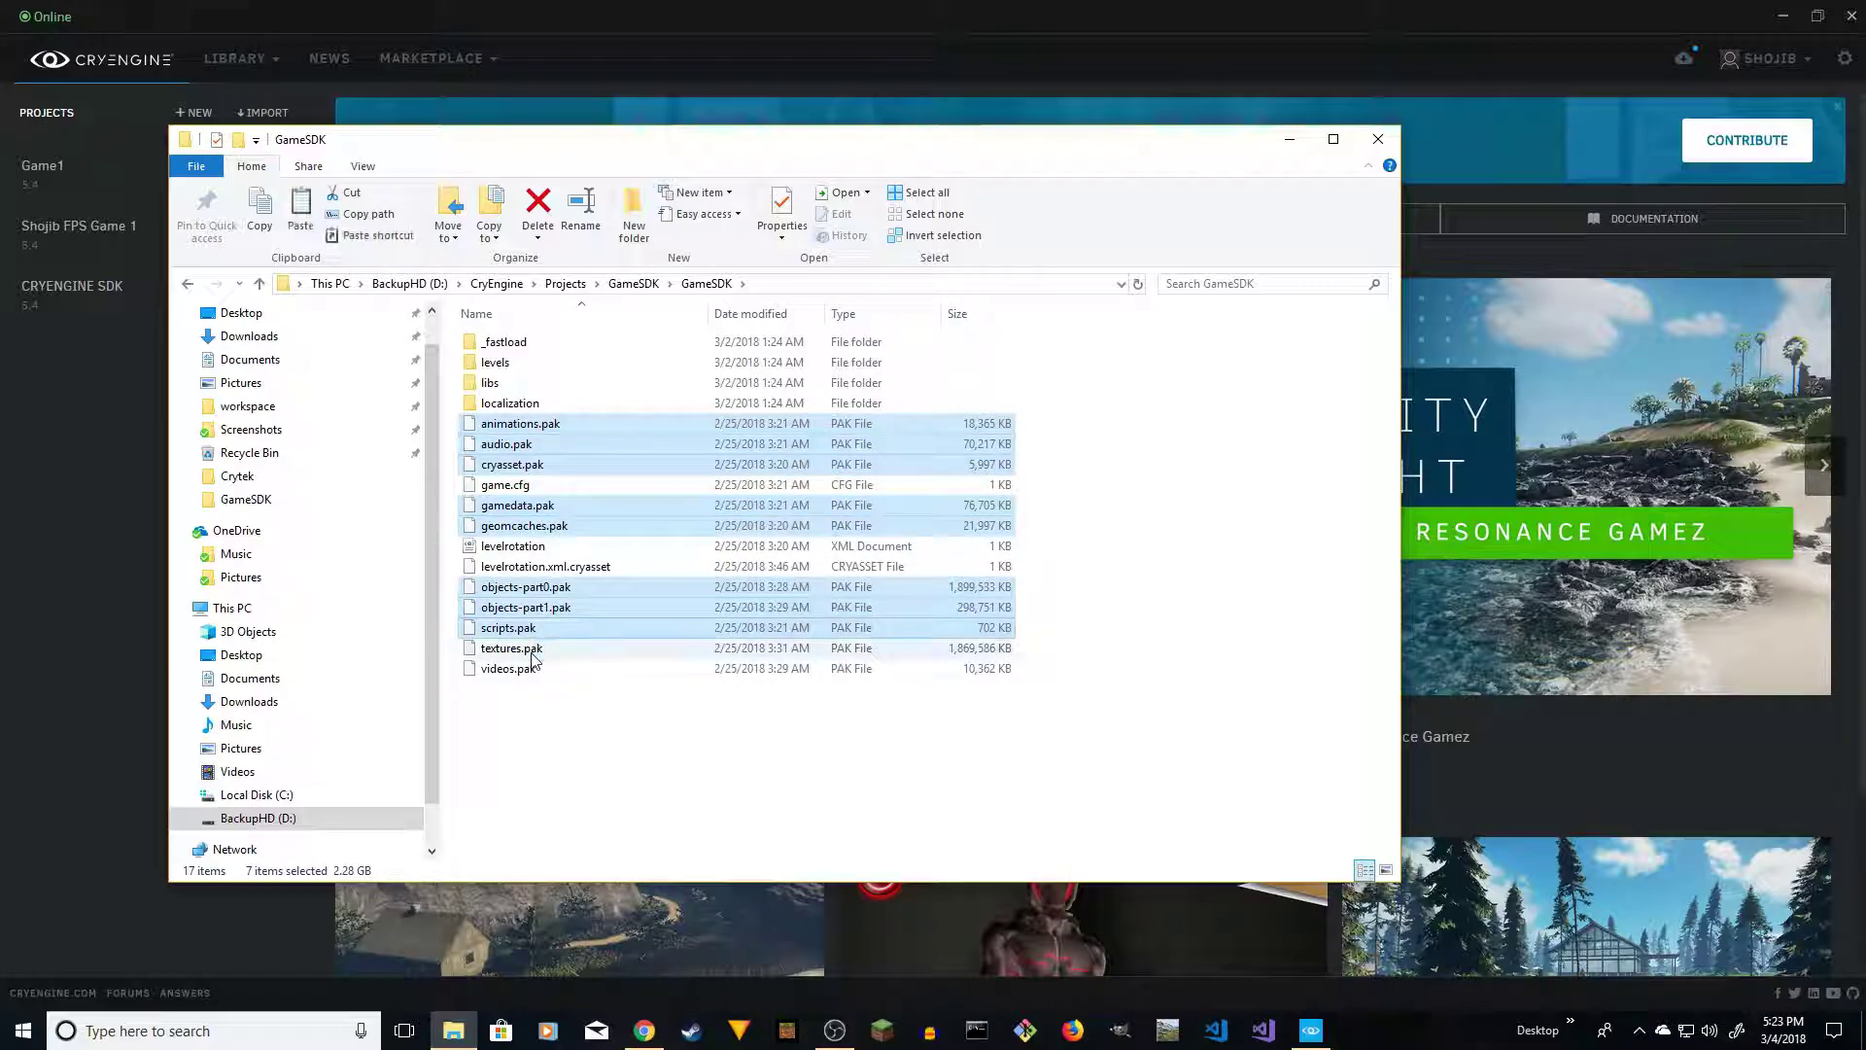
{"action": "left_click", "coordinate": [531, 648], "text": "ctrl"}
{"action": "left_click", "coordinate": [529, 669], "text": "ctrl"}
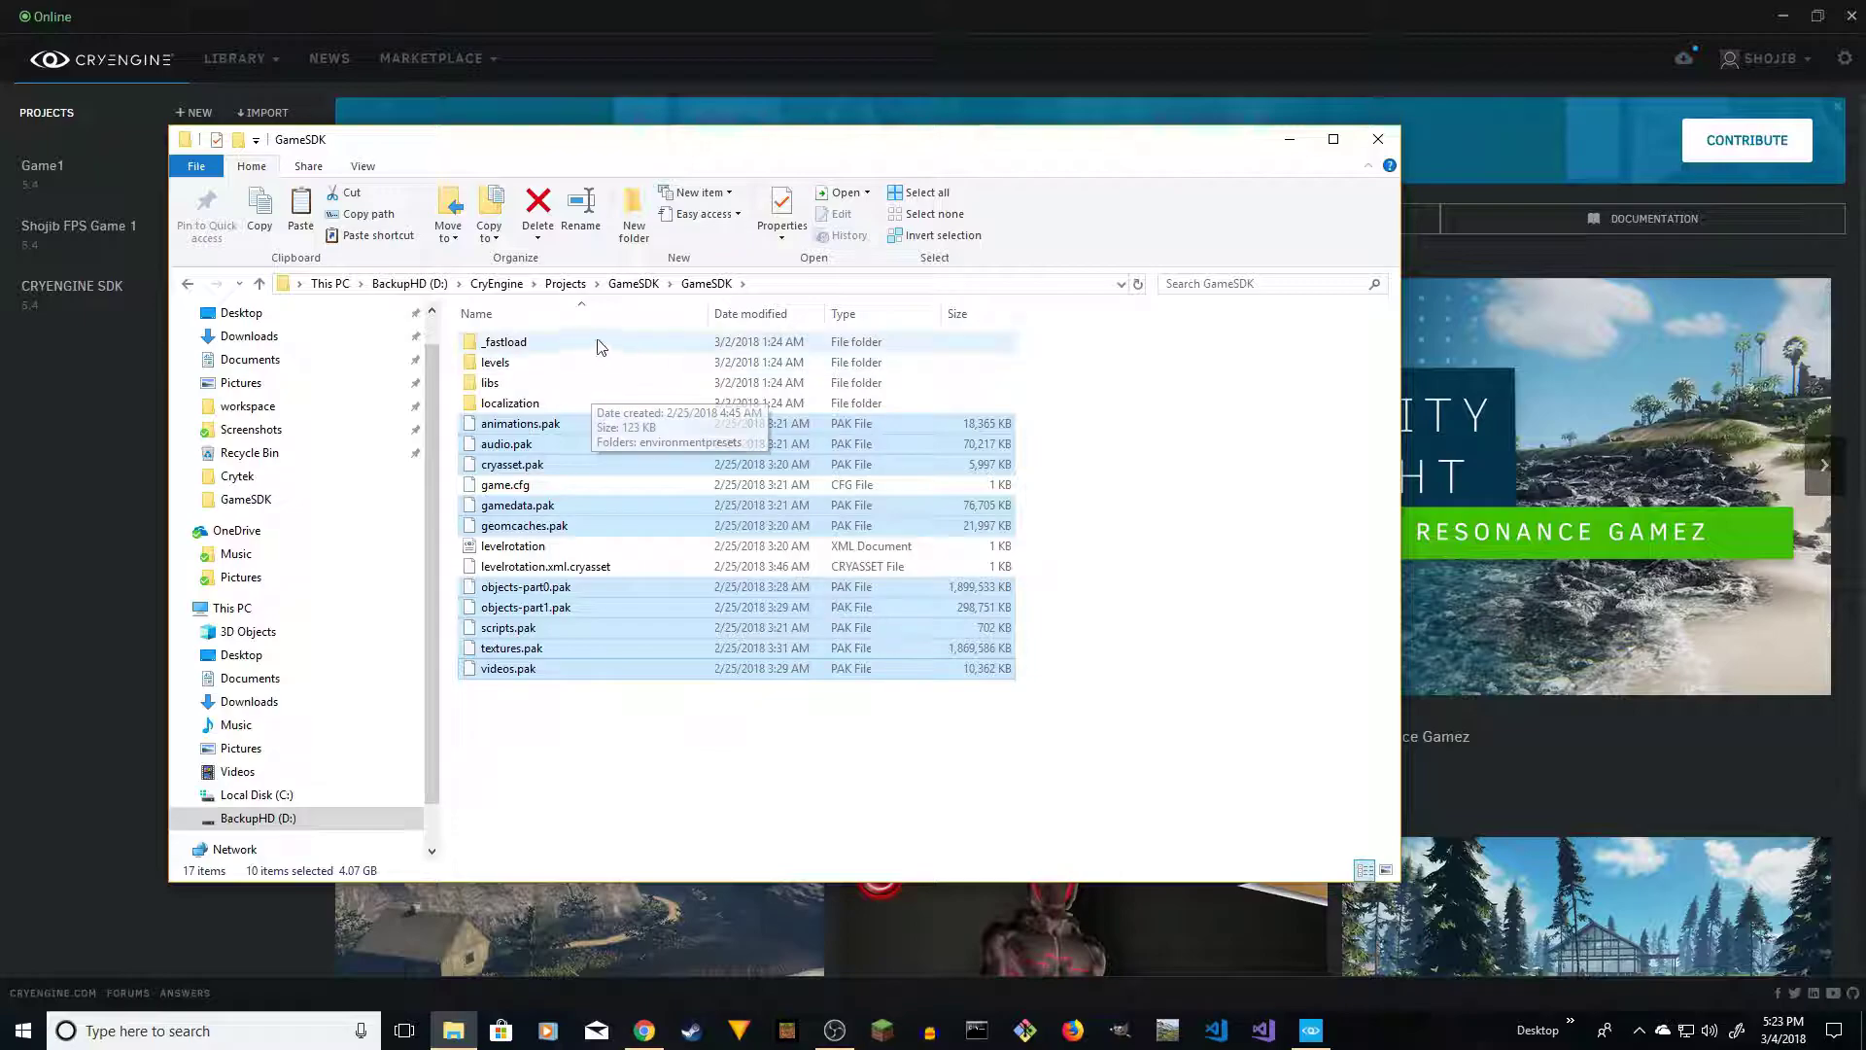
Paste the copied PAK files into the Game1 project's Assets folder and minimize File Explorer
{"action": "left_click", "coordinate": [565, 283]}
{"action": "double_click", "coordinate": [499, 364]}
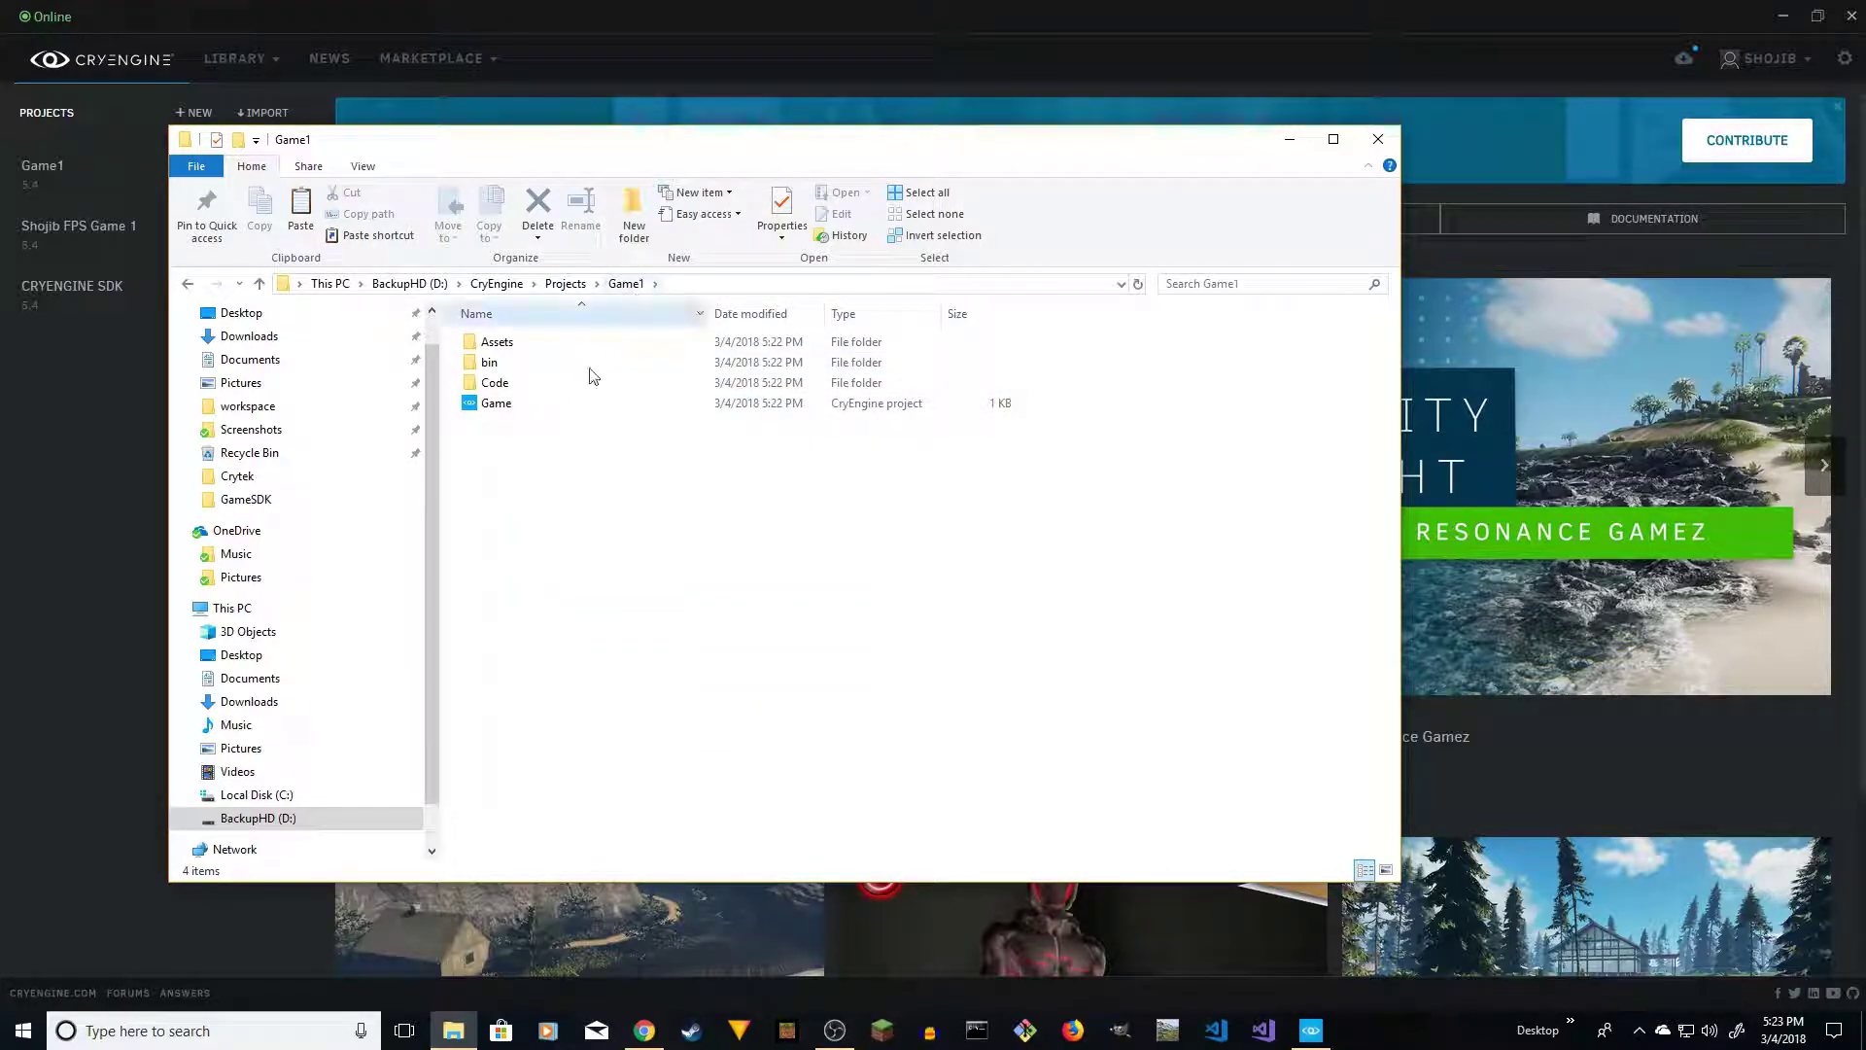
{"action": "double_click", "coordinate": [505, 346]}
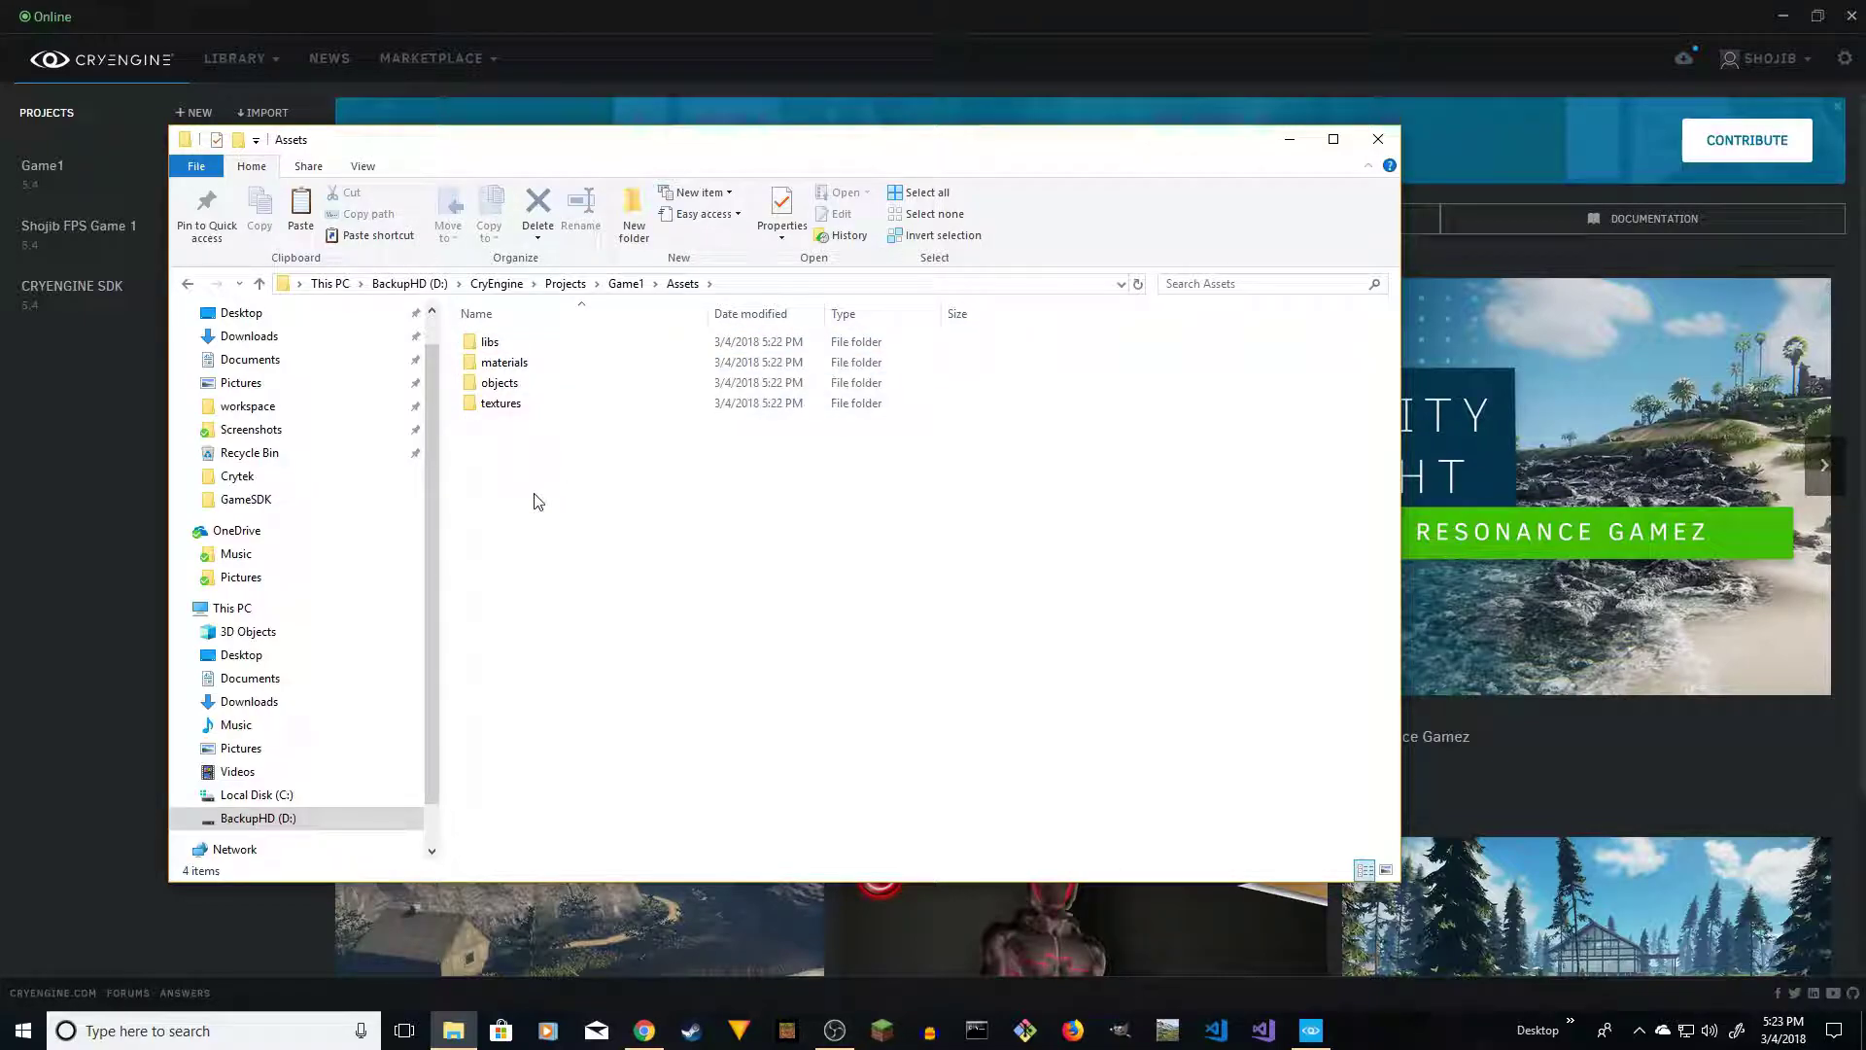
{"action": "key", "text": "ctrl+v"}
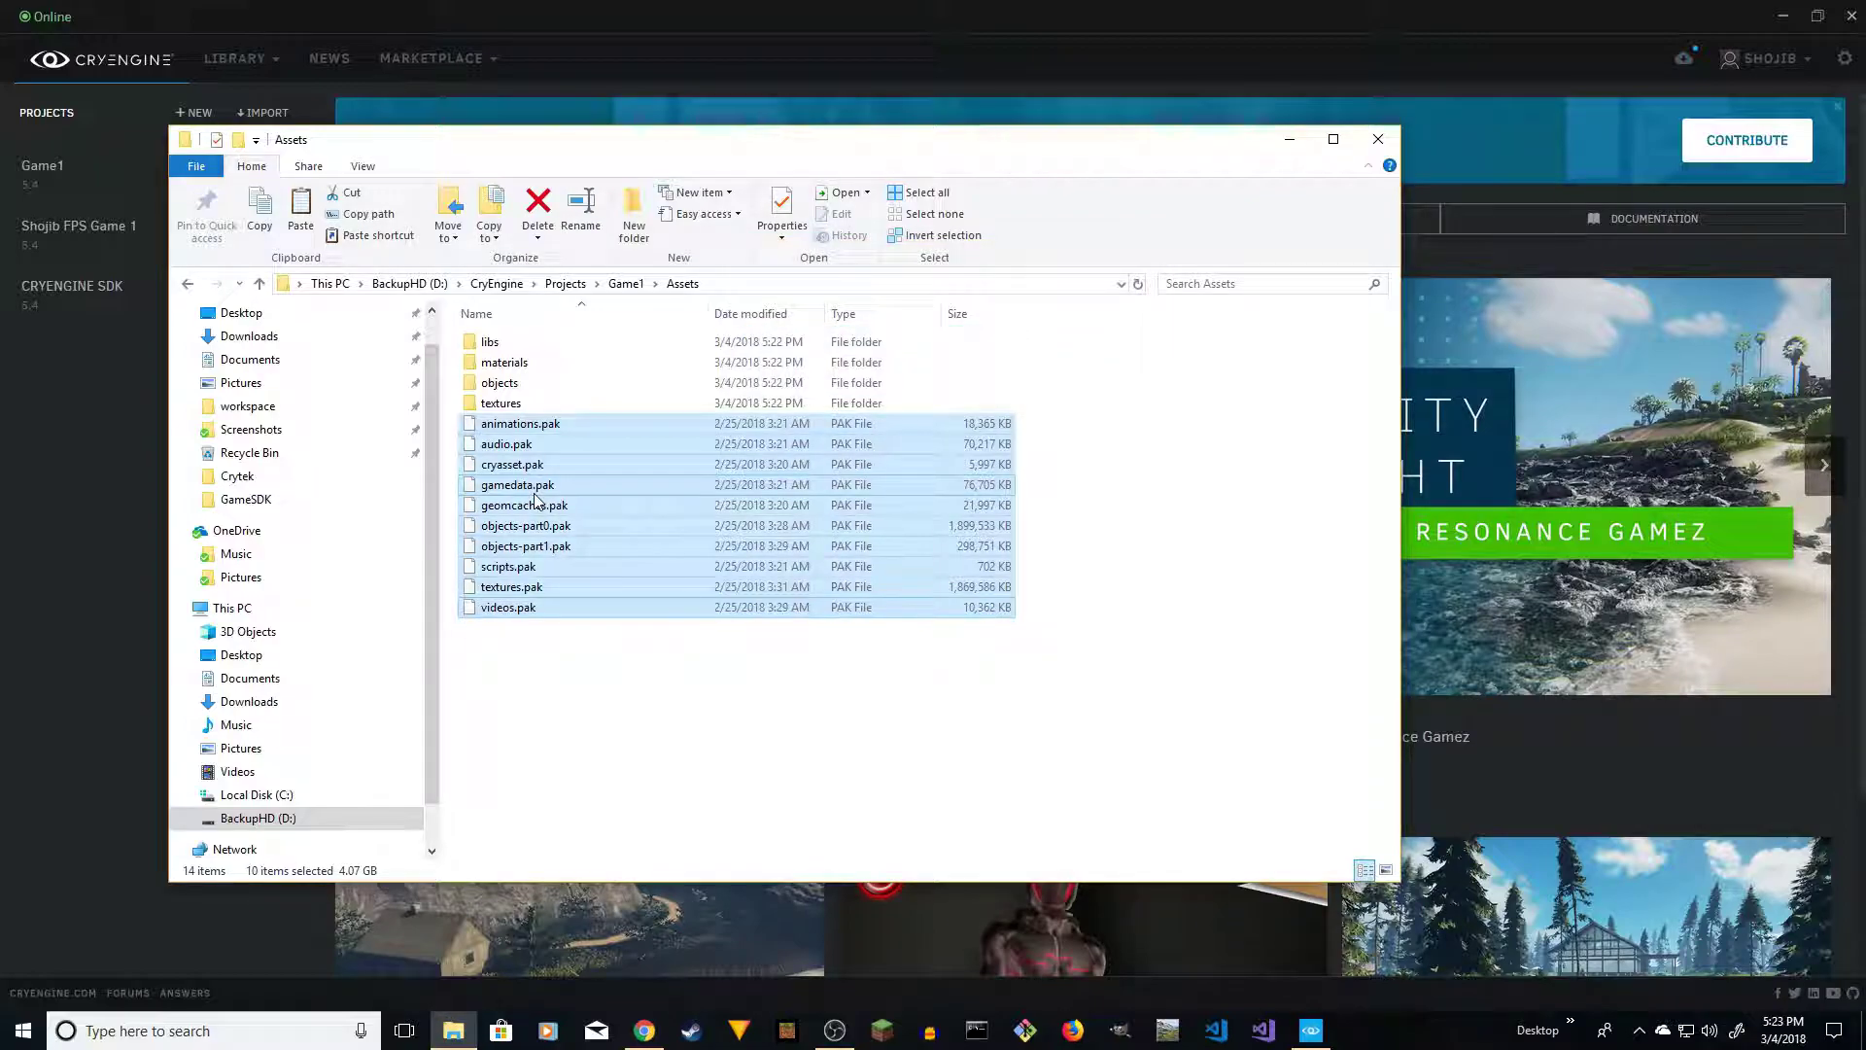
{"action": "left_click", "coordinate": [542, 679]}
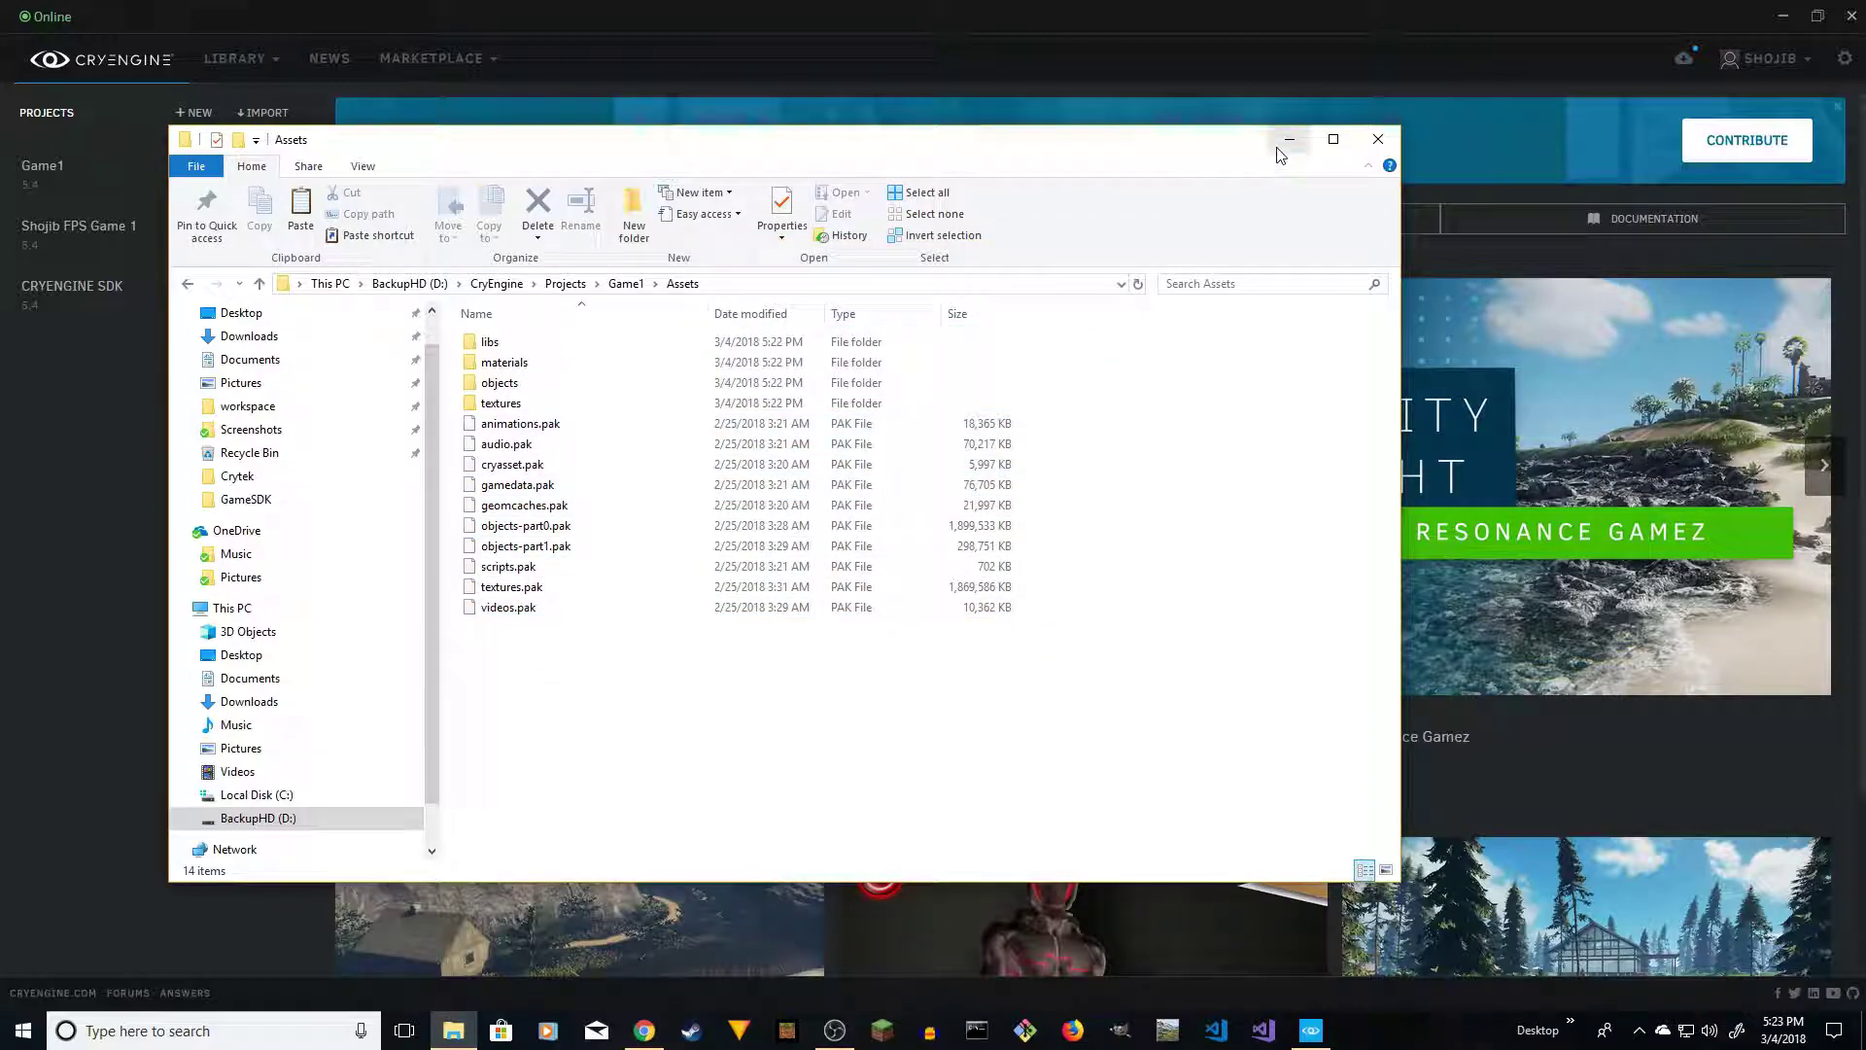
{"action": "left_click", "coordinate": [1288, 143]}
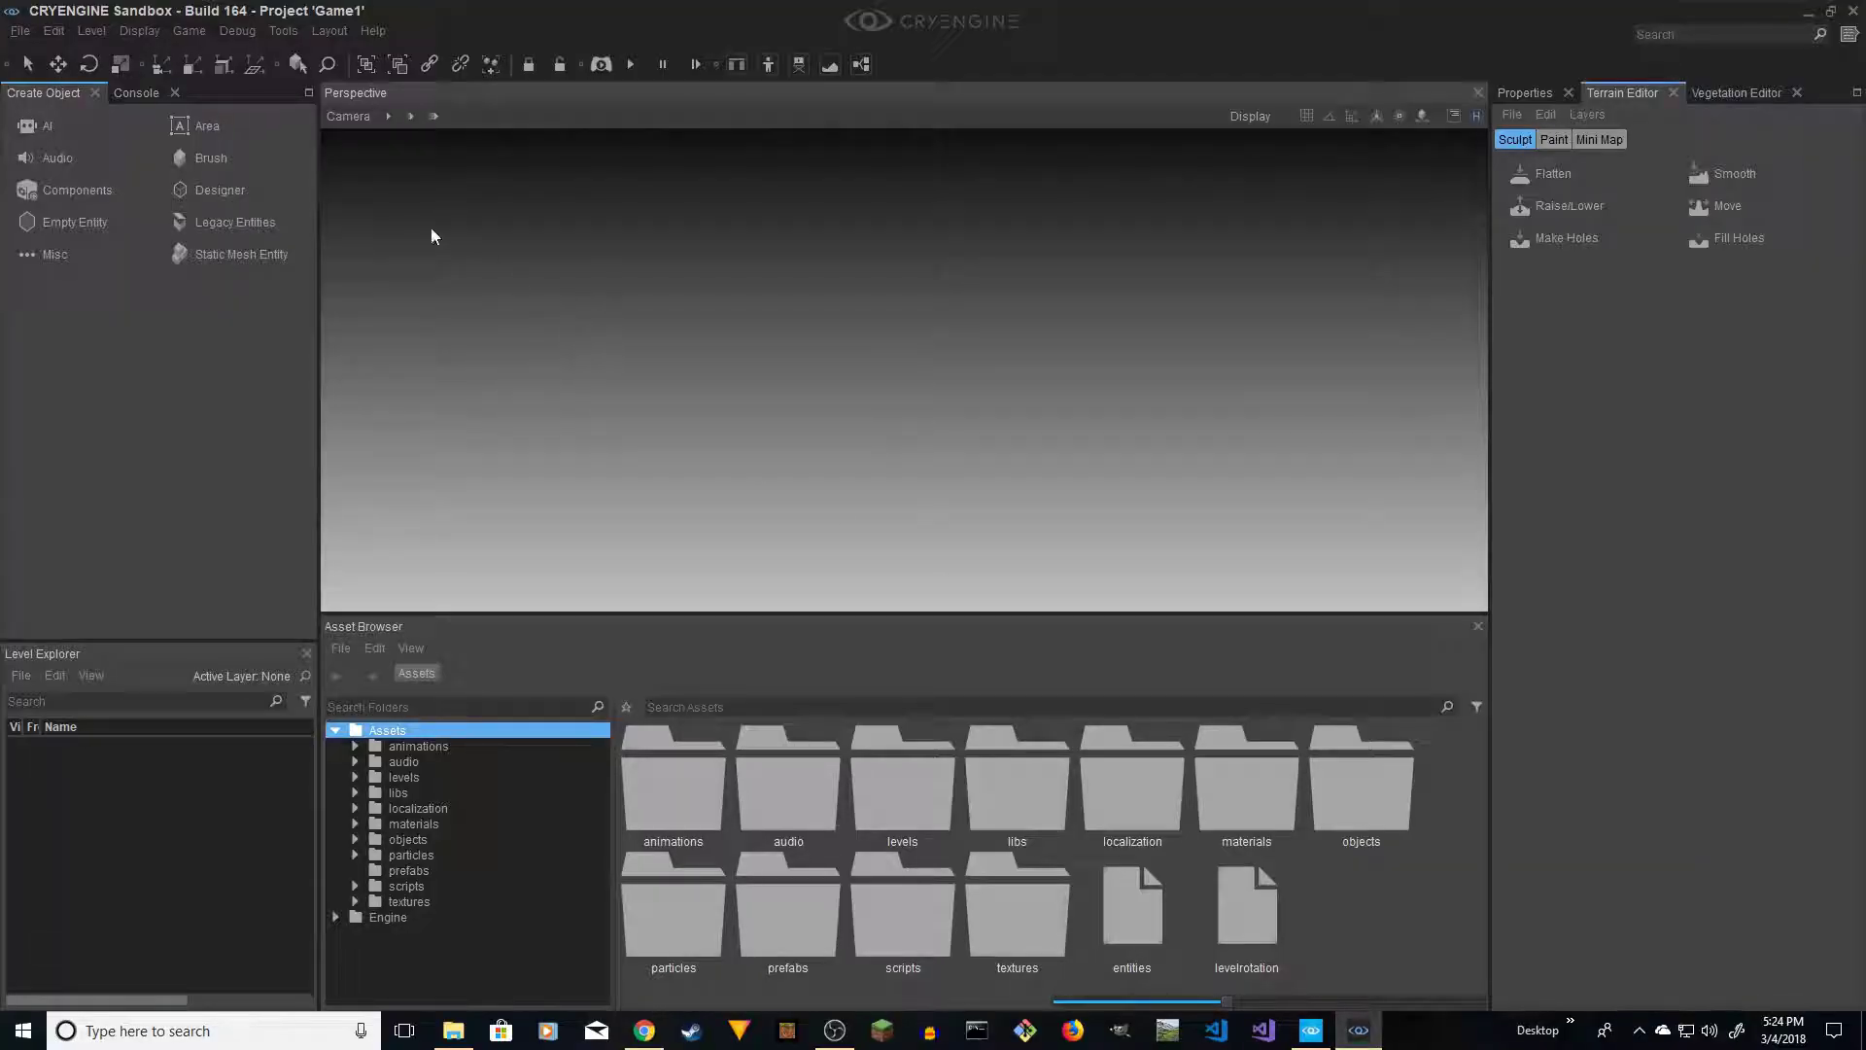
In the CRYENGINE Sandbox editor, start a new level named Level1
{"action": "left_click", "coordinate": [19, 31]}
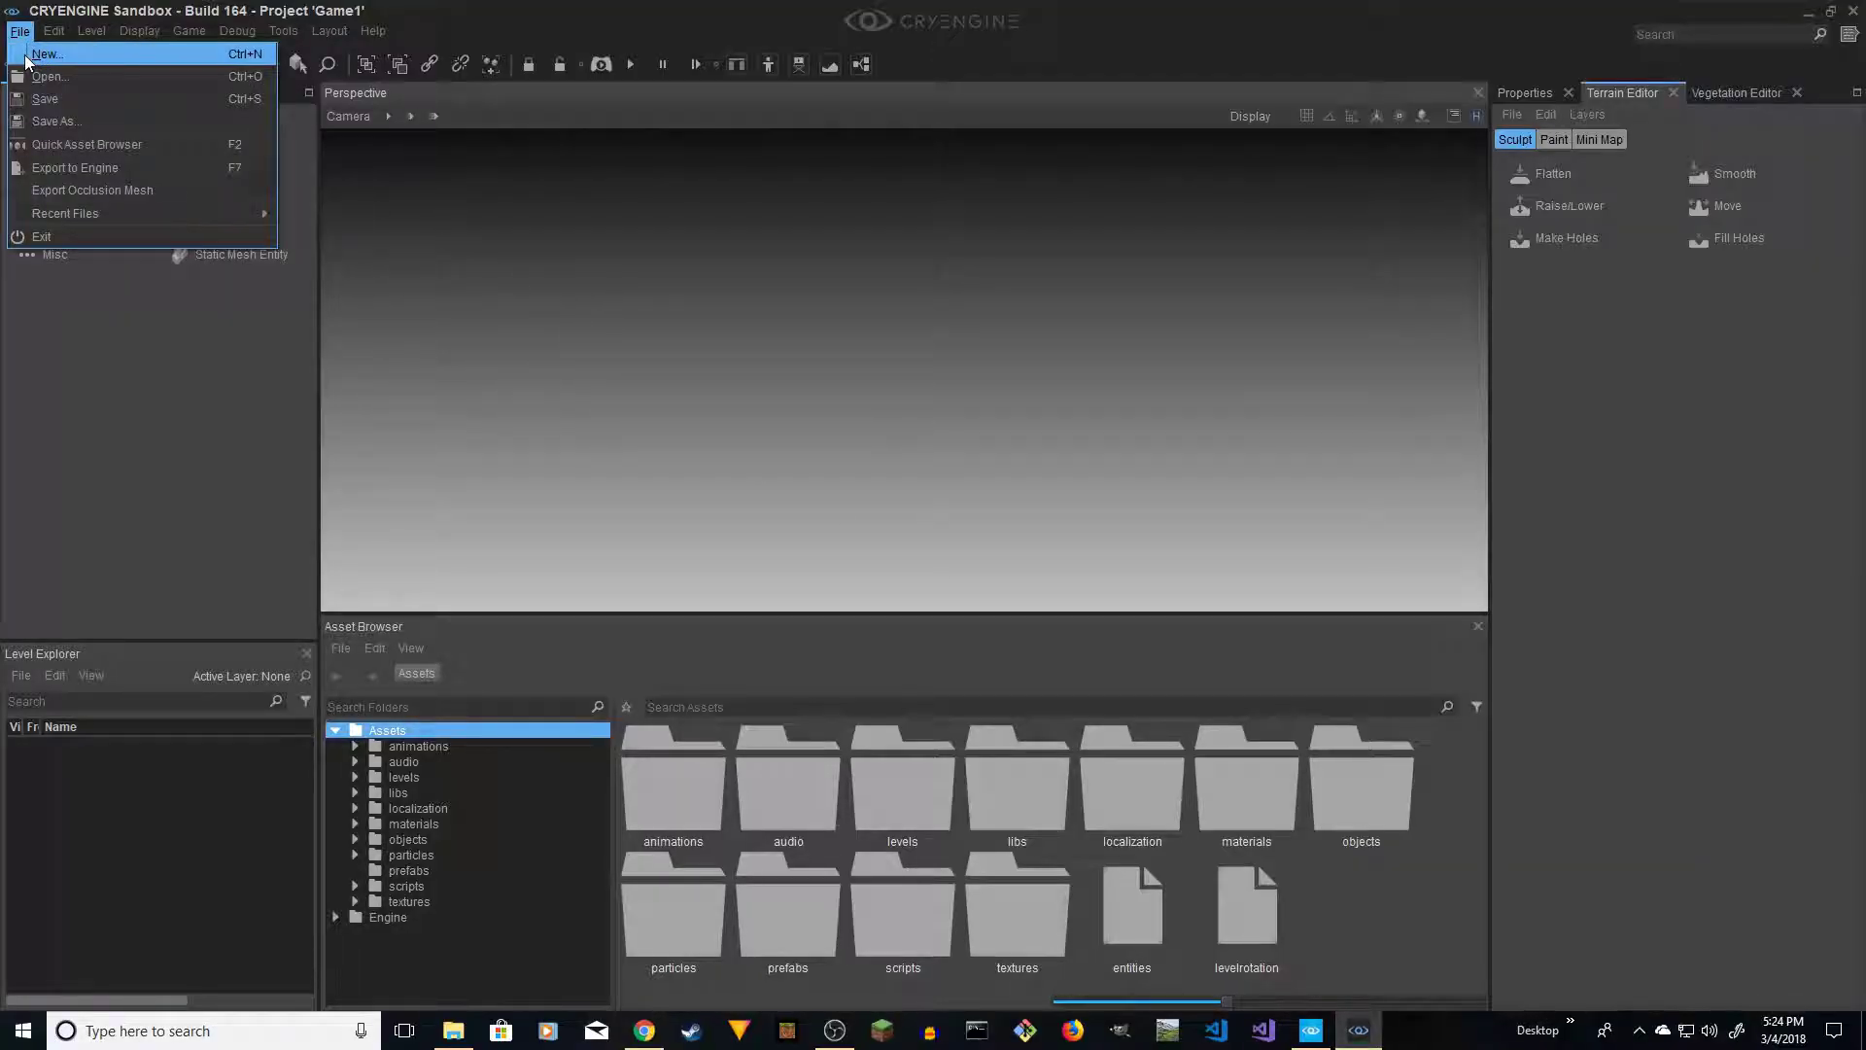
{"action": "left_click", "coordinate": [26, 55]}
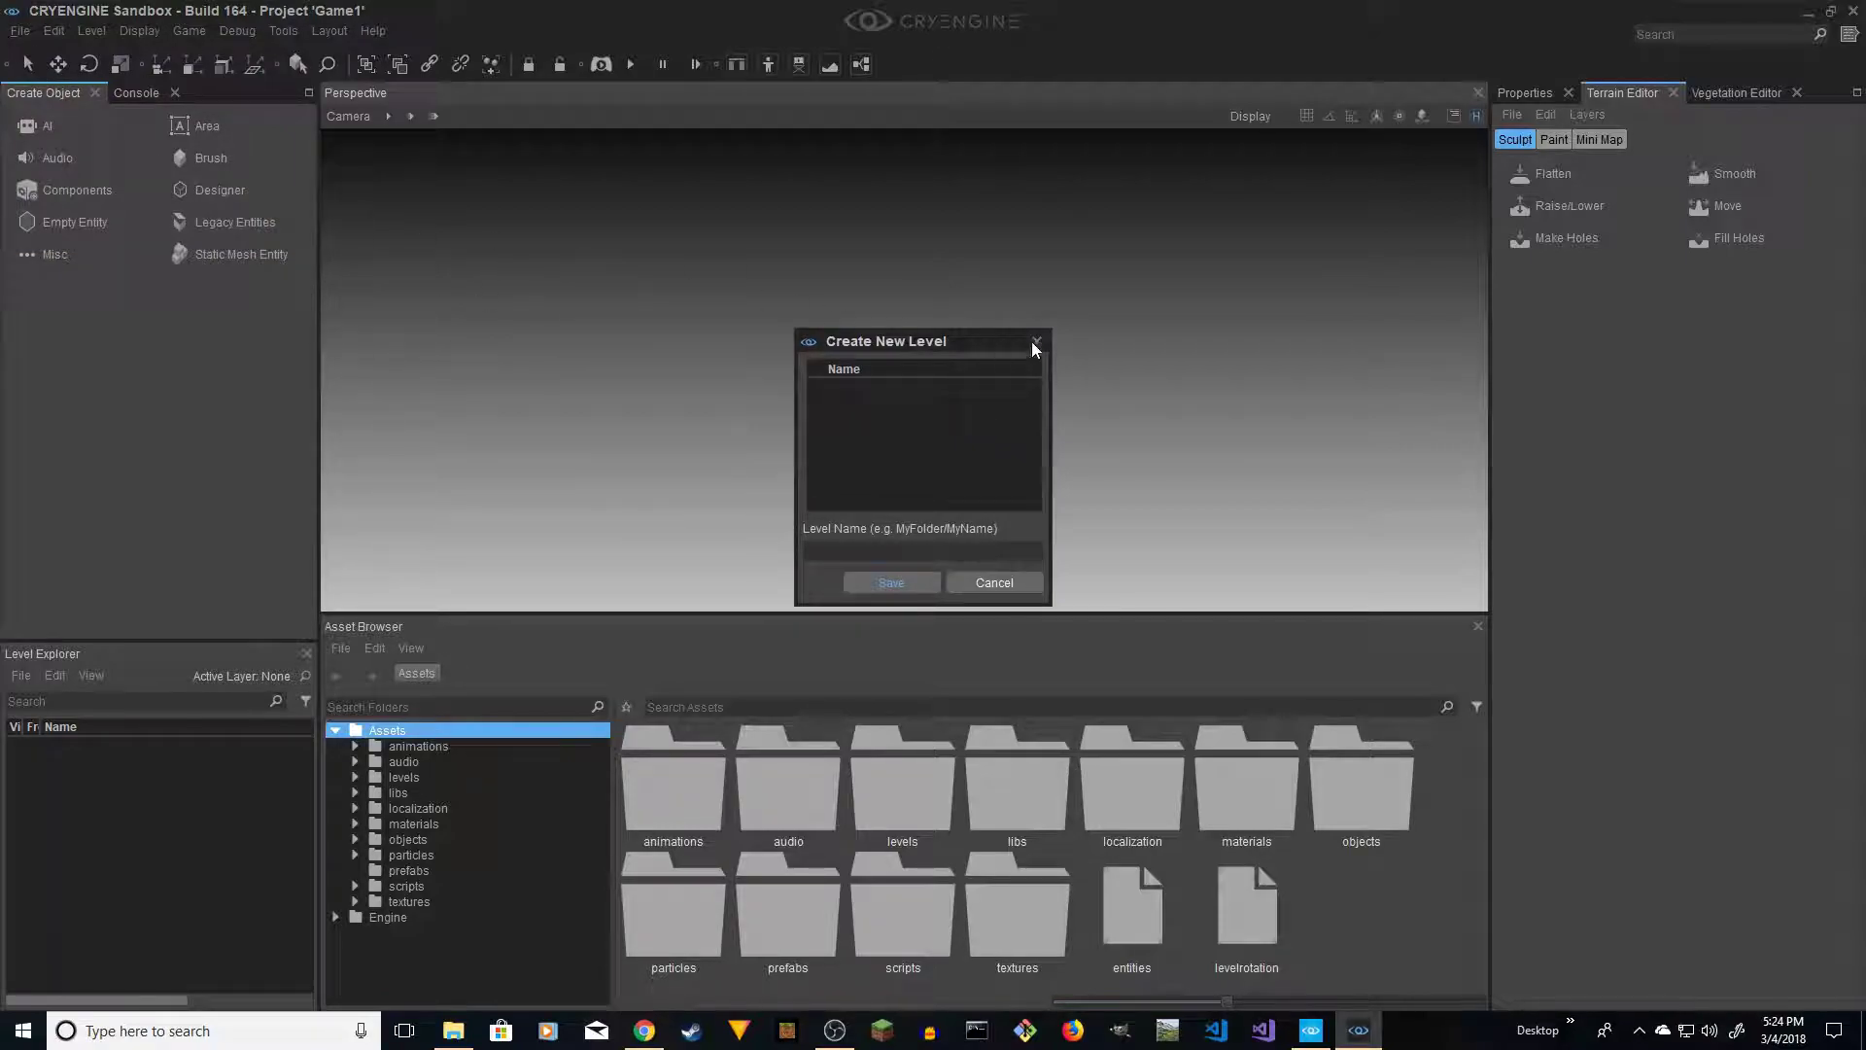
{"action": "left_click", "coordinate": [886, 581]}
Create the level with a 128 x 128 heightmap resolution and 1024 x 1024 texture dimensions
{"action": "left_click", "coordinate": [1001, 416]}
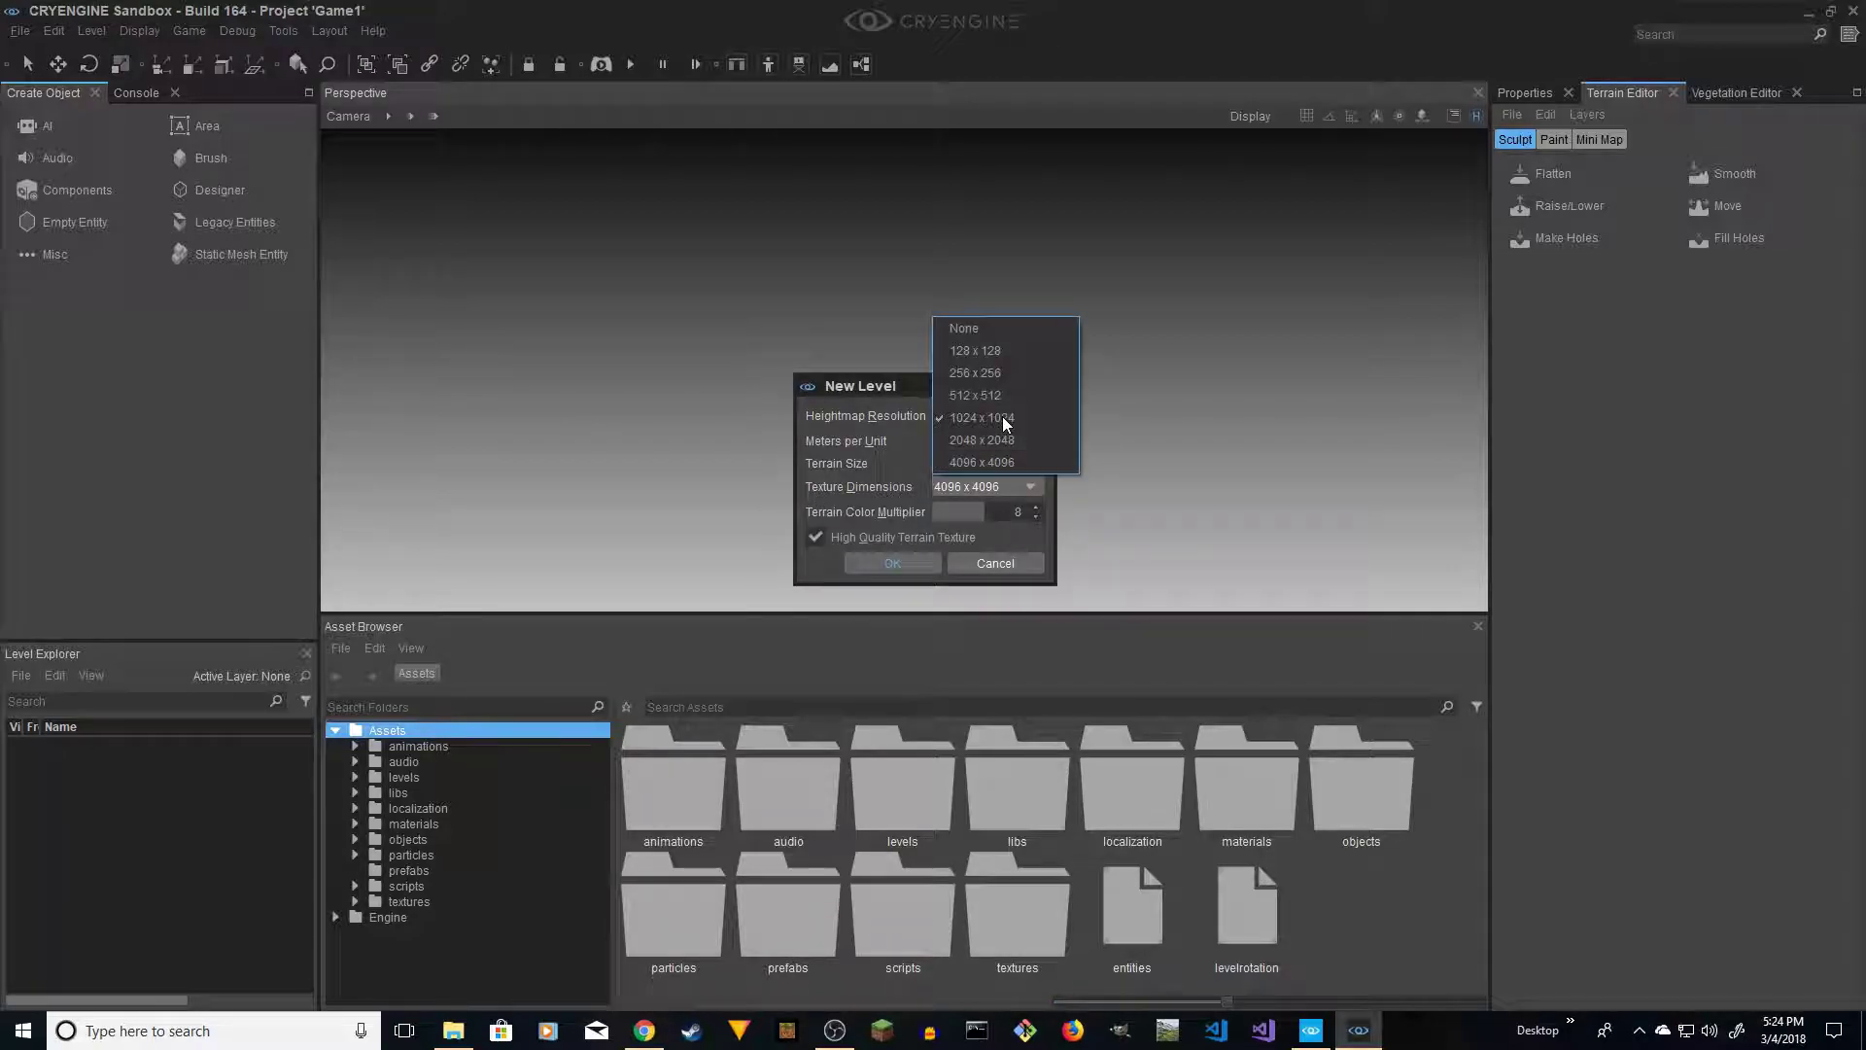
{"action": "left_click", "coordinate": [1003, 350]}
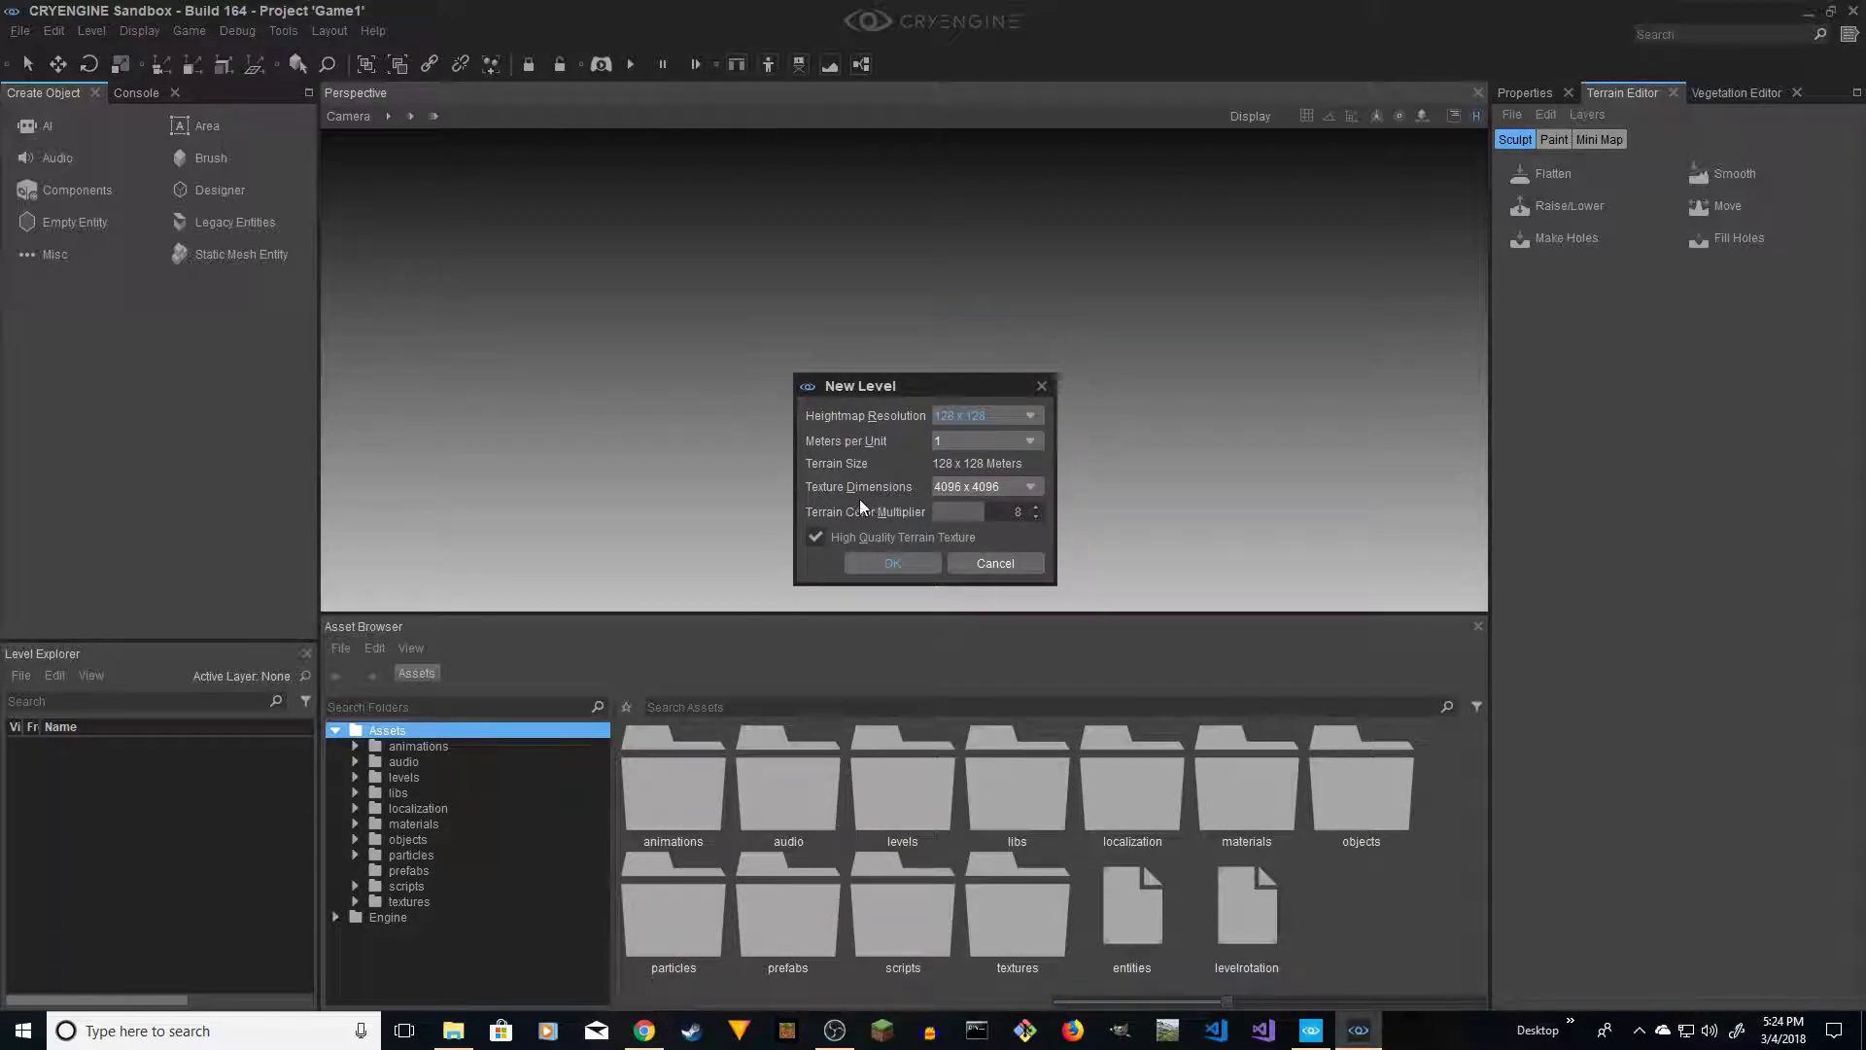
{"action": "left_click", "coordinate": [984, 489]}
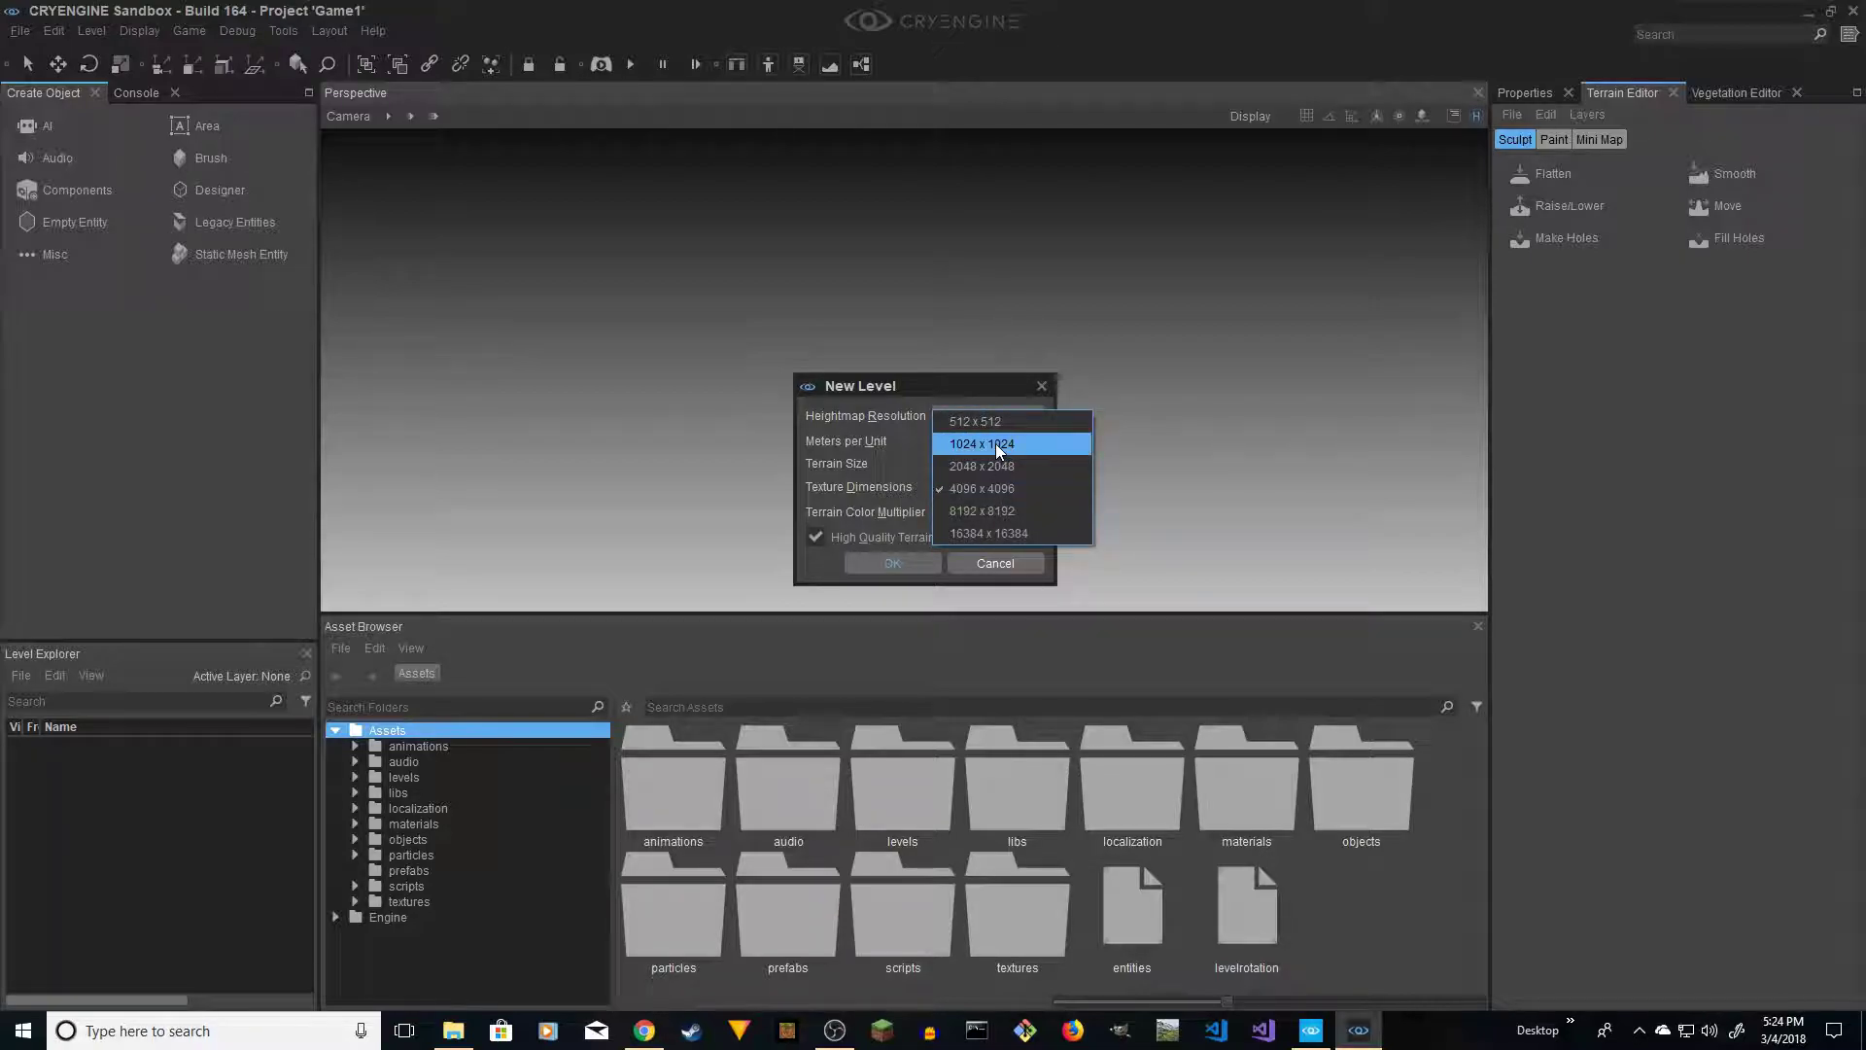
{"action": "left_click", "coordinate": [995, 444]}
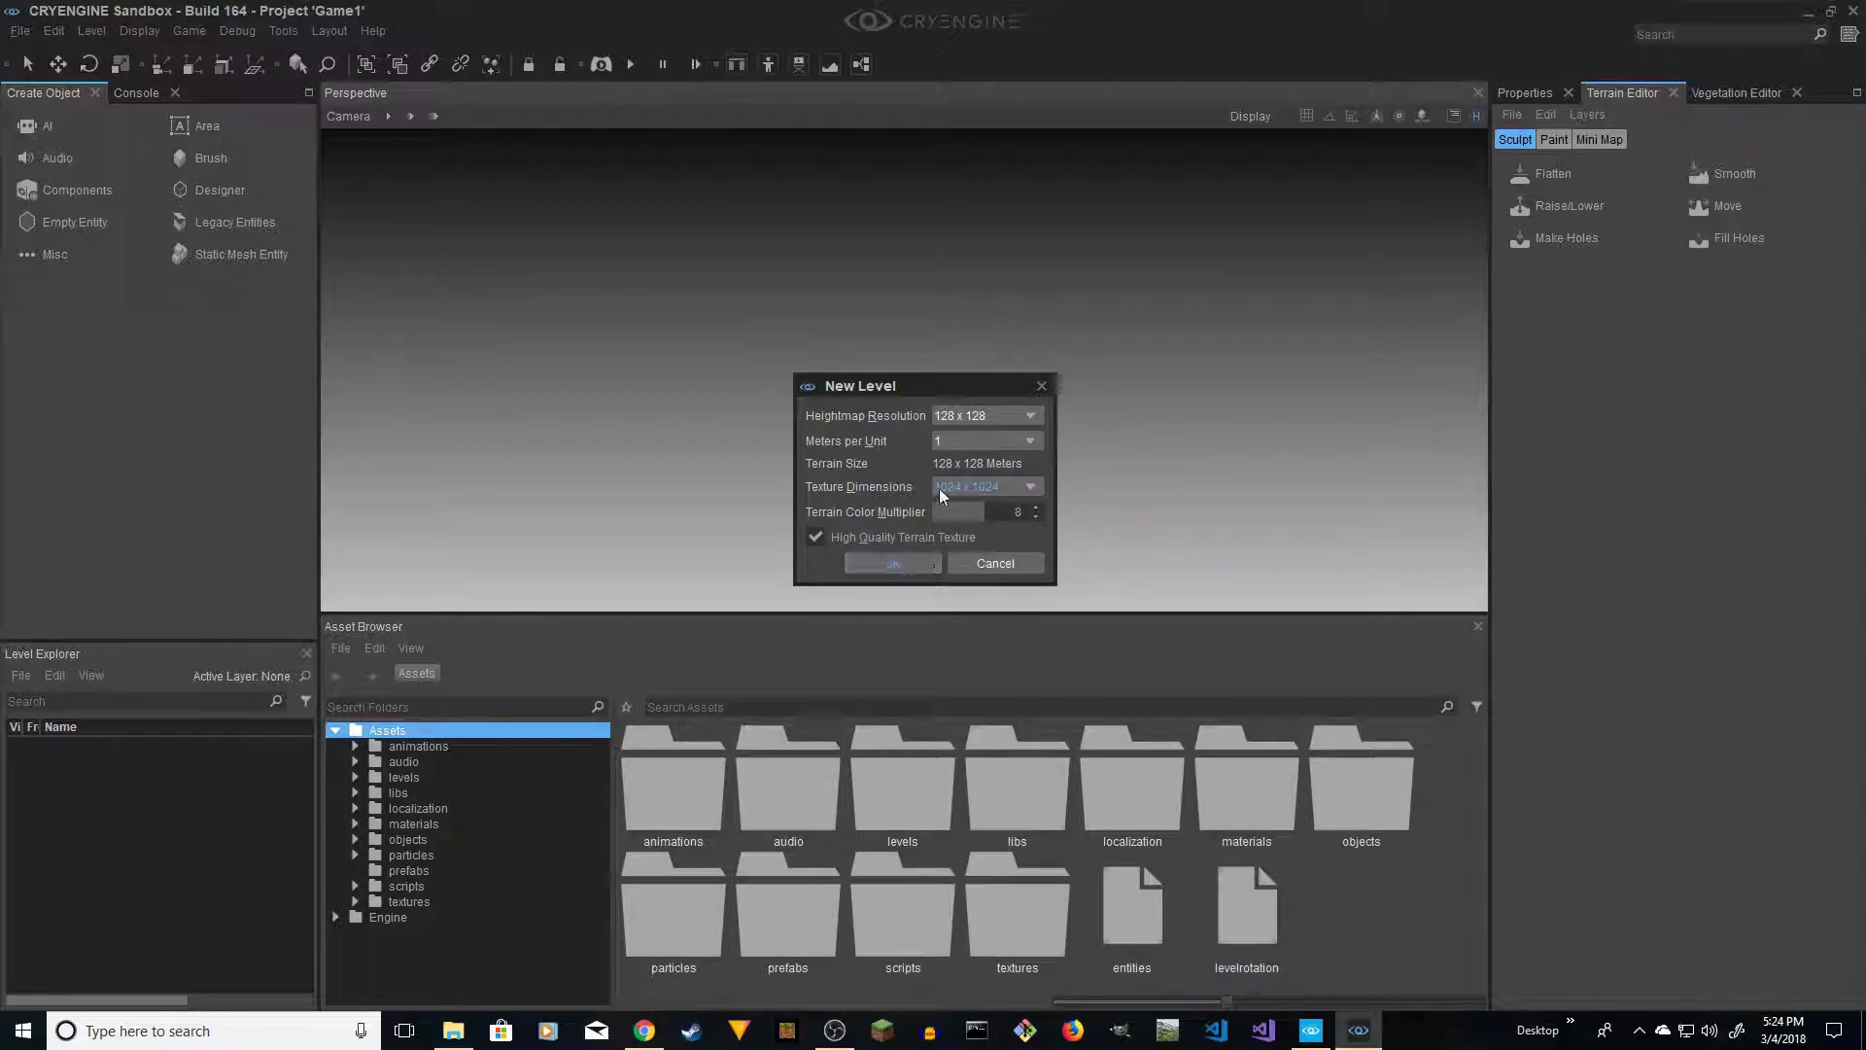
{"action": "left_click", "coordinate": [893, 564]}
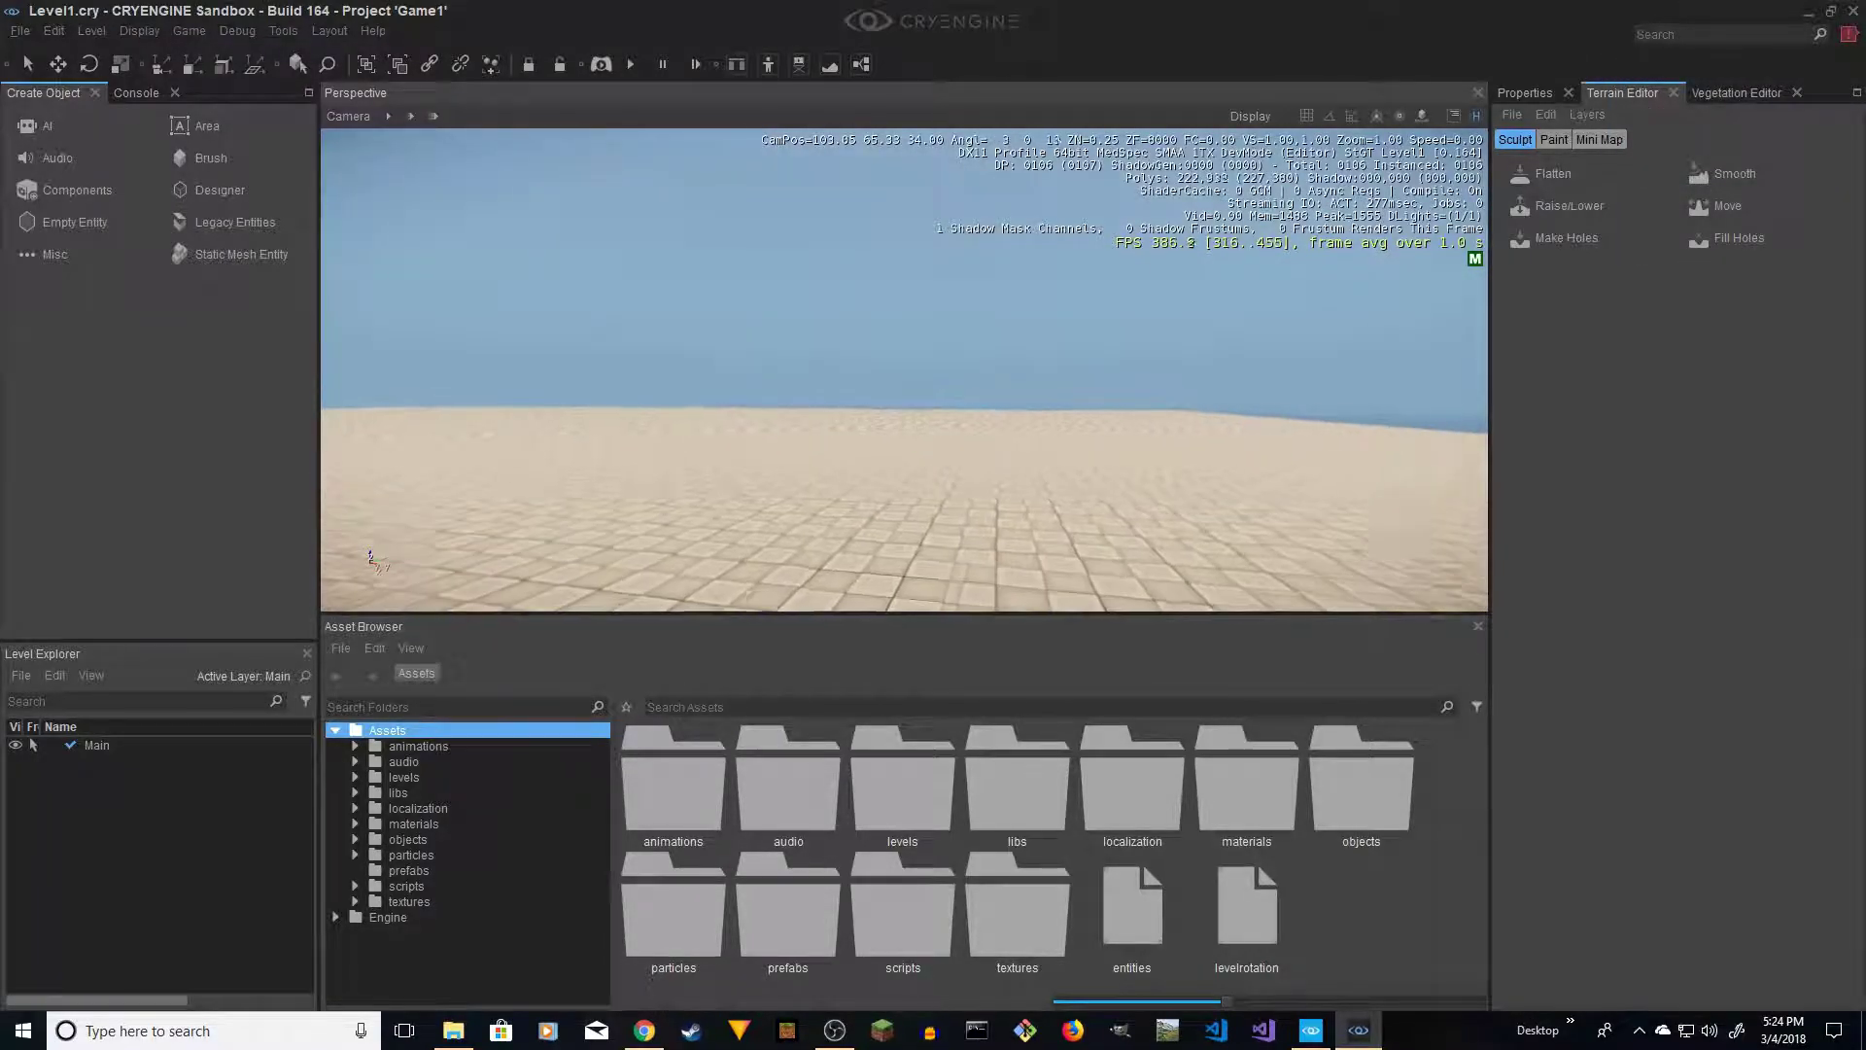
Look over the new flat terrain and examine the Engine and materials folders in the Asset Browser
{"action": "key", "text": "s"}
{"action": "key", "text": "a"}
{"action": "right_click_drag", "start_coordinate": [903, 369], "coordinate": [1040, 381]}
{"action": "key", "text": "w"}
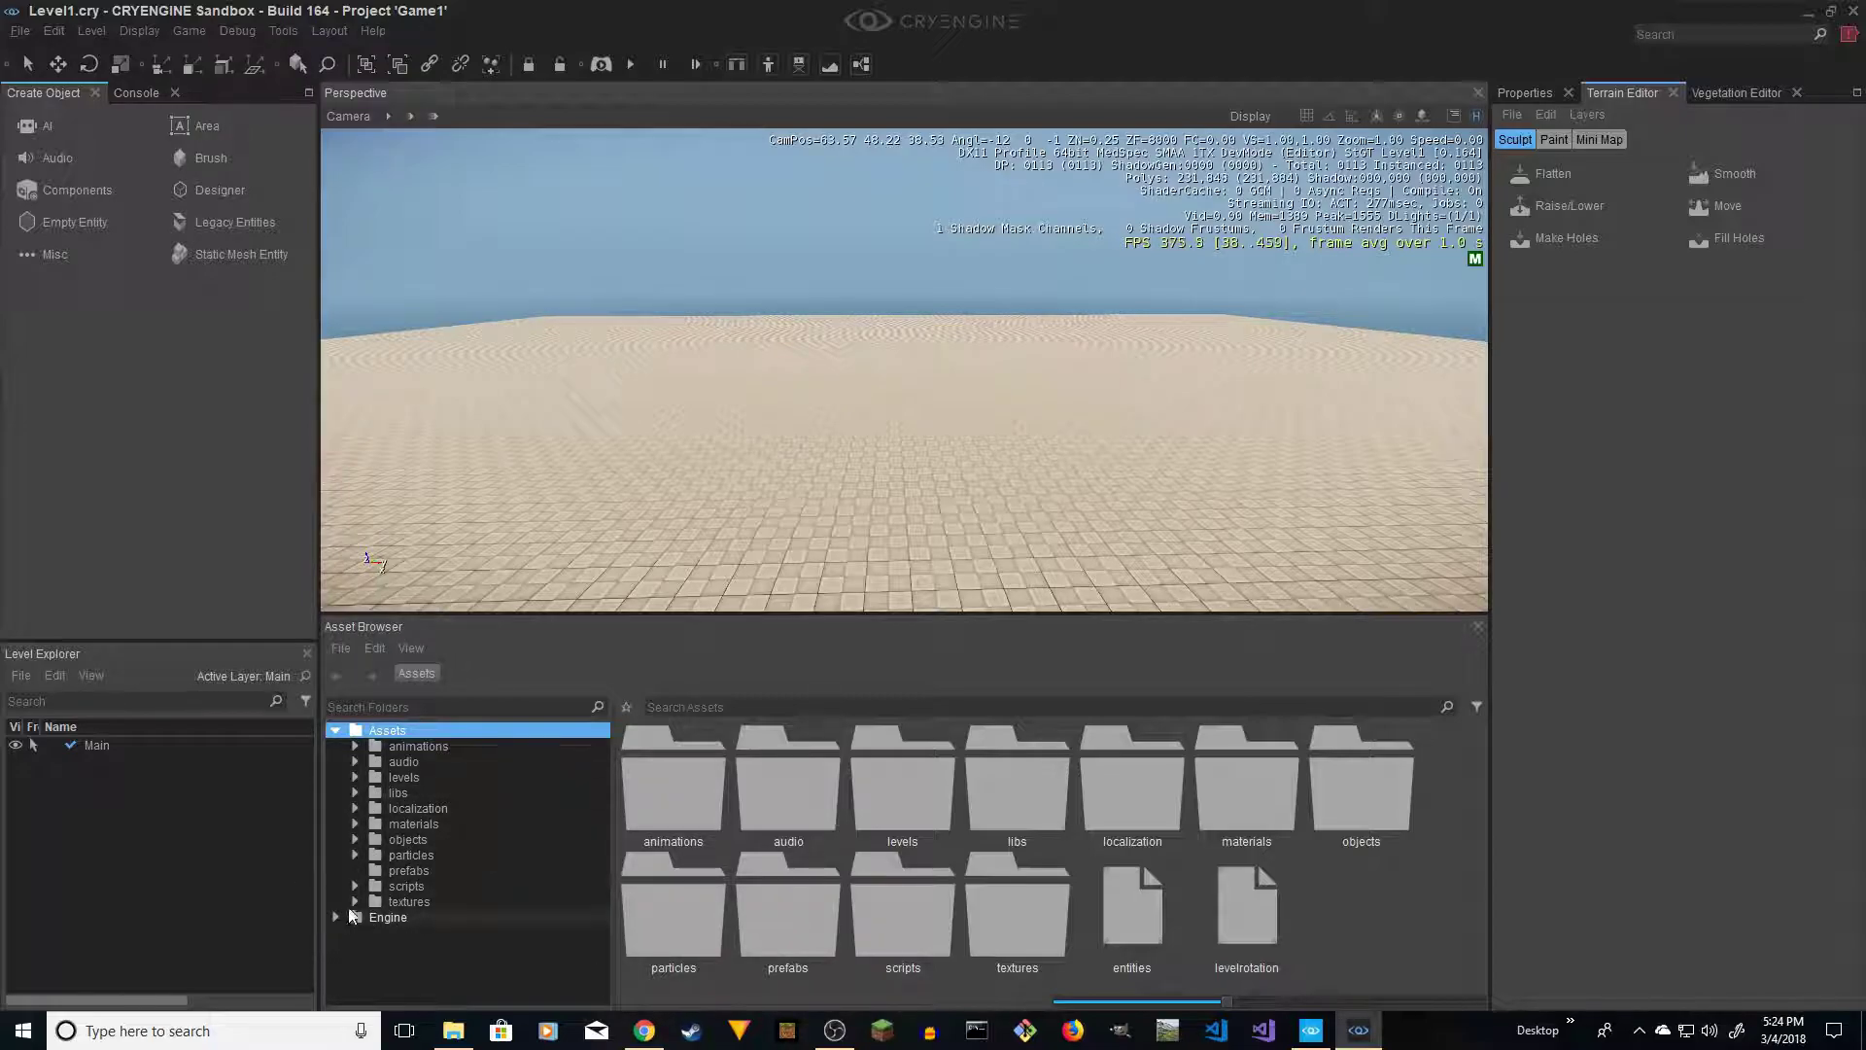
{"action": "left_click", "coordinate": [283, 32]}
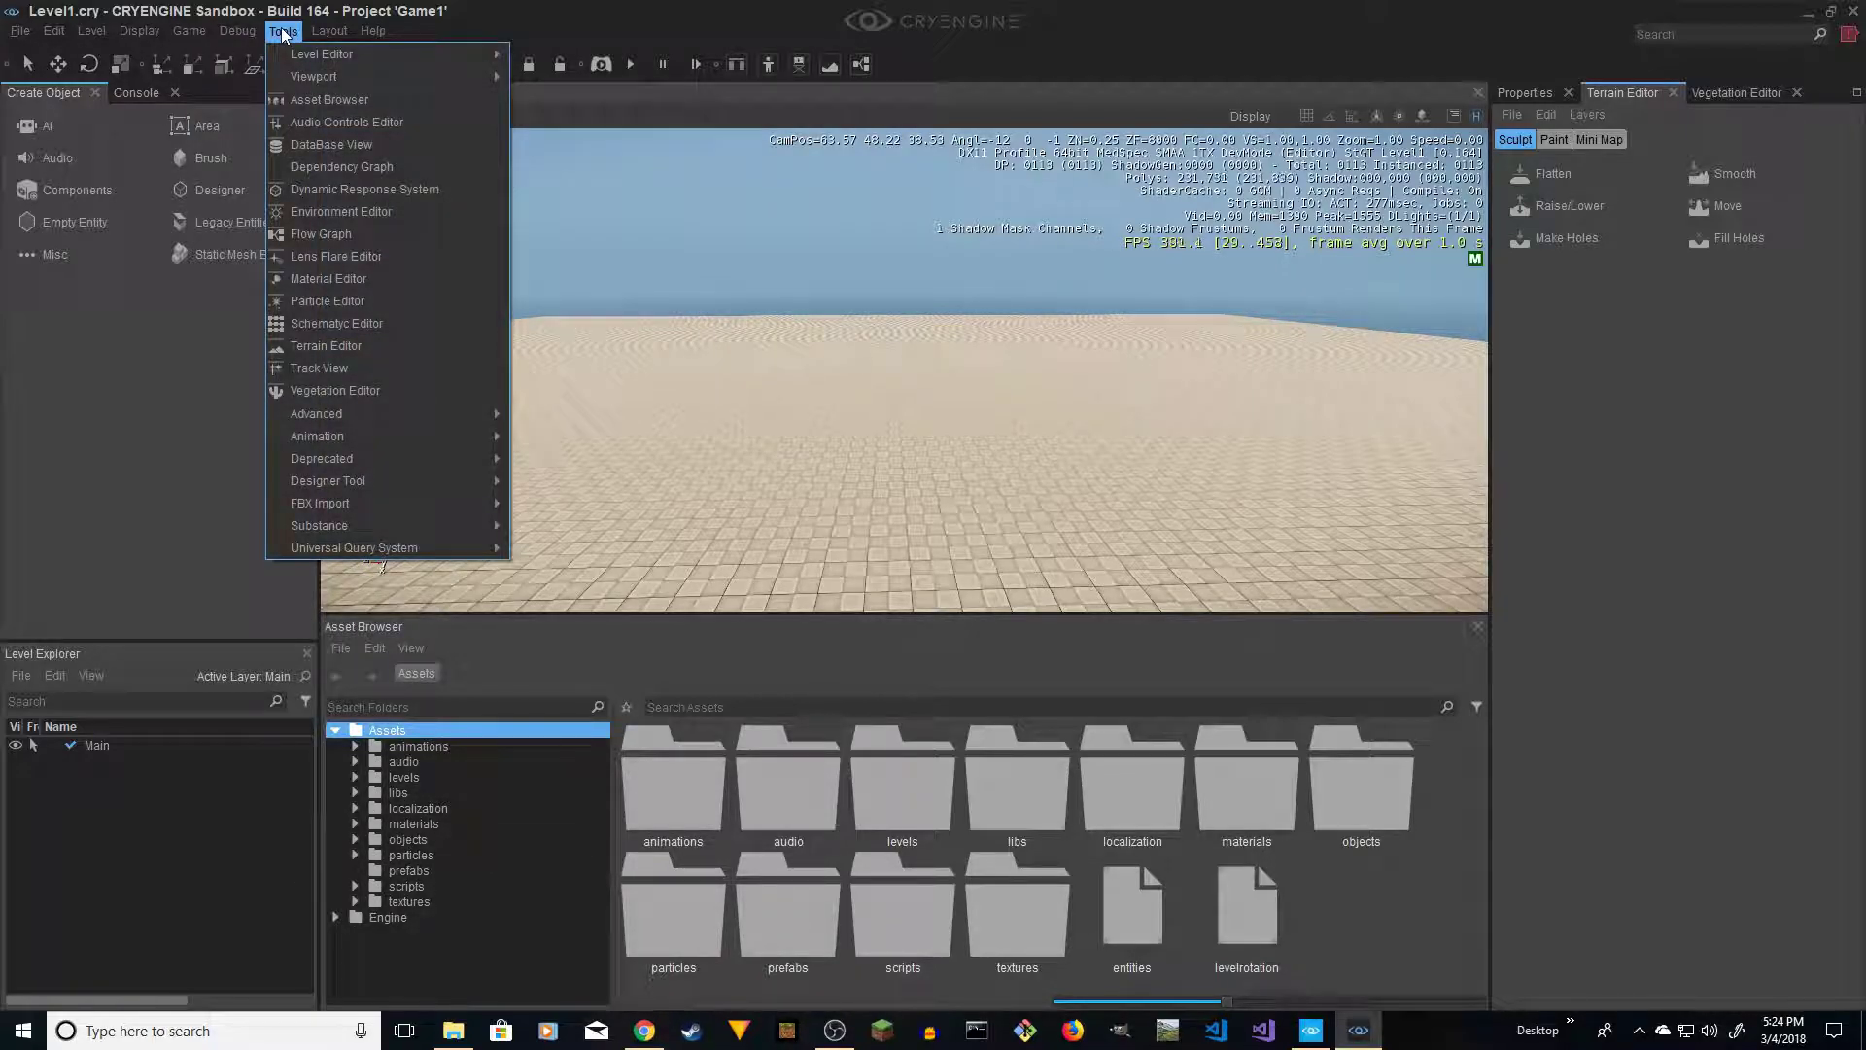
{"action": "left_click", "coordinate": [283, 35]}
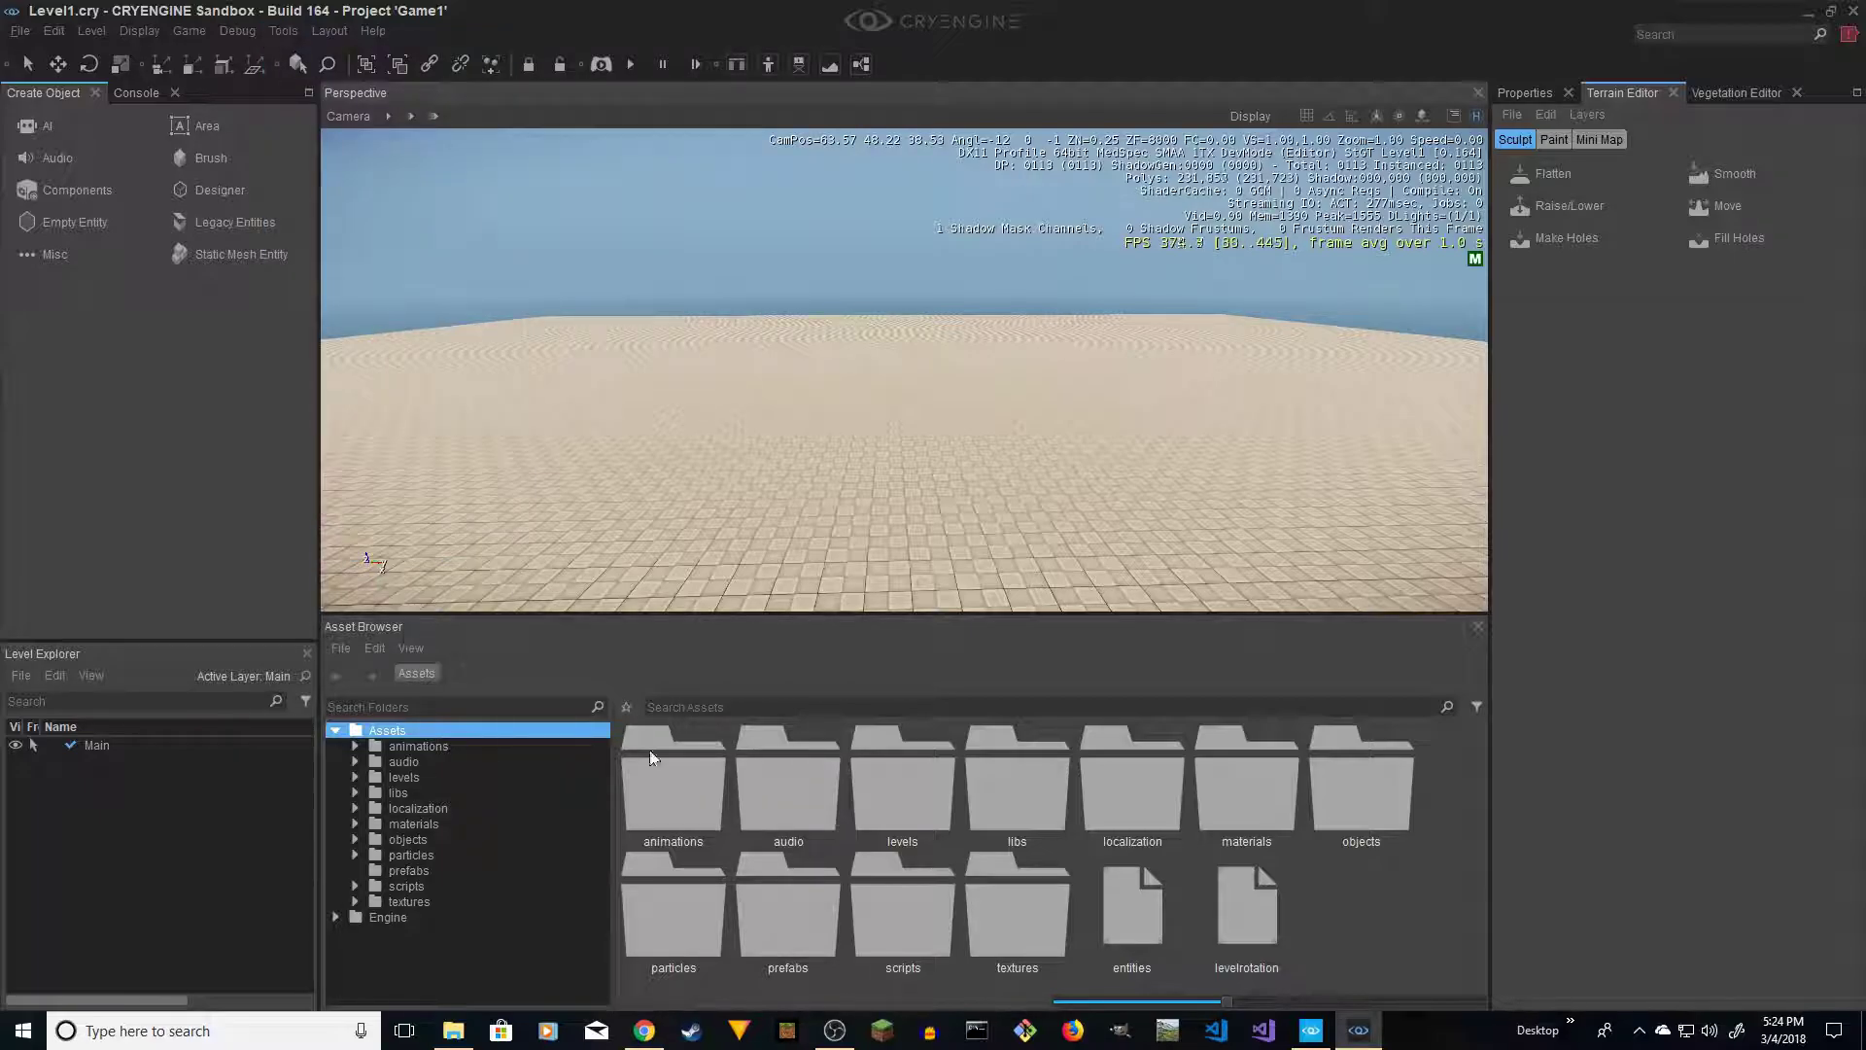
{"action": "left_click", "coordinate": [335, 916]}
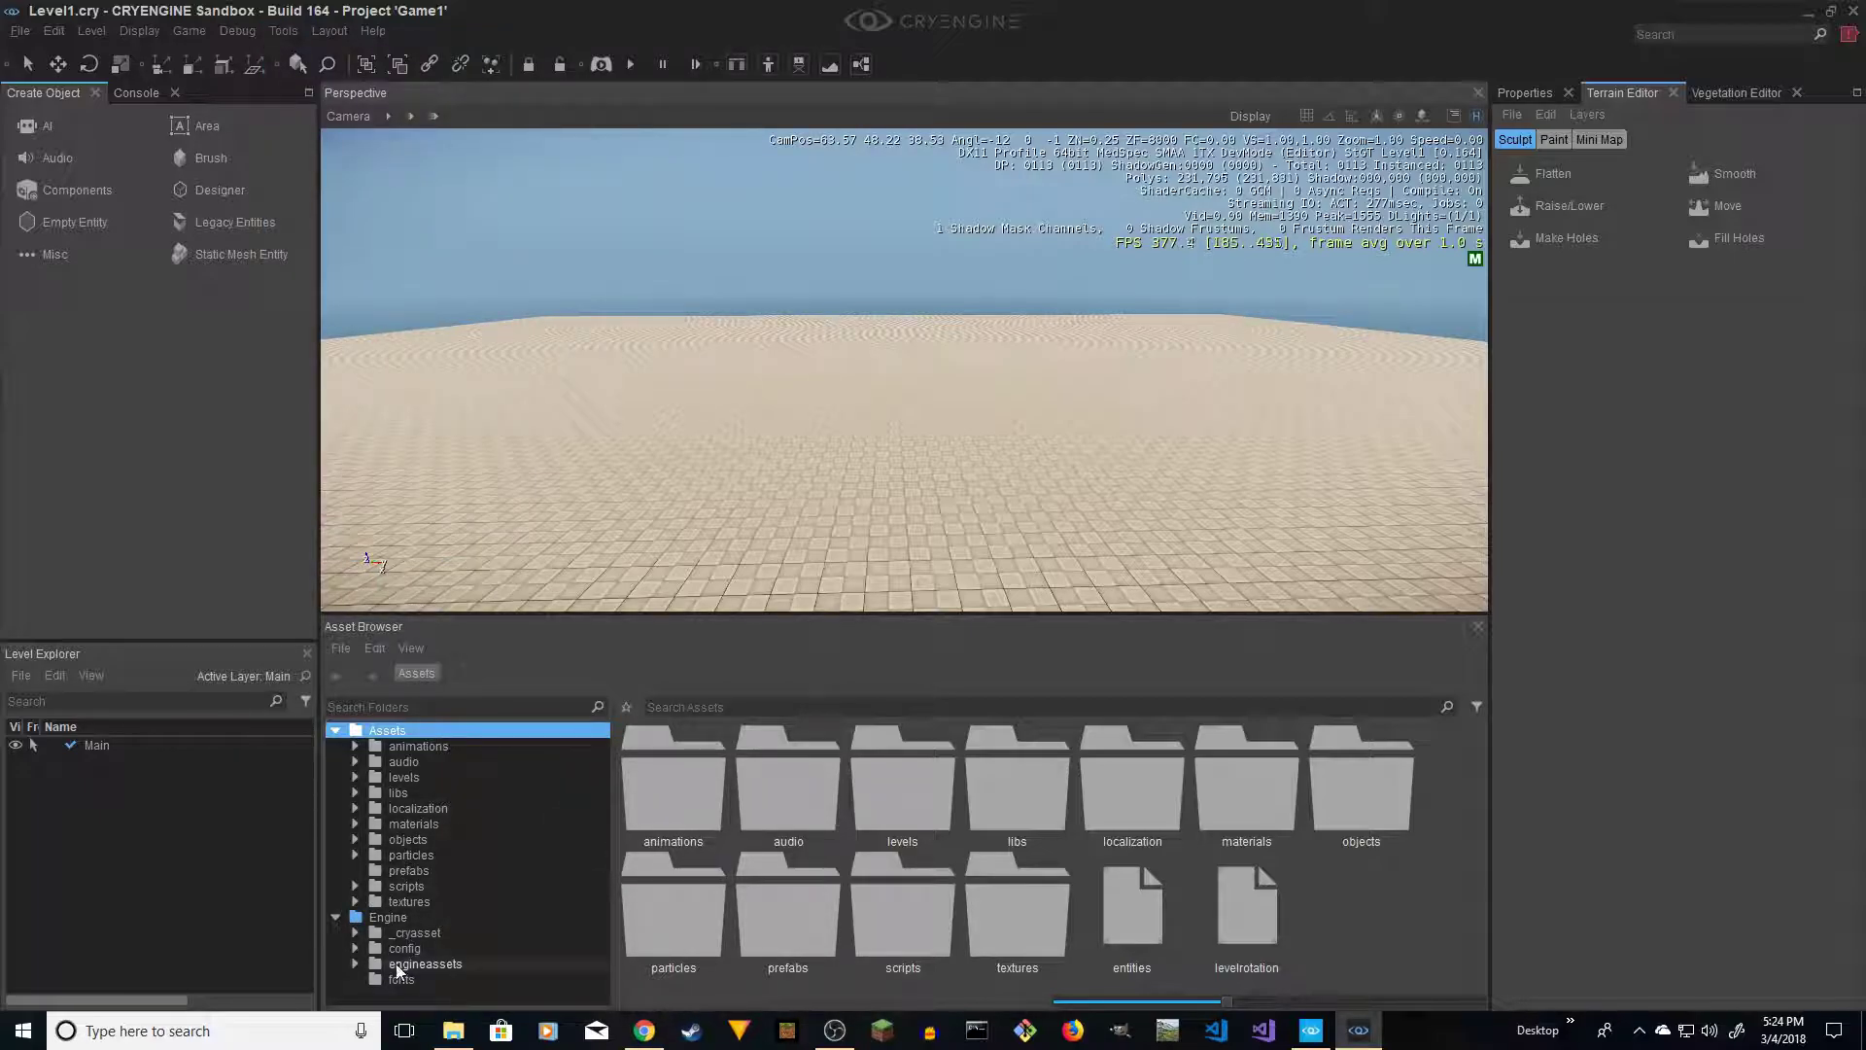
{"action": "left_click", "coordinate": [336, 916]}
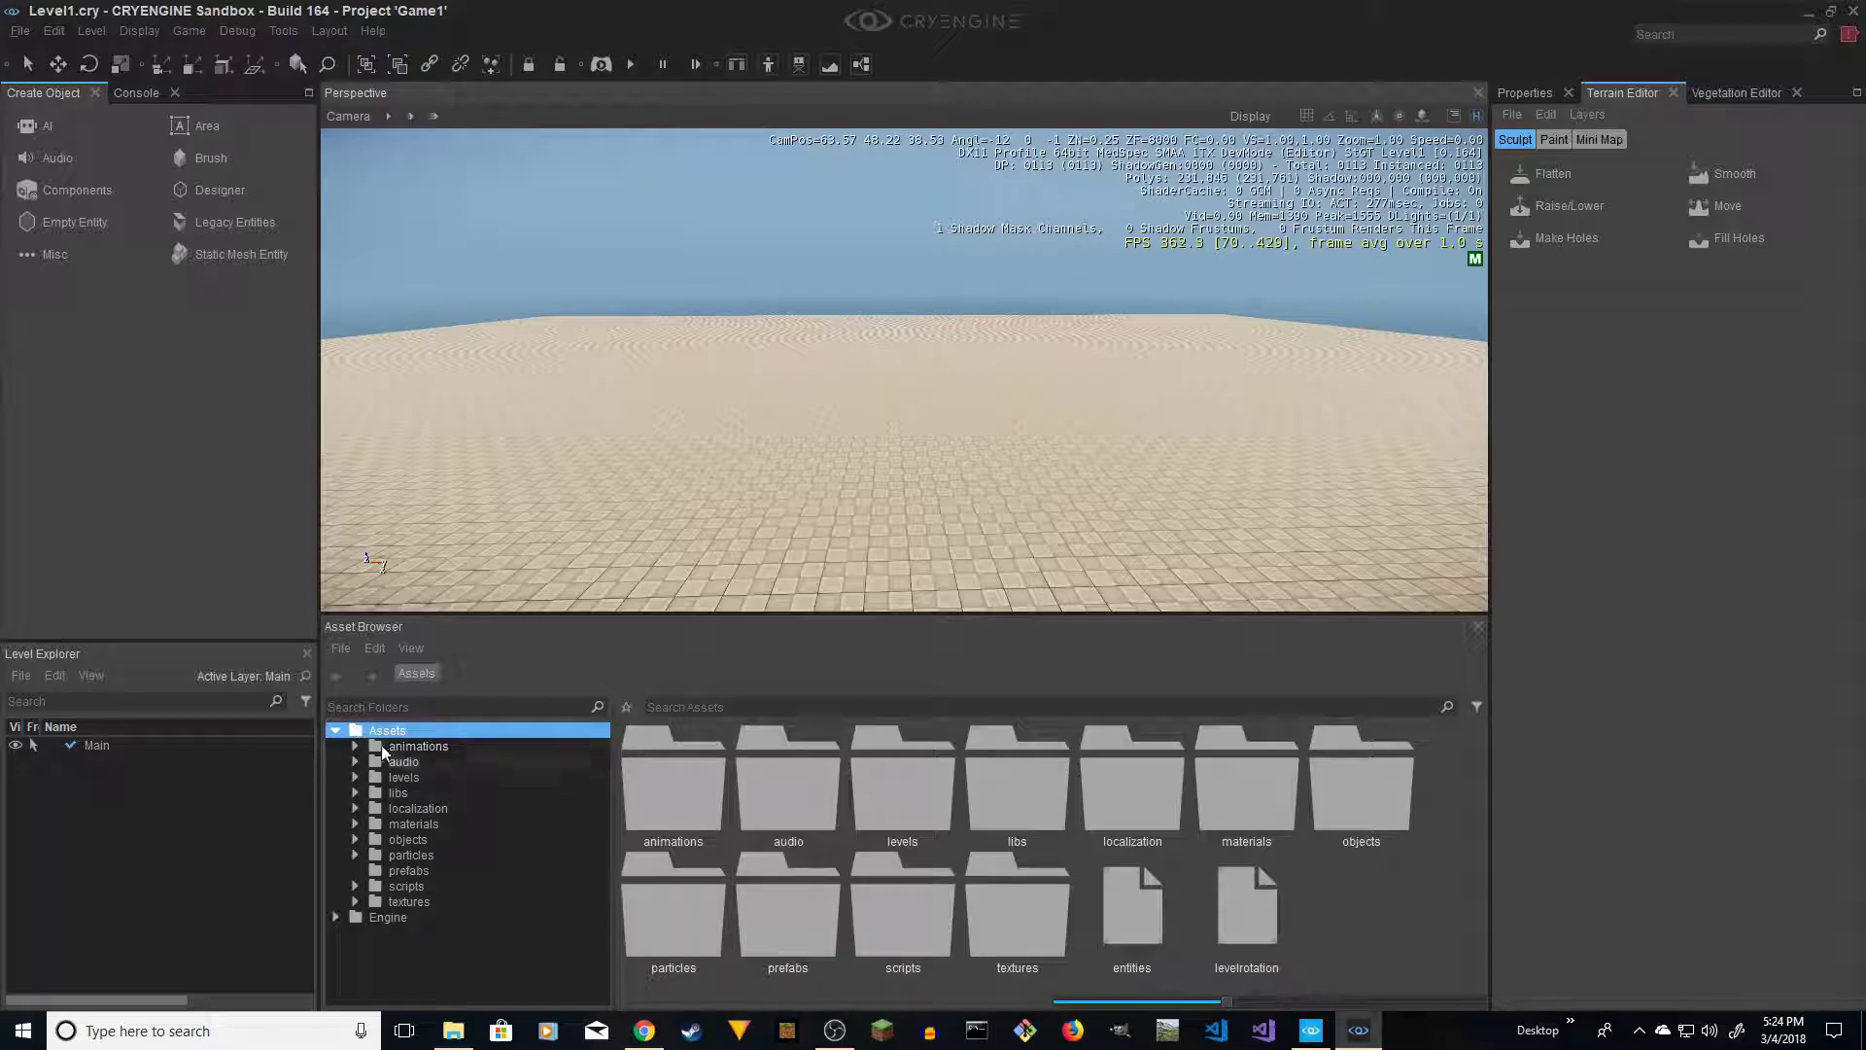
{"action": "left_click", "coordinate": [413, 823]}
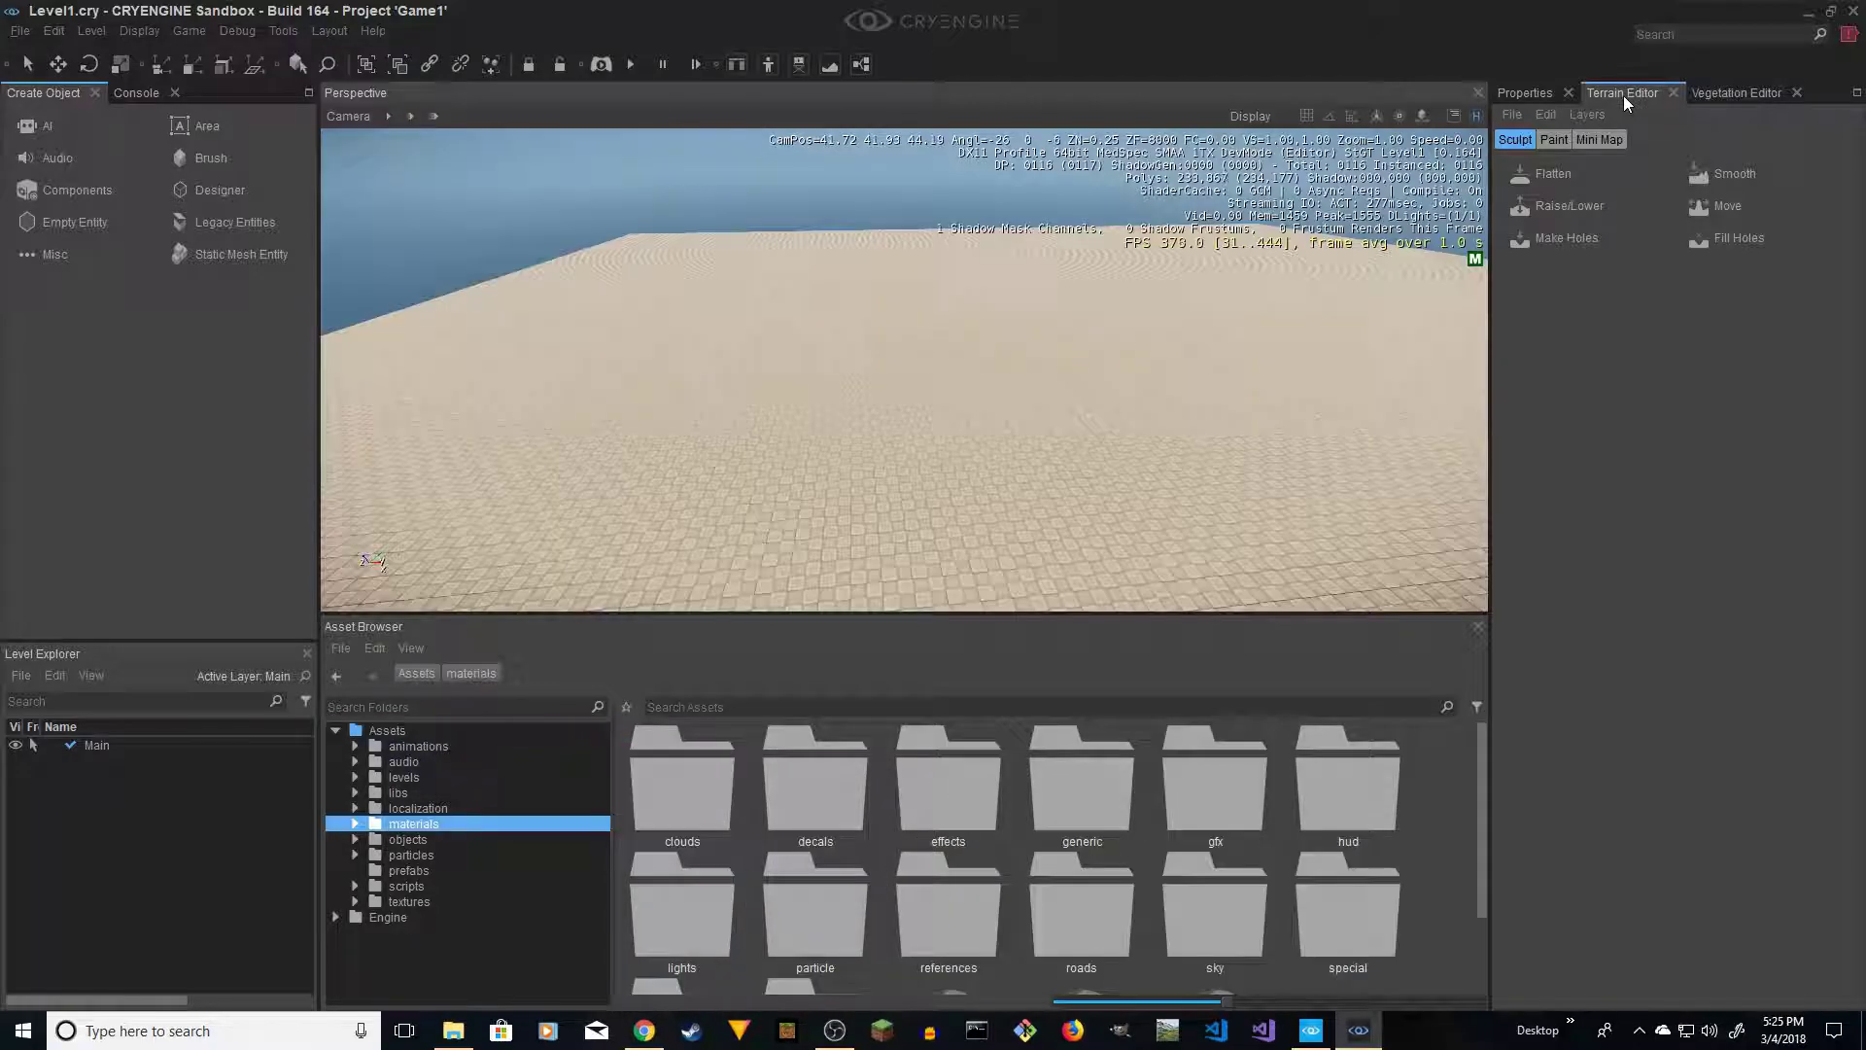
Reshape the level's terrain into an island with the Terrain Editor's Make Isle command and inspect its edges
{"action": "left_click", "coordinate": [286, 35]}
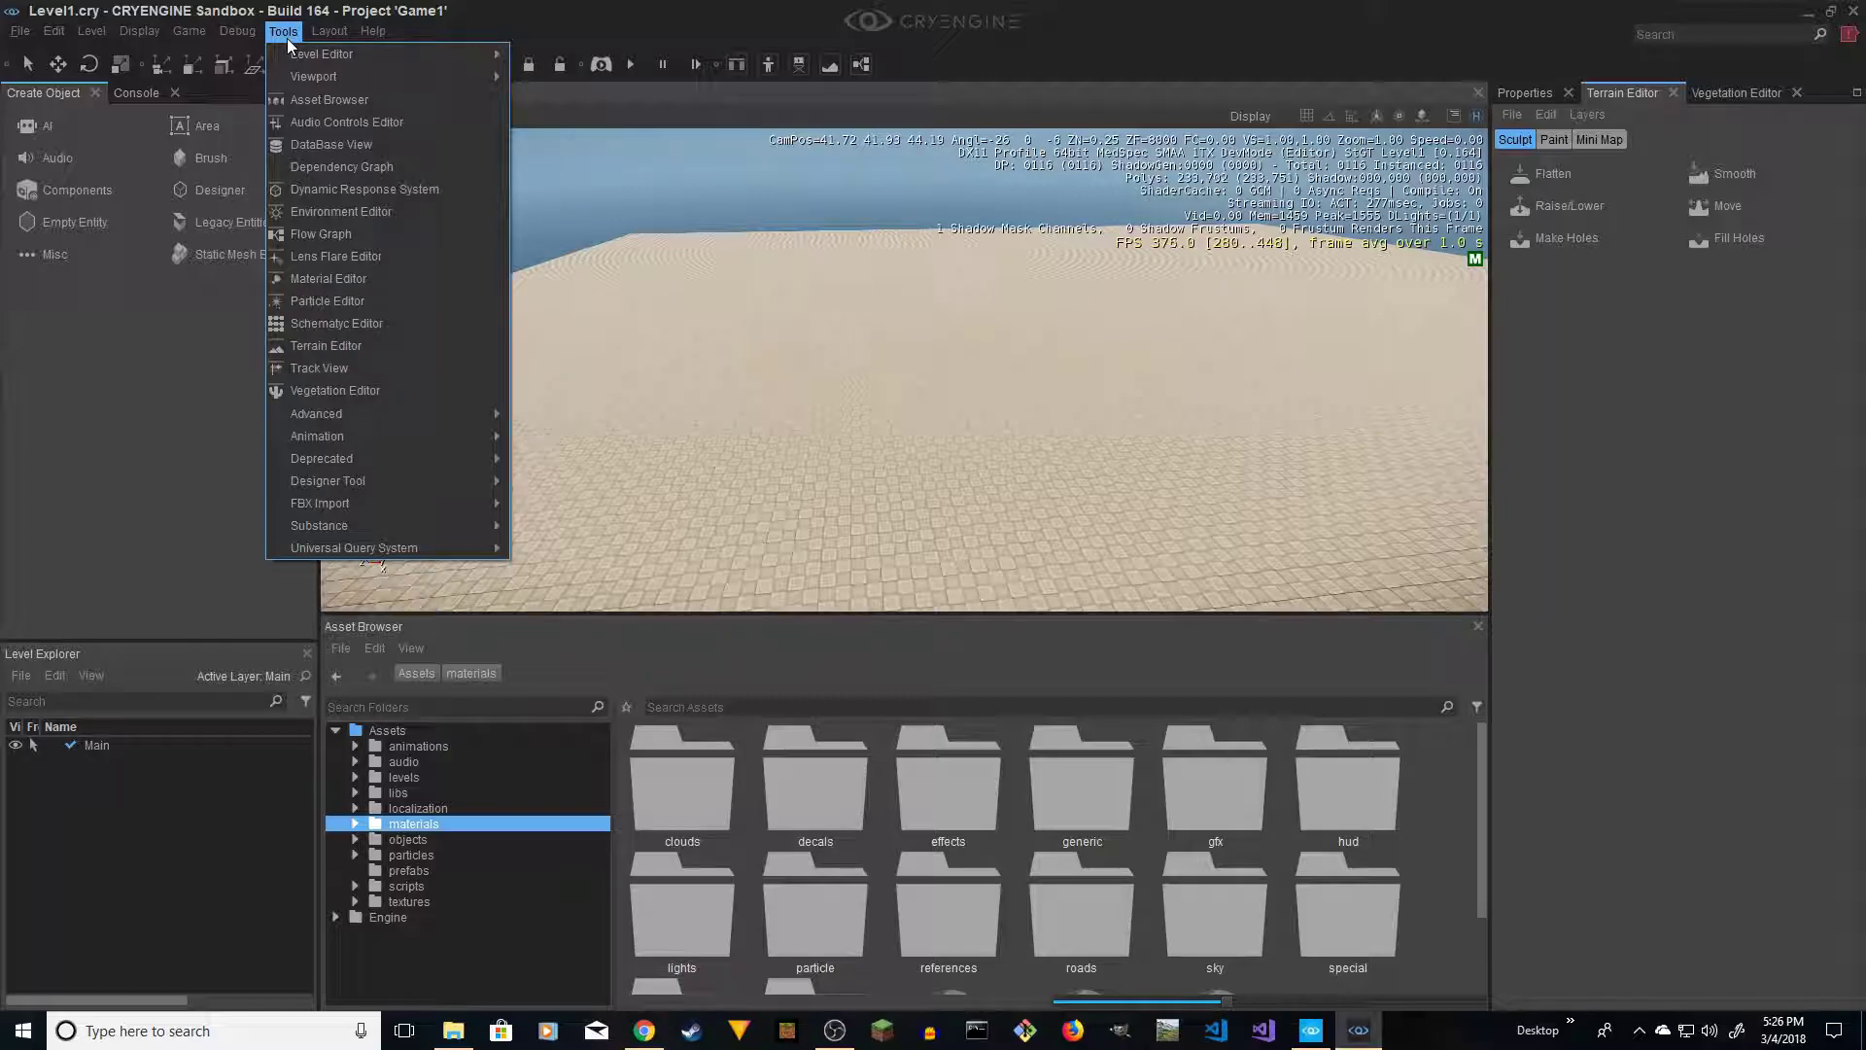
{"action": "left_click", "coordinate": [325, 347]}
{"action": "left_click", "coordinate": [1553, 118]}
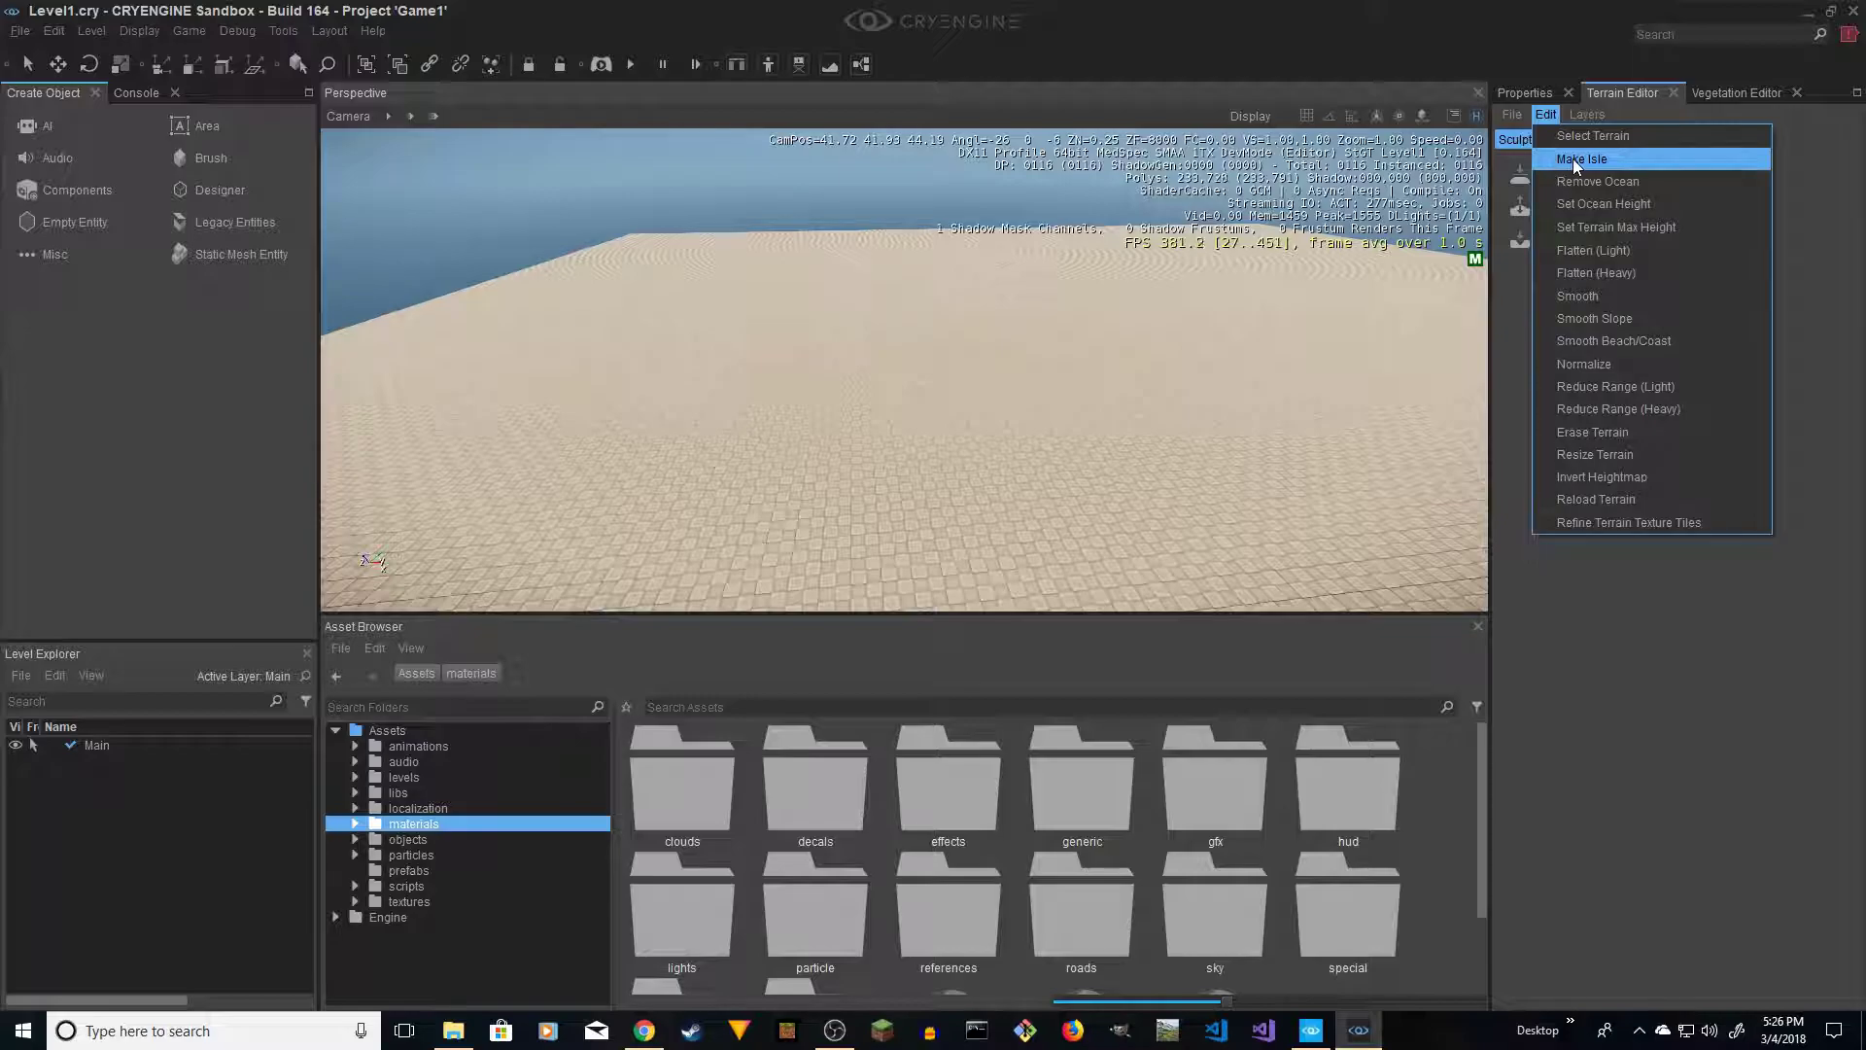
{"action": "left_click", "coordinate": [1569, 170]}
{"action": "key", "text": "s"}
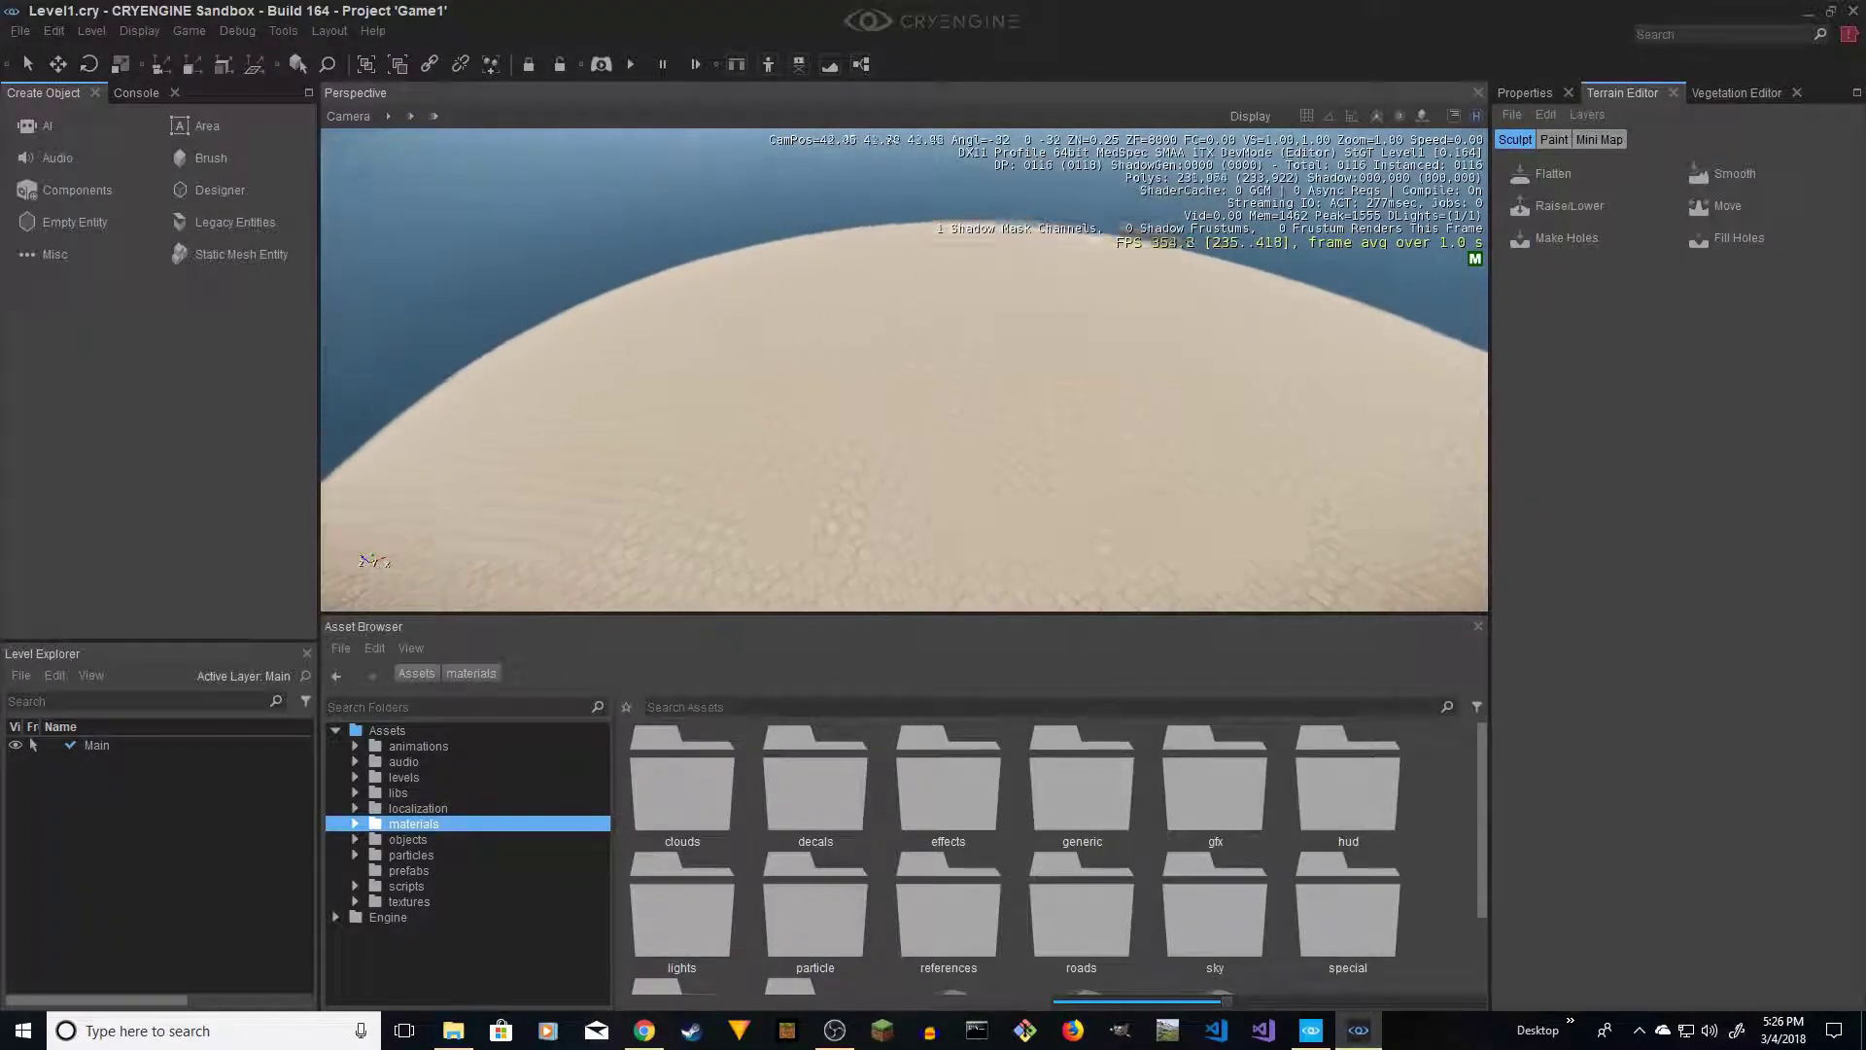
{"action": "key", "text": "w"}
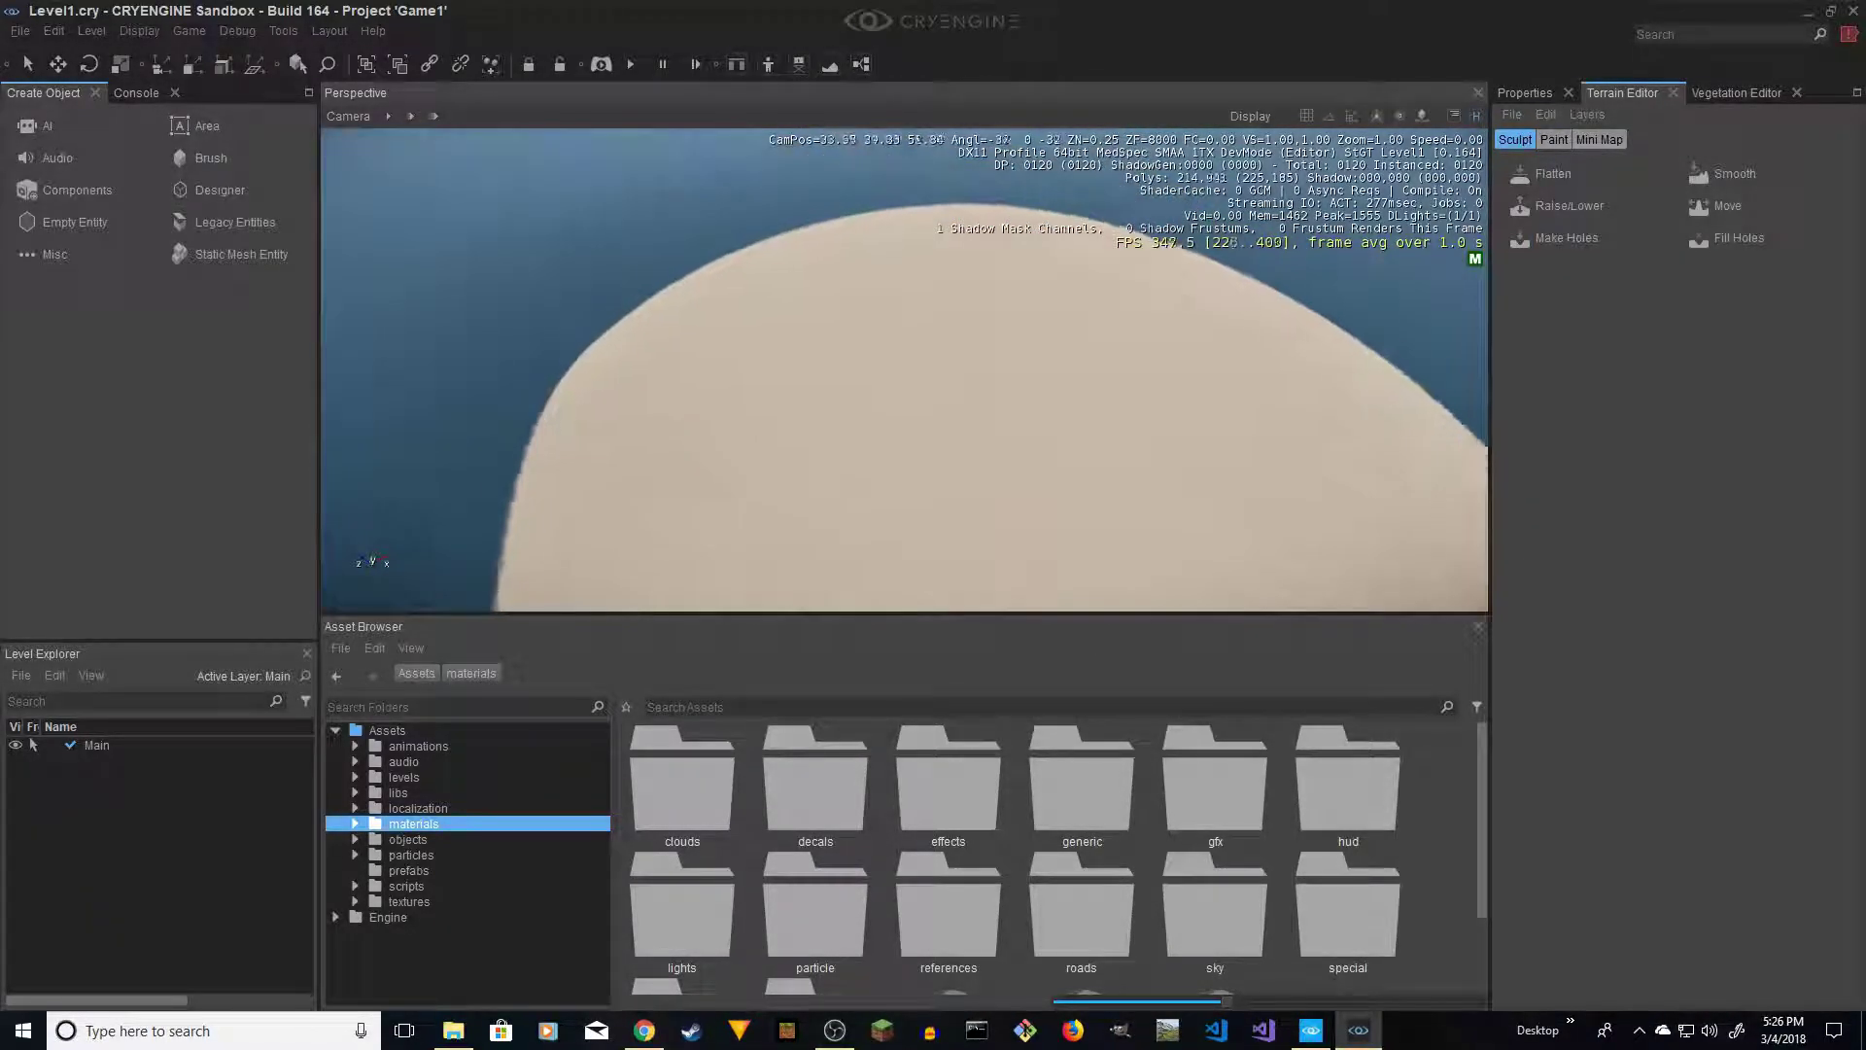
{"action": "key", "text": "w"}
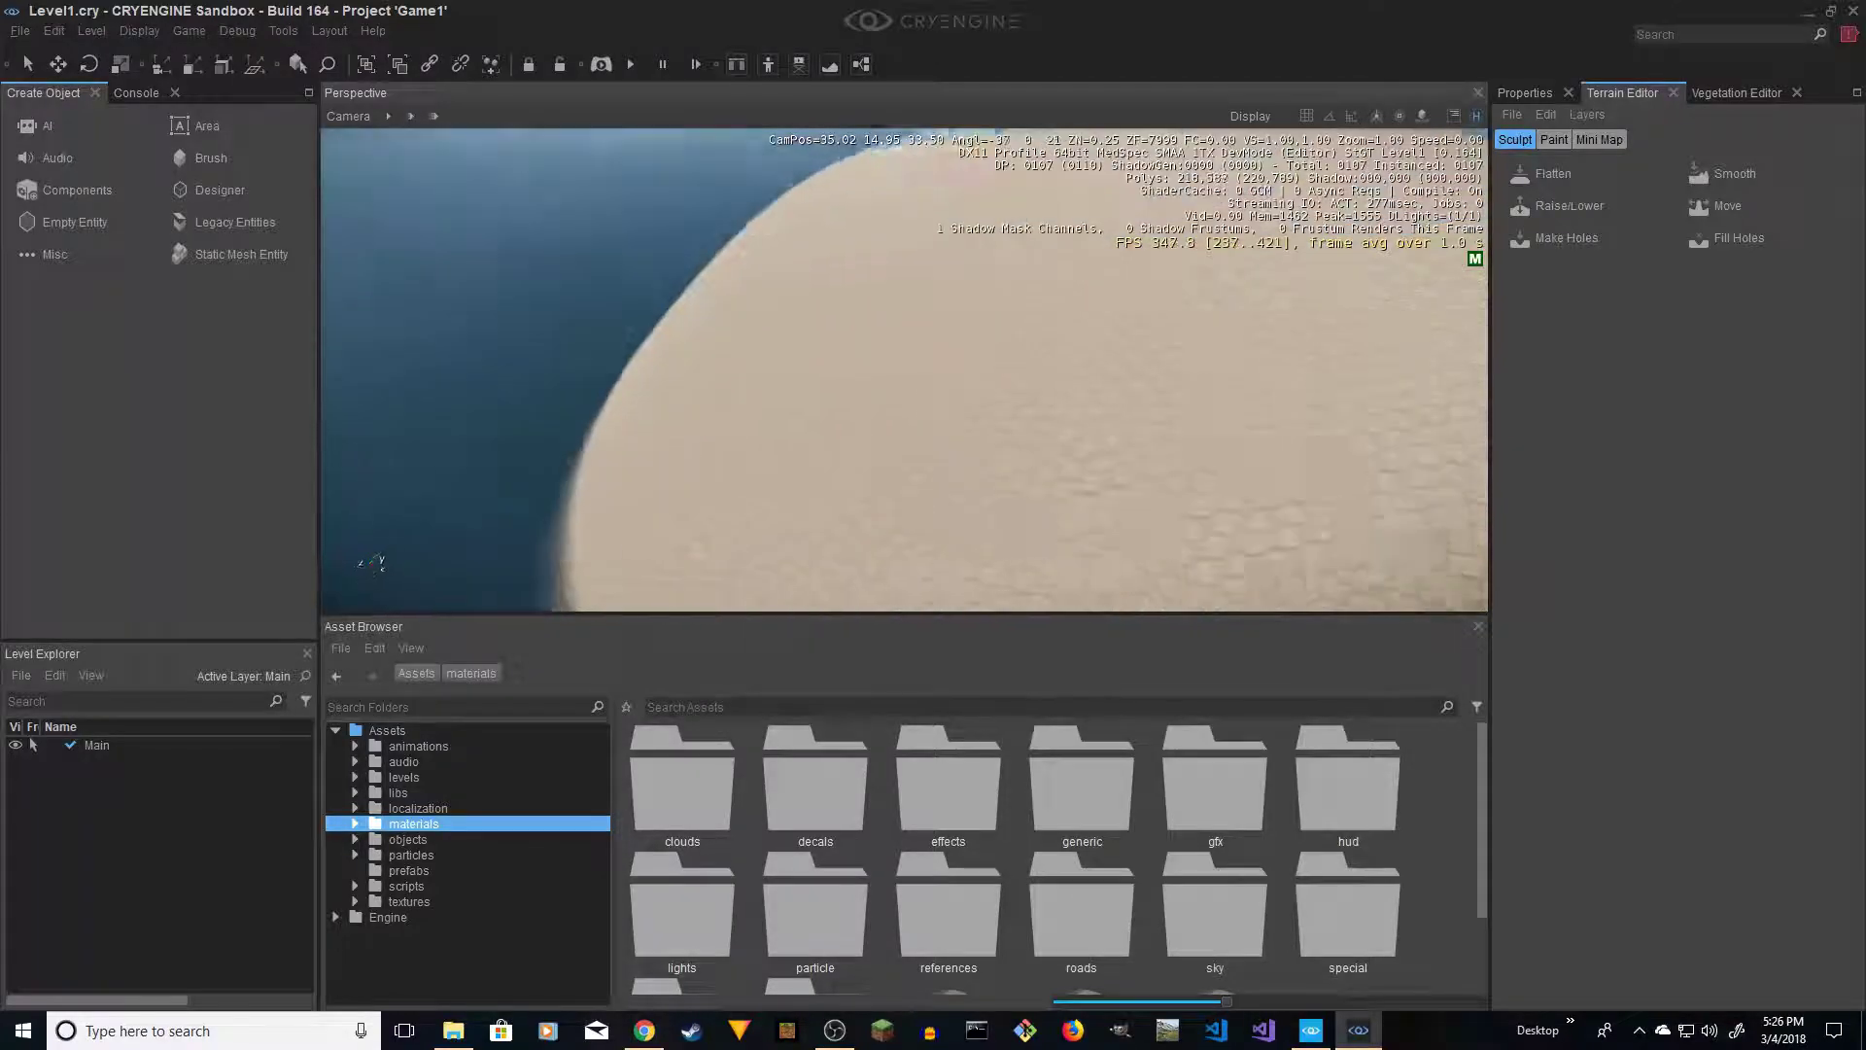
{"action": "key", "text": "s"}
{"action": "right_click_drag", "start_coordinate": [1030, 394], "coordinate": [1137, 404]}
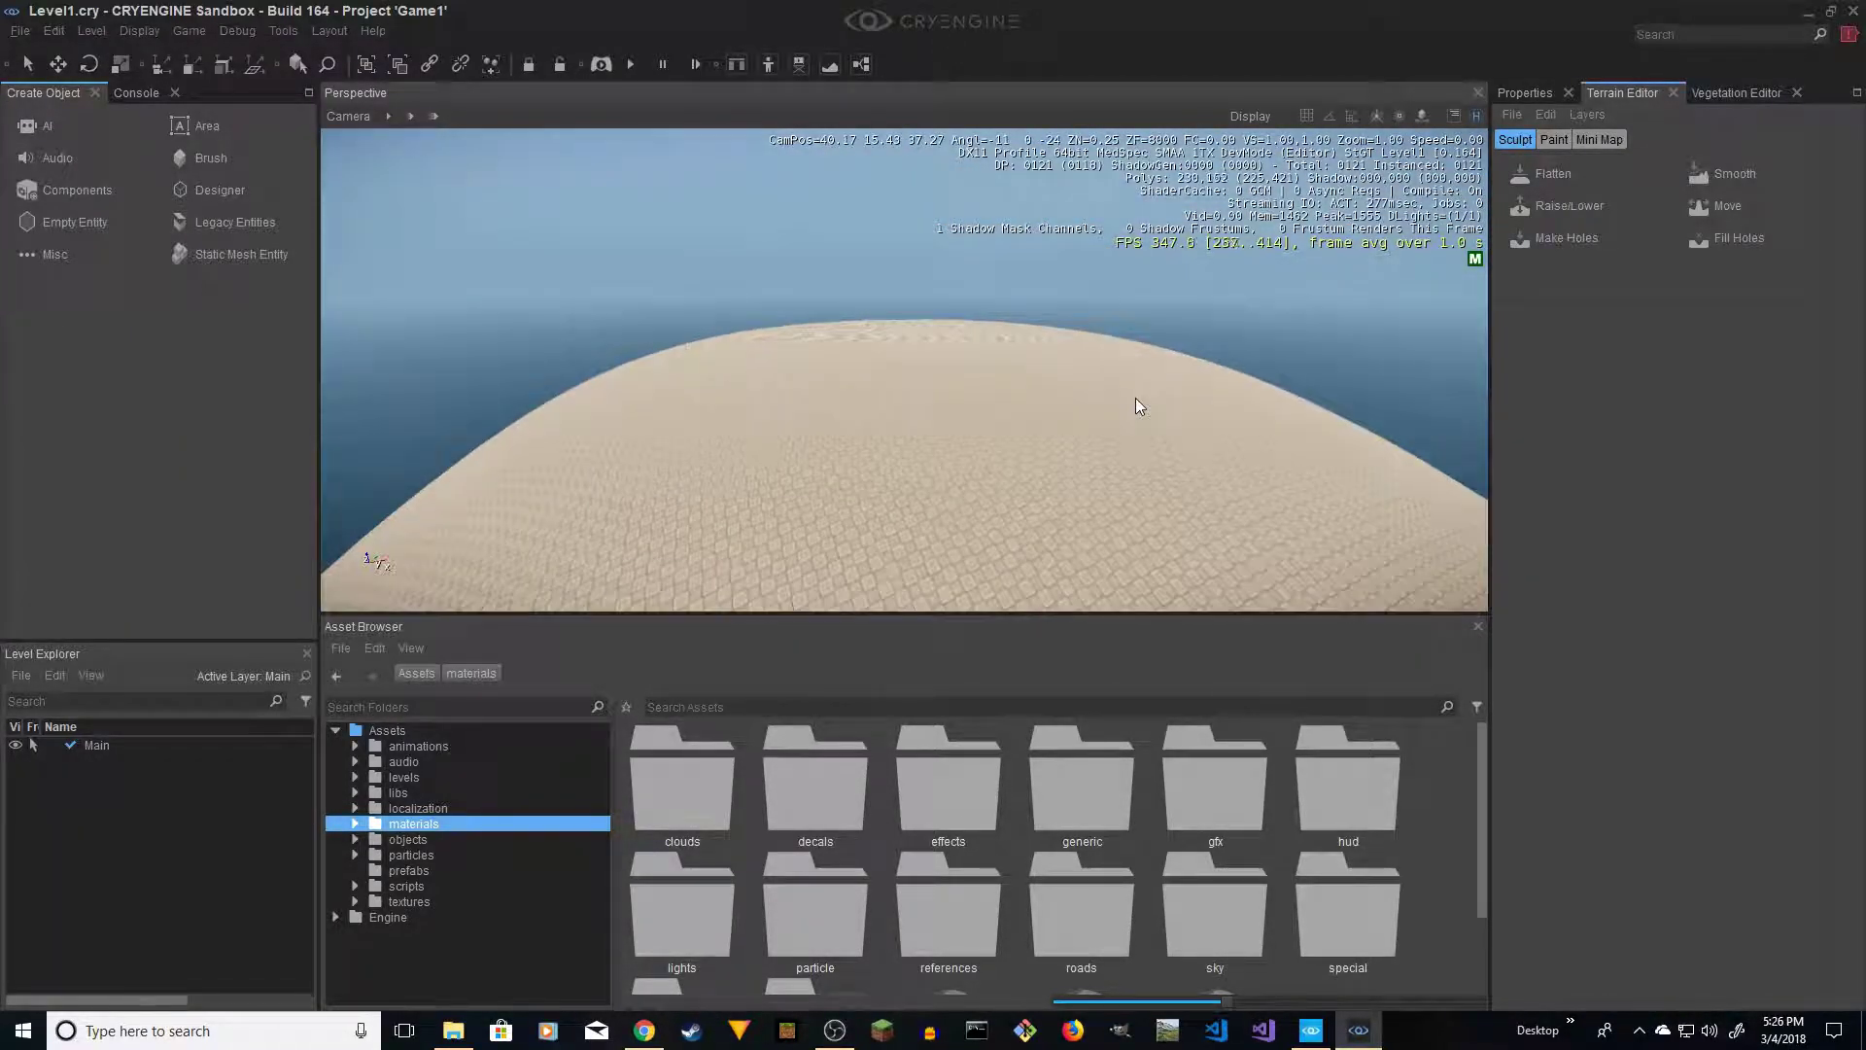
Switch the Terrain Editor to Paint mode and open the material selection for the existing terrain layer
{"action": "left_click", "coordinate": [1552, 140]}
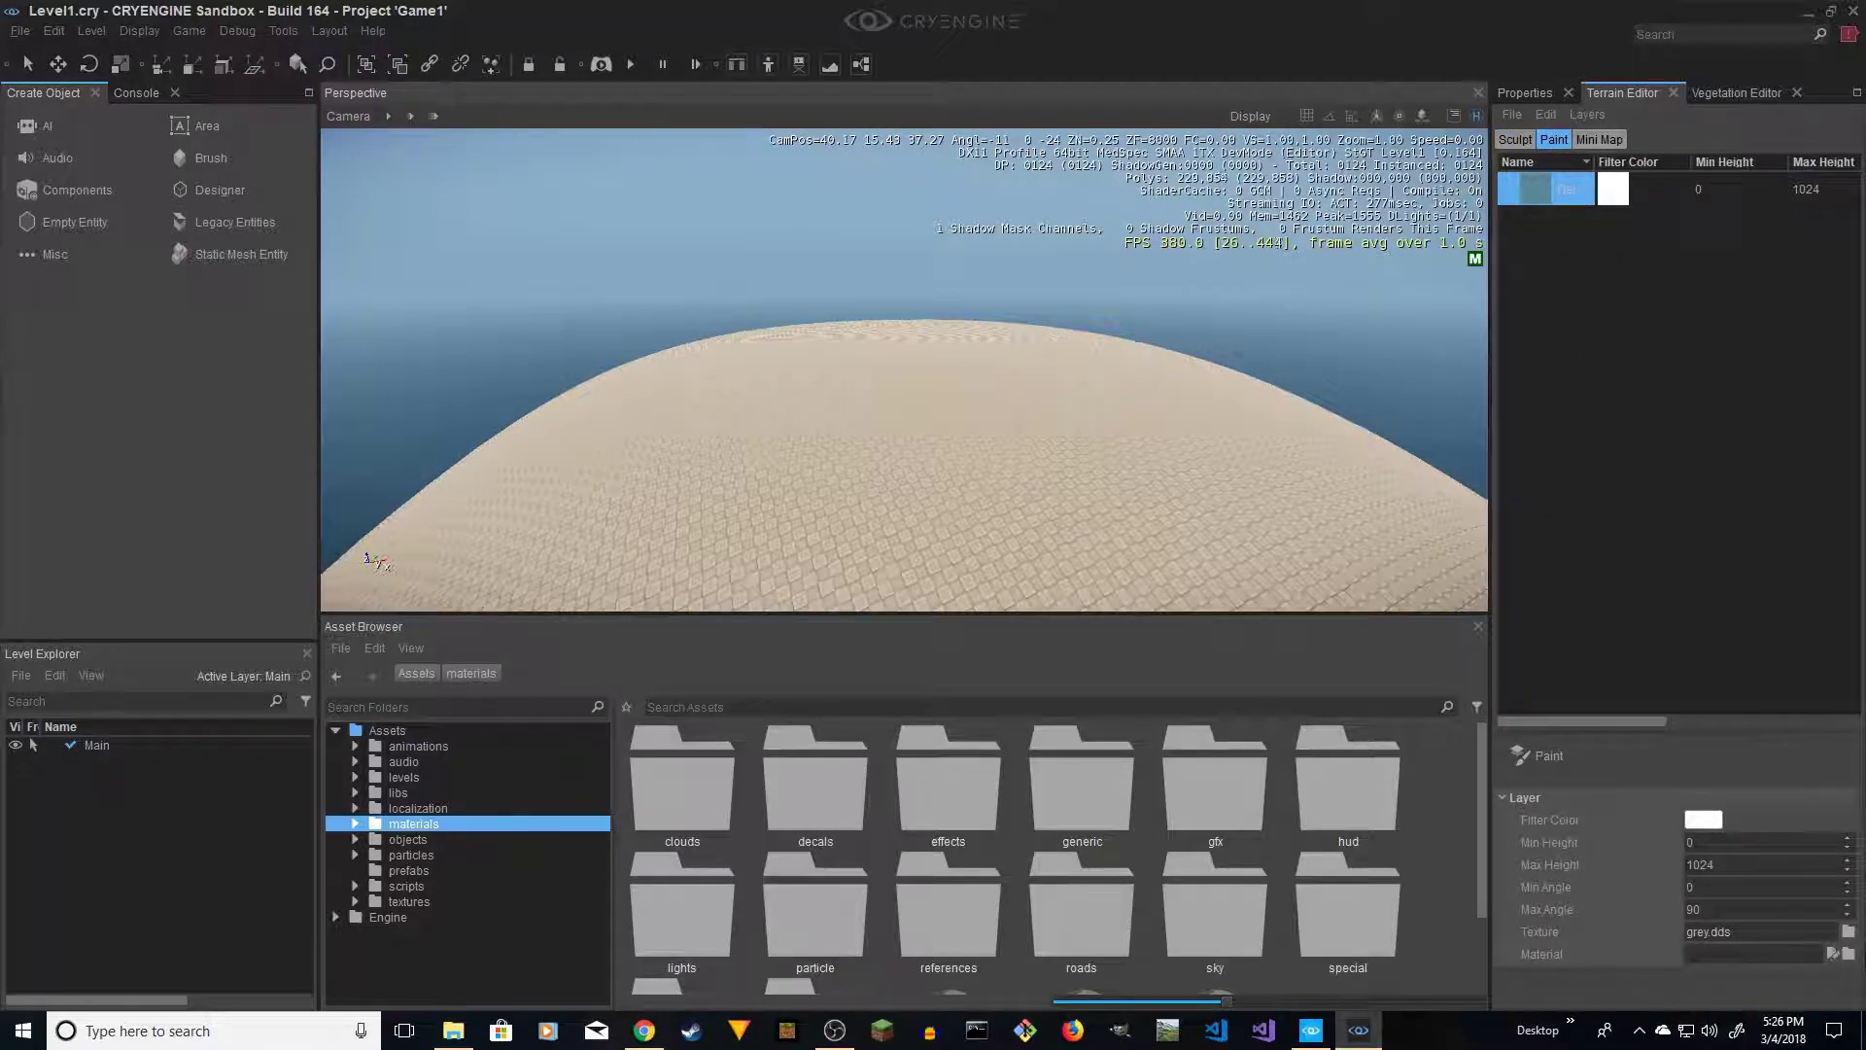
{"action": "key", "text": "w"}
{"action": "right_click_drag", "start_coordinate": [1069, 409], "coordinate": [992, 437]}
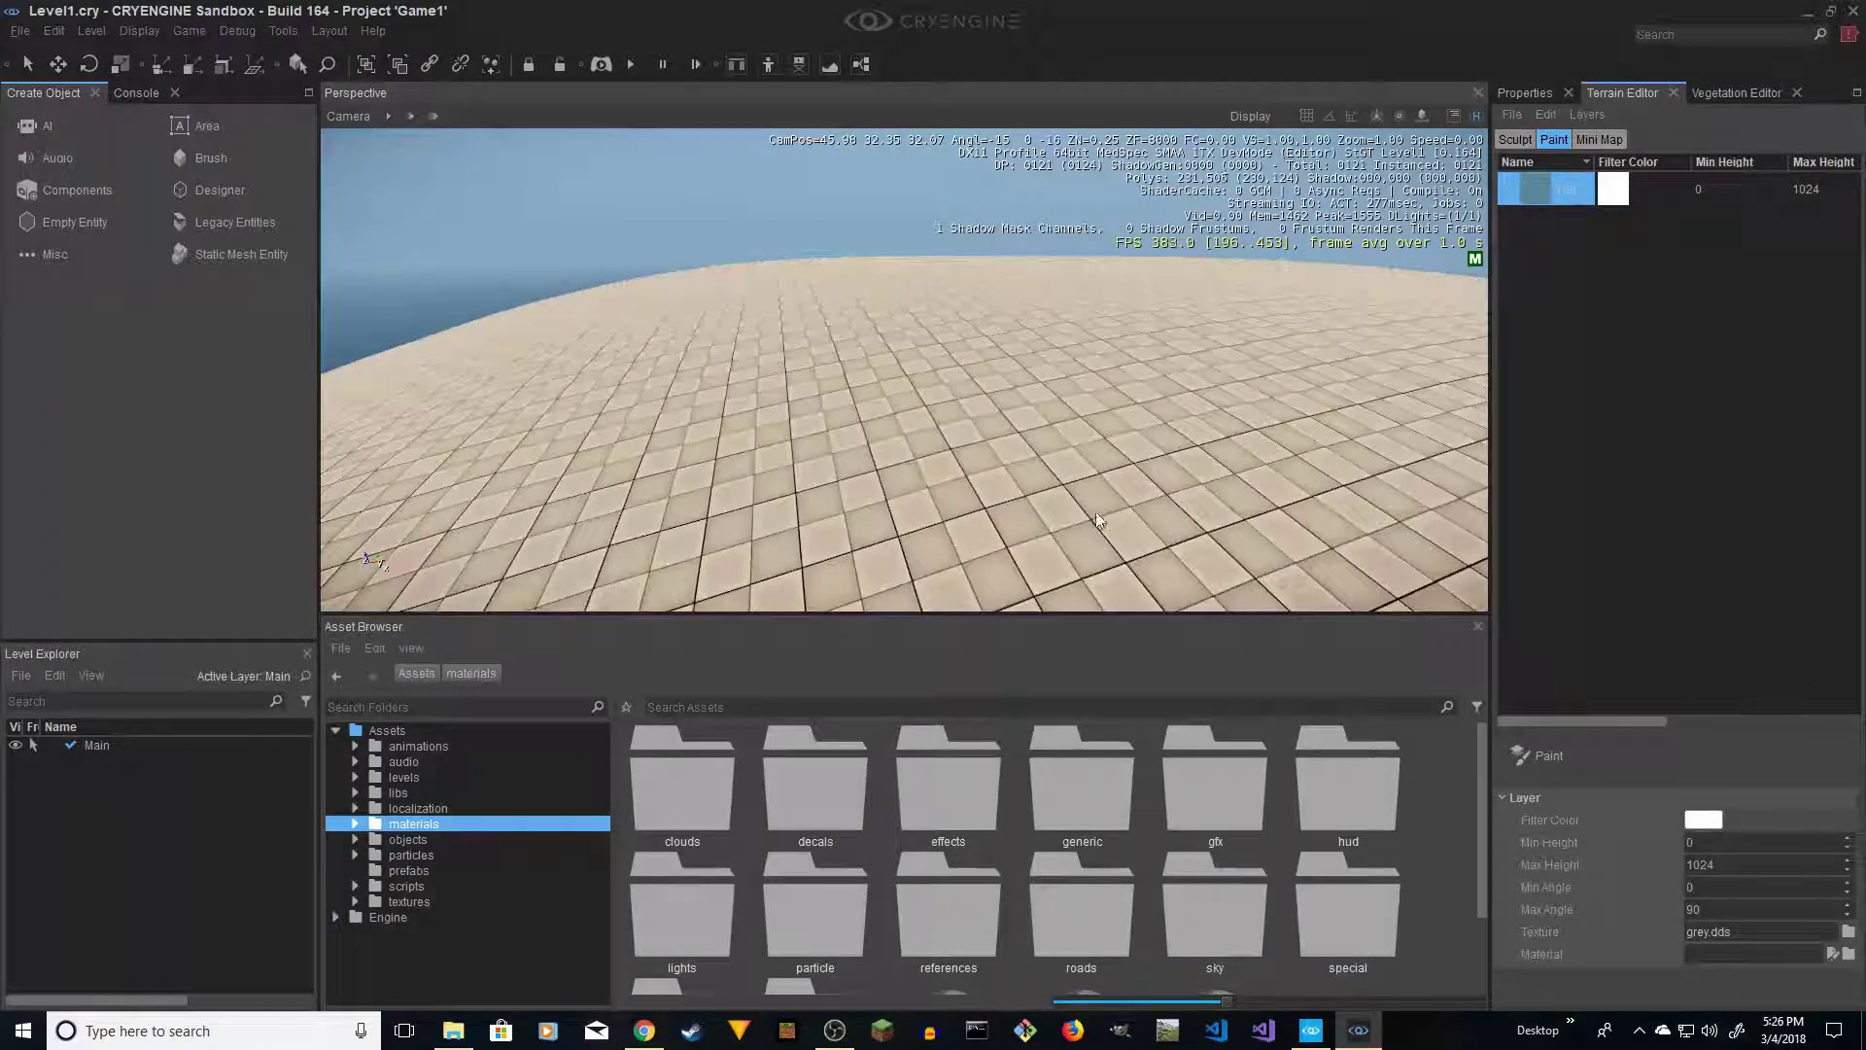
{"action": "left_click", "coordinate": [1848, 954]}
{"action": "left_click_drag", "start_coordinate": [1005, 407], "coordinate": [761, 232]}
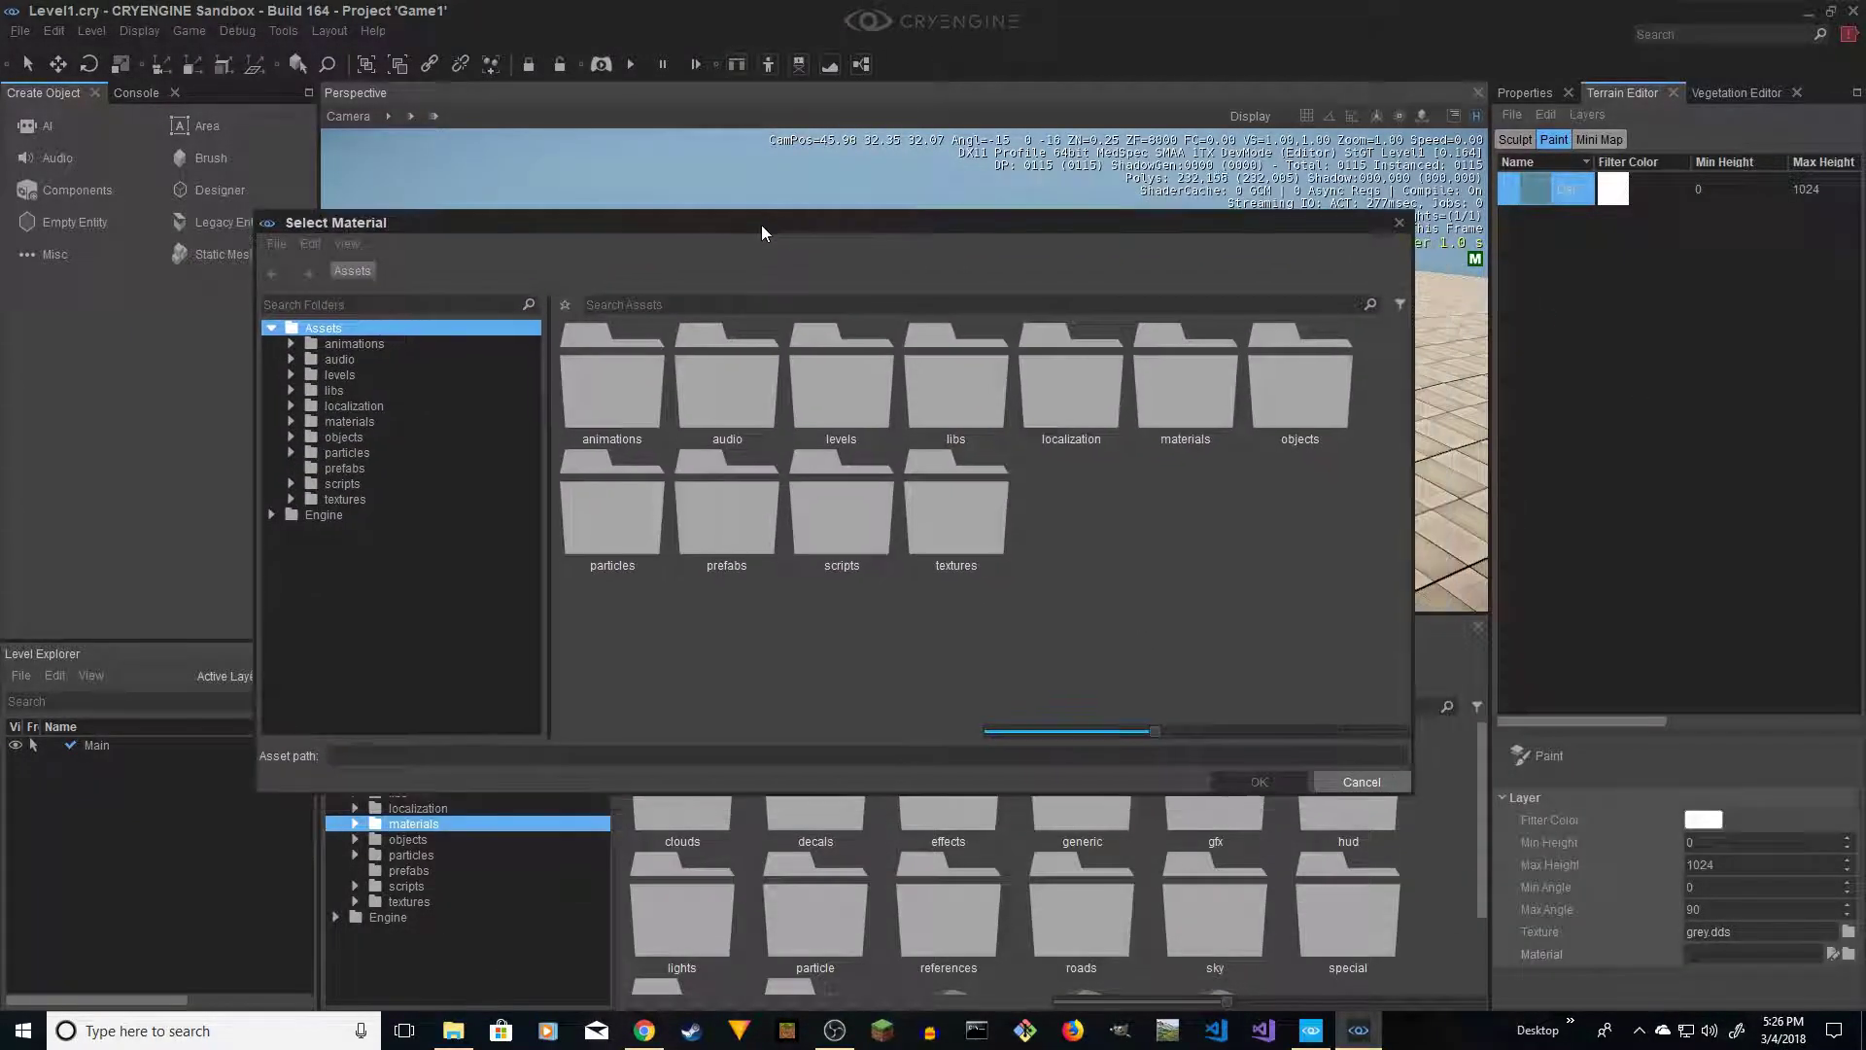
Browse the material selection to the materials/terrain folder and try cliff_limestone_3d on the terrain layer
{"action": "left_click", "coordinate": [350, 422]}
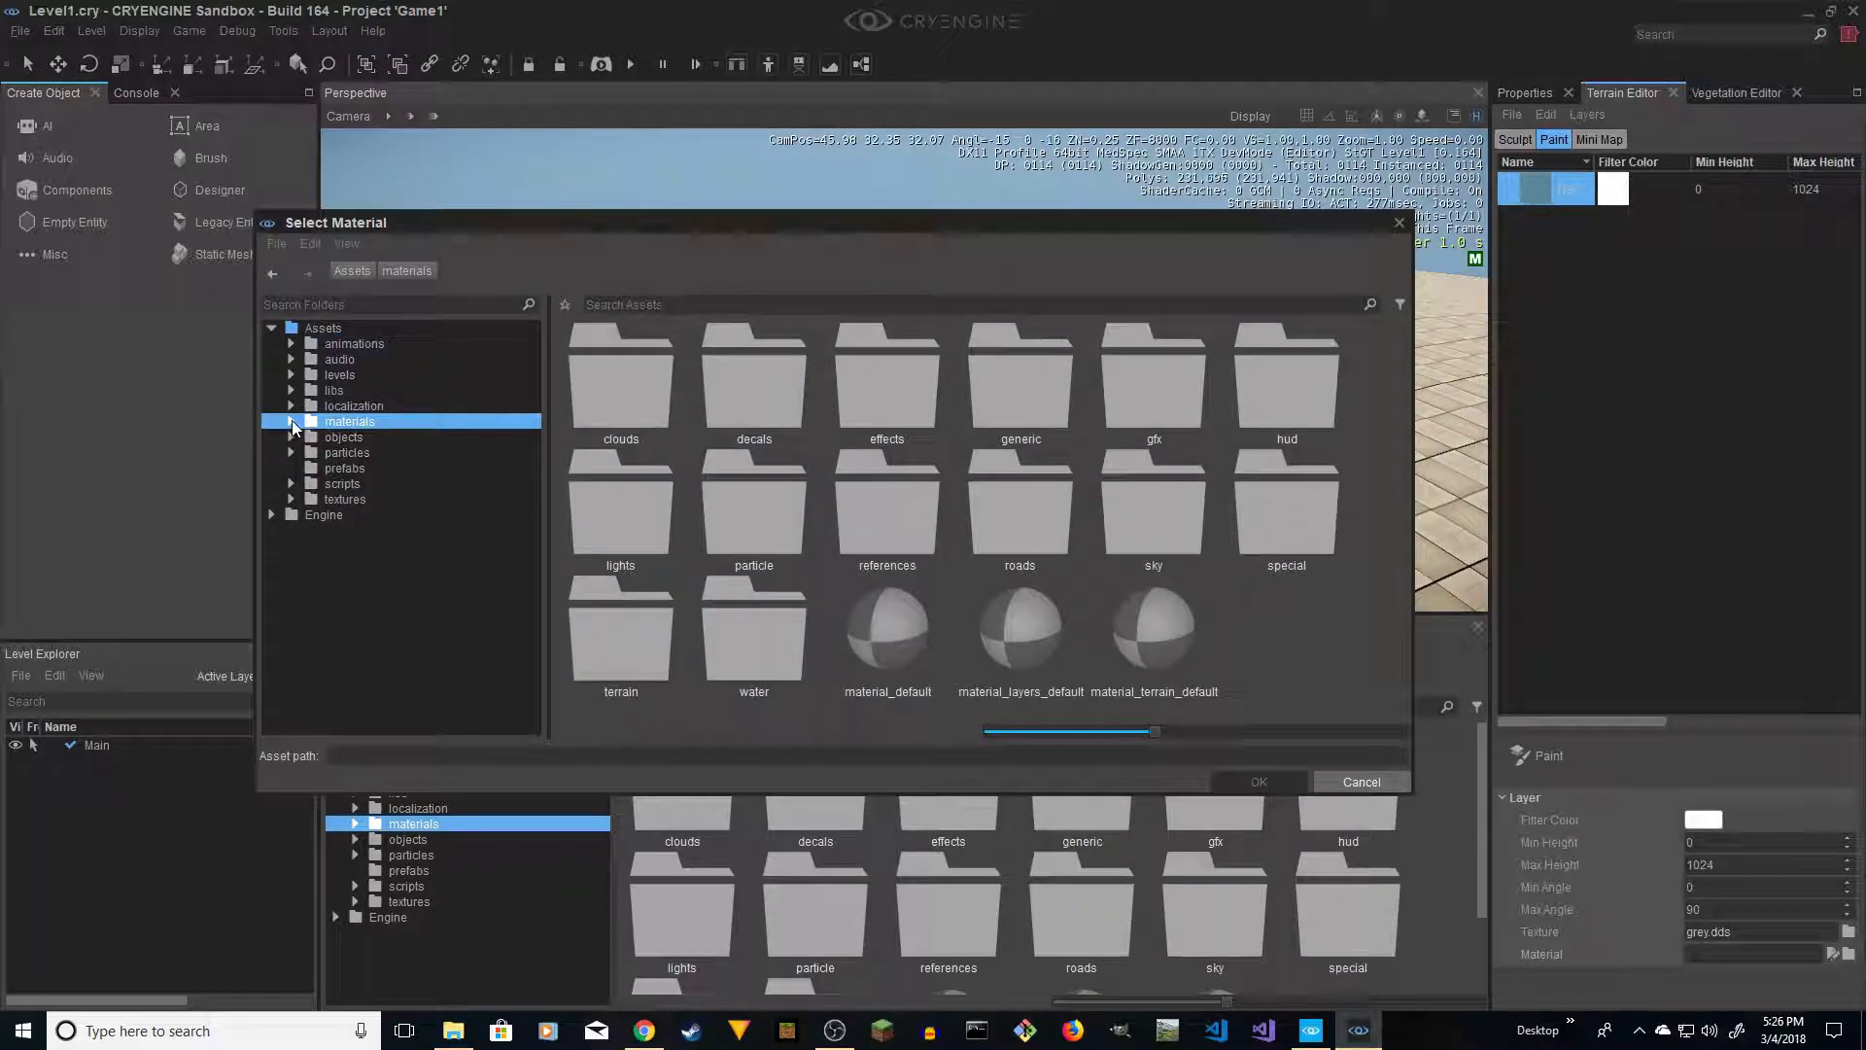
{"action": "left_click", "coordinate": [292, 421]}
{"action": "left_click", "coordinate": [355, 624]}
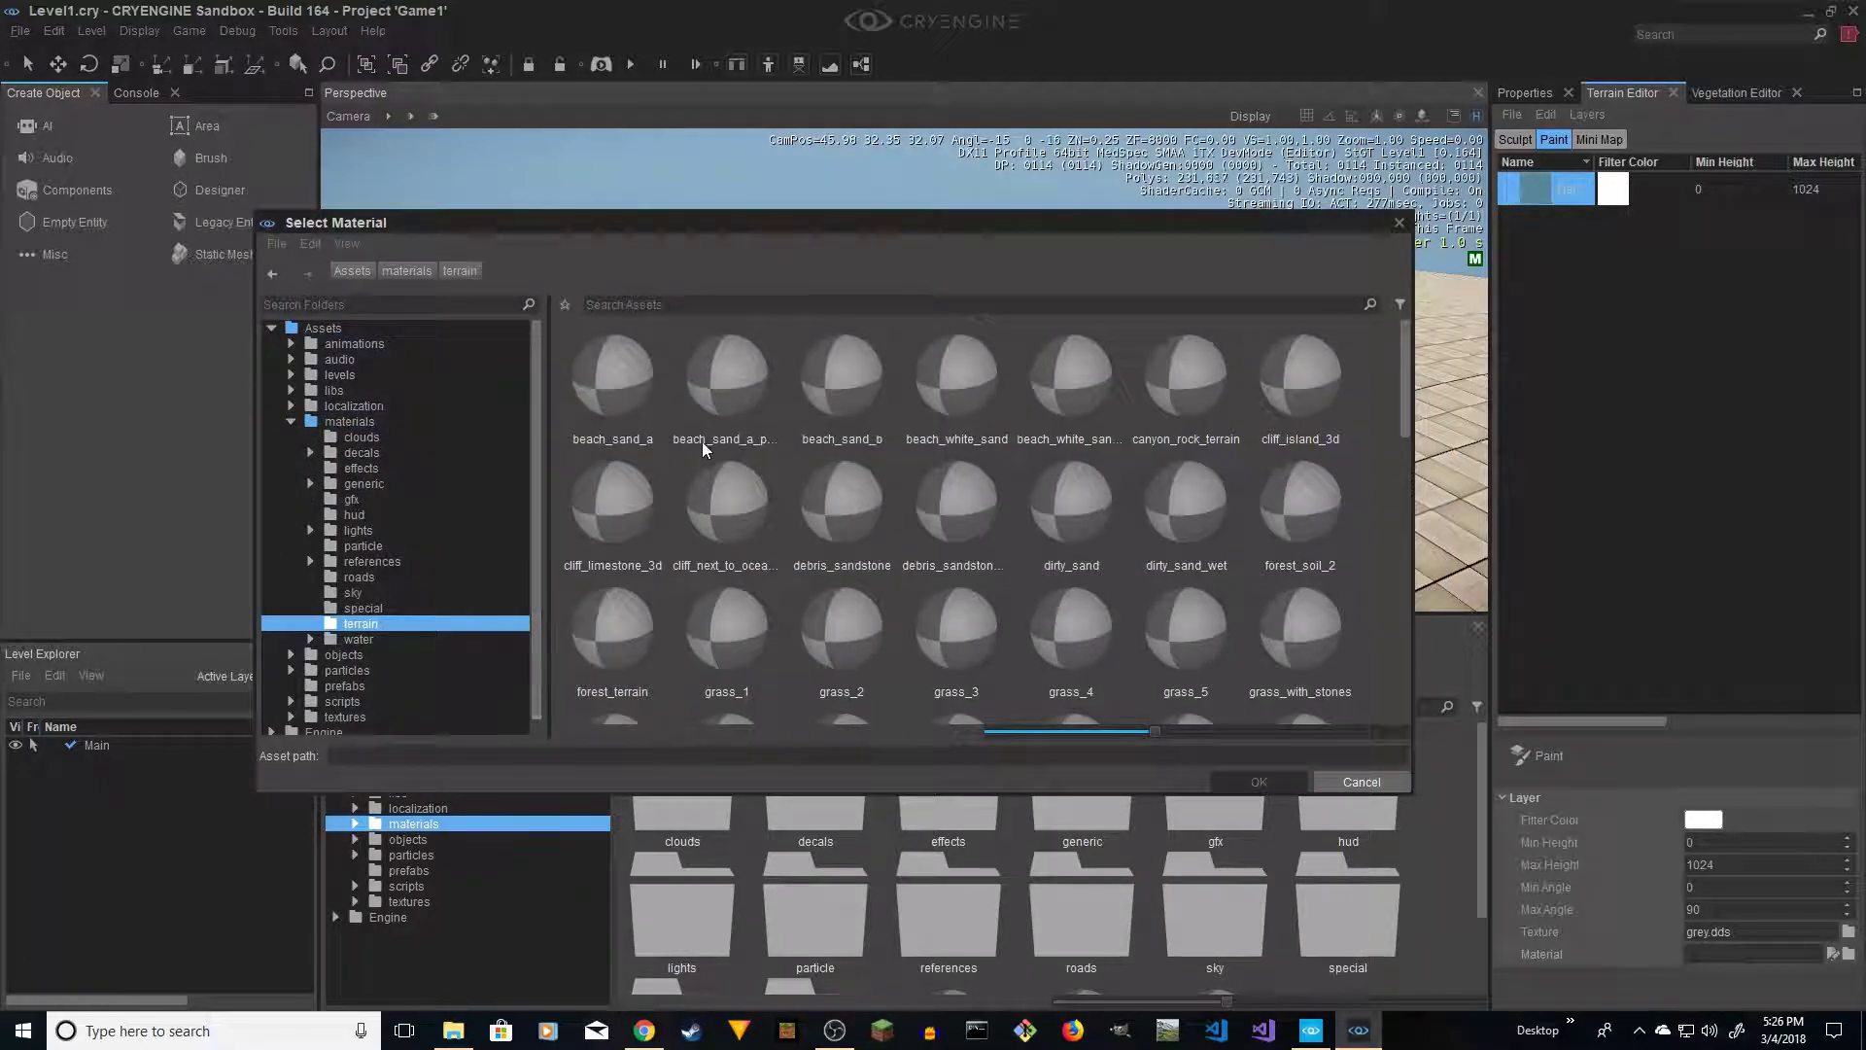
{"action": "left_click_drag", "start_coordinate": [871, 240], "coordinate": [1135, 486]}
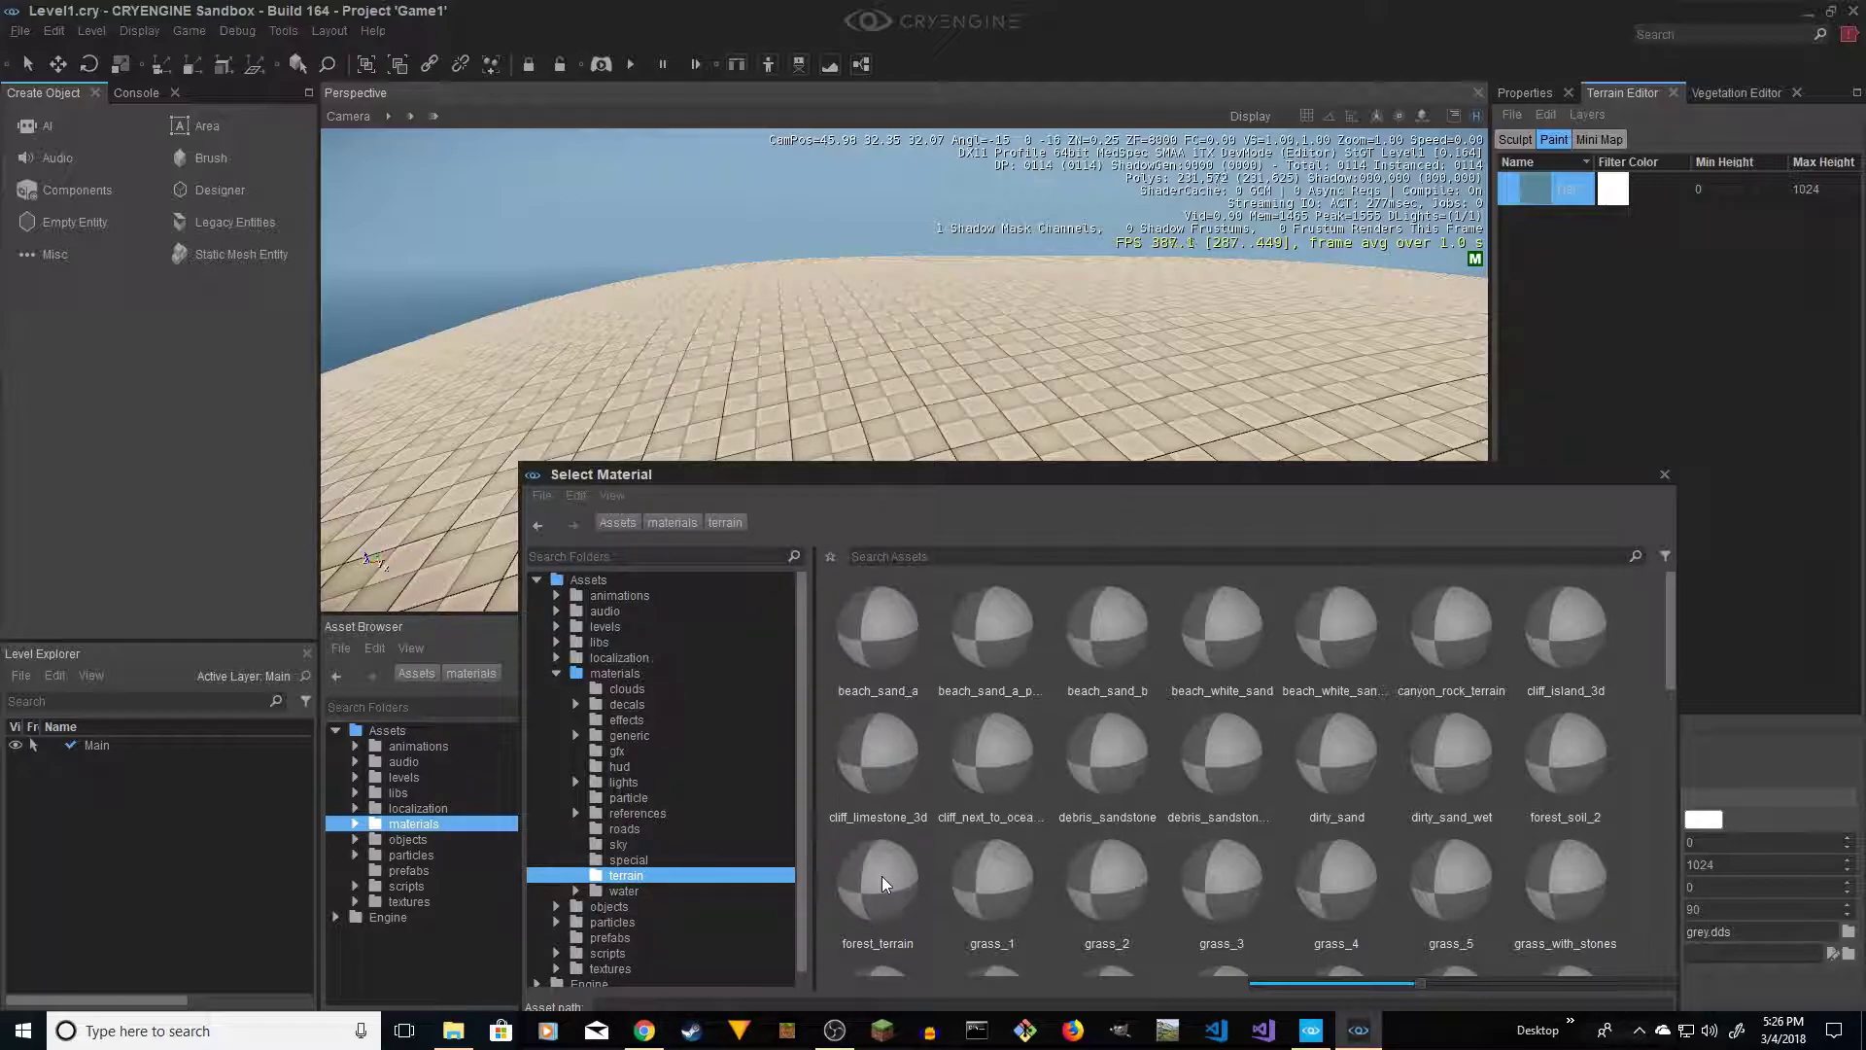
{"action": "mouse_move", "coordinate": [882, 877]}
{"action": "left_click", "coordinate": [872, 750]}
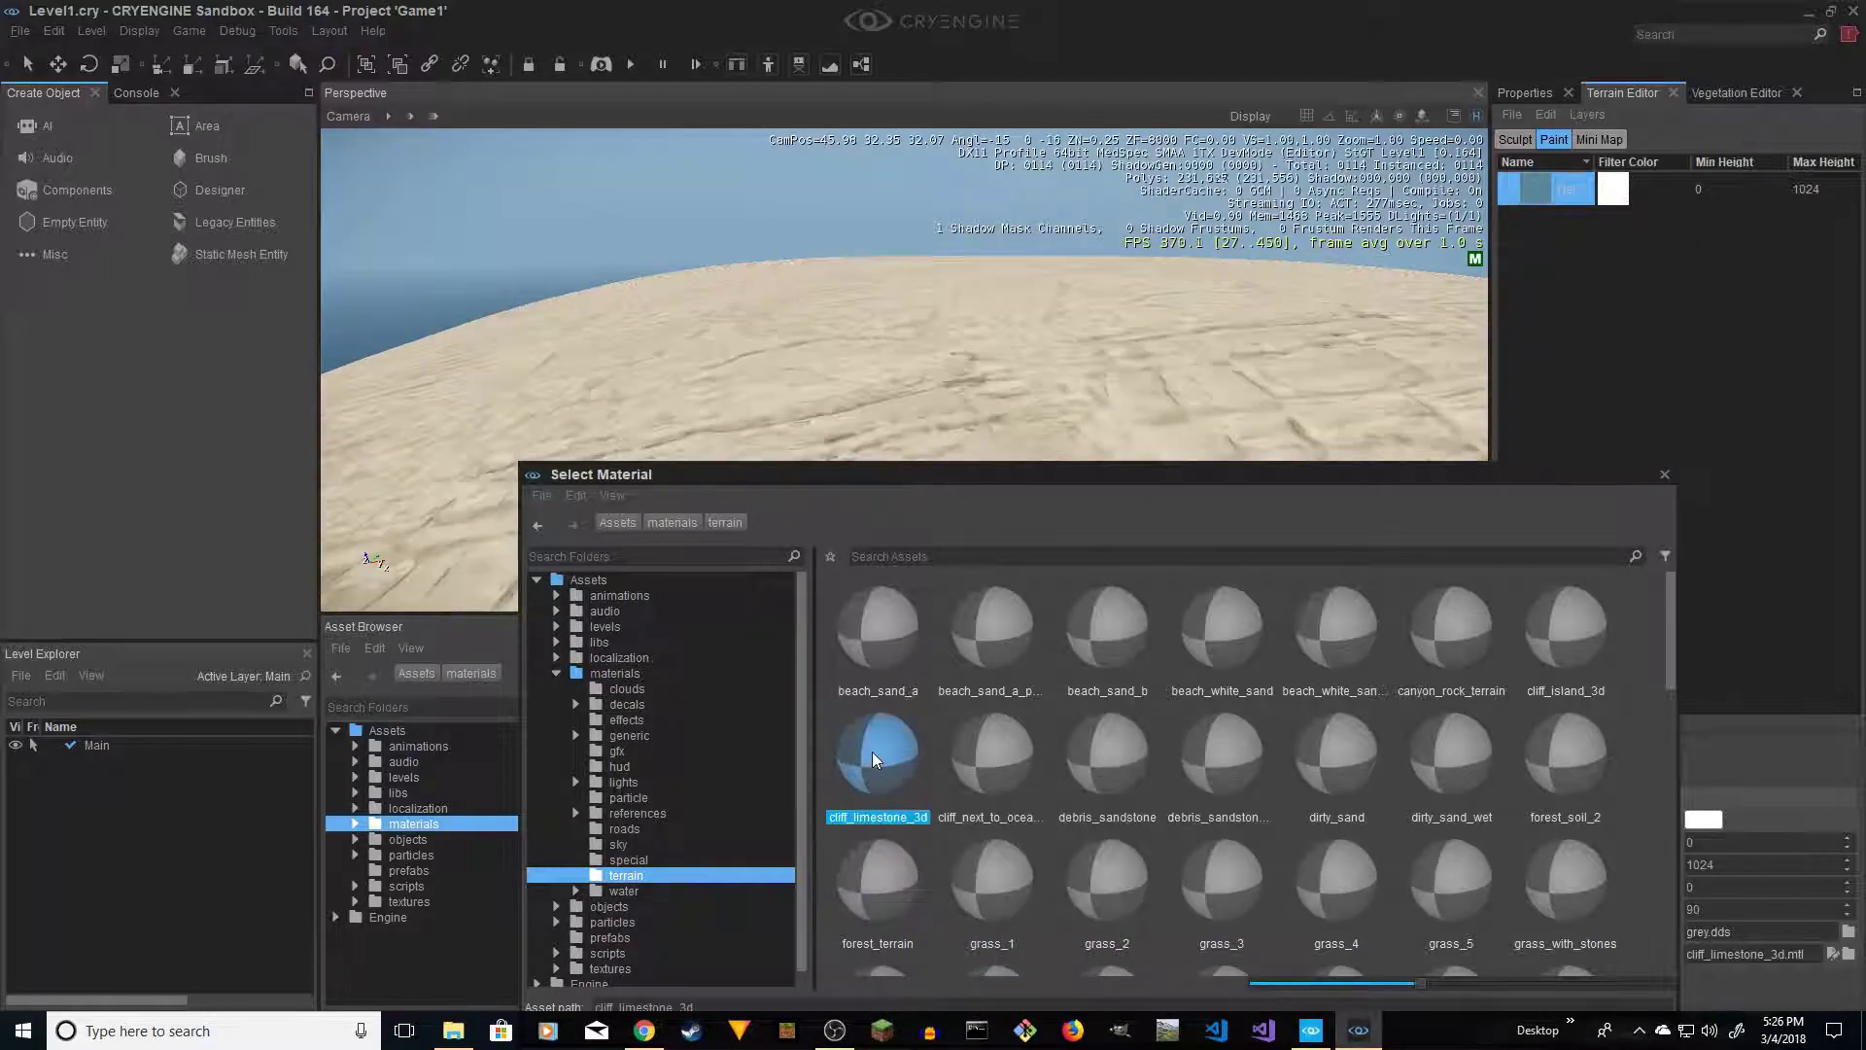
Assign the ground_stones_rough material to the terrain layer and accept the selection
{"action": "scroll", "coordinate": [1035, 736], "scroll_direction": "down", "scroll_amount": 5}
{"action": "scroll", "coordinate": [1035, 736], "scroll_direction": "down", "scroll_amount": 3}
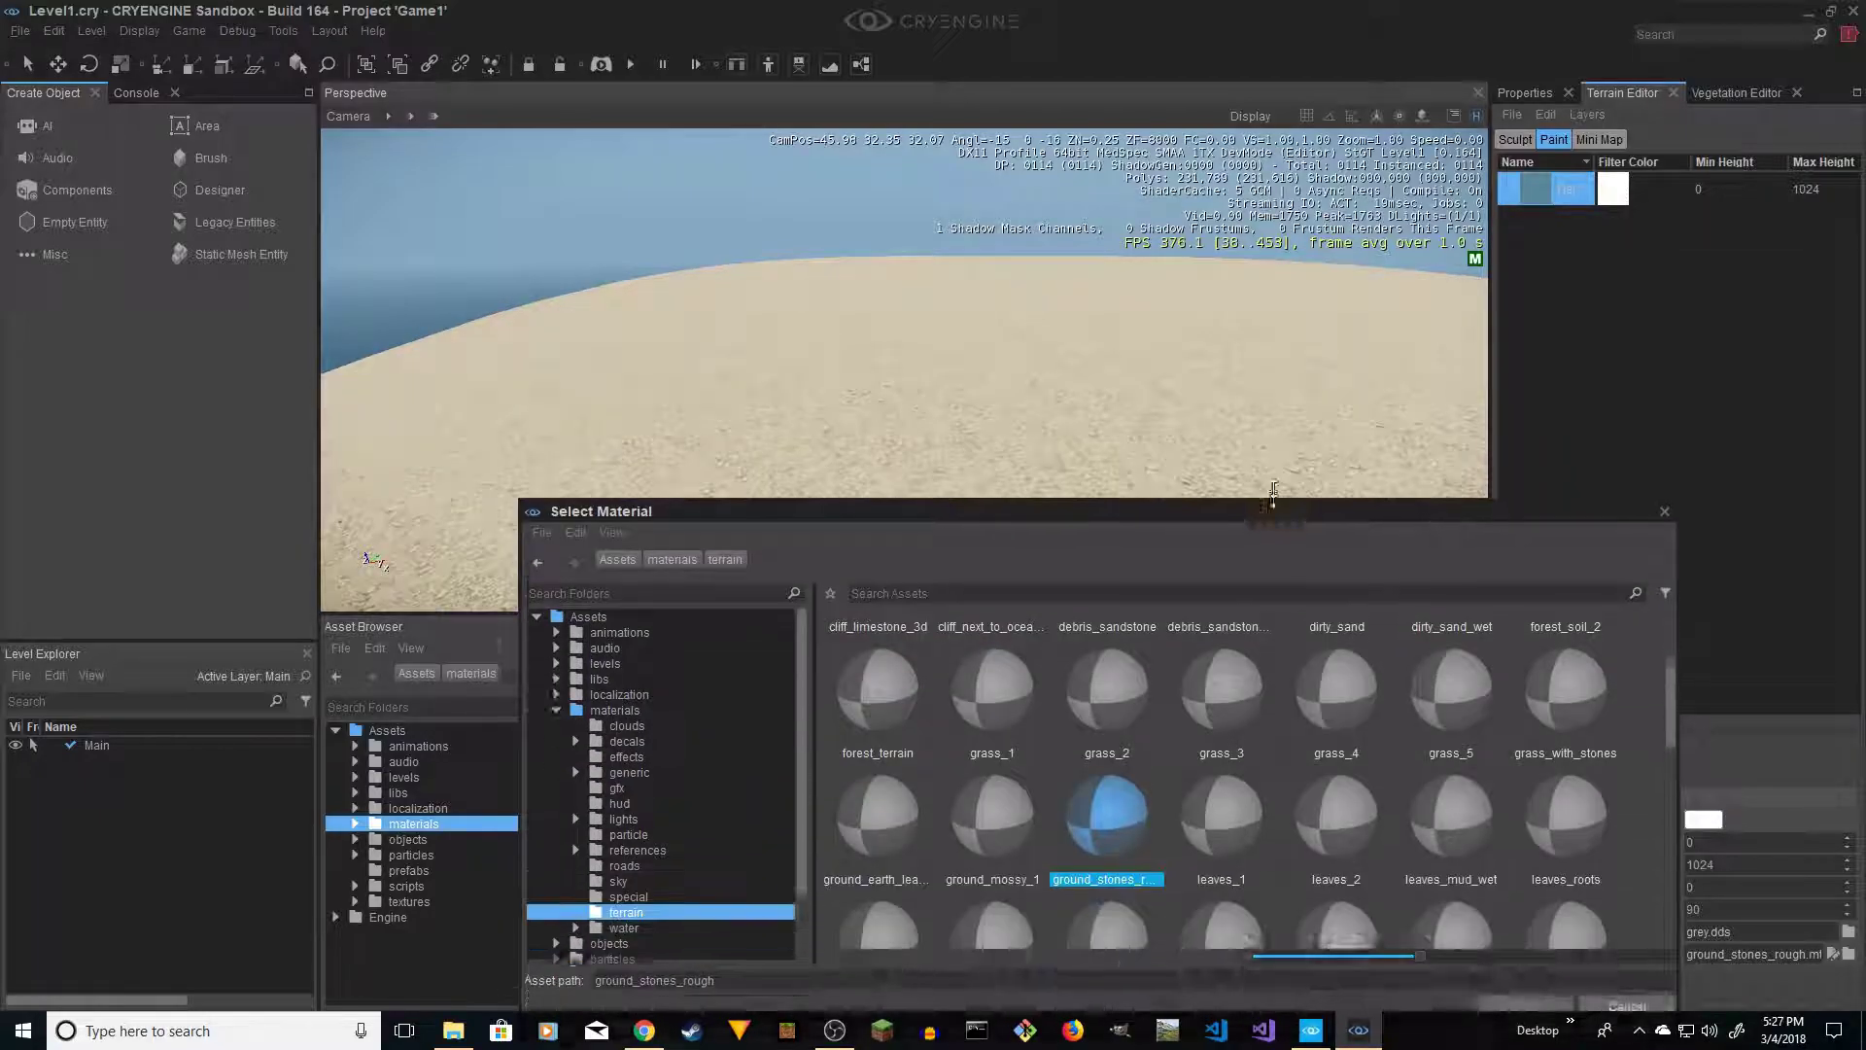
{"action": "left_click_drag", "start_coordinate": [1275, 502], "coordinate": [1149, 338]}
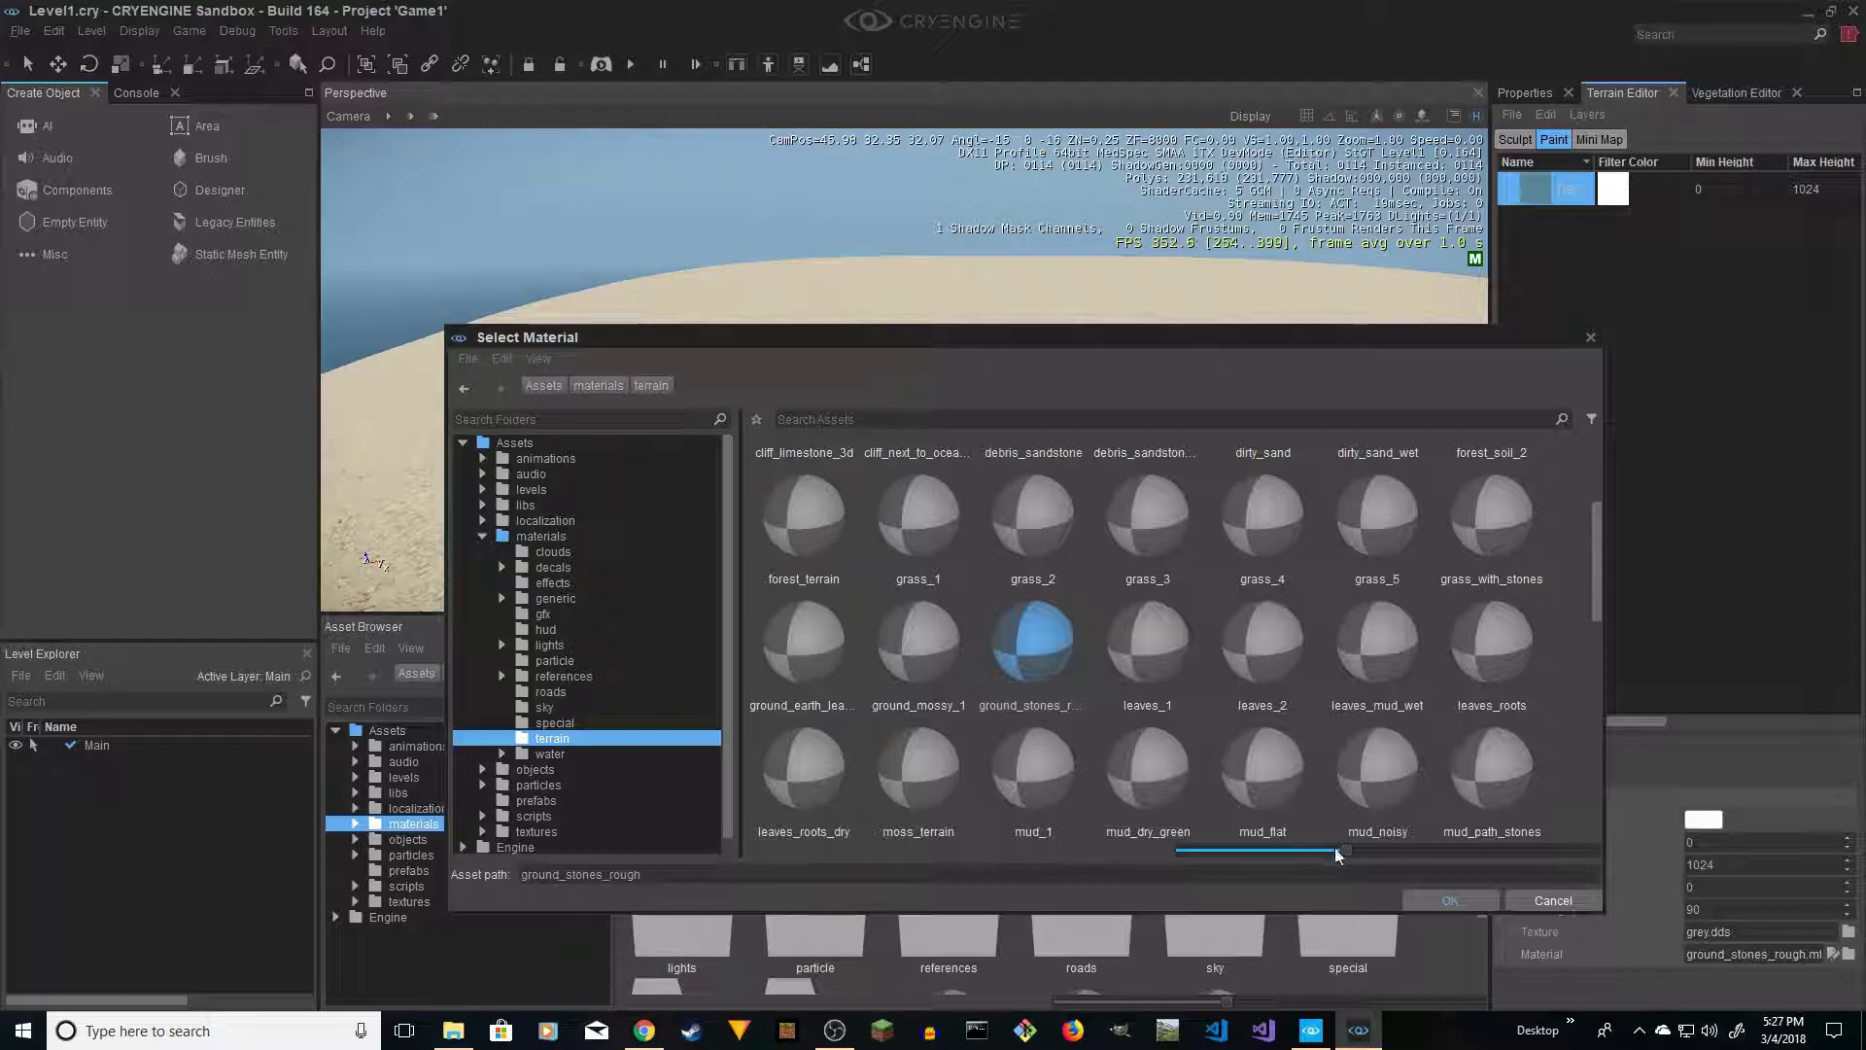
{"action": "left_click_drag", "start_coordinate": [1336, 852], "coordinate": [1407, 853]}
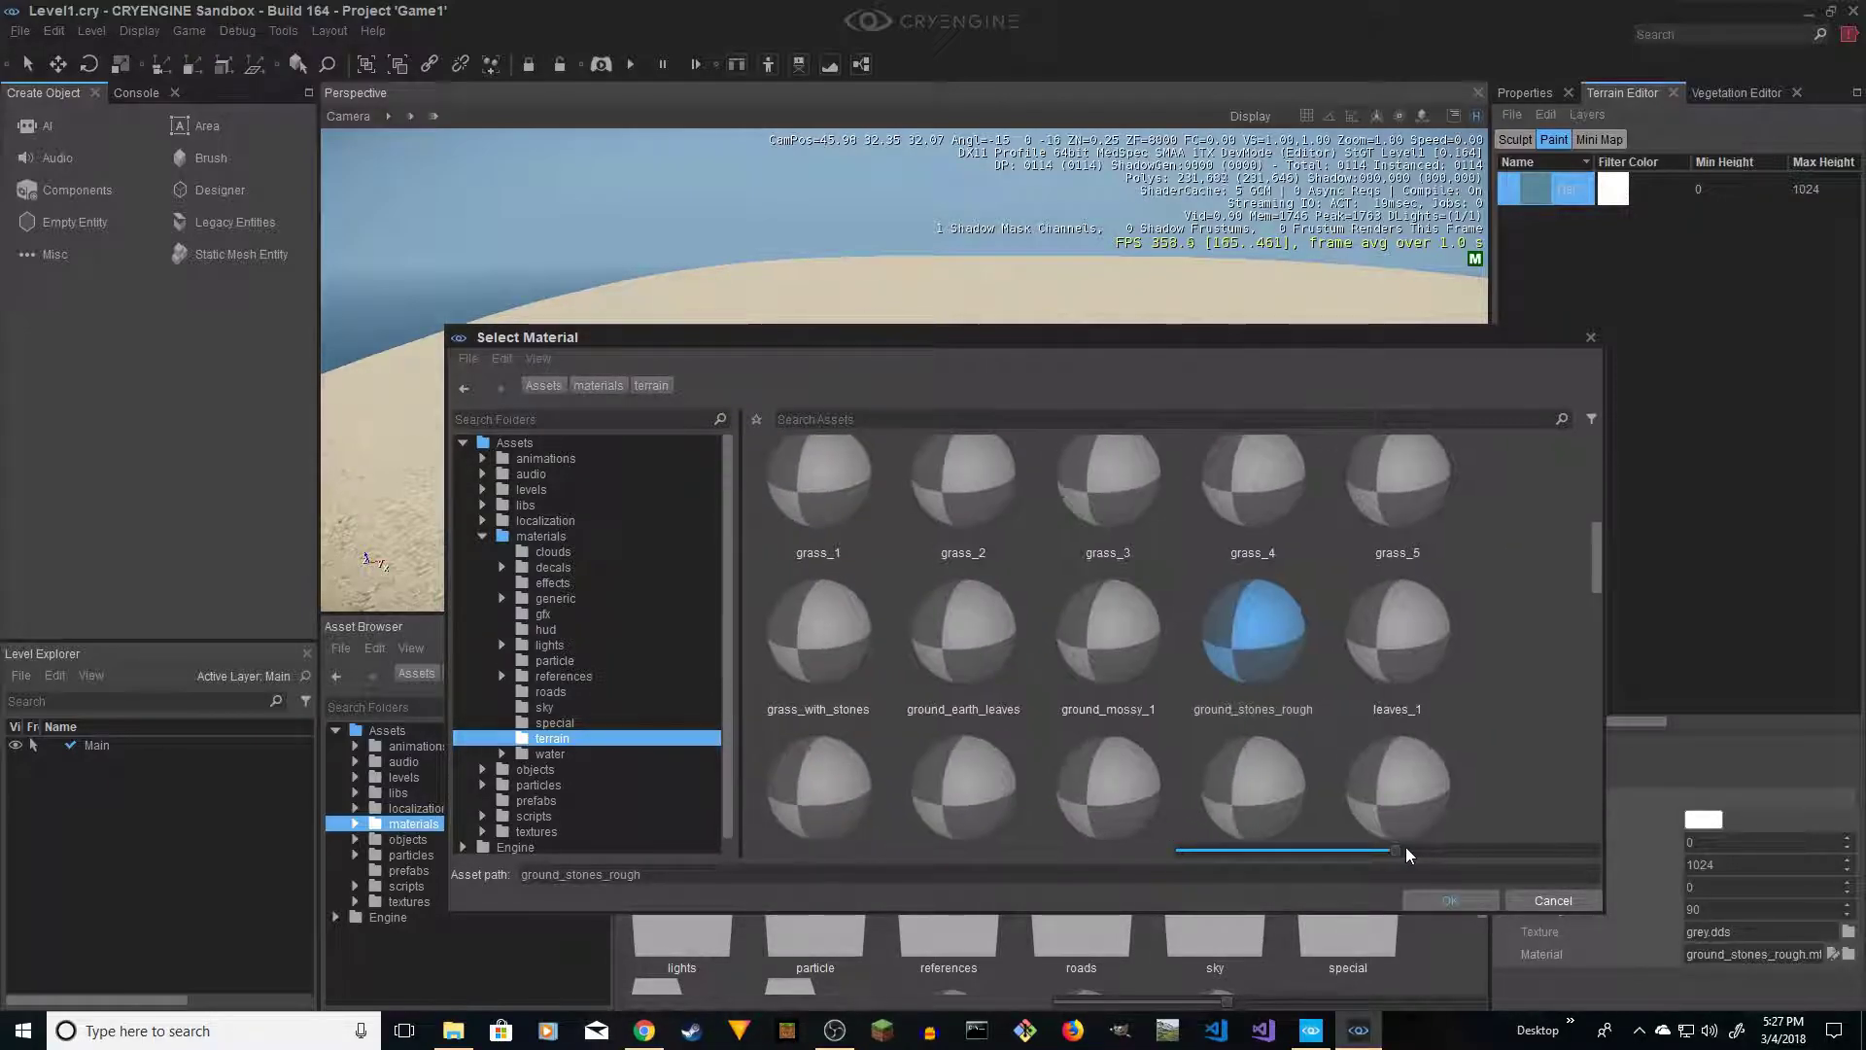
{"action": "left_click", "coordinate": [1450, 899]}
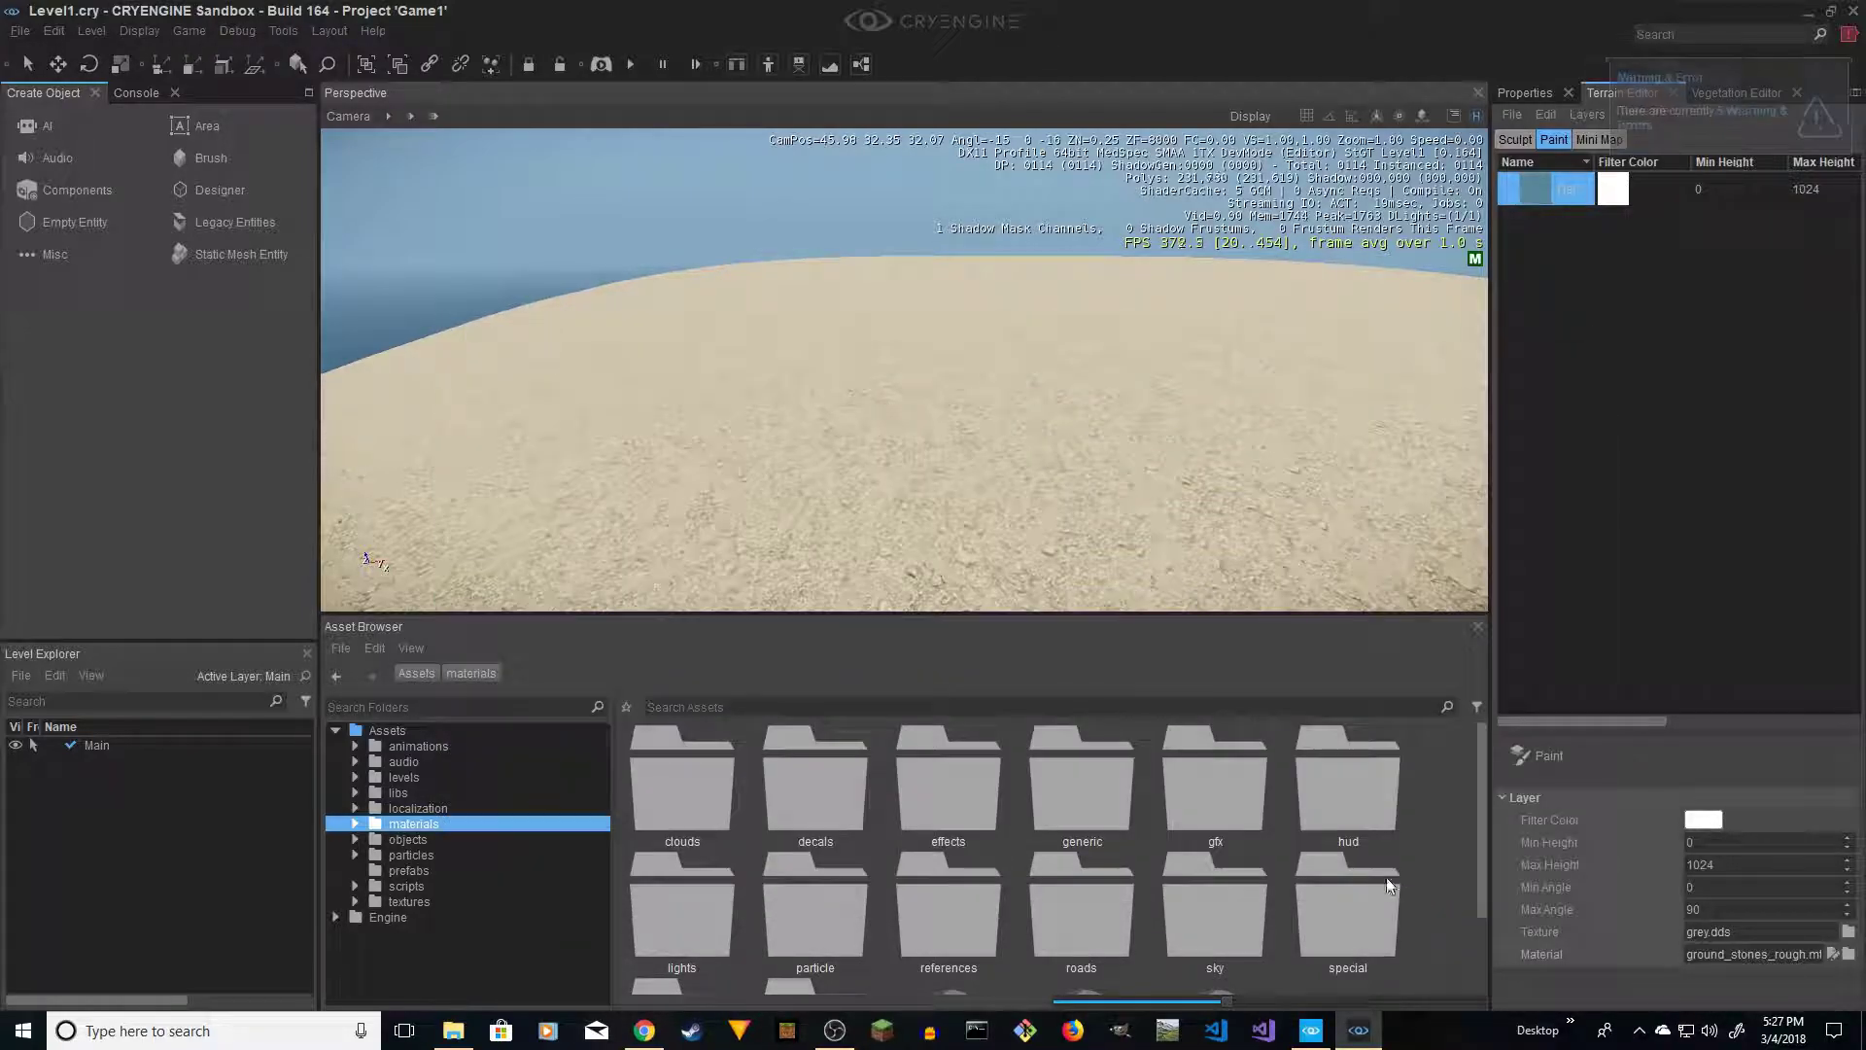
Inspect the island's new ground surface and bring up the Vegetation Editor
{"action": "key", "text": "s"}
{"action": "right_click_drag", "start_coordinate": [904, 370], "coordinate": [1030, 340]}
{"action": "left_click", "coordinate": [285, 31]}
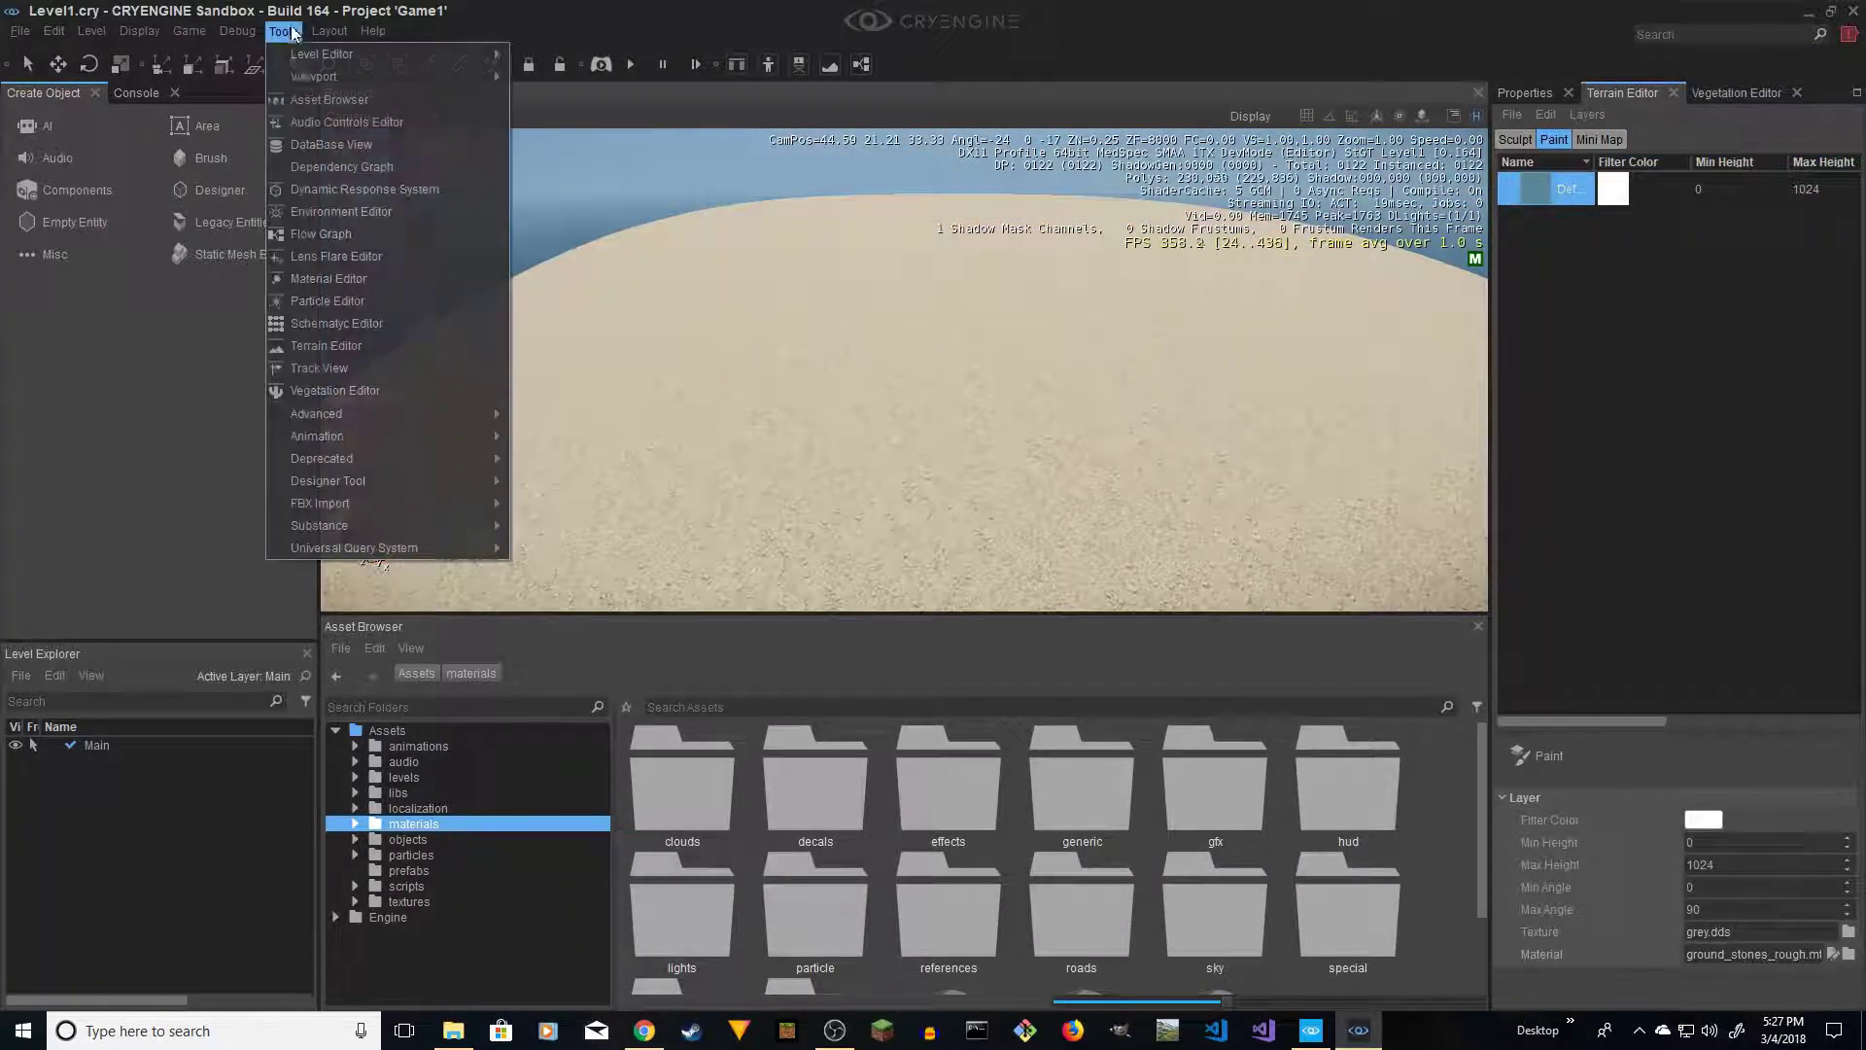
{"action": "left_click", "coordinate": [326, 392]}
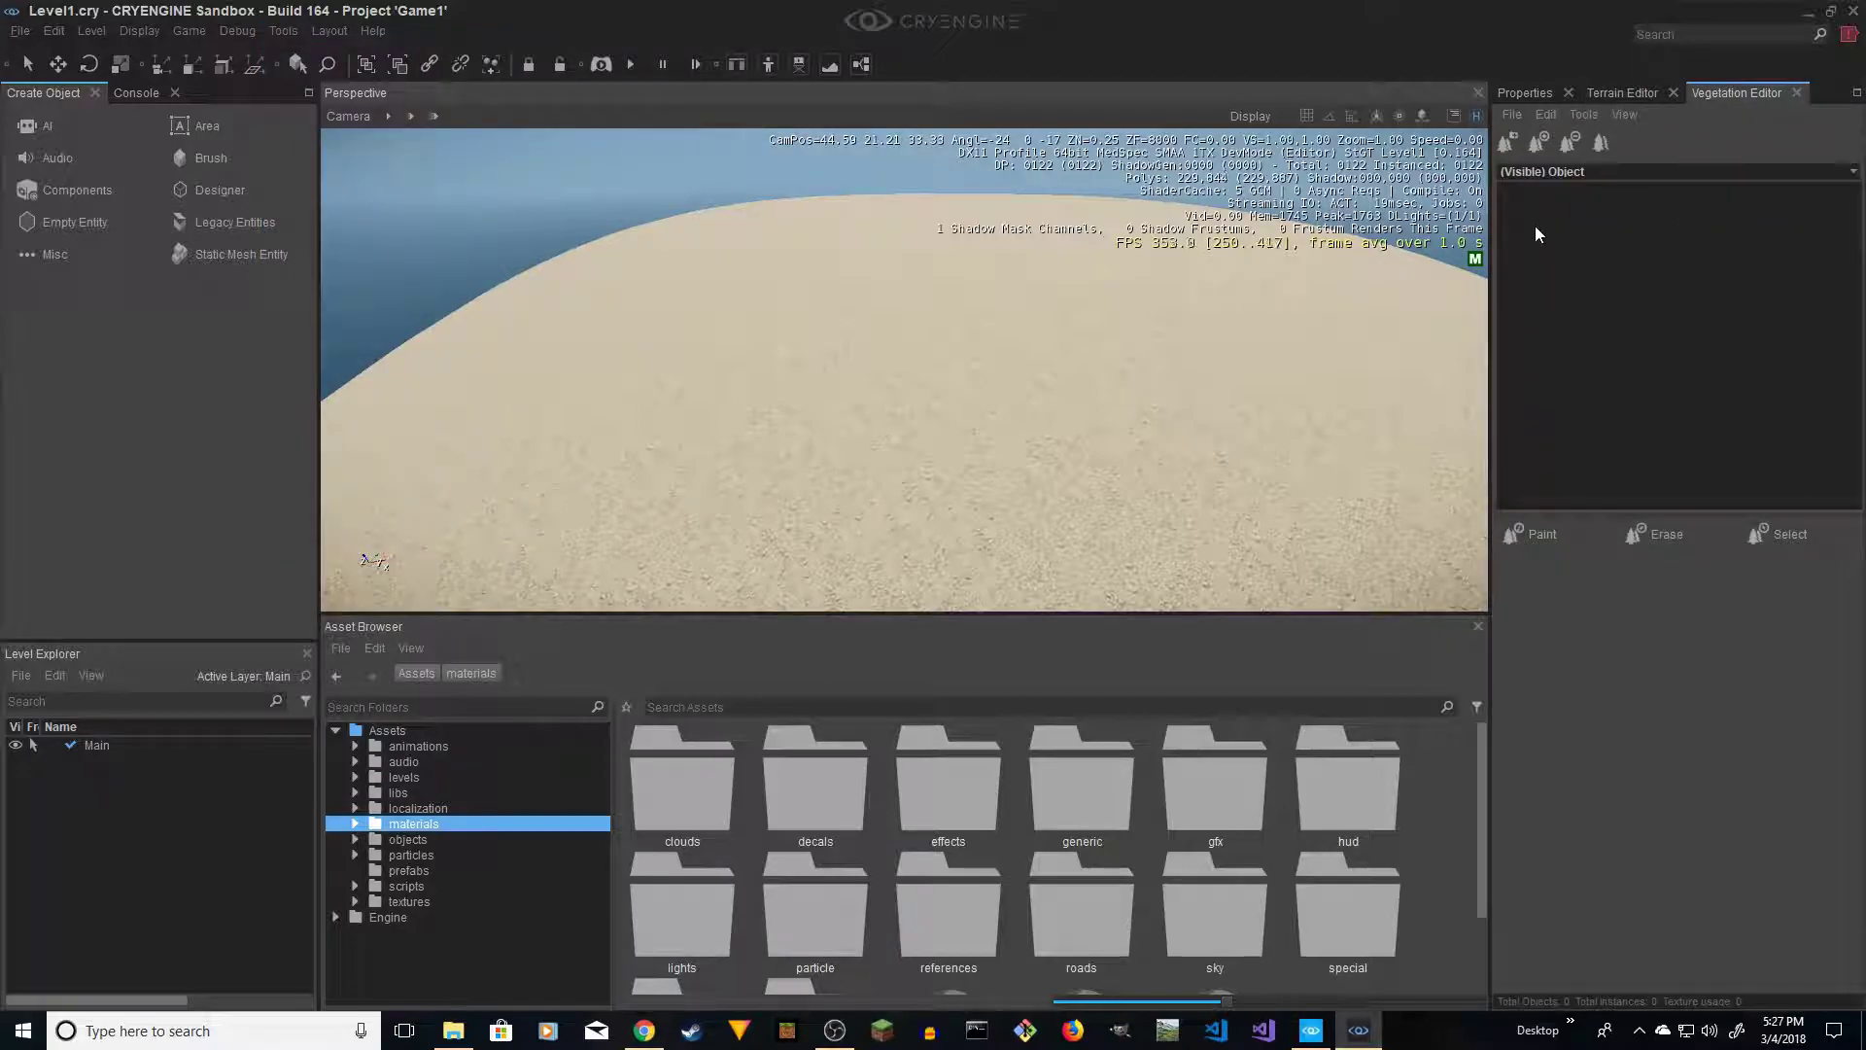
Add a vegetation group and name it Grass
{"action": "left_click", "coordinate": [1508, 144]}
{"action": "left_click", "coordinate": [1555, 191]}
{"action": "left_click", "coordinate": [1555, 190]}
{"action": "type", "text": "Grass"}
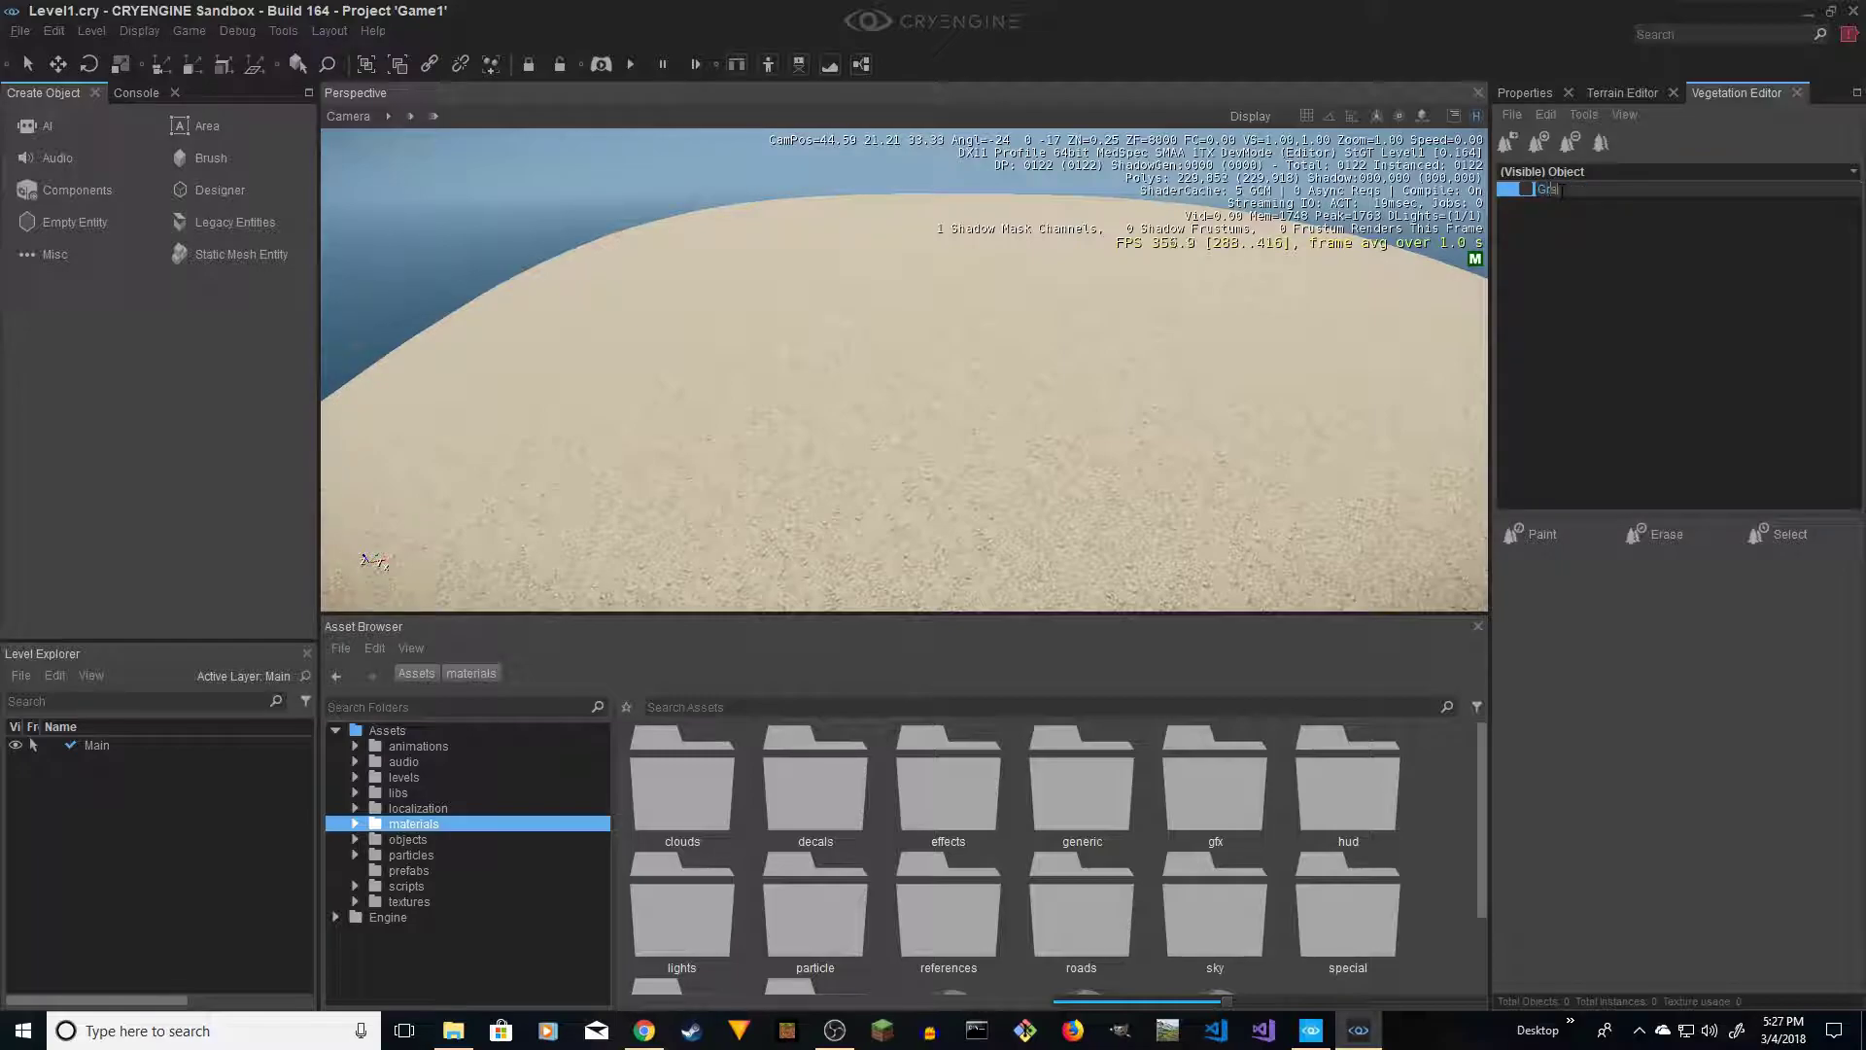
{"action": "key", "text": "Return"}
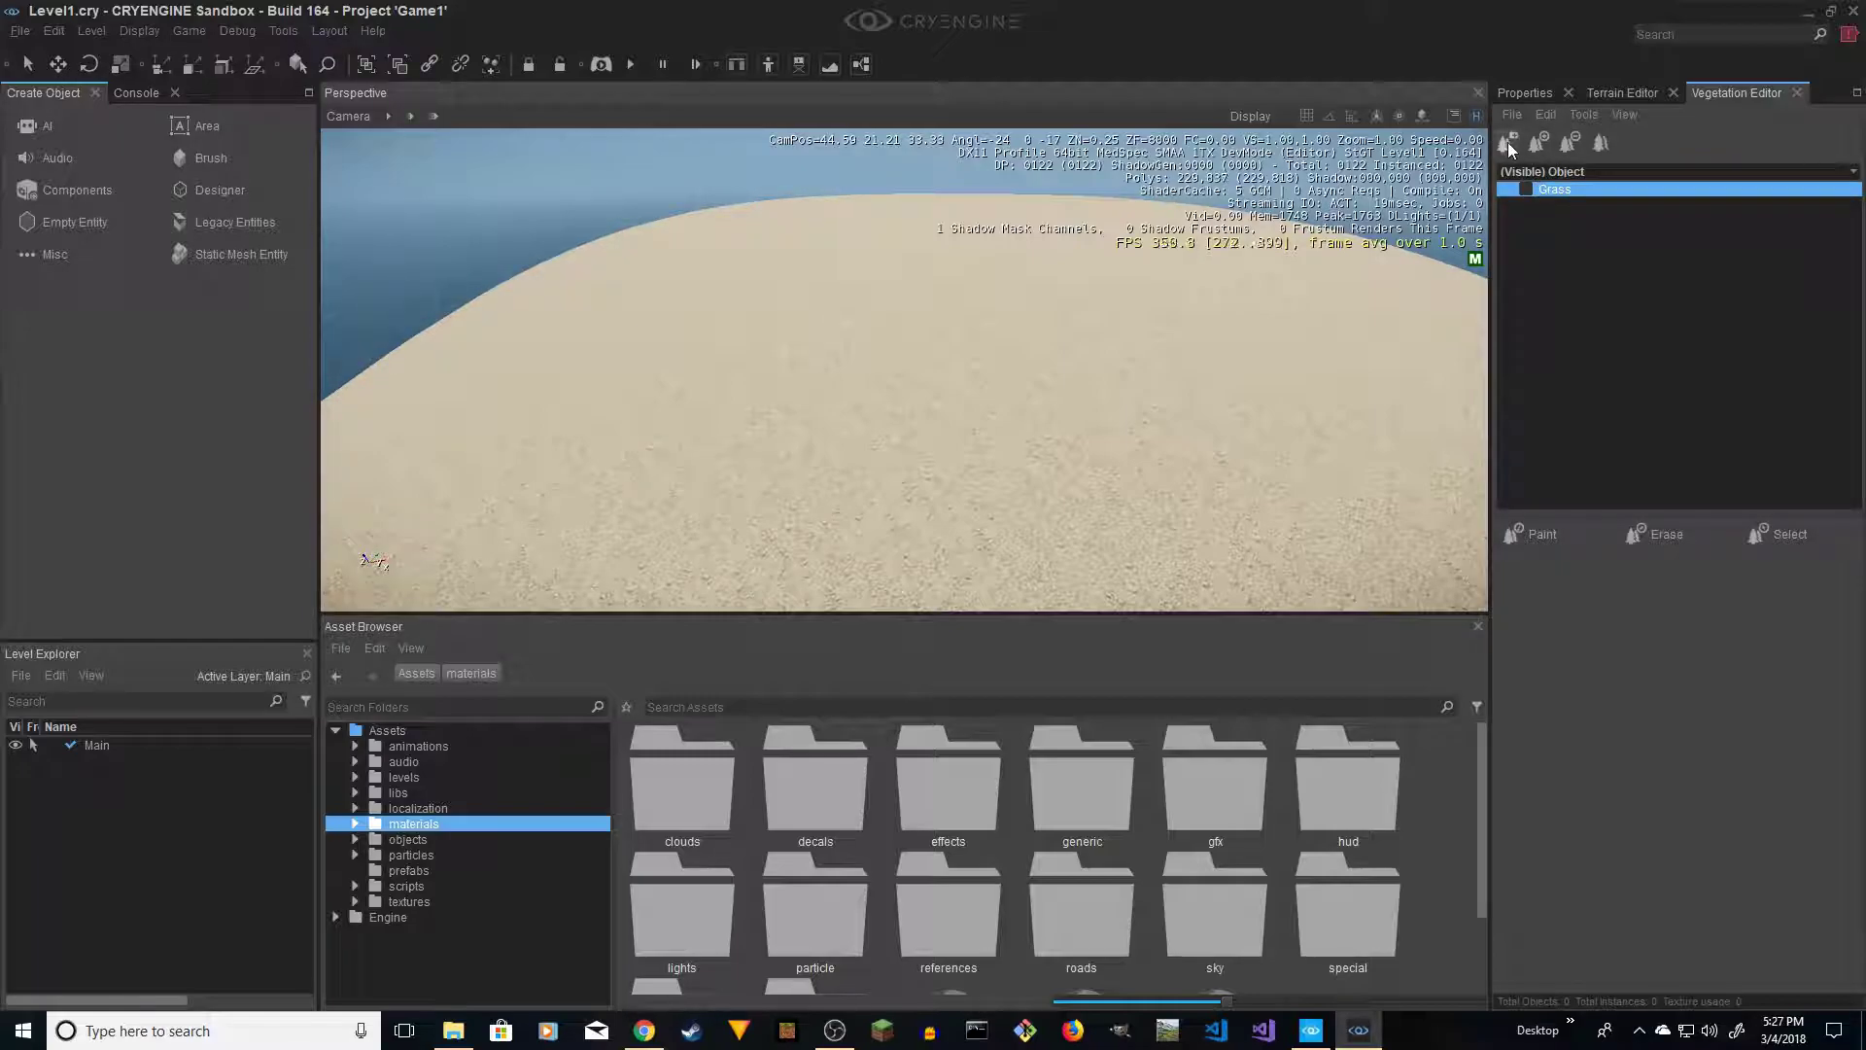
Add a second vegetation group and name it Trees
{"action": "left_click", "coordinate": [1507, 142]}
{"action": "left_click", "coordinate": [1557, 204]}
{"action": "left_click", "coordinate": [1557, 203]}
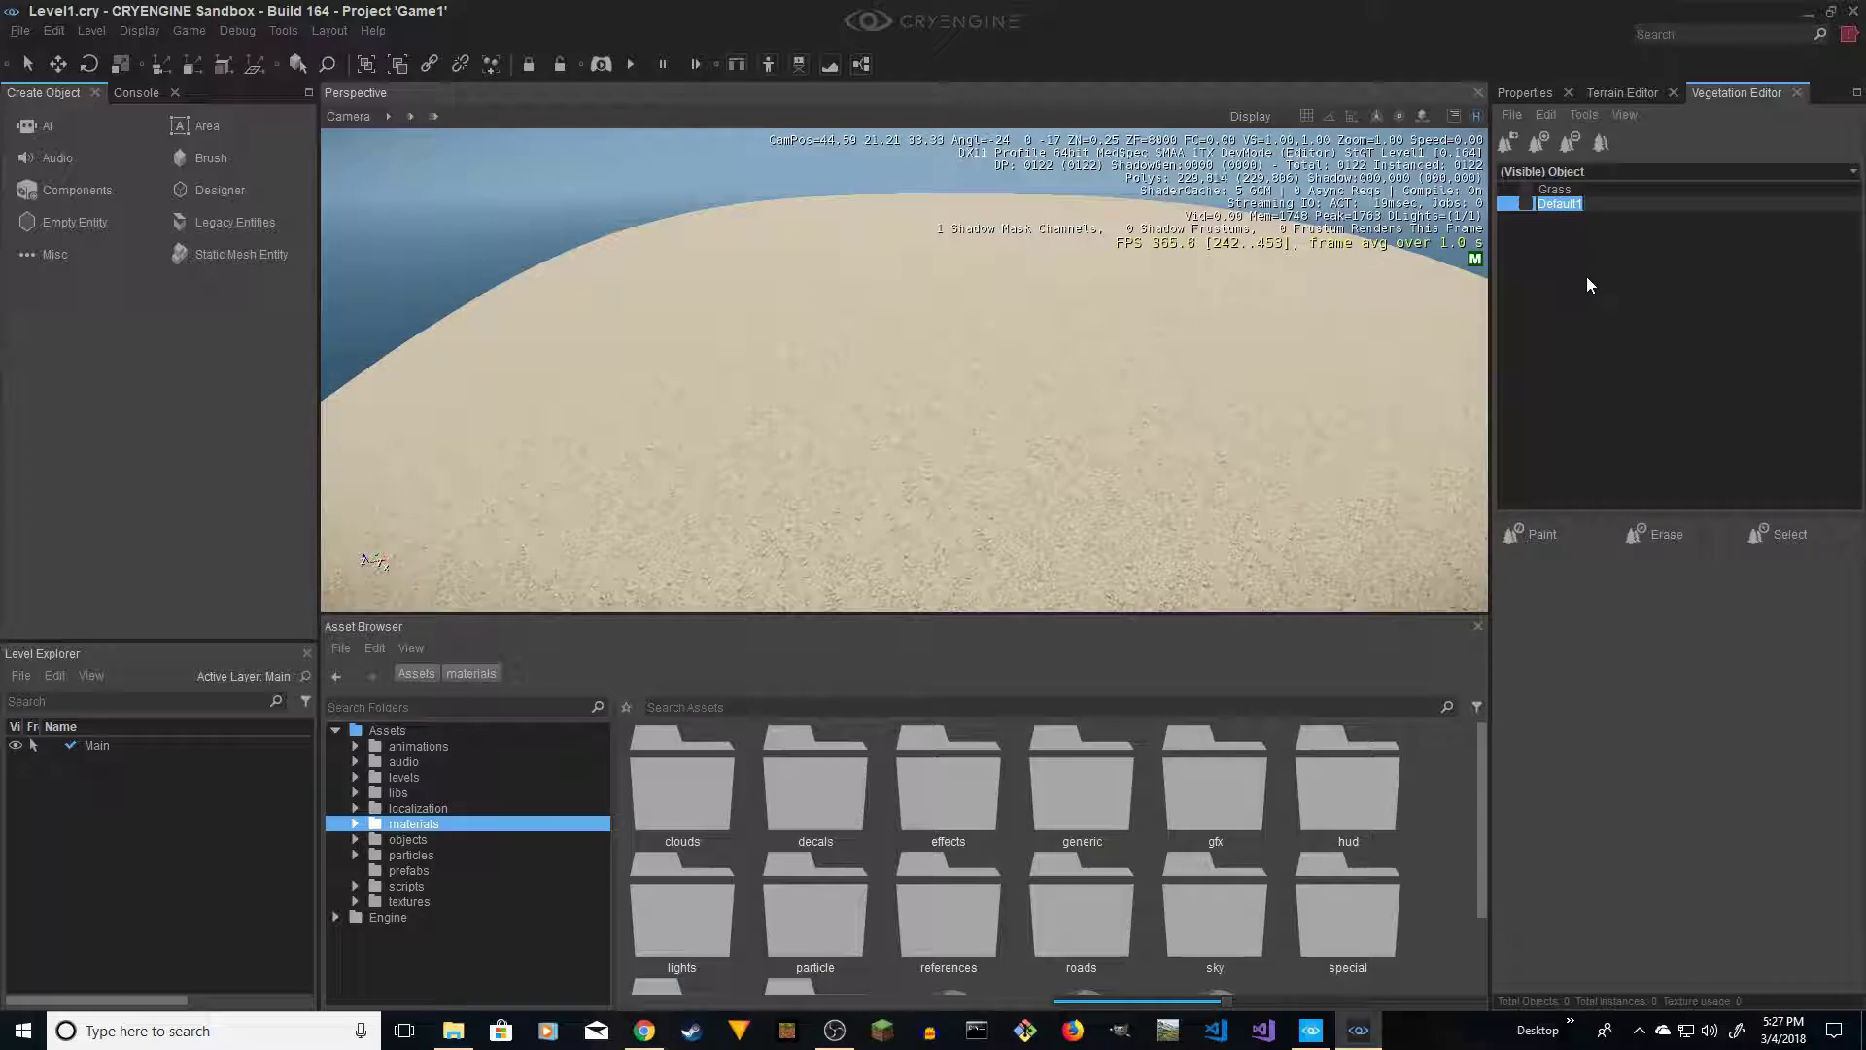
{"action": "type", "text": "Trees"}
{"action": "key", "text": "Return"}
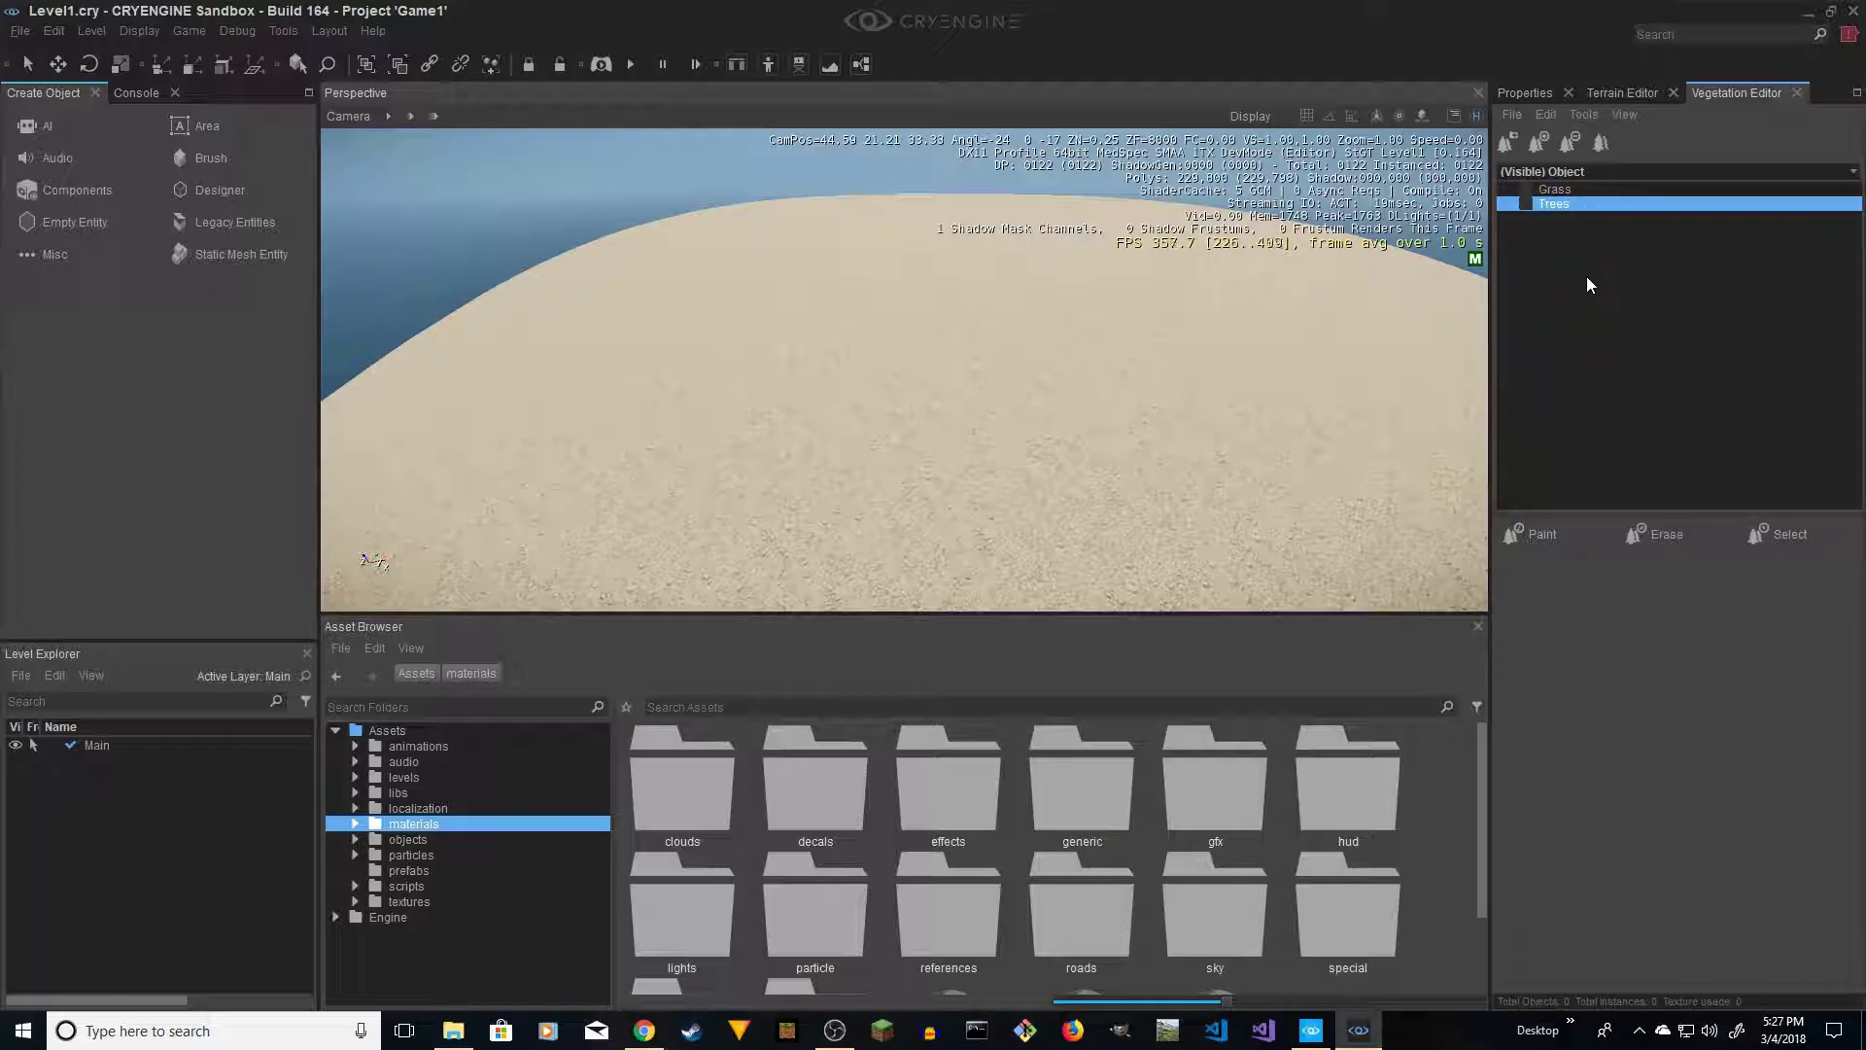
Start adding vegetation objects to the Grass group and browse to the objects/natural/ground/field_grass folder
{"action": "left_click", "coordinate": [1560, 193]}
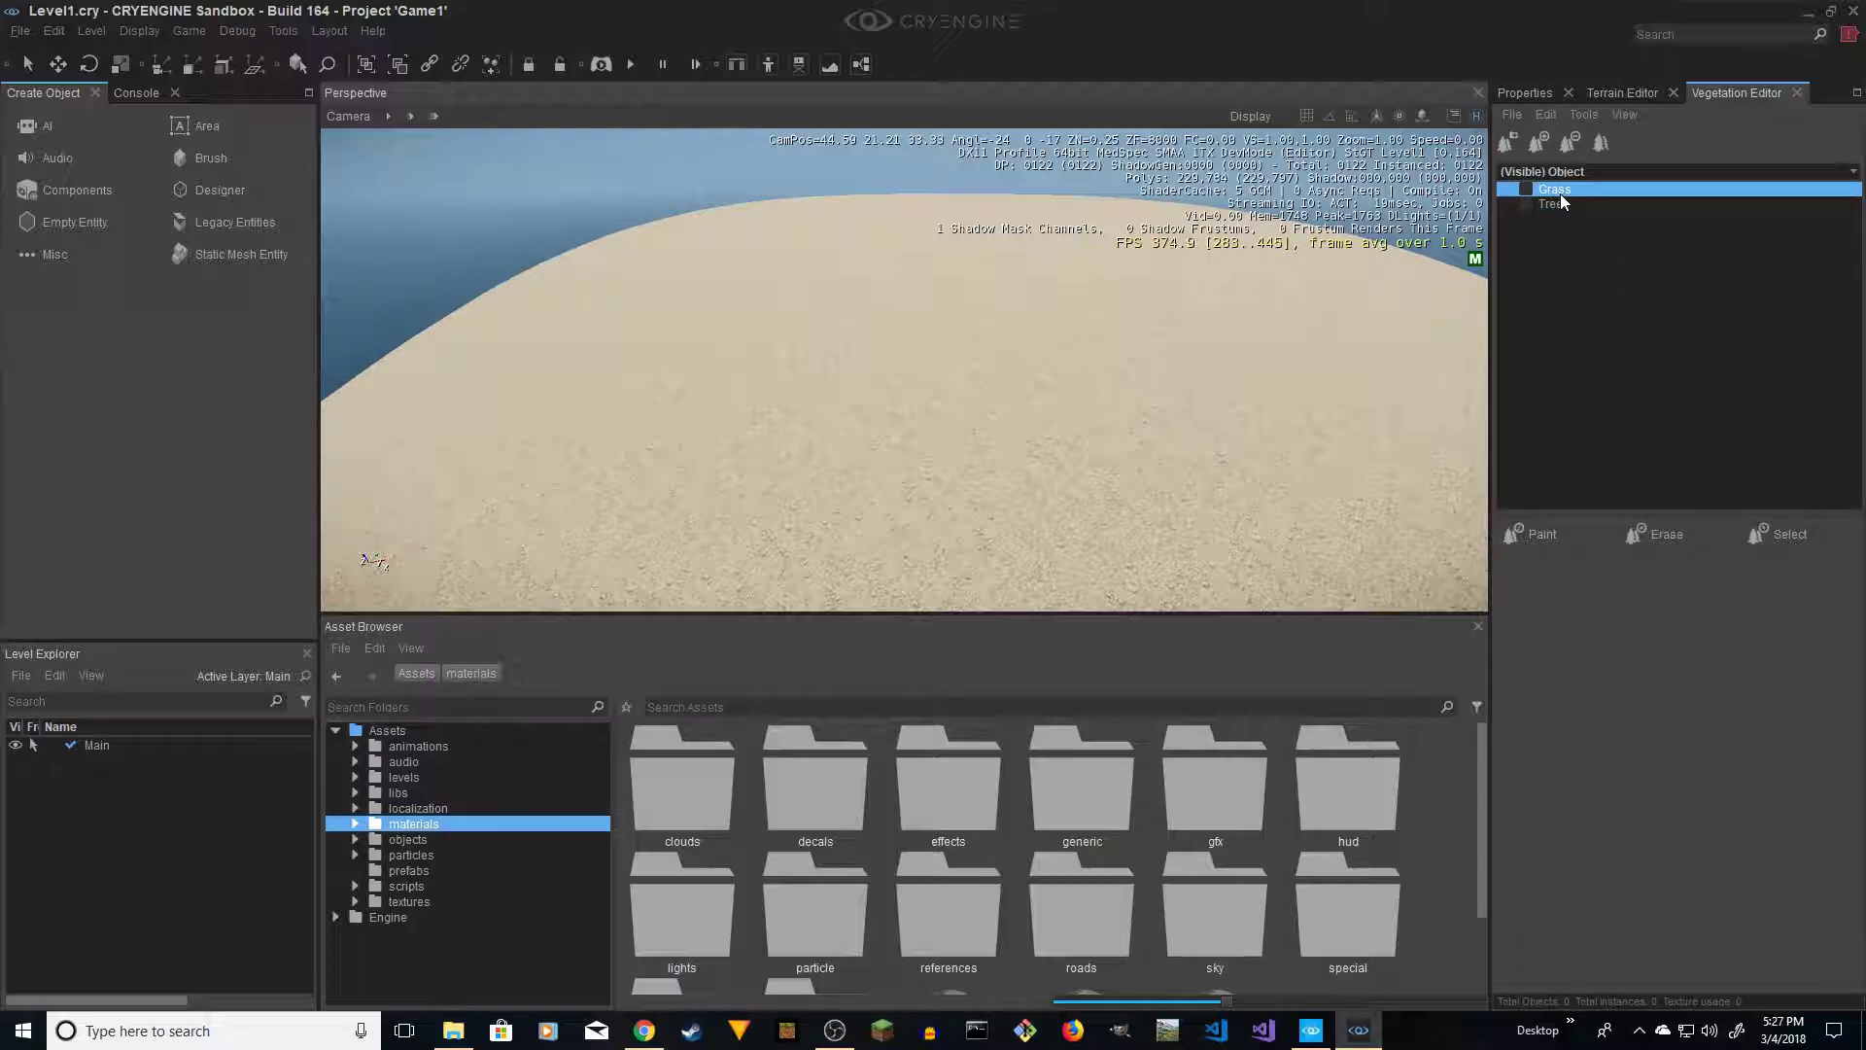
{"action": "left_click", "coordinate": [1542, 143]}
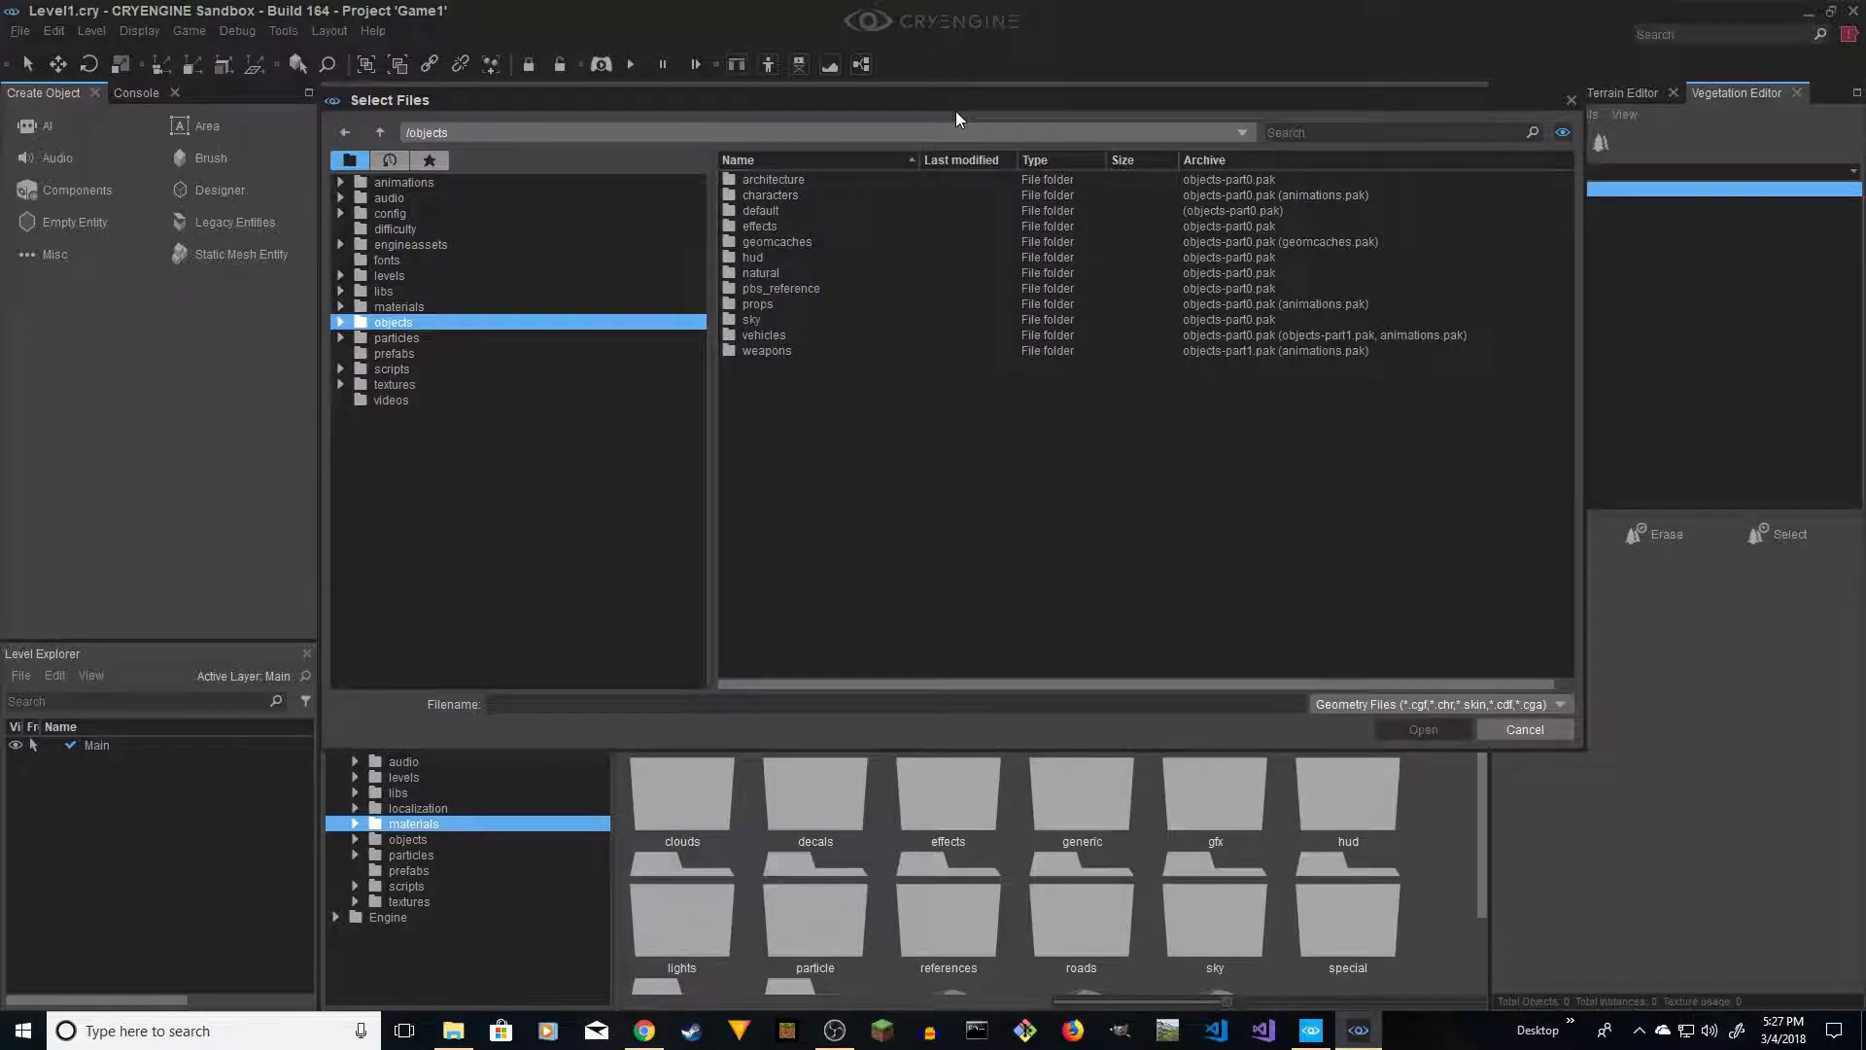
{"action": "left_click_drag", "start_coordinate": [956, 113], "coordinate": [920, 259]}
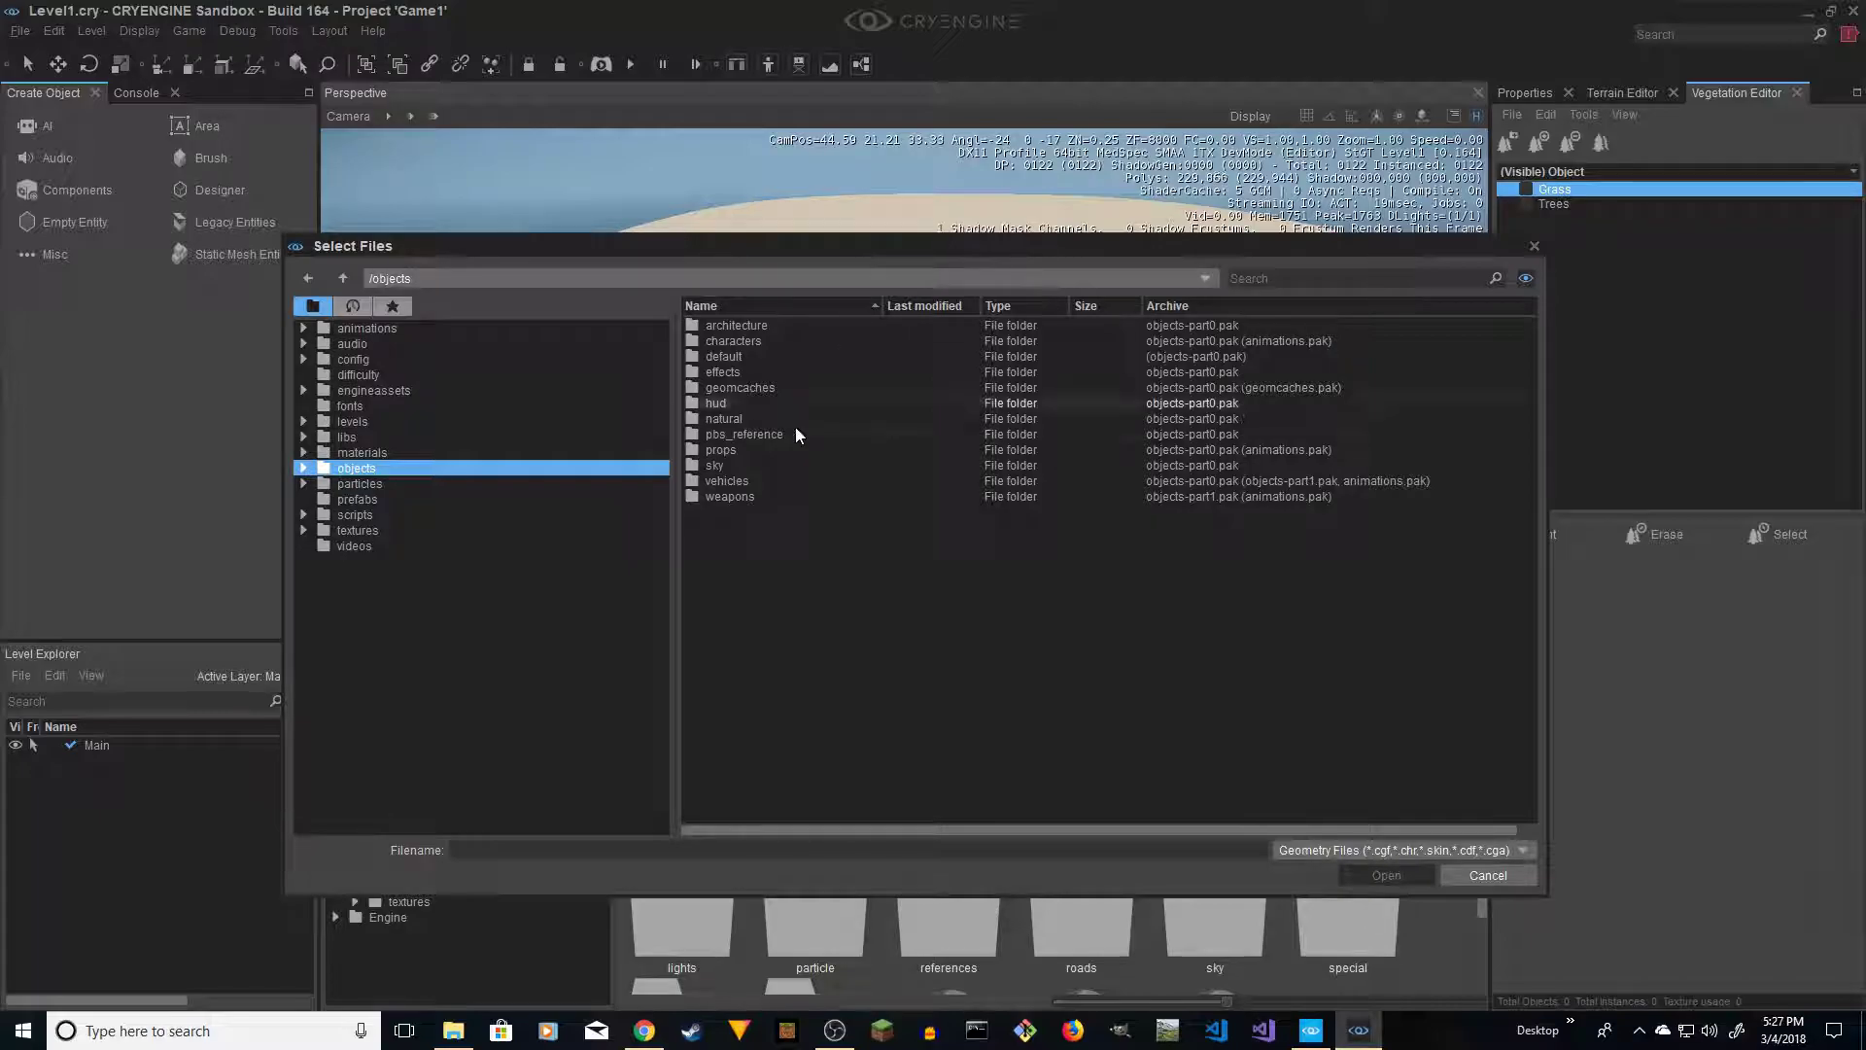
{"action": "left_click", "coordinate": [303, 468]}
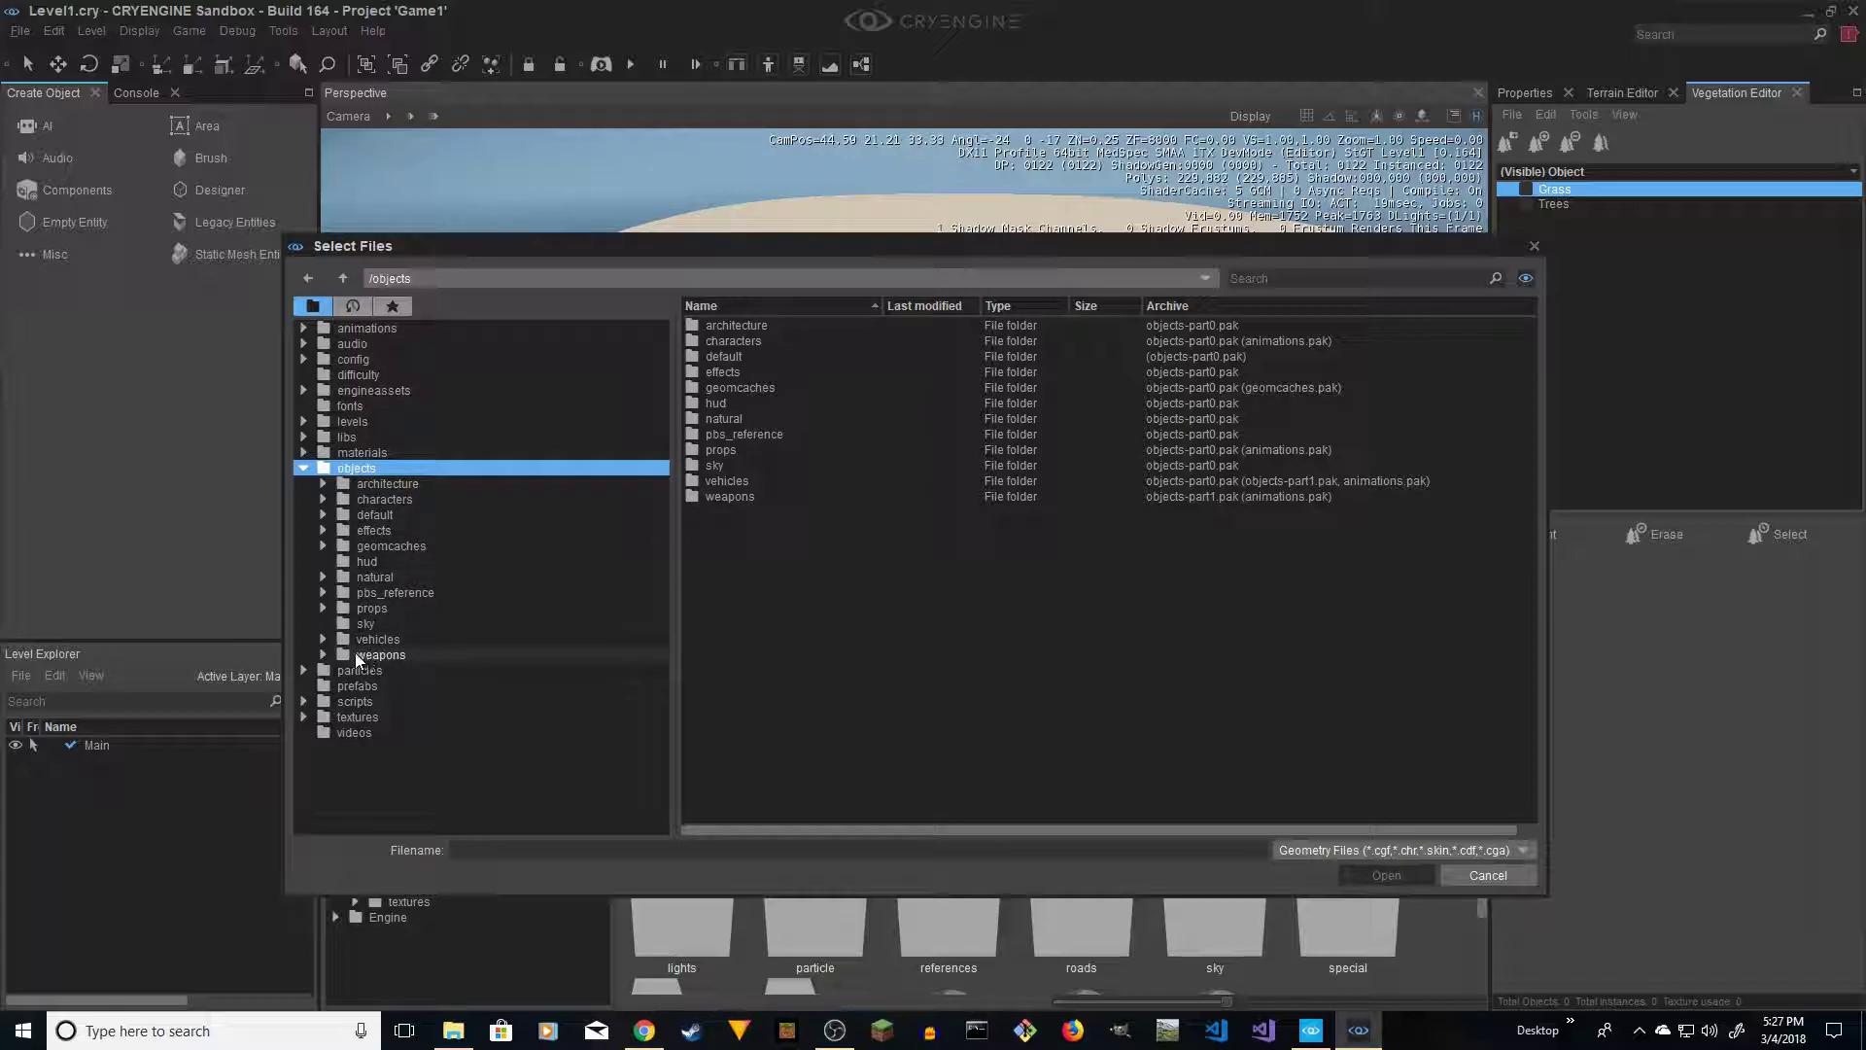
{"action": "left_click", "coordinate": [356, 580]}
{"action": "left_click", "coordinate": [323, 577]}
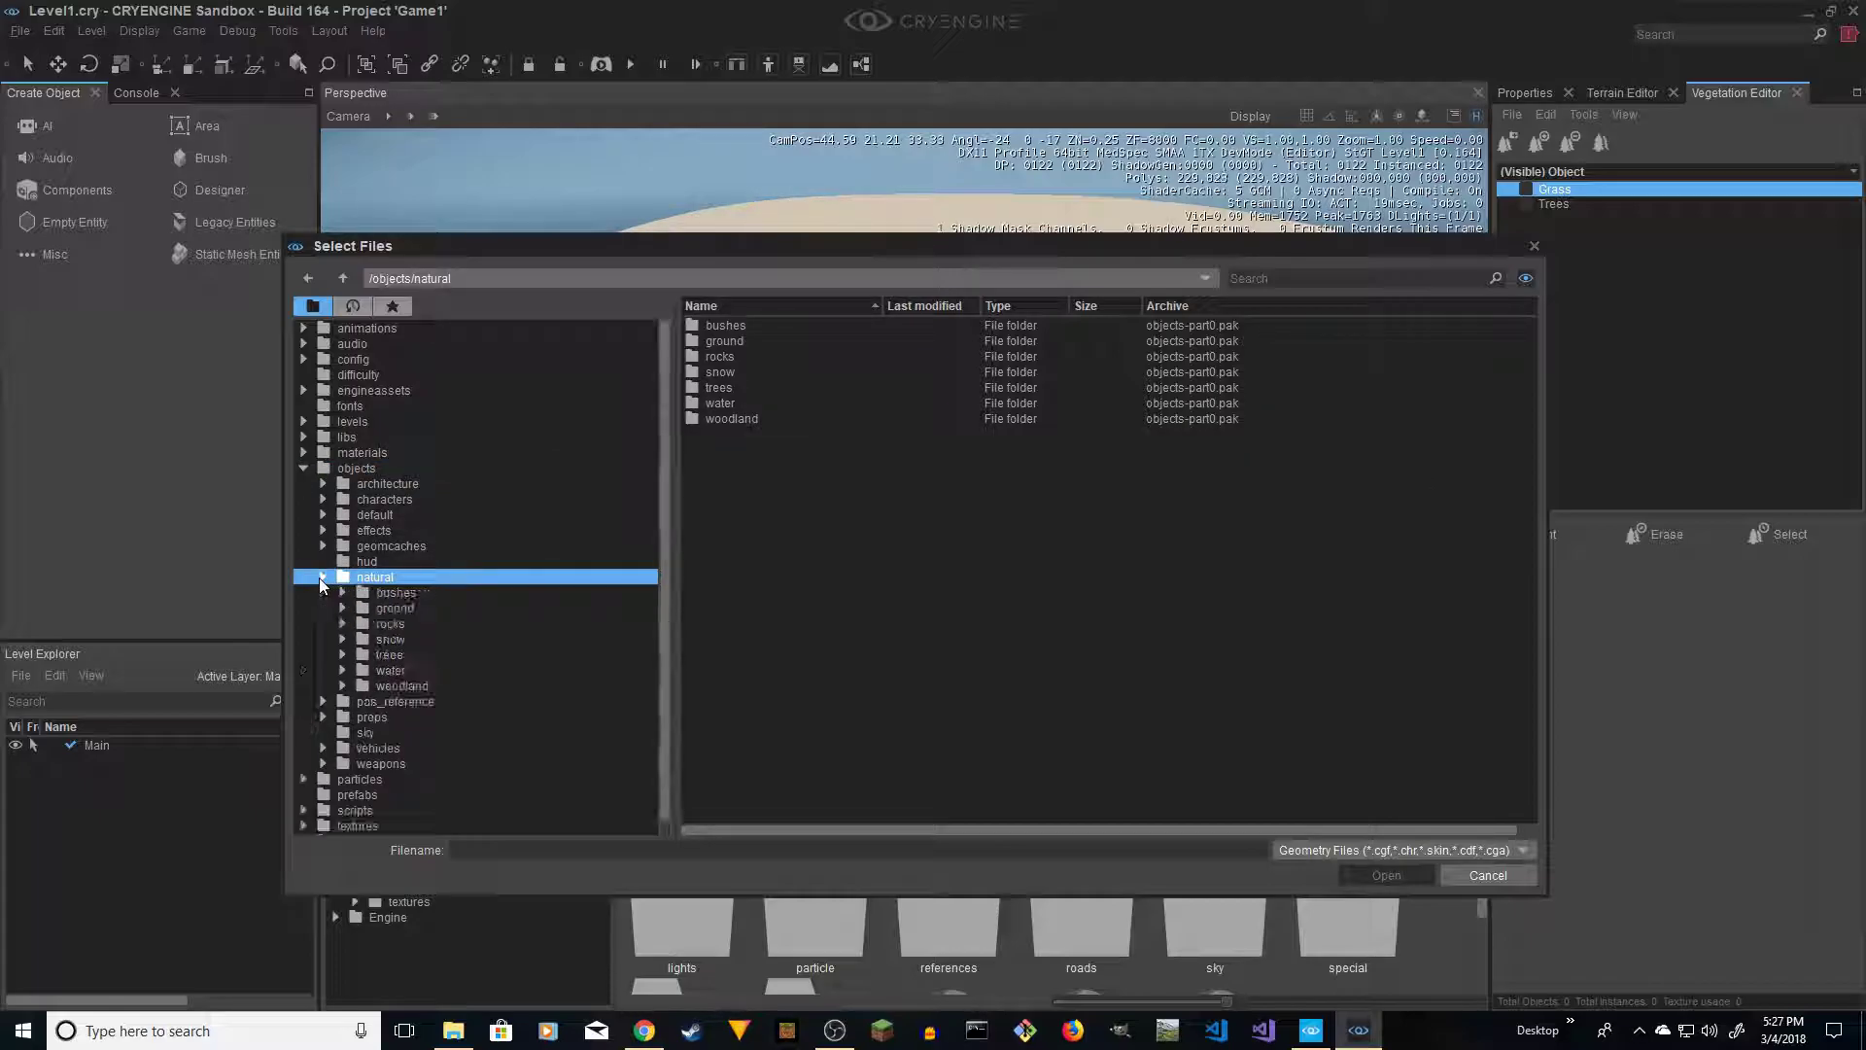
{"action": "left_click", "coordinate": [372, 610]}
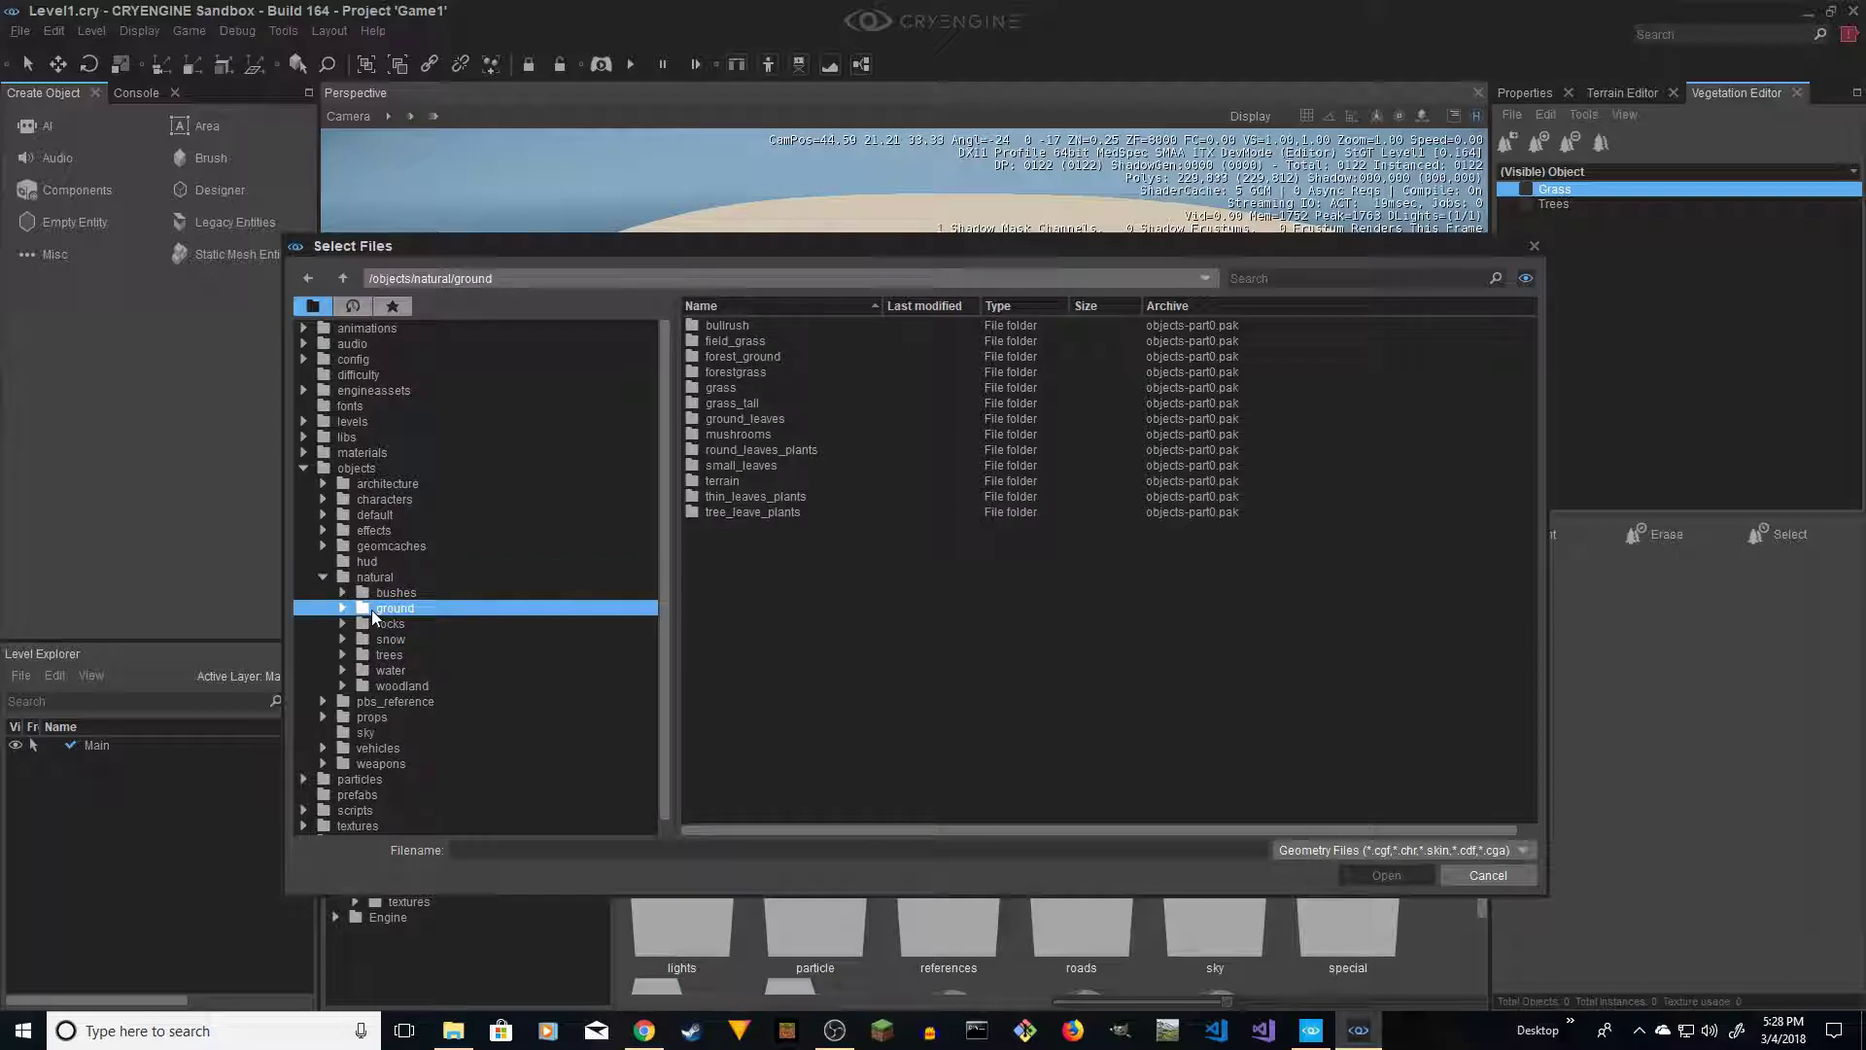
{"action": "left_click", "coordinate": [373, 593]}
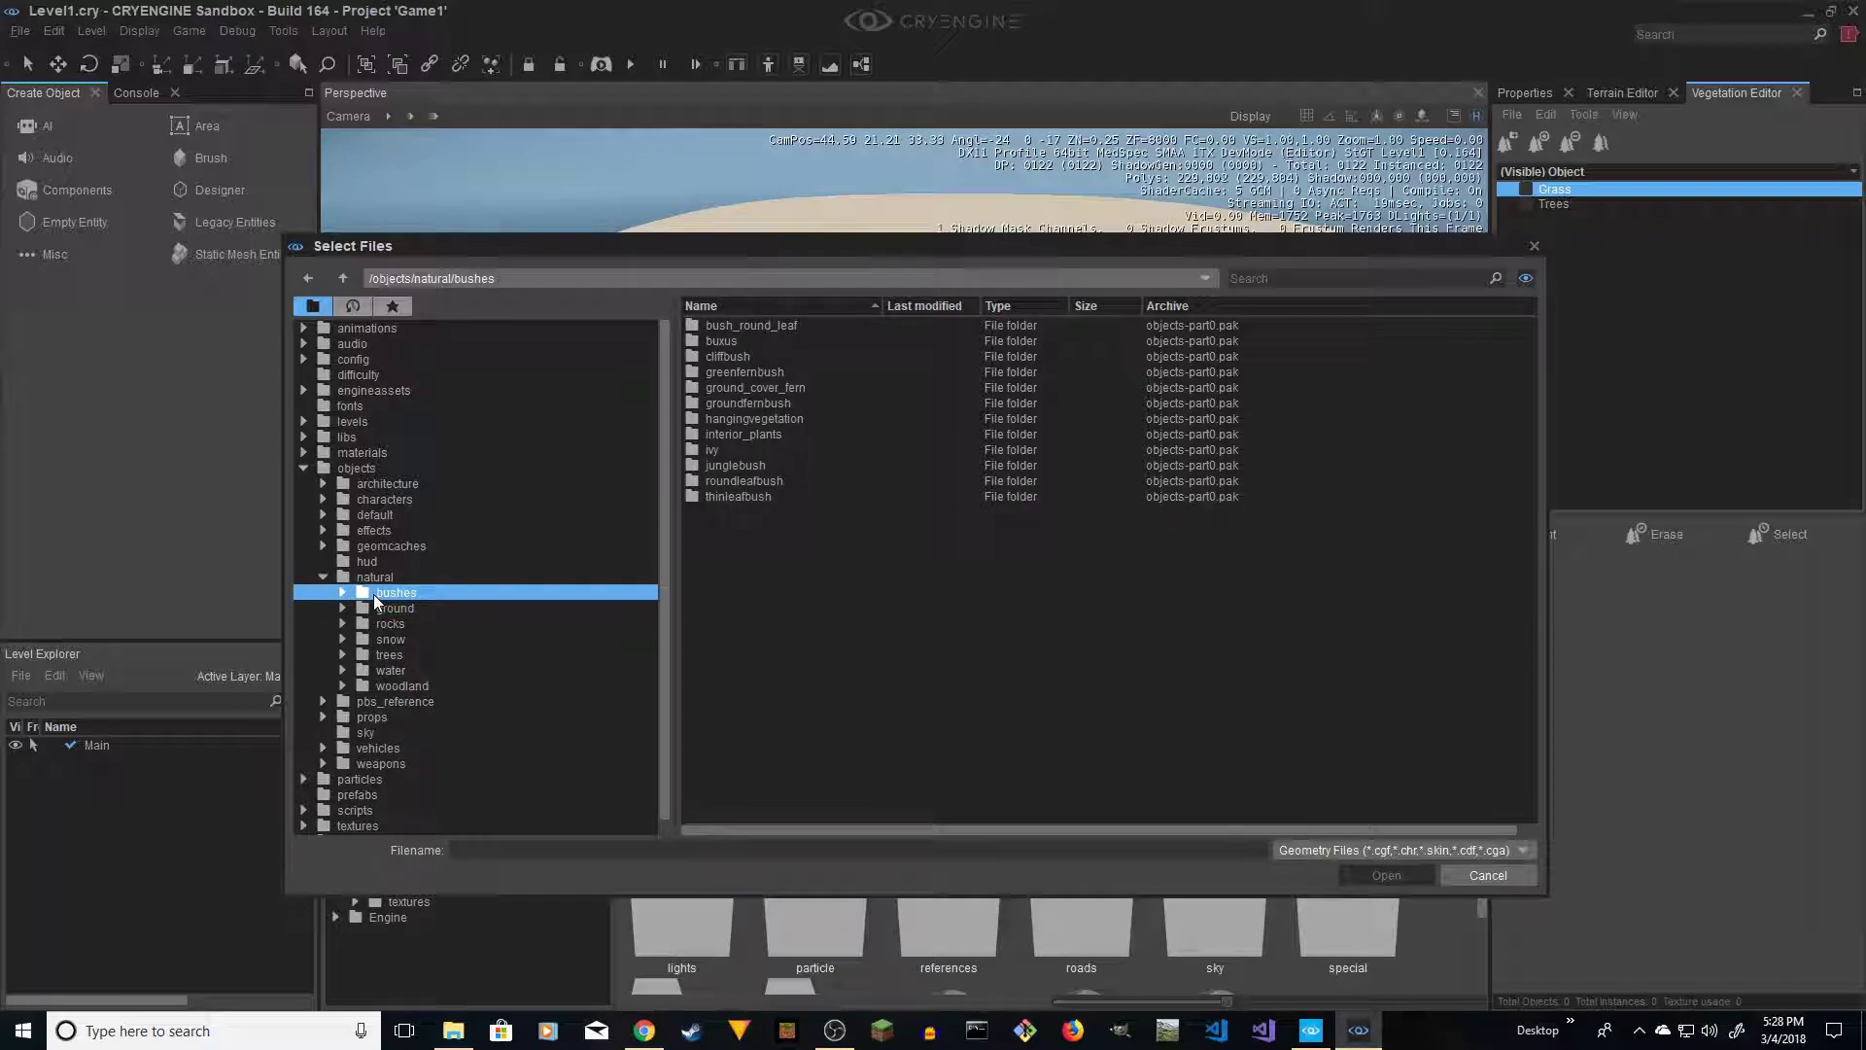
{"action": "left_click", "coordinate": [371, 603]}
{"action": "left_click", "coordinate": [351, 610]}
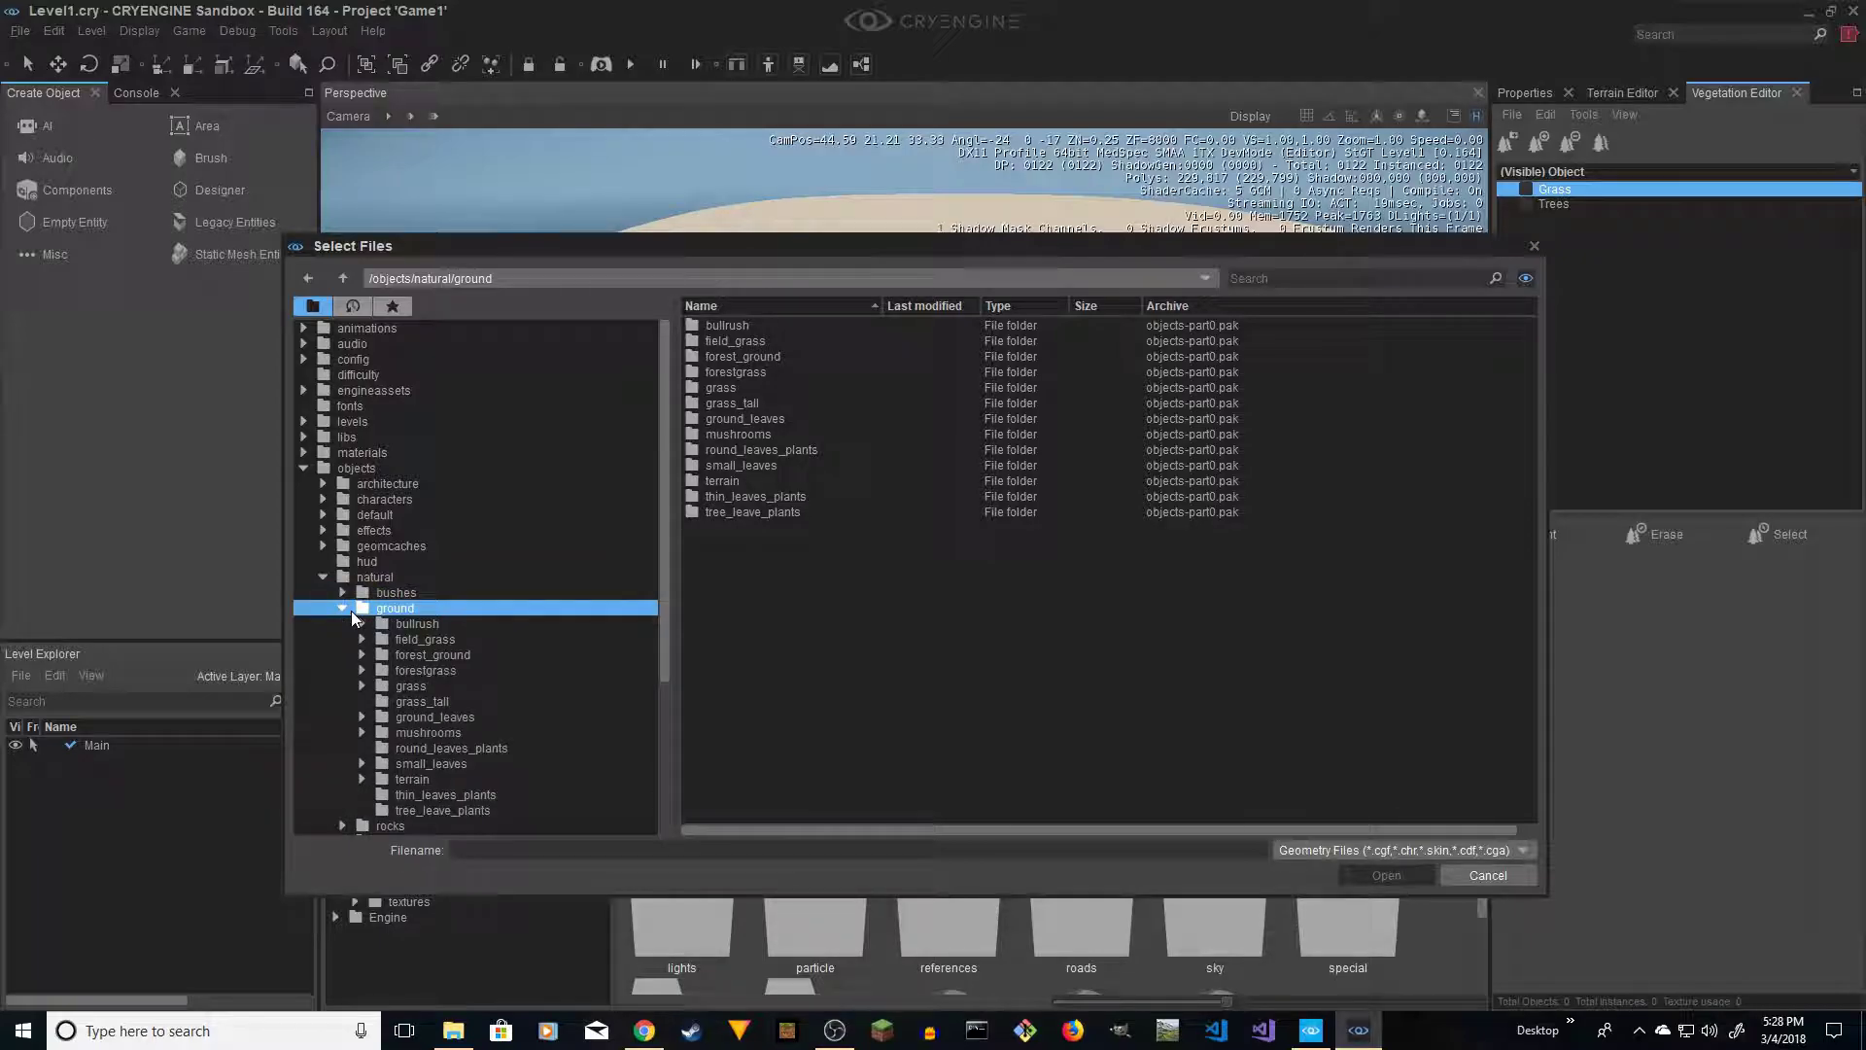
{"action": "left_click", "coordinate": [425, 640]}
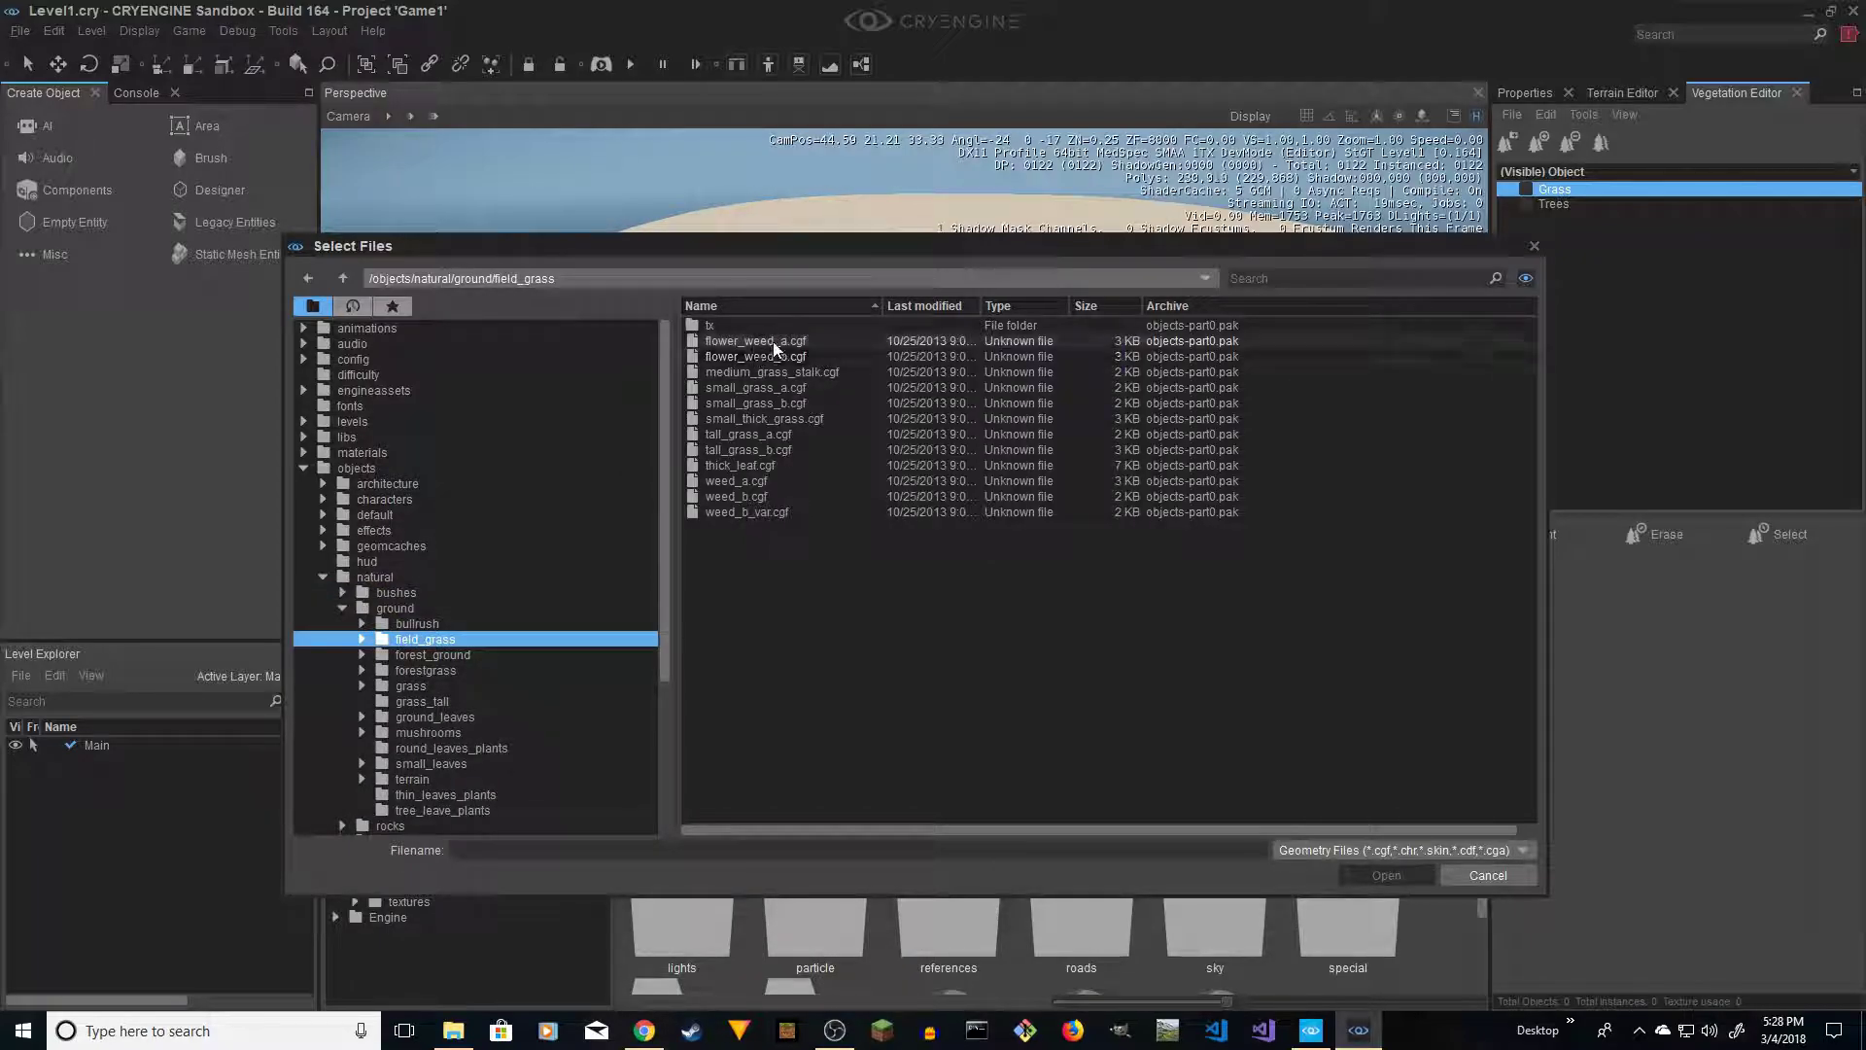
Preview the grass, flower and weed models in the field_grass folder one by one
{"action": "left_click", "coordinate": [727, 342]}
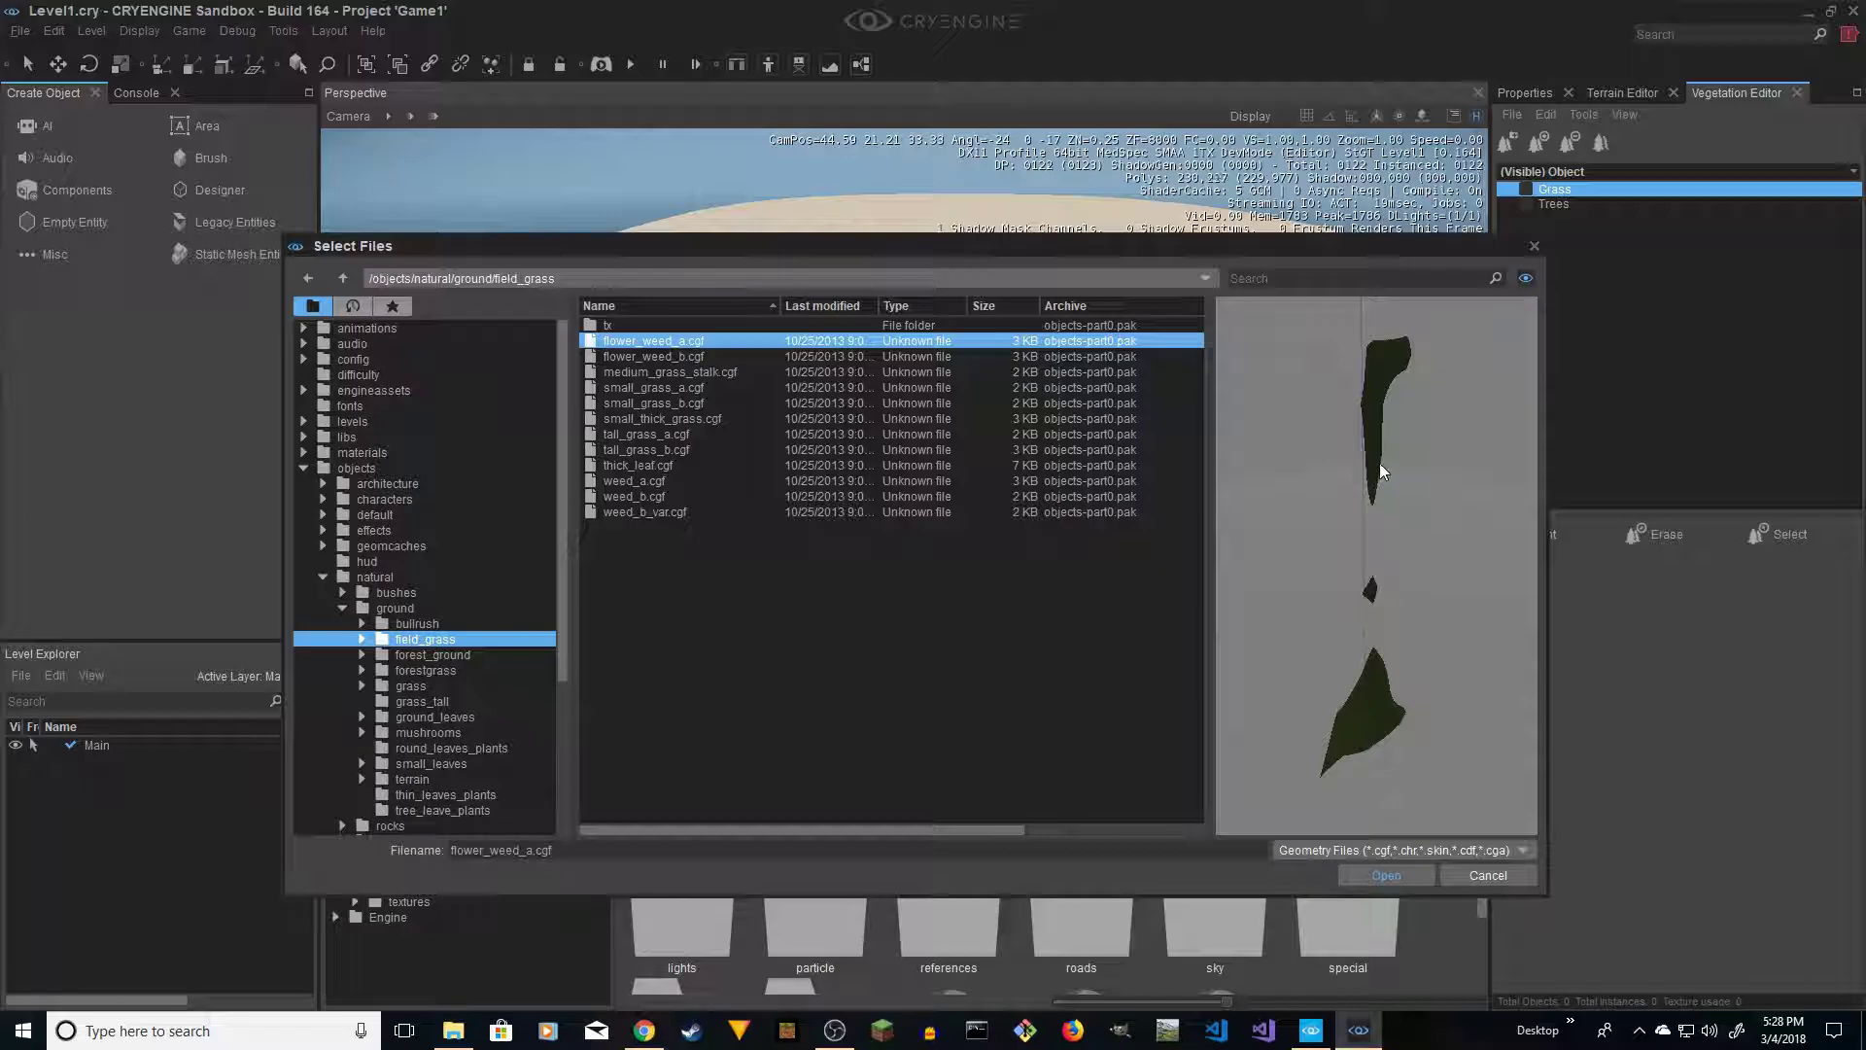
{"action": "left_click", "coordinate": [684, 371]}
{"action": "key", "text": "Down"}
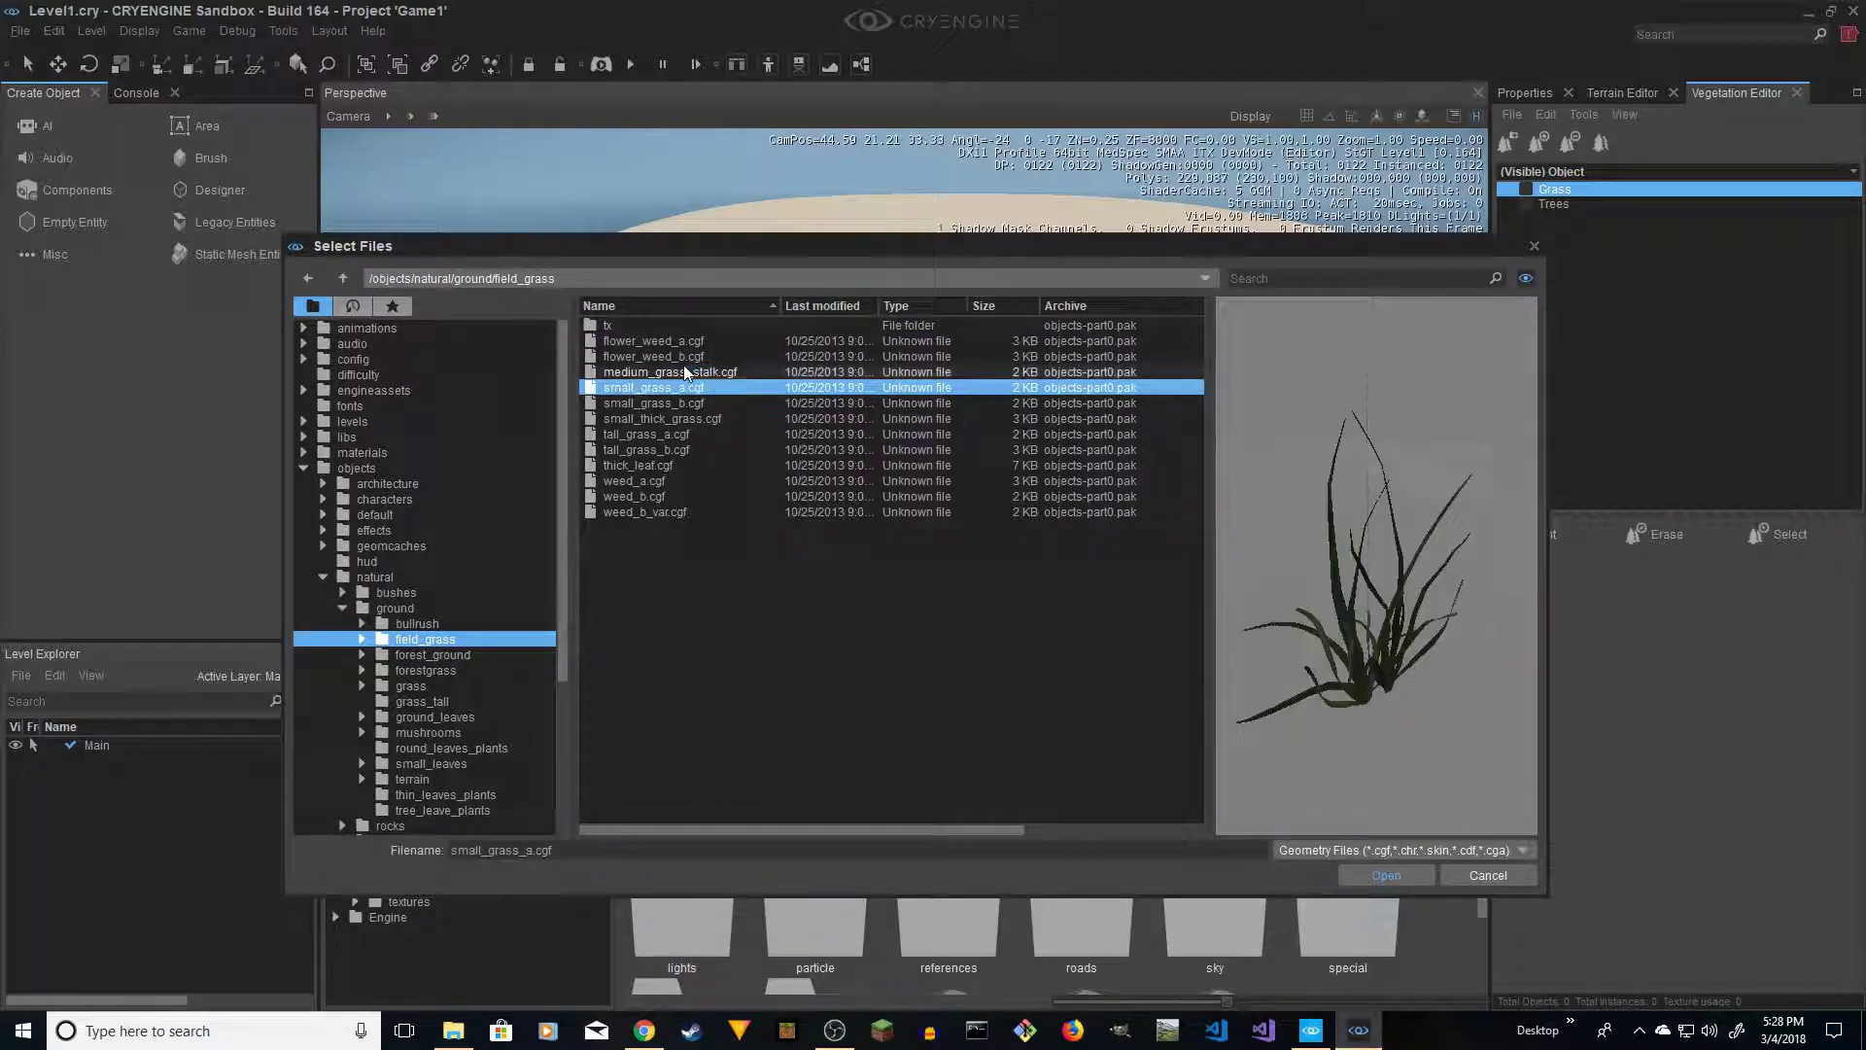
{"action": "key", "text": "Down"}
{"action": "key", "text": "Down"}
{"action": "key", "text": "Down"}
{"action": "key", "text": "Down"}
{"action": "key", "text": "Down"}
{"action": "key", "text": "Down"}
{"action": "key", "text": "Down"}
{"action": "key", "text": "Down"}
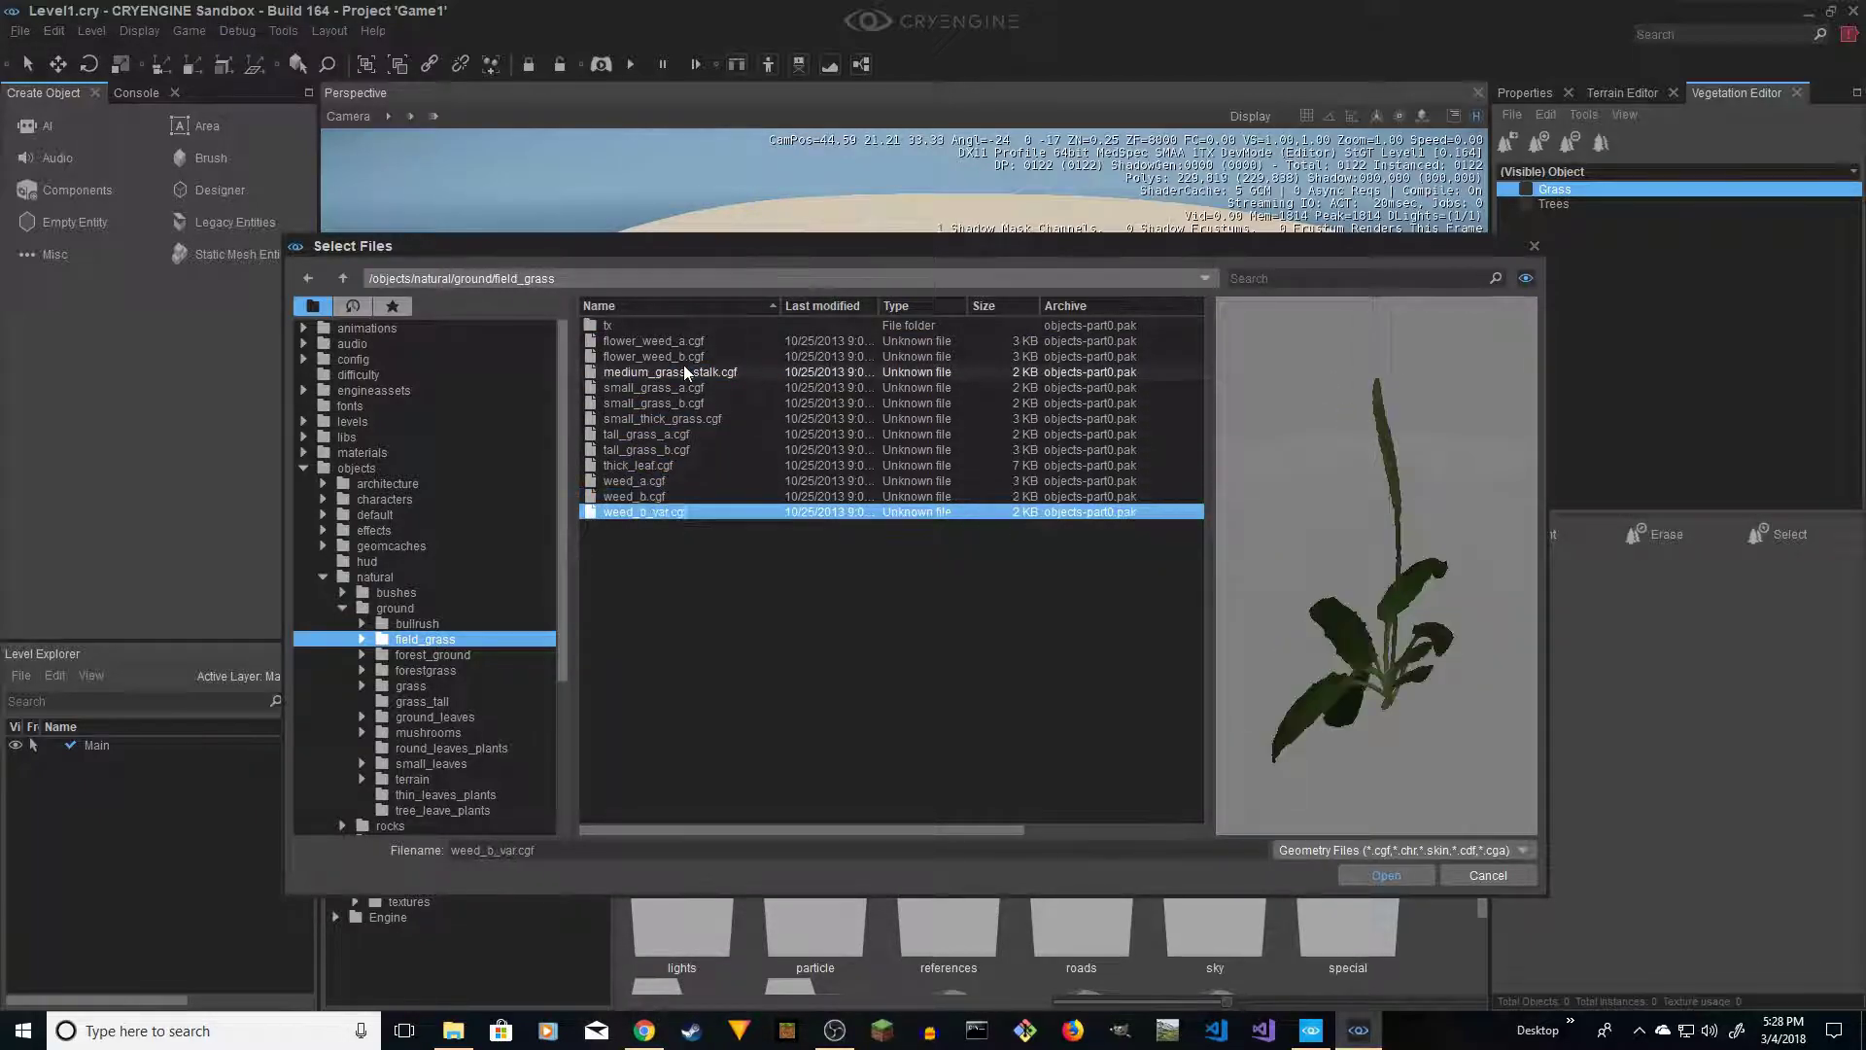
{"action": "key", "text": "Up"}
{"action": "key", "text": "Up"}
{"action": "key", "text": "Up"}
{"action": "key", "text": "Up"}
{"action": "key", "text": "Down"}
{"action": "key", "text": "Down"}
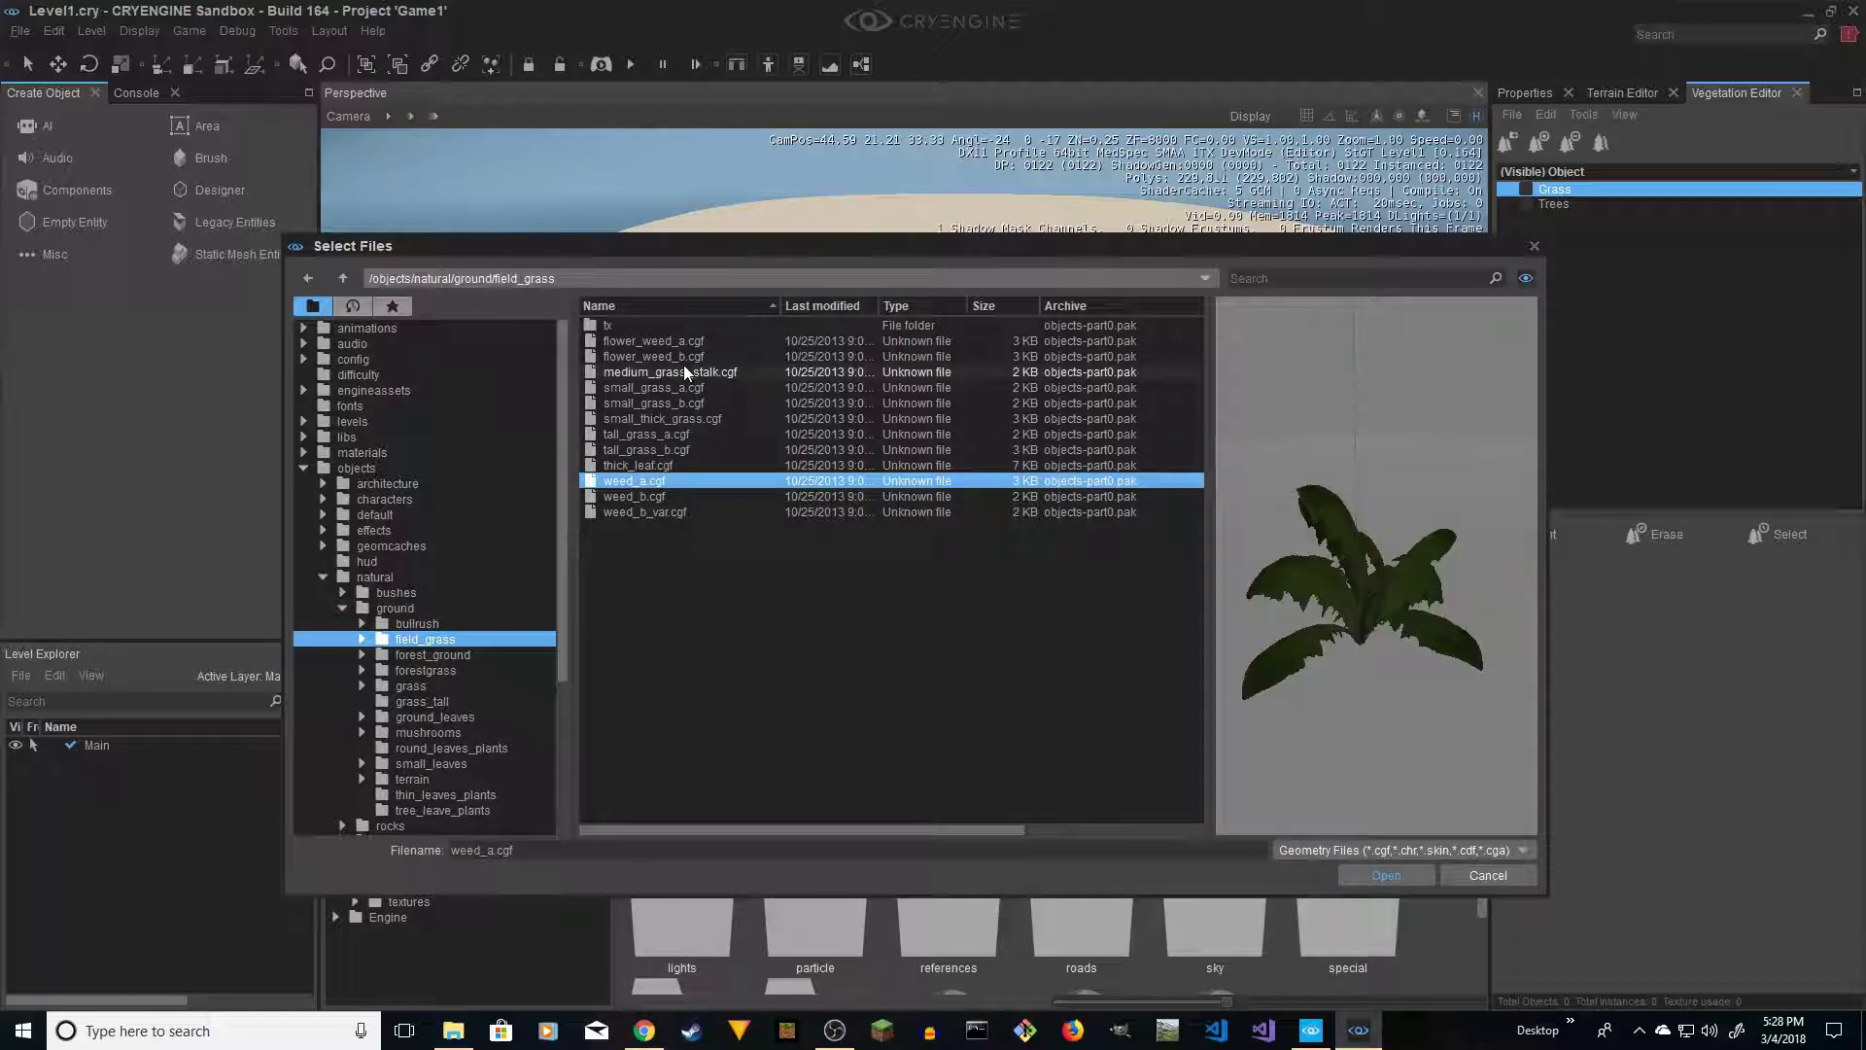
{"action": "key", "text": "Up"}
{"action": "key", "text": "Up"}
{"action": "key", "text": "Up"}
{"action": "key", "text": "Up"}
{"action": "key", "text": "Up"}
{"action": "key", "text": "Up"}
{"action": "key", "text": "Up"}
{"action": "key", "text": "Up"}
{"action": "key", "text": "Up"}
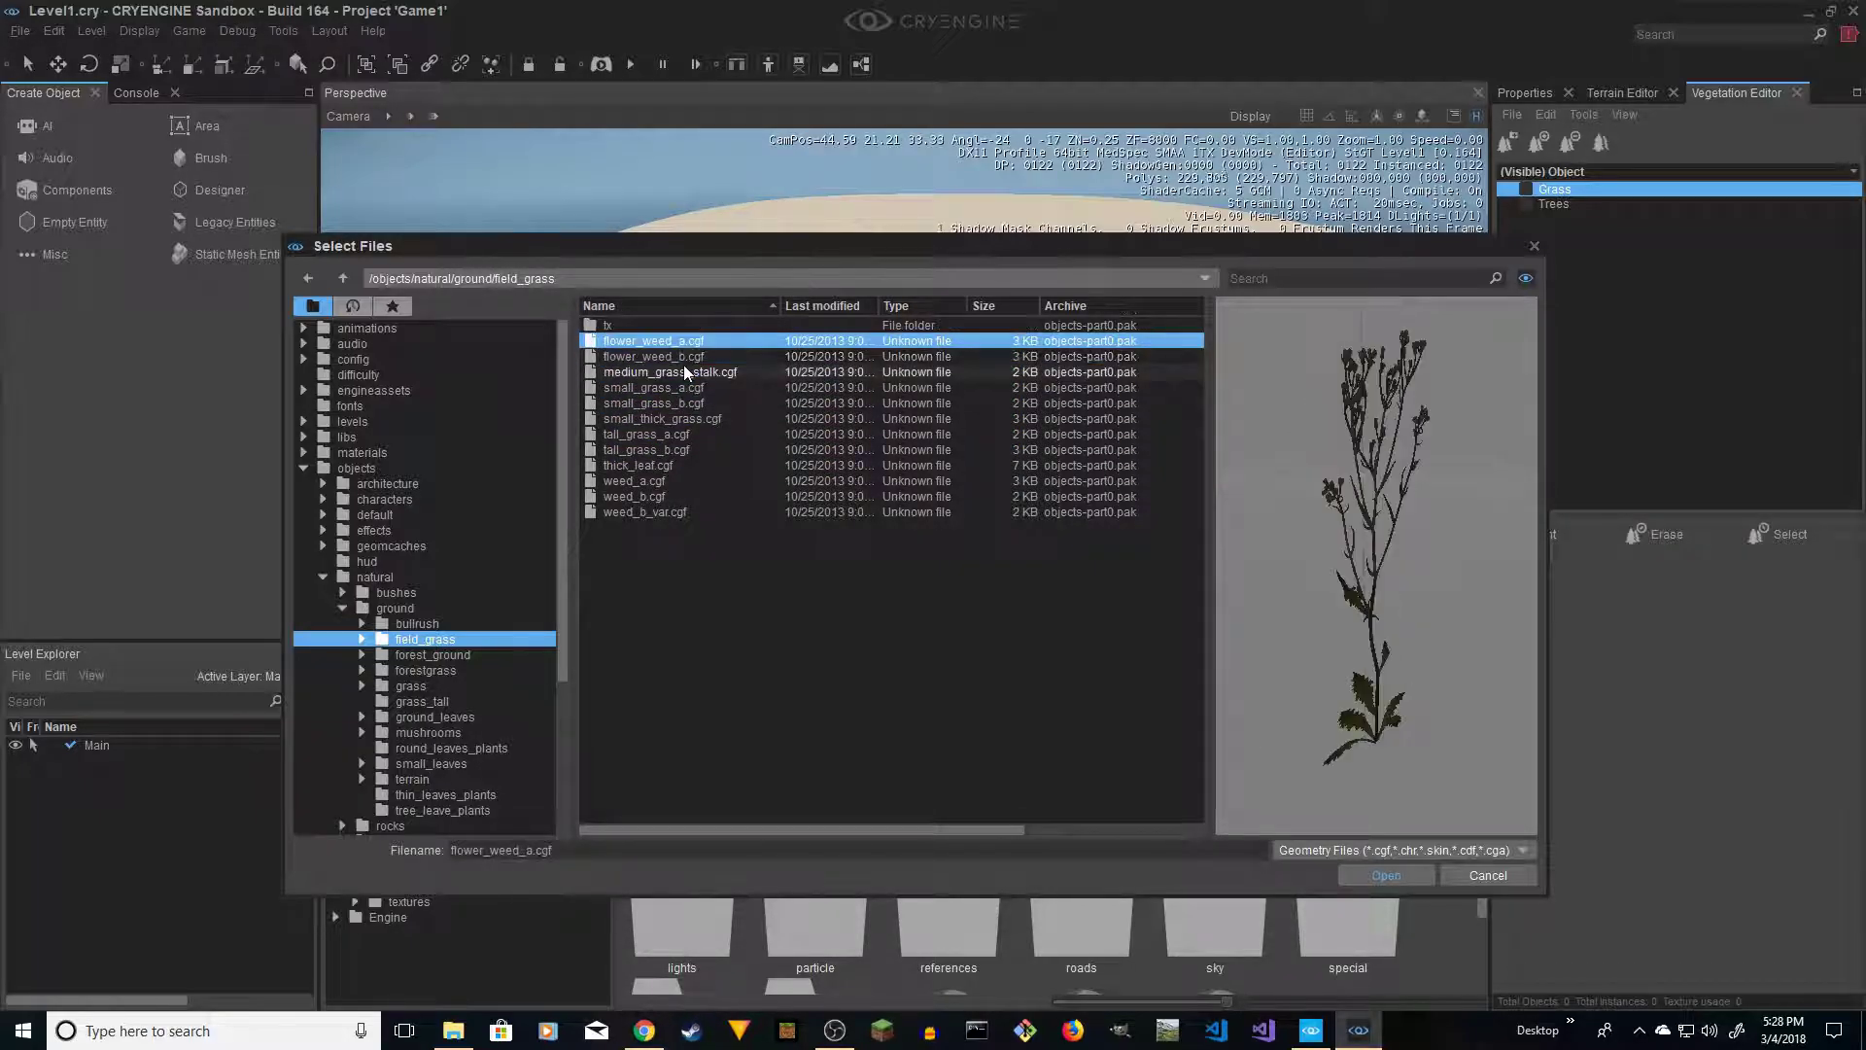
{"action": "key", "text": "Up"}
Add all field_grass models from flower_weed_a.cgf through weed_b_var.cgf to the Grass group
{"action": "key", "text": "Down"}
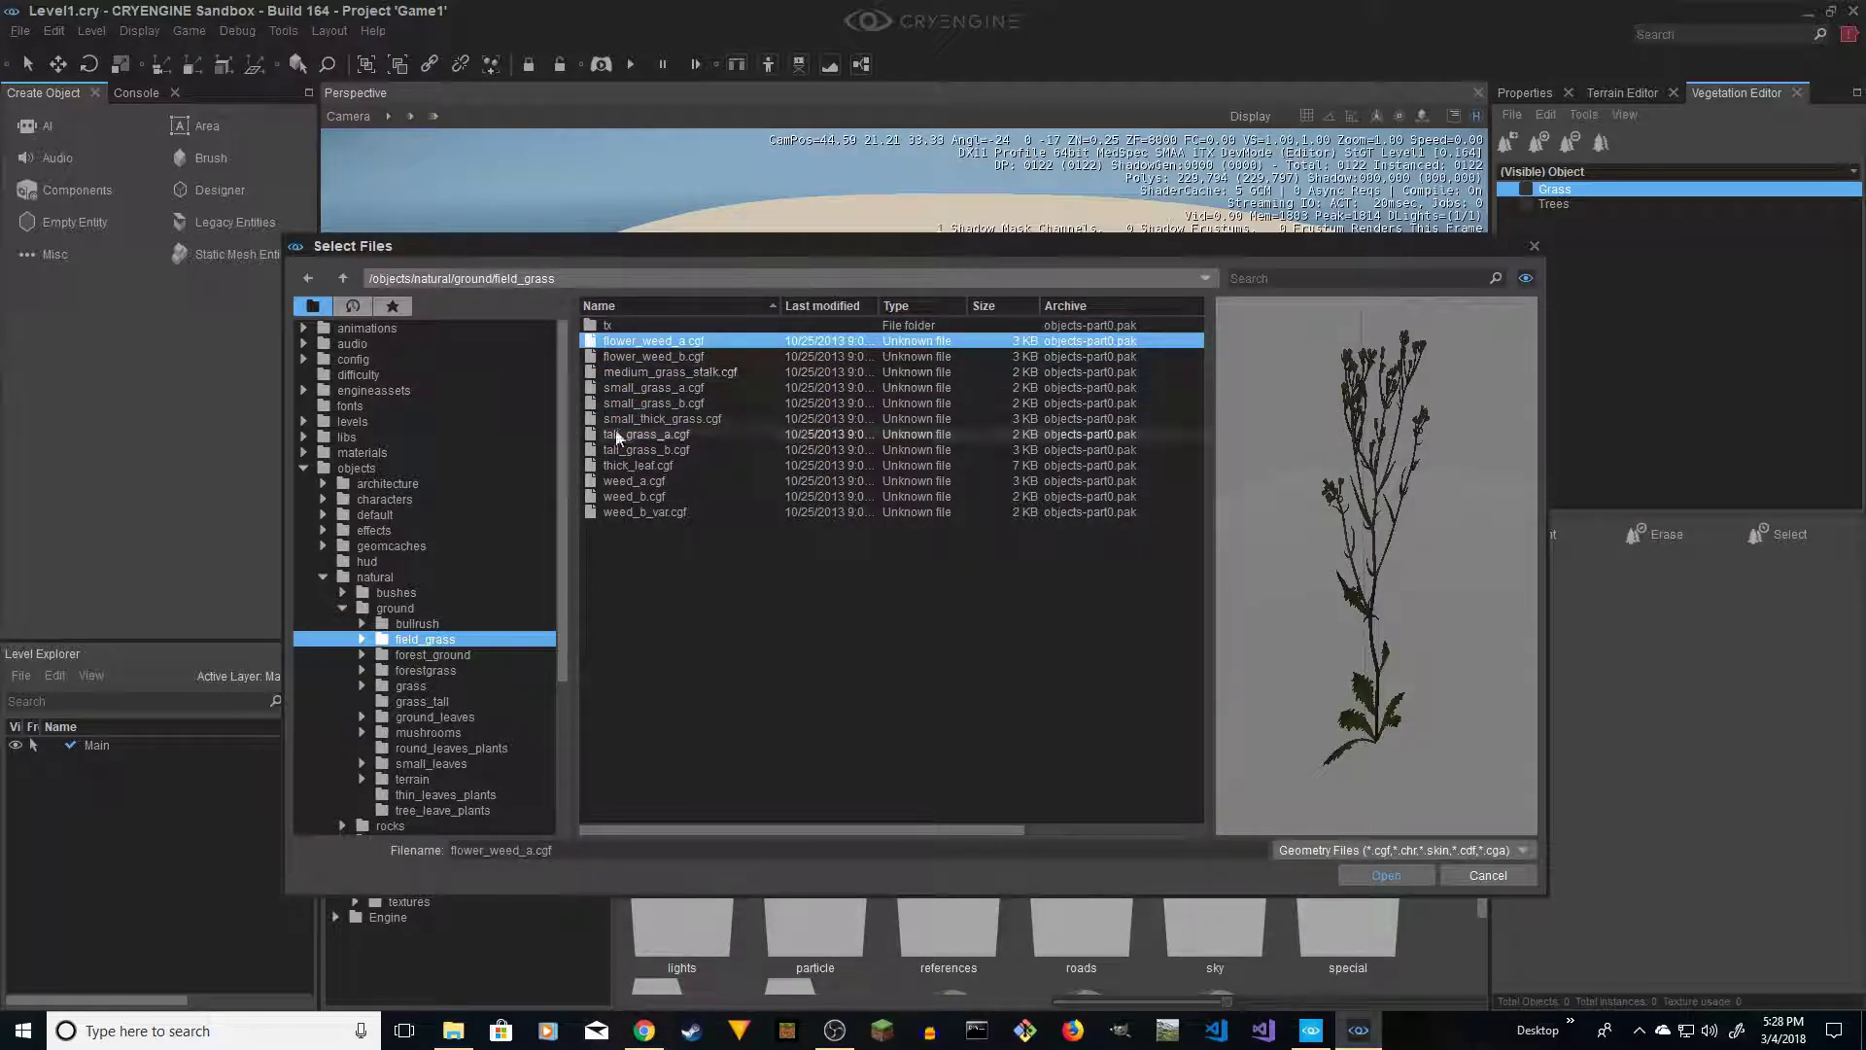
{"action": "left_click", "coordinate": [644, 510], "text": "shift"}
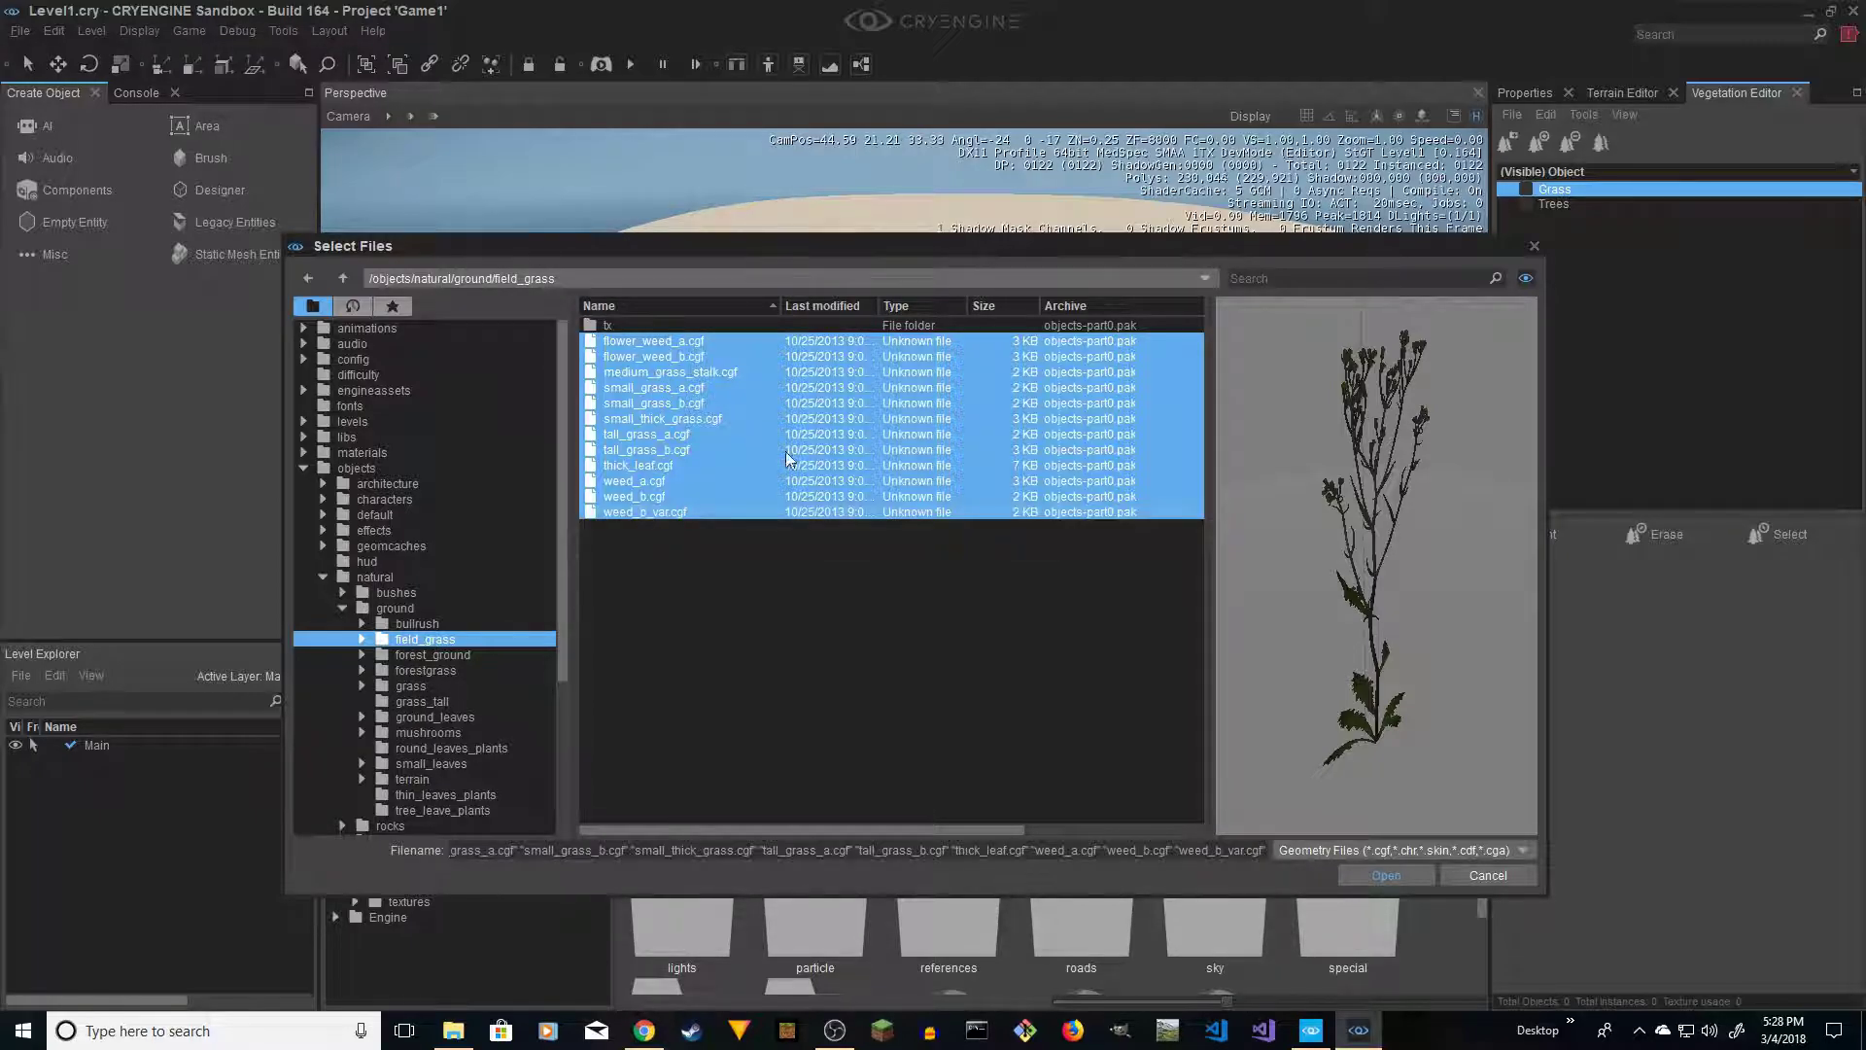
{"action": "left_click", "coordinate": [1387, 875]}
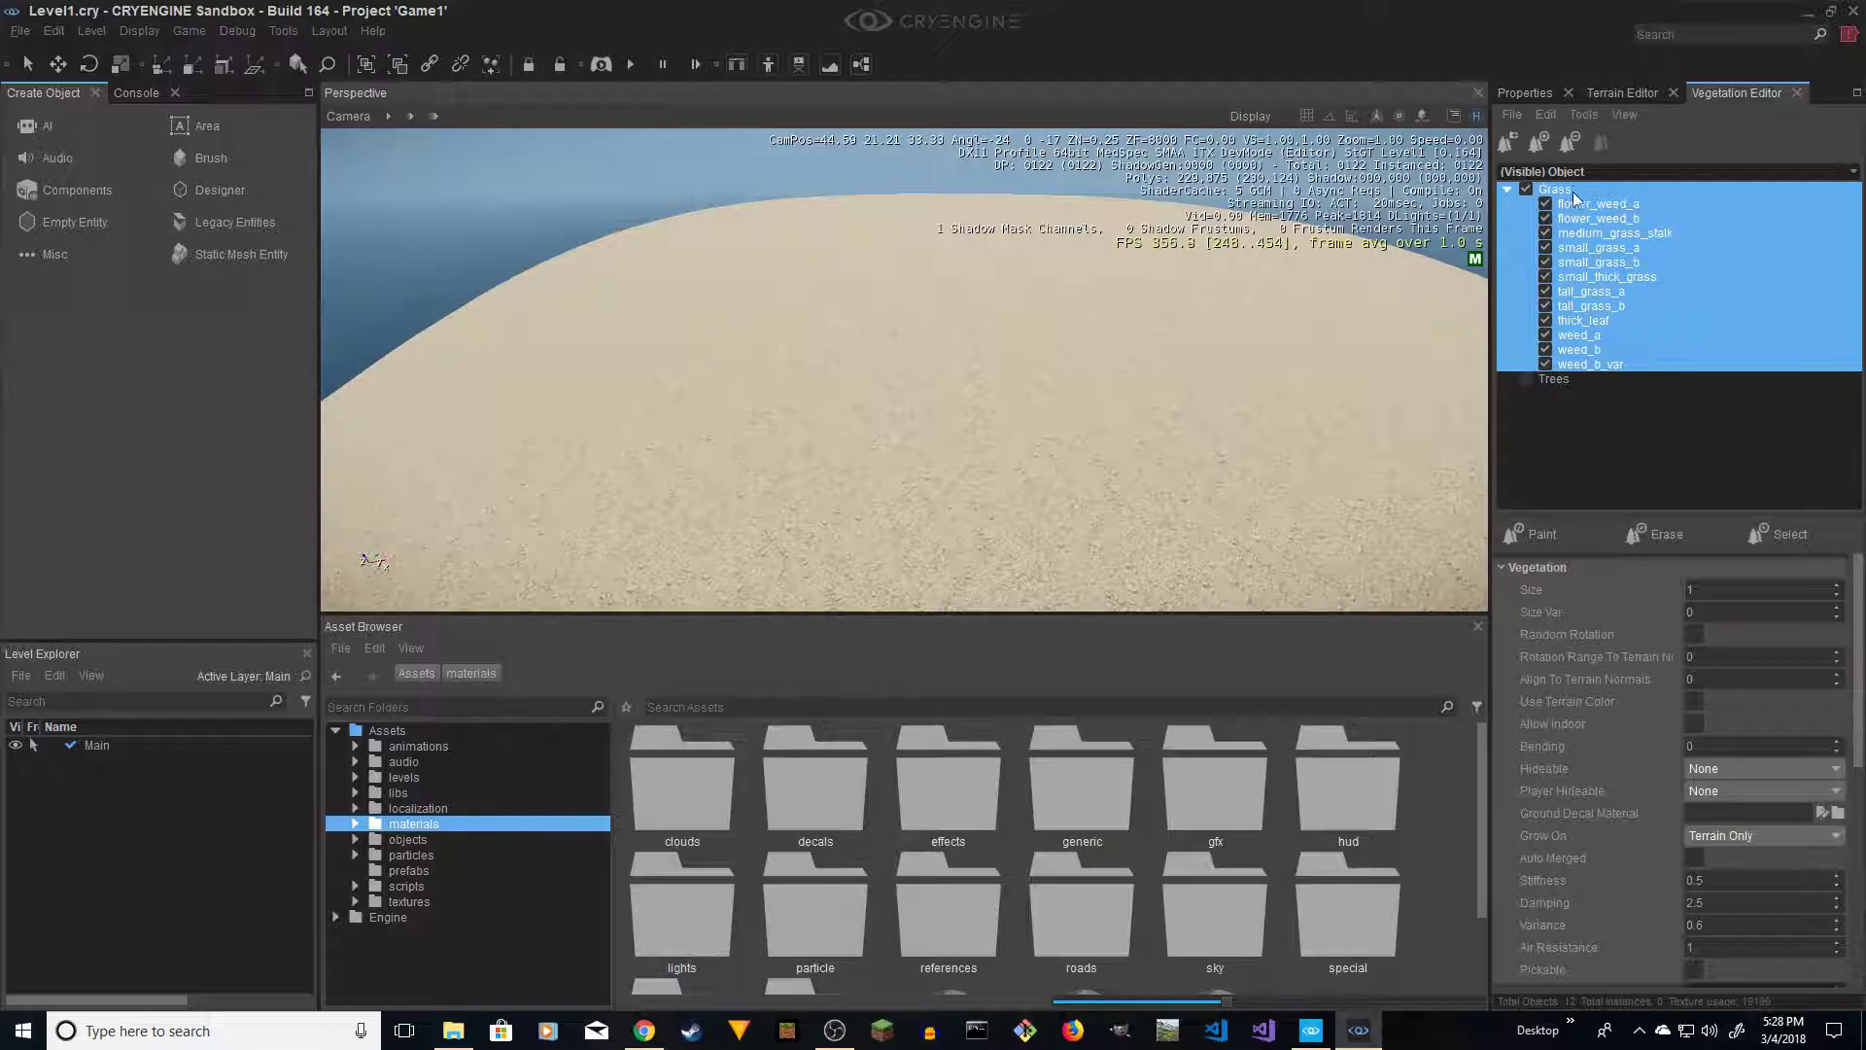
{"action": "left_click", "coordinate": [1504, 190]}
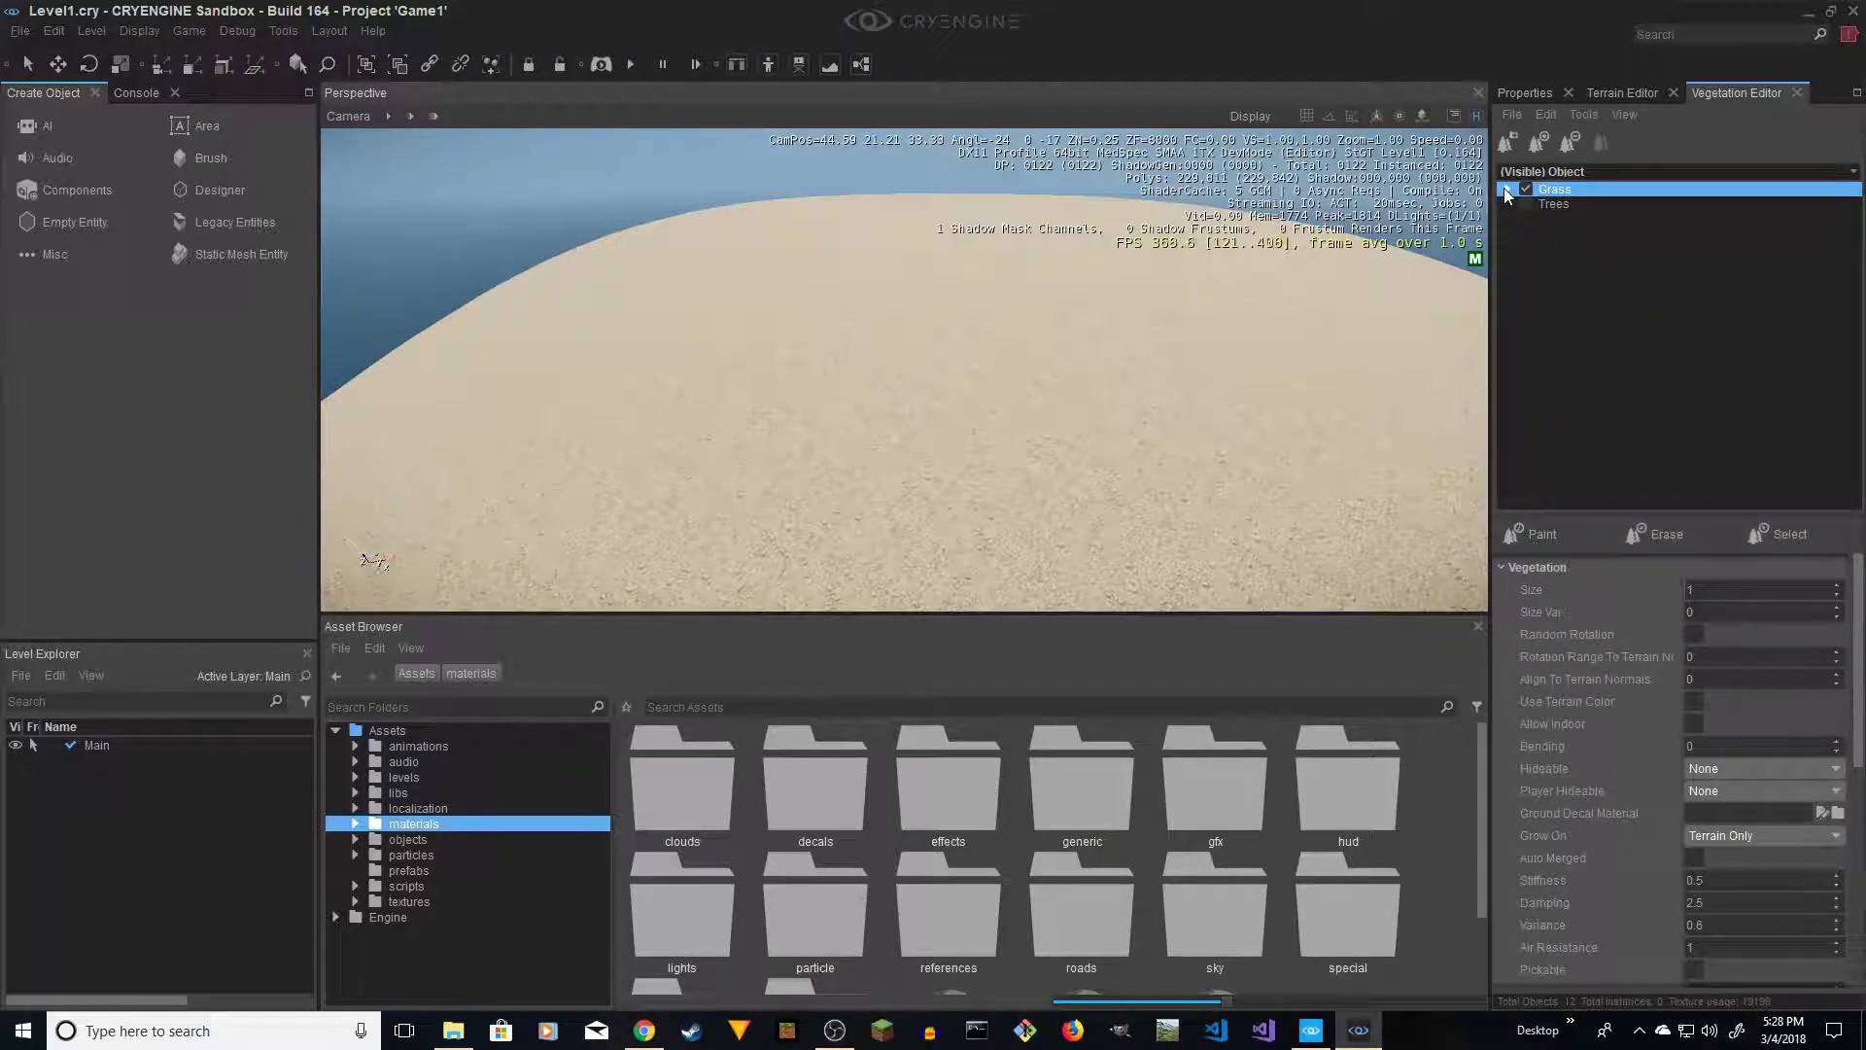
{"action": "left_click", "coordinate": [1506, 189]}
{"action": "left_click", "coordinate": [1507, 190]}
{"action": "left_click", "coordinate": [1564, 311]}
Enable Random Rotation for the whole Grass group and paint a patch of its vegetation on the island
{"action": "left_click", "coordinate": [1578, 189]}
{"action": "left_click", "coordinate": [1538, 537]}
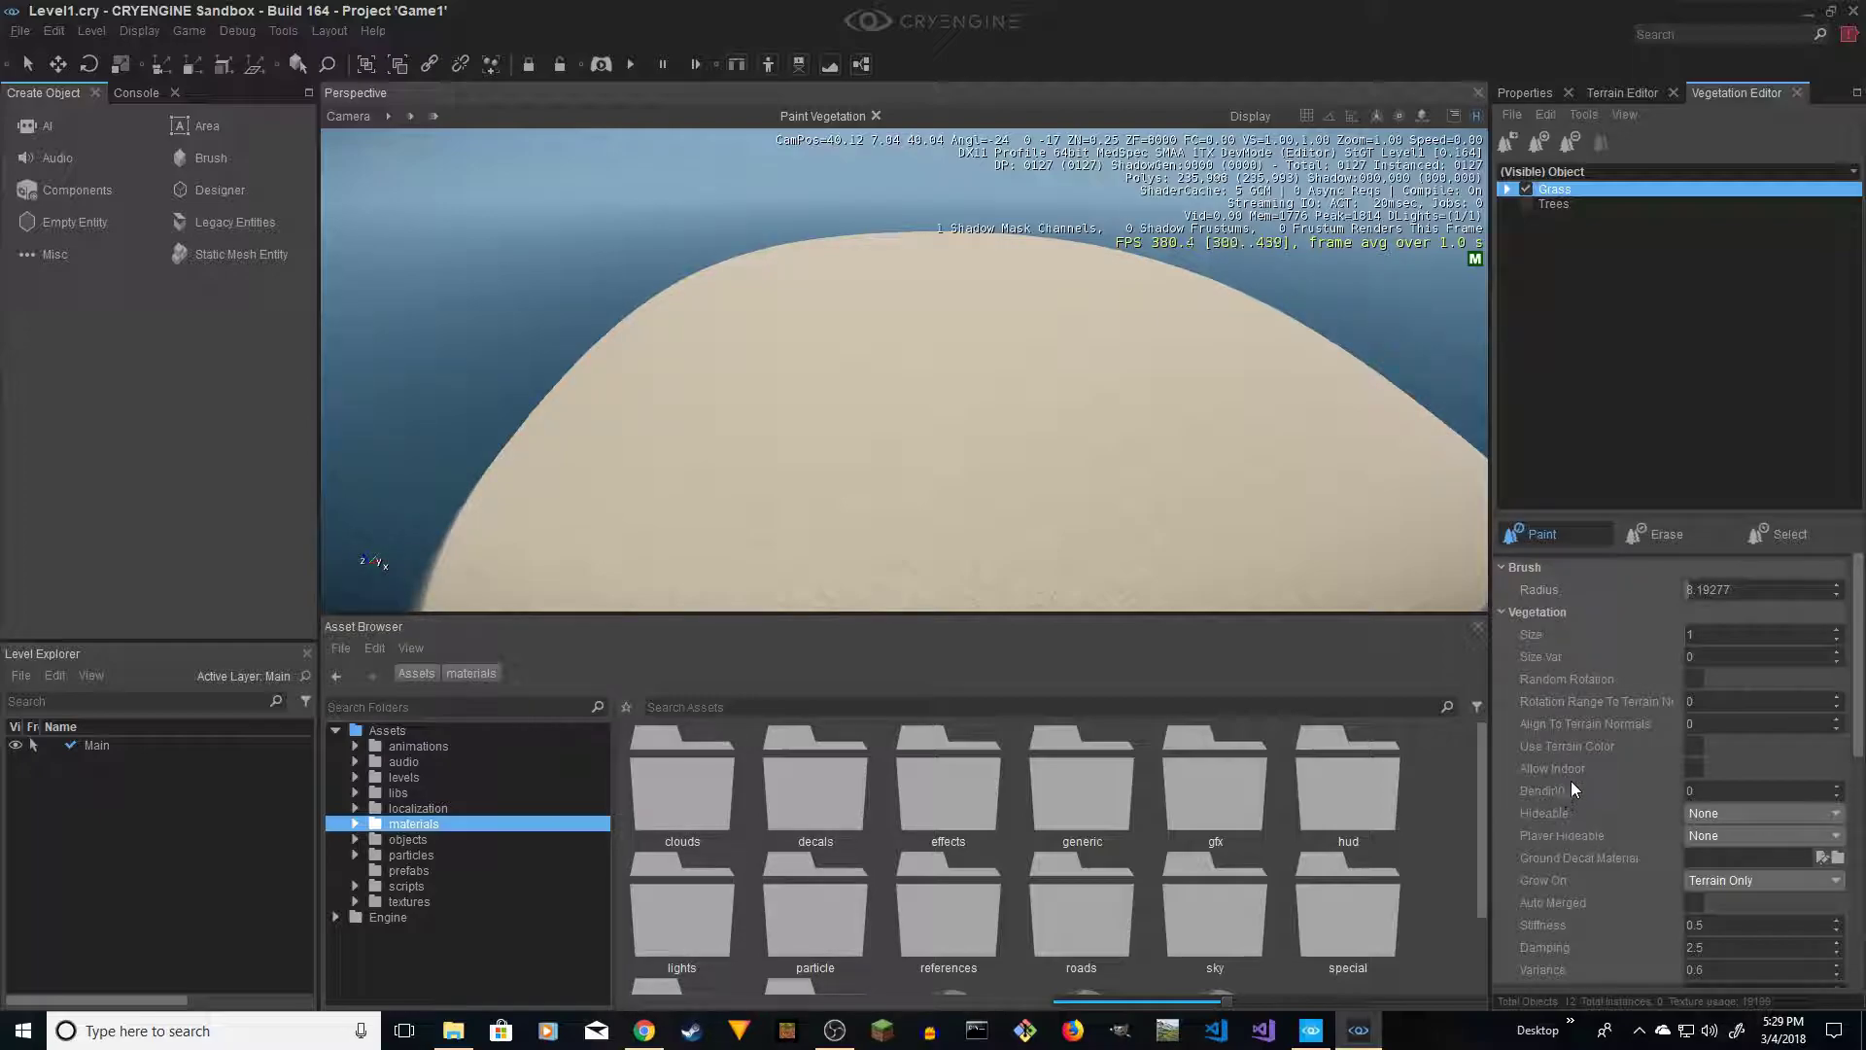
{"action": "scroll", "coordinate": [1576, 671], "scroll_direction": "down", "scroll_amount": 1}
{"action": "left_click", "coordinate": [1693, 658]}
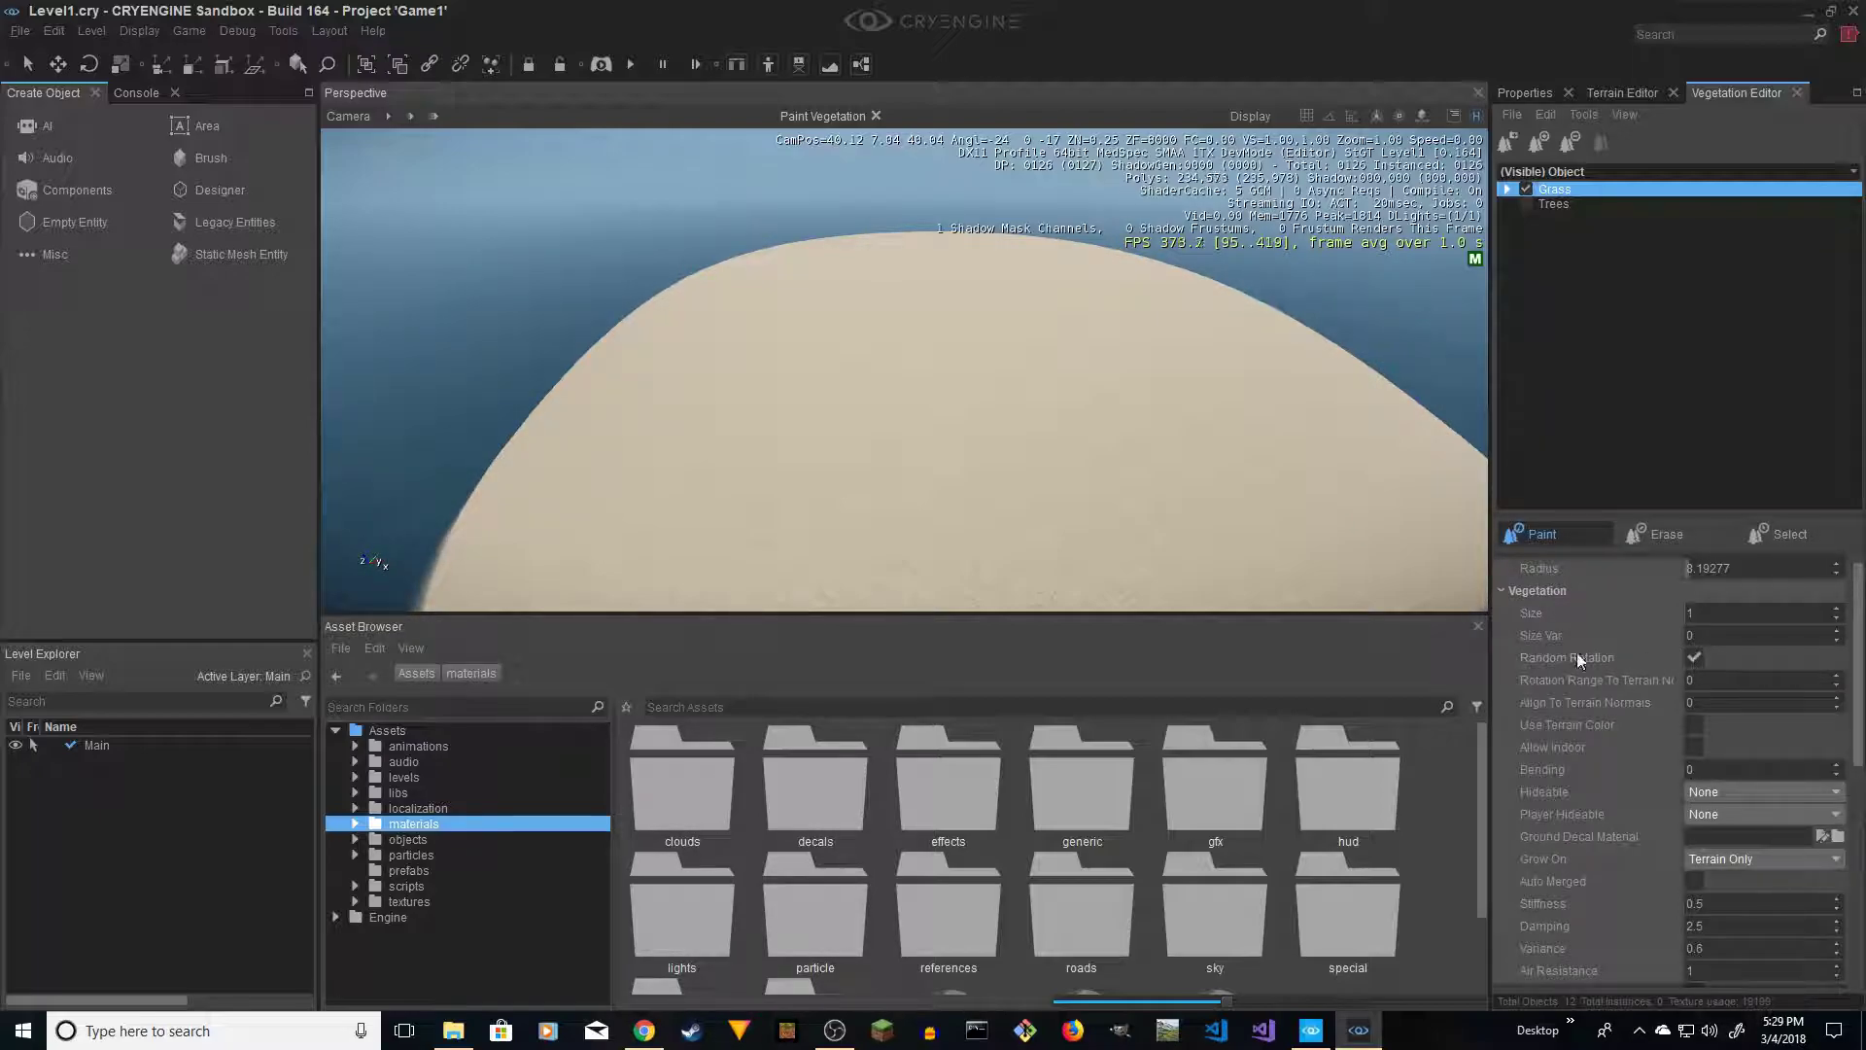
{"action": "left_click", "coordinate": [896, 445]}
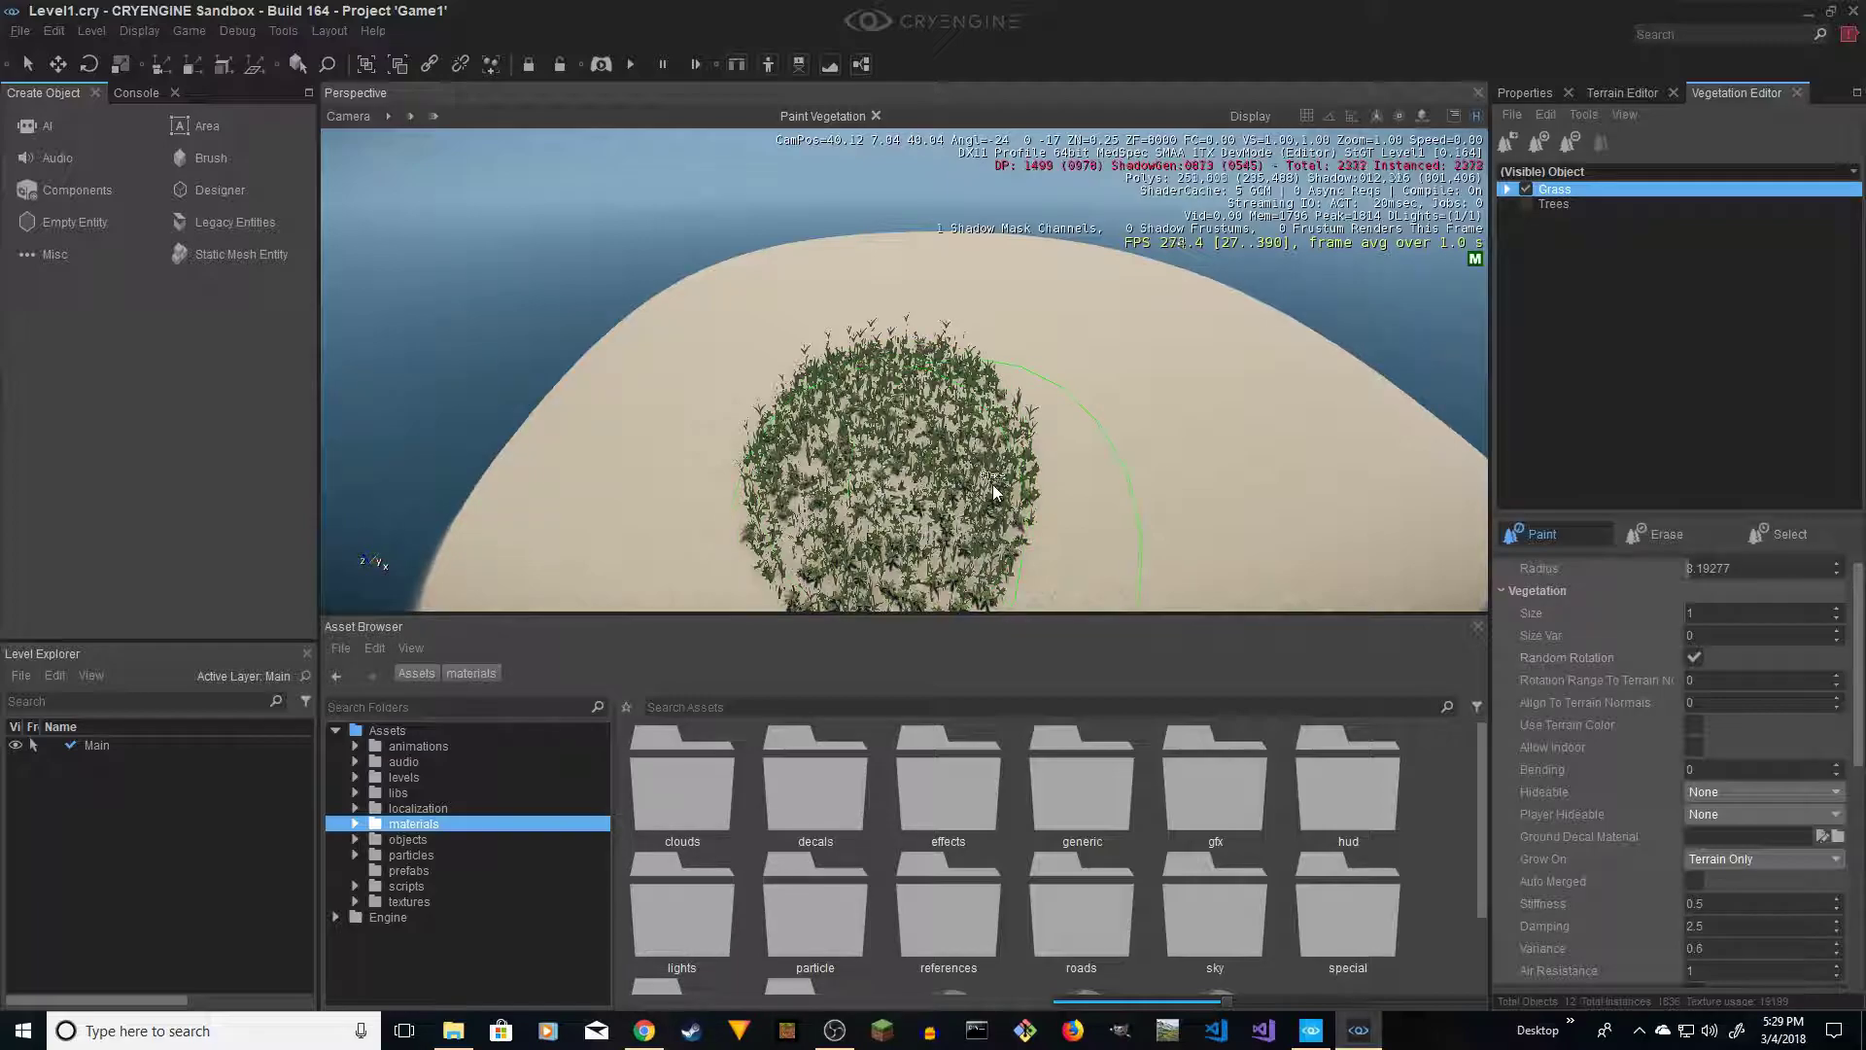
Erase the dense patch of Grass group vegetation painted on the island
{"action": "key", "text": "w"}
{"action": "mouse_move", "coordinate": [993, 484]}
{"action": "right_mouse_down"}
{"action": "mouse_move", "coordinate": [914, 491]}
{"action": "mouse_move", "coordinate": [933, 452]}
{"action": "mouse_move", "coordinate": [973, 466]}
{"action": "right_mouse_up"}
{"action": "key", "text": "s"}
{"action": "key", "text": "w"}
{"action": "key", "text": "s"}
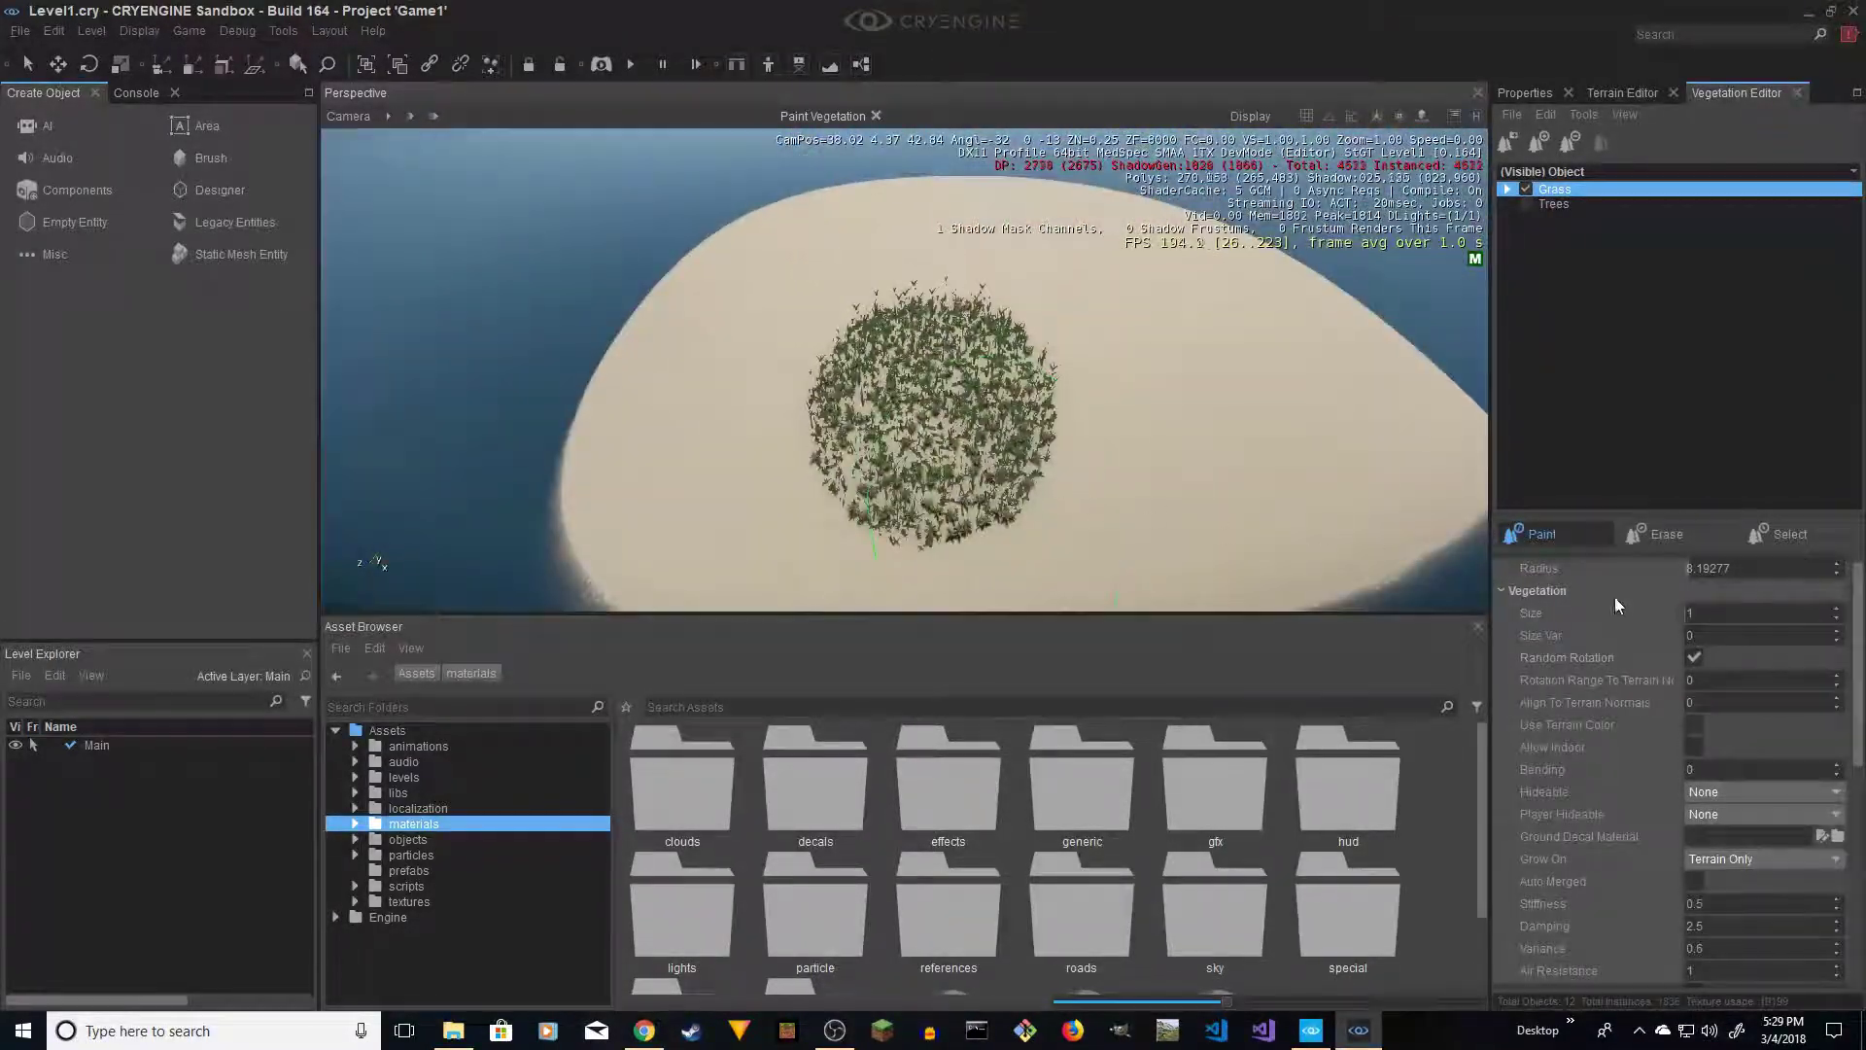
{"action": "left_click", "coordinate": [1662, 536]}
{"action": "left_click_drag", "start_coordinate": [888, 425], "coordinate": [987, 404]}
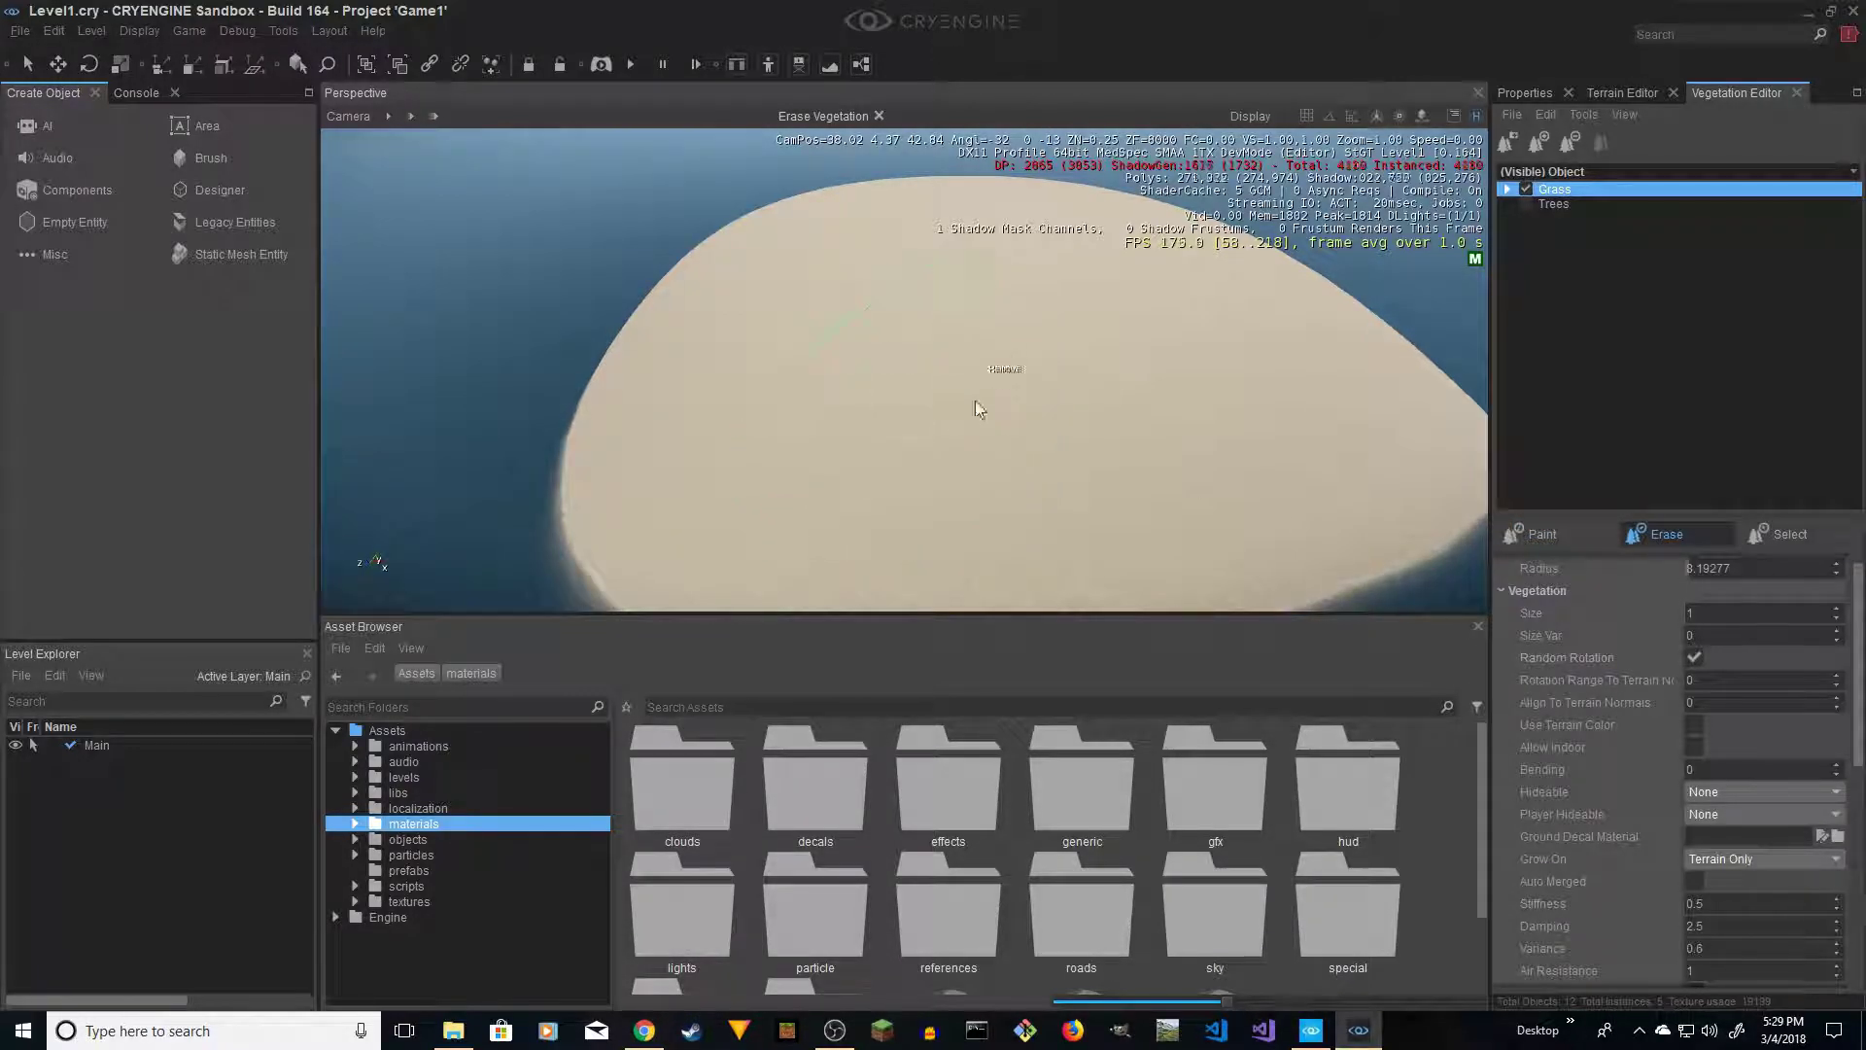
Set the Grass group's Density to 10 and paint its vegetation across the middle of the island
{"action": "left_click", "coordinate": [1537, 533]}
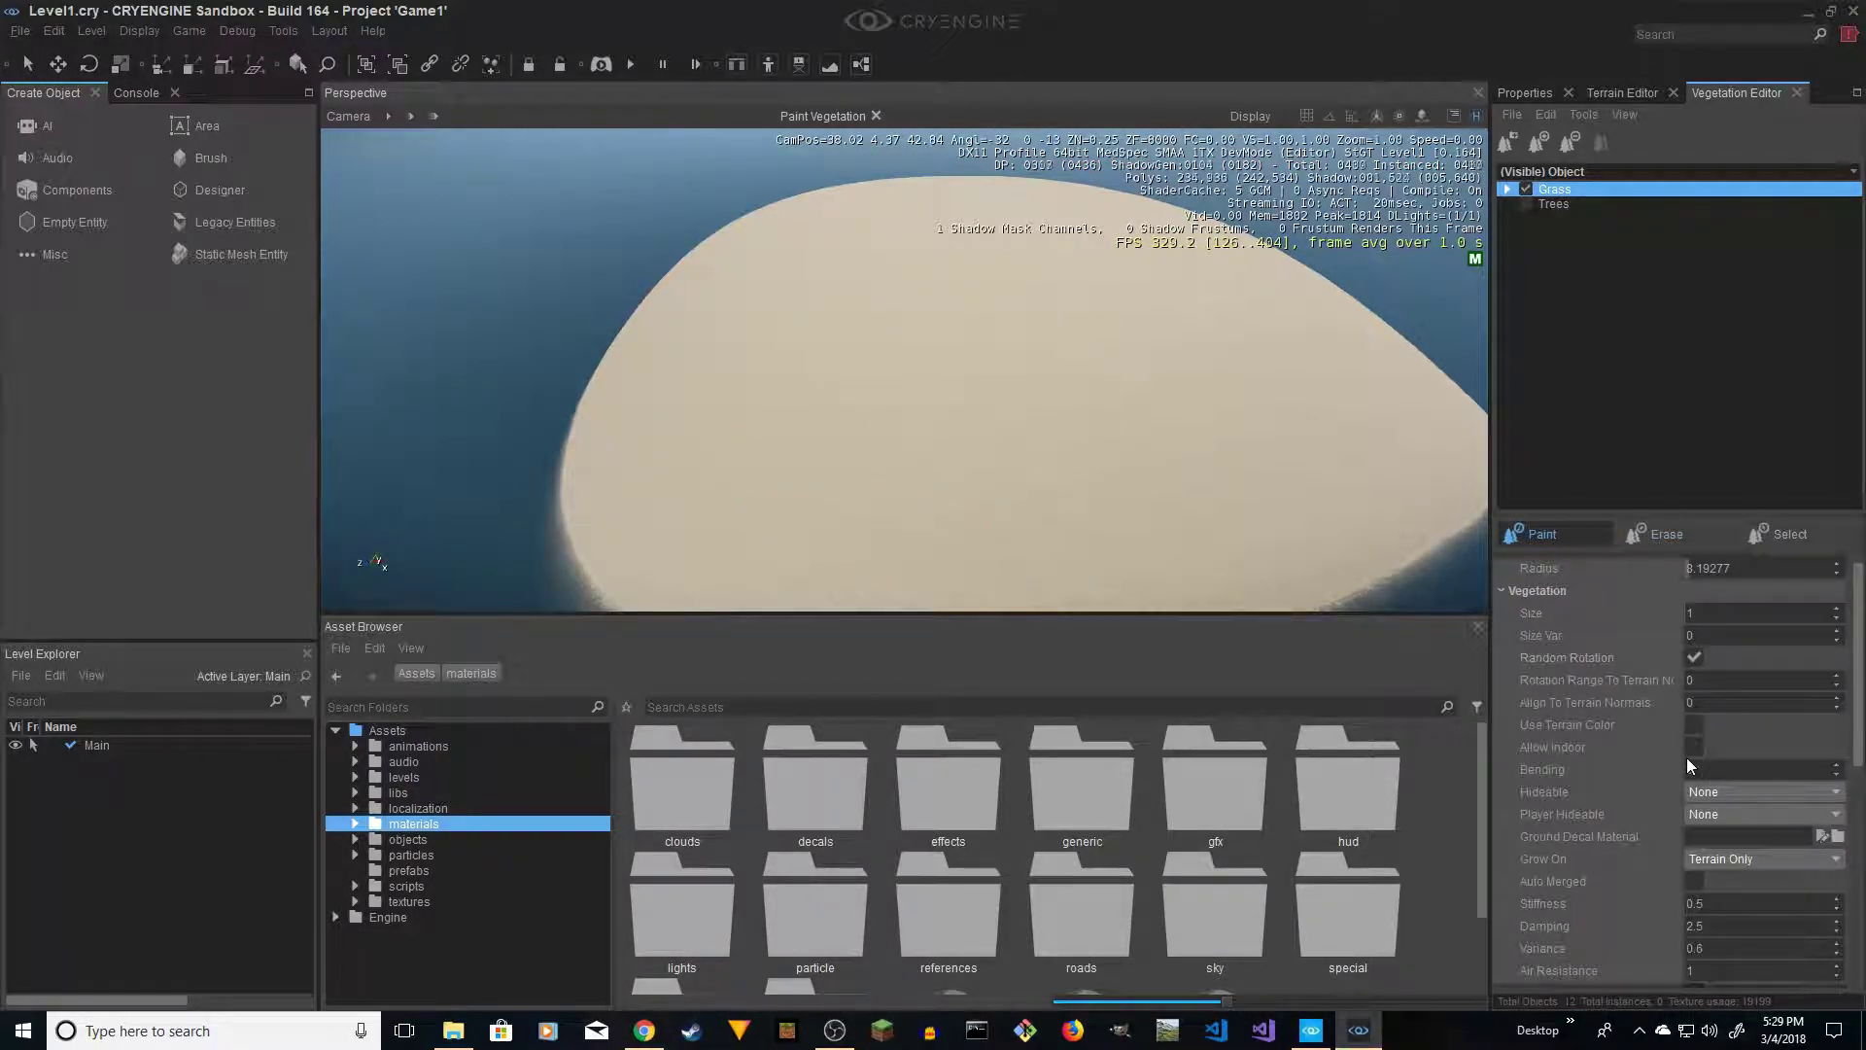
{"action": "scroll", "coordinate": [1664, 745], "scroll_direction": "down", "scroll_amount": 2}
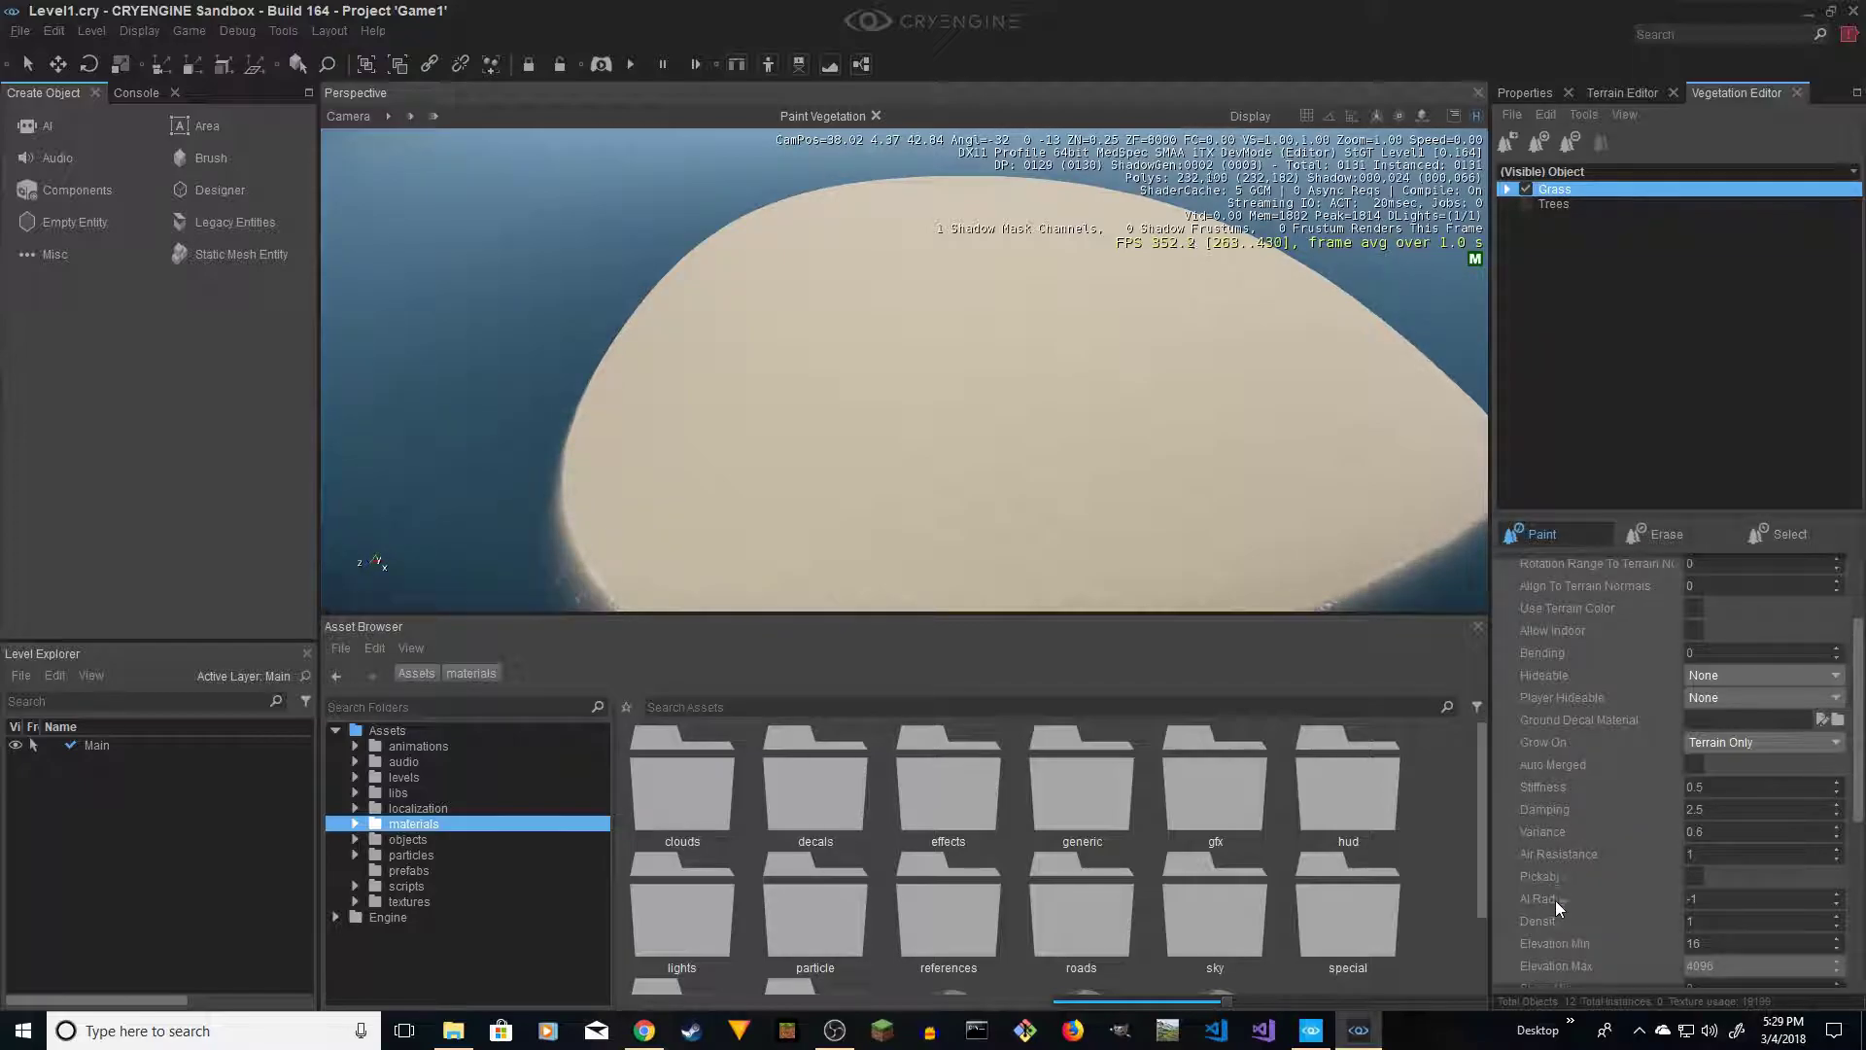
{"action": "scroll", "coordinate": [1662, 859], "scroll_direction": "down", "scroll_amount": 2}
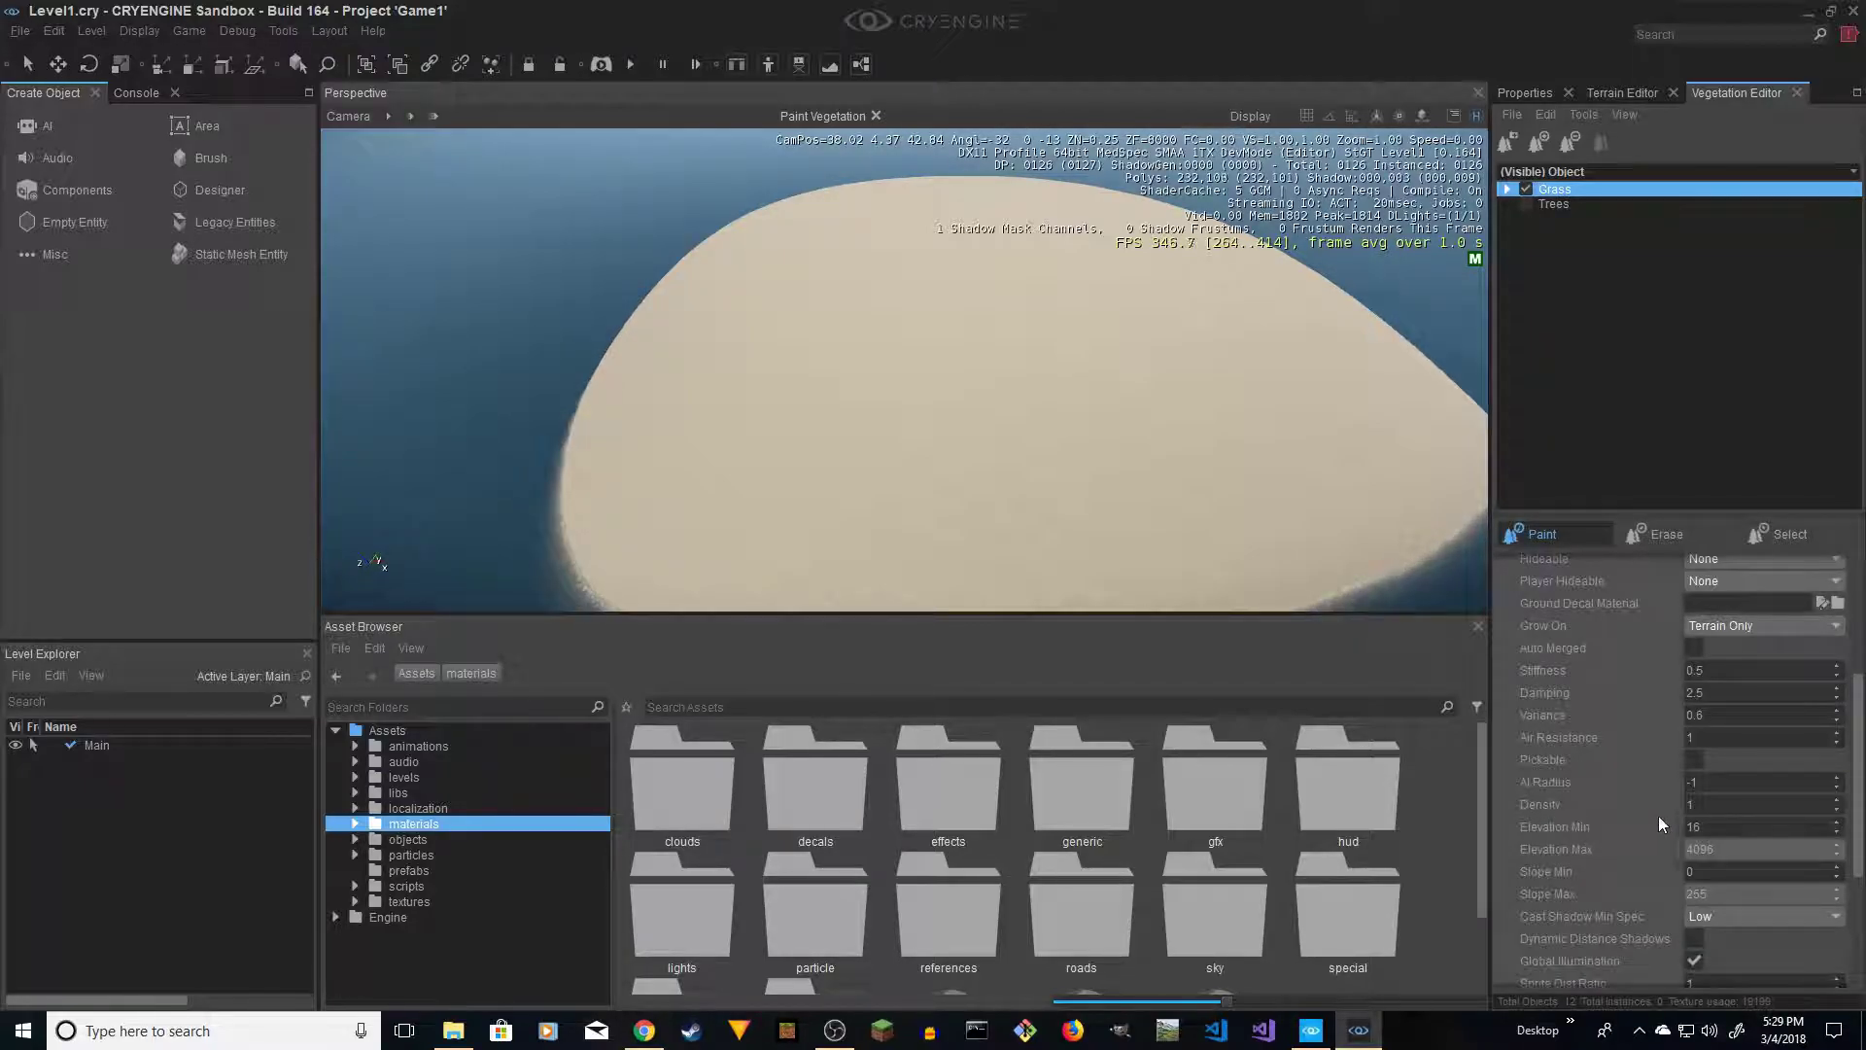
{"action": "left_click", "coordinate": [1701, 803]}
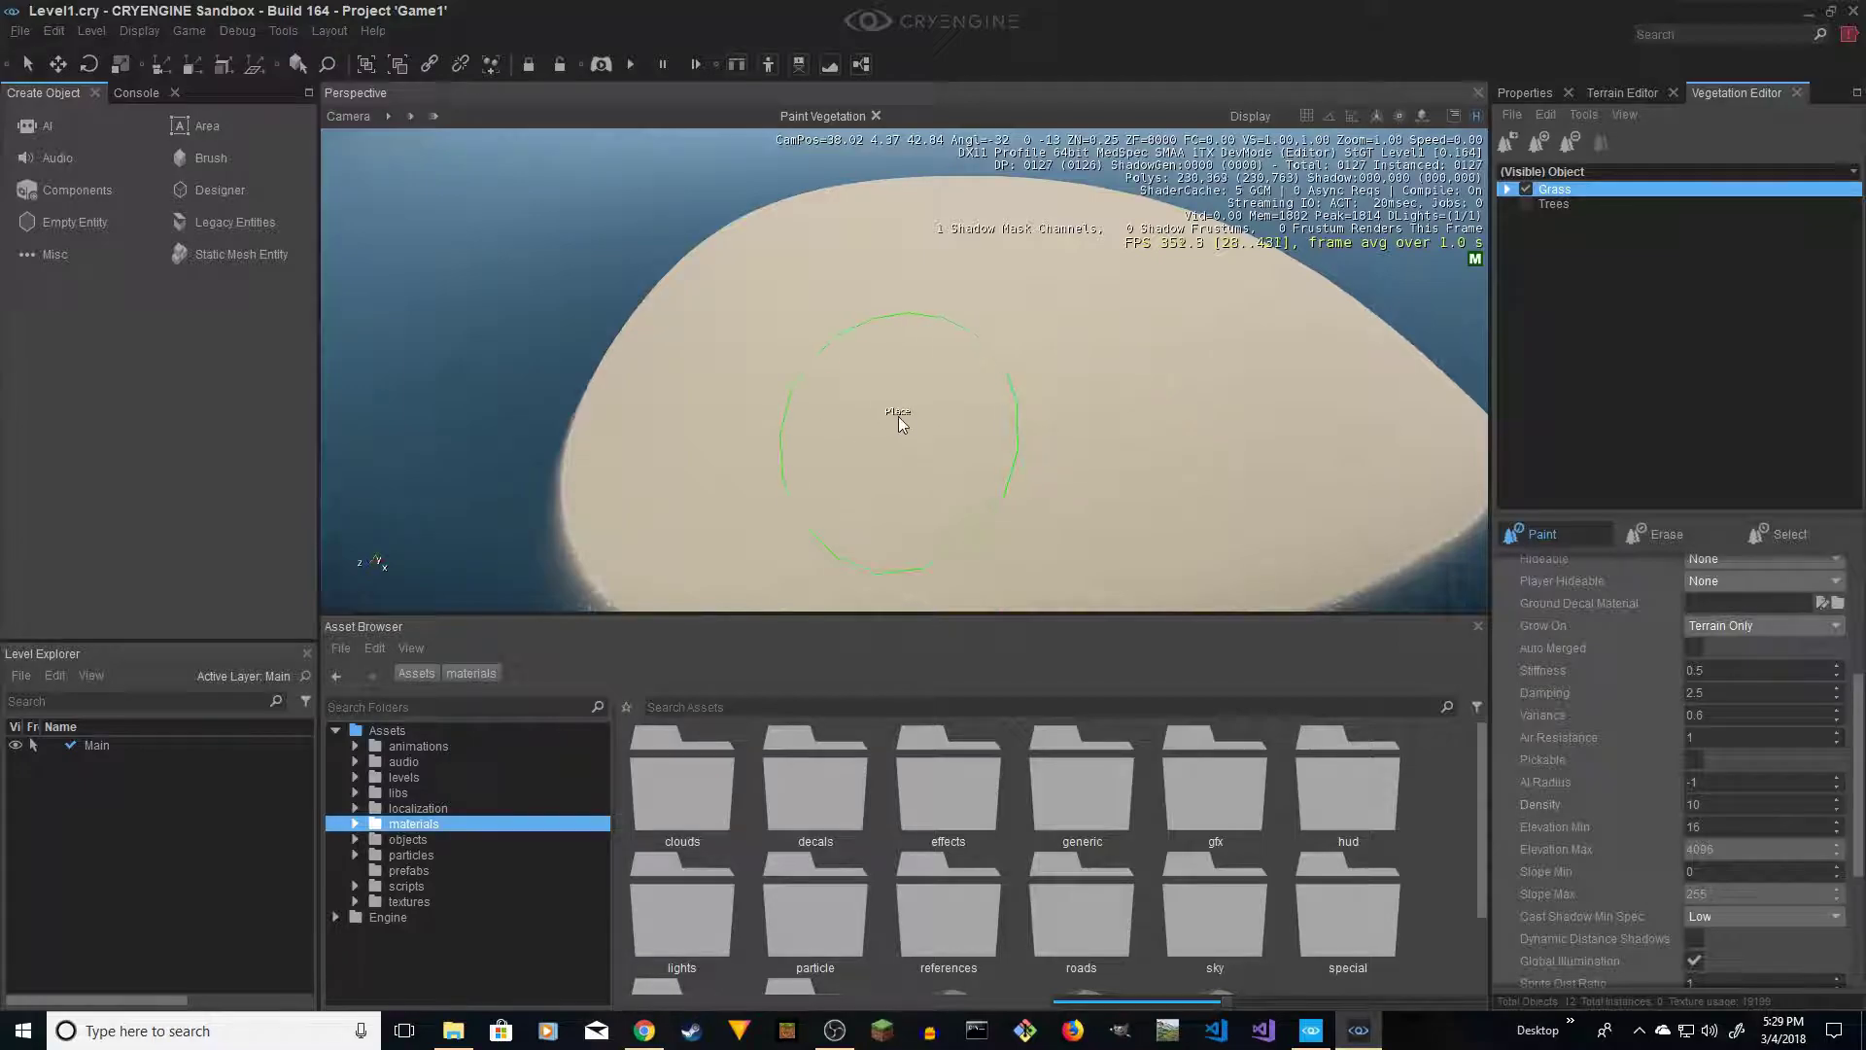
{"action": "left_click", "coordinate": [935, 423]}
{"action": "mouse_move", "coordinate": [933, 438]}
{"action": "left_mouse_down"}
{"action": "mouse_move", "coordinate": [1006, 427]}
{"action": "mouse_move", "coordinate": [787, 369]}
{"action": "mouse_move", "coordinate": [913, 262]}
{"action": "mouse_move", "coordinate": [1241, 388]}
{"action": "mouse_move", "coordinate": [1263, 442]}
{"action": "left_mouse_up"}
{"action": "right_click_drag", "start_coordinate": [962, 422], "coordinate": [939, 447]}
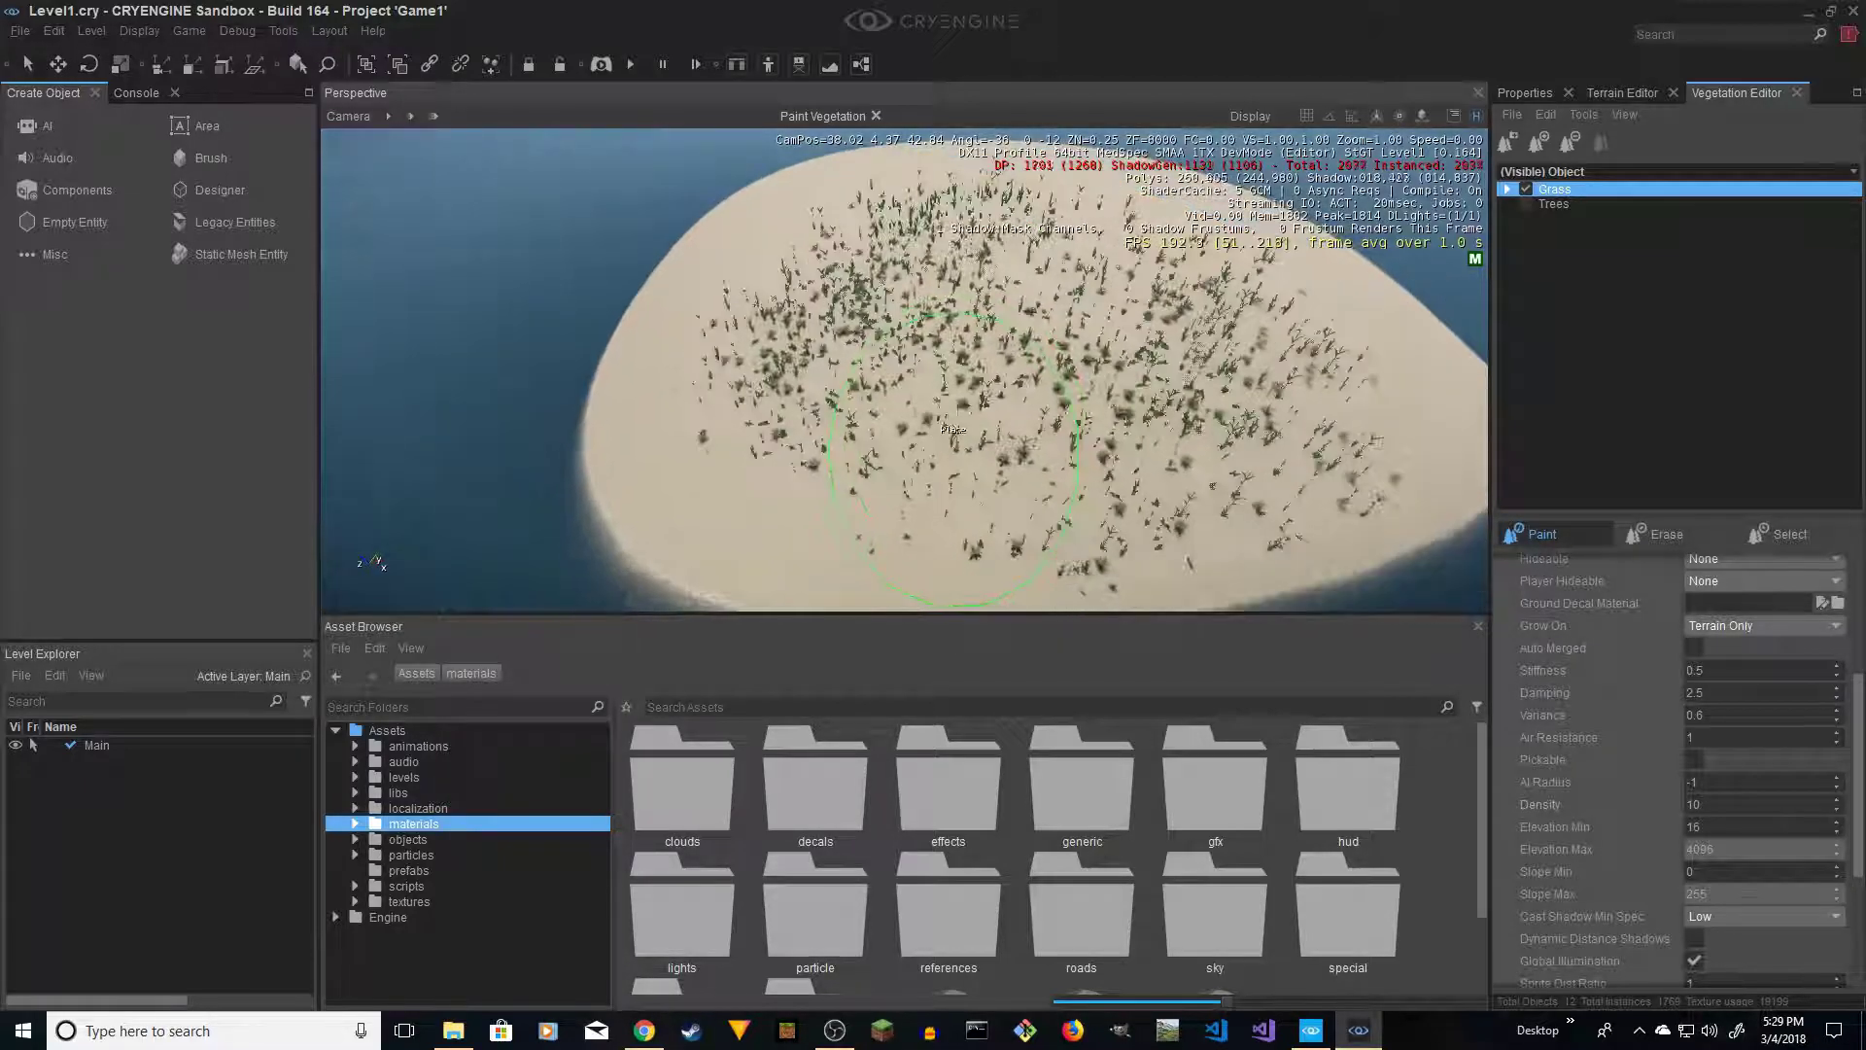
Extend the painted grass toward the far edge and both sides of the island
{"action": "scroll", "coordinate": [939, 447], "scroll_direction": "up", "scroll_amount": 3}
{"action": "scroll", "coordinate": [939, 447], "scroll_direction": "down", "scroll_amount": 3}
{"action": "mouse_move", "coordinate": [939, 449]}
{"action": "left_mouse_down"}
{"action": "mouse_move", "coordinate": [758, 472]}
{"action": "mouse_move", "coordinate": [797, 311]}
{"action": "mouse_move", "coordinate": [932, 194]}
{"action": "mouse_move", "coordinate": [1225, 254]}
{"action": "mouse_move", "coordinate": [1283, 369]}
{"action": "mouse_move", "coordinate": [1103, 388]}
{"action": "mouse_move", "coordinate": [748, 306]}
{"action": "mouse_move", "coordinate": [724, 442]}
{"action": "mouse_move", "coordinate": [1171, 520]}
{"action": "mouse_move", "coordinate": [1371, 360]}
{"action": "mouse_move", "coordinate": [1093, 189]}
{"action": "left_mouse_up"}
{"action": "mouse_move", "coordinate": [746, 260]}
{"action": "left_mouse_down"}
{"action": "mouse_move", "coordinate": [670, 409]}
{"action": "mouse_move", "coordinate": [710, 496]}
{"action": "mouse_move", "coordinate": [1176, 467]}
{"action": "left_mouse_up"}
{"action": "scroll", "coordinate": [1167, 388], "scroll_direction": "up", "scroll_amount": 3}
{"action": "scroll", "coordinate": [1165, 332], "scroll_direction": "up", "scroll_amount": 3}
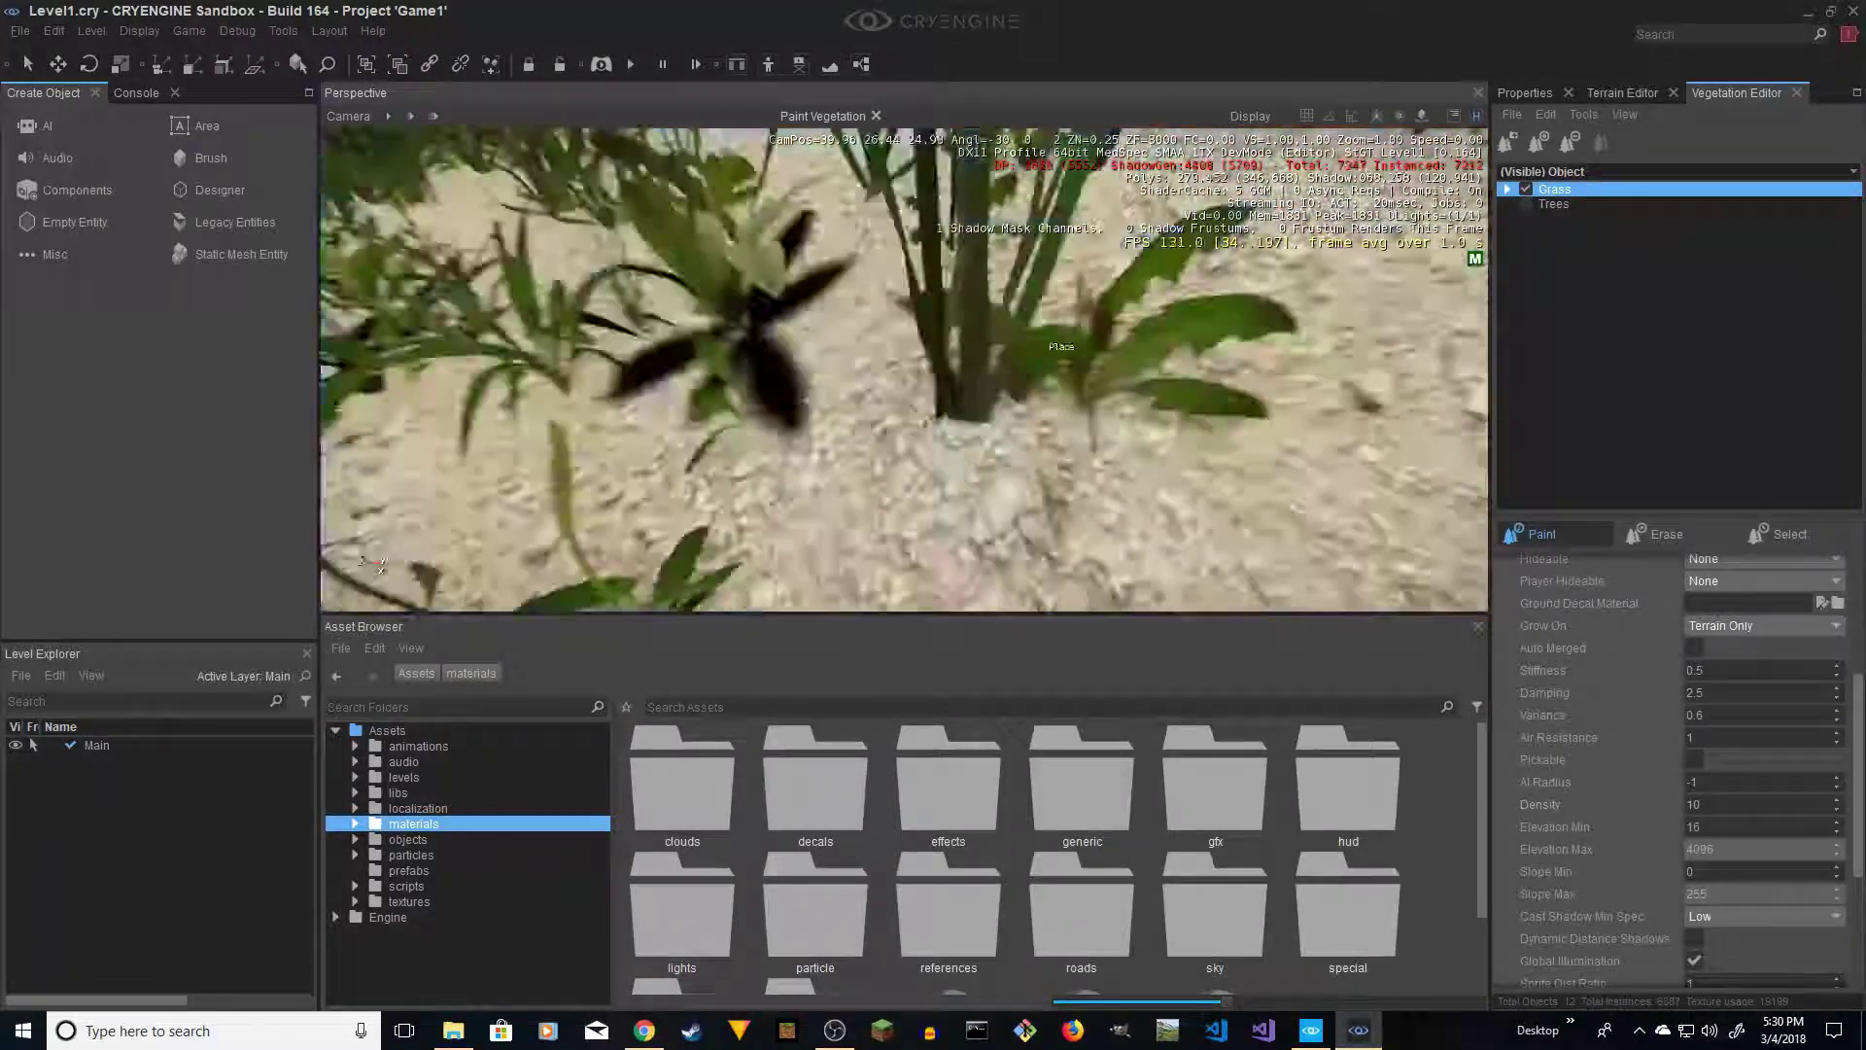
Paint more Grass group vegetation over the bare sand along the island's other side
{"action": "scroll", "coordinate": [1118, 345], "scroll_direction": "down", "scroll_amount": 3}
{"action": "scroll", "coordinate": [1058, 350], "scroll_direction": "down", "scroll_amount": 3}
{"action": "key", "text": "s"}
{"action": "key", "text": "d"}
{"action": "right_click_drag", "start_coordinate": [1057, 350], "coordinate": [1116, 359]}
{"action": "key", "text": "w"}
{"action": "key", "text": "s"}
{"action": "mouse_move", "coordinate": [1019, 388]}
{"action": "left_mouse_down"}
{"action": "mouse_move", "coordinate": [1275, 396]}
{"action": "mouse_move", "coordinate": [1228, 268]}
{"action": "left_mouse_up"}
{"action": "key", "text": "d"}
{"action": "right_click_drag", "start_coordinate": [1228, 268], "coordinate": [1223, 276]}
{"action": "key", "text": "w"}
{"action": "key", "text": "d"}
{"action": "left_click_drag", "start_coordinate": [975, 434], "coordinate": [1078, 439]}
{"action": "right_click_drag", "start_coordinate": [1081, 439], "coordinate": [1096, 406]}
{"action": "key", "text": "w"}
{"action": "mouse_move", "coordinate": [1096, 406]}
{"action": "left_mouse_down"}
{"action": "mouse_move", "coordinate": [734, 375]}
{"action": "mouse_move", "coordinate": [855, 413]}
{"action": "left_mouse_up"}
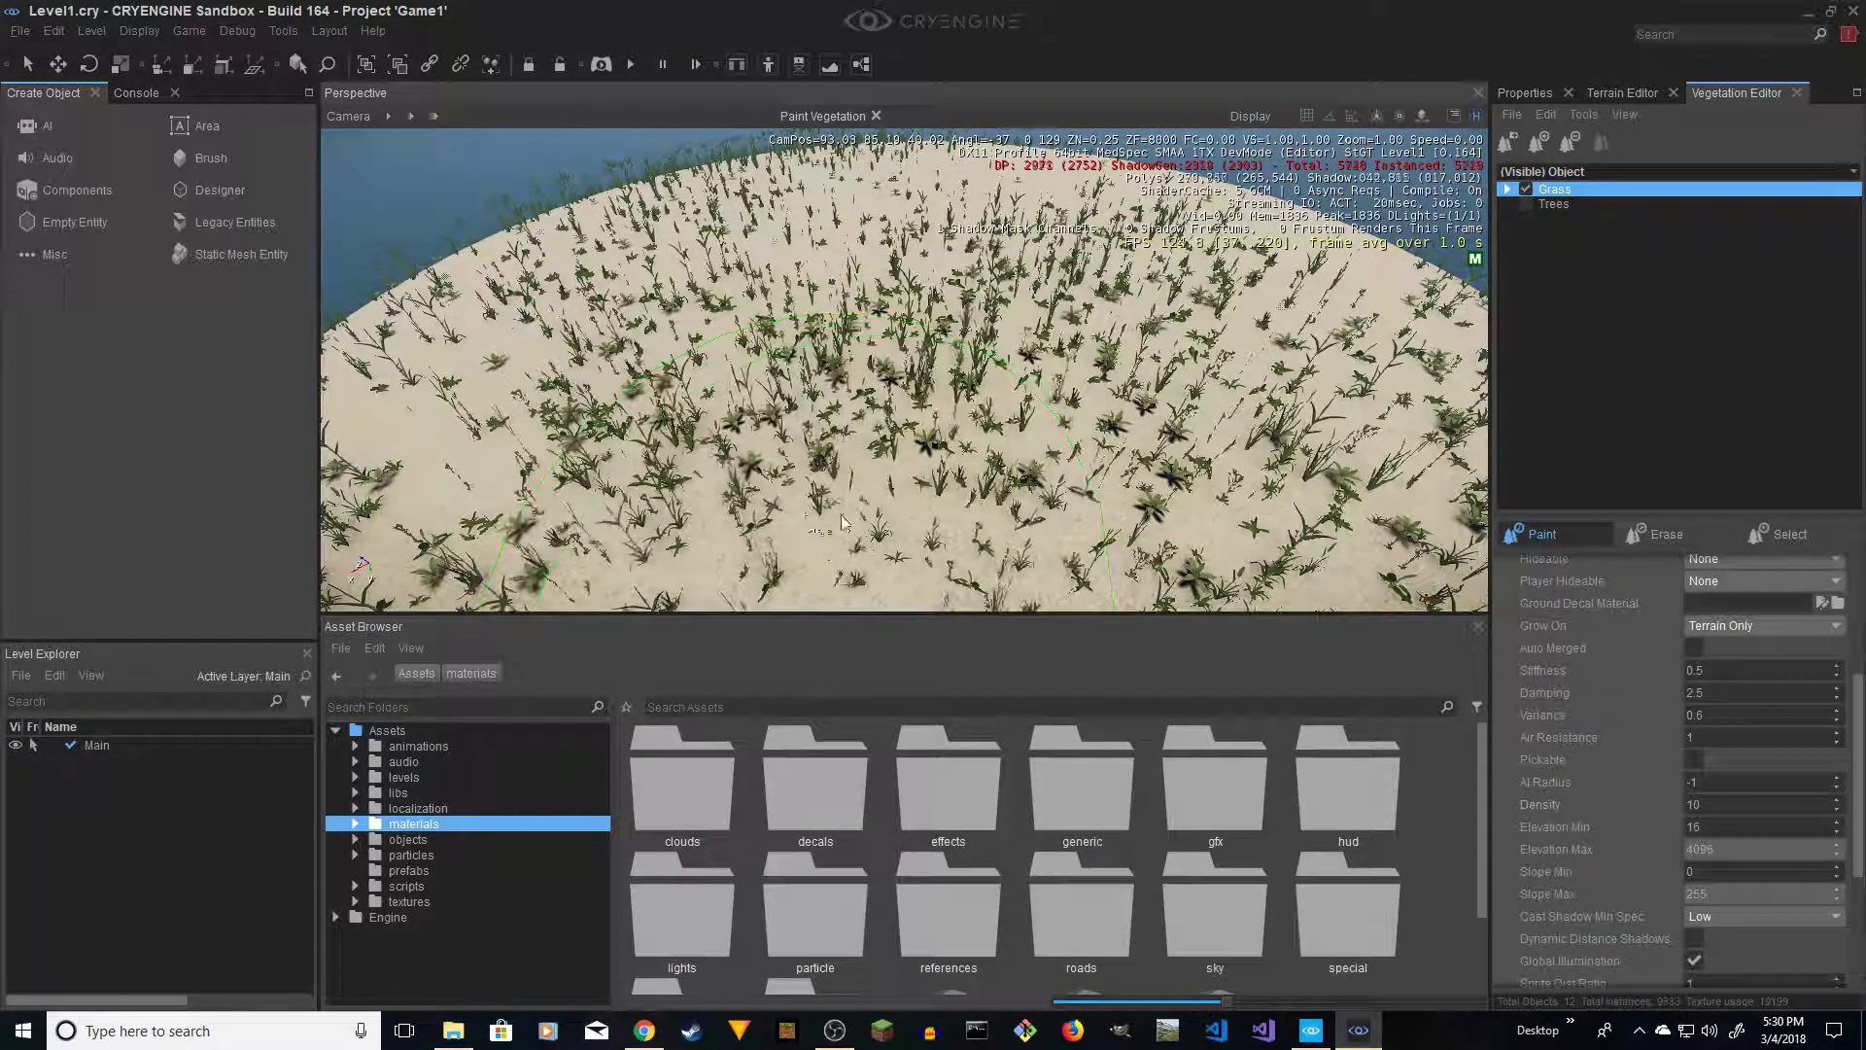
Fill the remaining bare areas so grass covers the island up to its shoreline, and check the coverage from above
{"action": "key", "text": "s"}
{"action": "mouse_move", "coordinate": [1001, 428]}
{"action": "right_mouse_down"}
{"action": "mouse_move", "coordinate": [1026, 456]}
{"action": "mouse_move", "coordinate": [1010, 445]}
{"action": "right_mouse_up"}
{"action": "key", "text": "w"}
{"action": "key", "text": "s"}
{"action": "mouse_move", "coordinate": [923, 423]}
{"action": "left_mouse_down"}
{"action": "mouse_move", "coordinate": [792, 253]}
{"action": "mouse_move", "coordinate": [948, 243]}
{"action": "left_mouse_up"}
{"action": "key", "text": "w"}
{"action": "key", "text": "d"}
{"action": "mouse_move", "coordinate": [948, 243]}
{"action": "right_mouse_down"}
{"action": "mouse_move", "coordinate": [875, 241]}
{"action": "mouse_move", "coordinate": [950, 301]}
{"action": "mouse_move", "coordinate": [968, 379]}
{"action": "mouse_move", "coordinate": [1026, 397]}
{"action": "right_mouse_up"}
{"action": "key", "text": "s"}
{"action": "key", "text": "w"}
{"action": "key", "text": "s"}
{"action": "mouse_move", "coordinate": [1026, 396]}
{"action": "left_mouse_down"}
{"action": "mouse_move", "coordinate": [719, 389]}
{"action": "mouse_move", "coordinate": [1034, 365]}
{"action": "mouse_move", "coordinate": [1060, 393]}
{"action": "mouse_move", "coordinate": [1084, 306]}
{"action": "mouse_move", "coordinate": [1127, 296]}
{"action": "mouse_move", "coordinate": [882, 464]}
{"action": "left_mouse_up"}
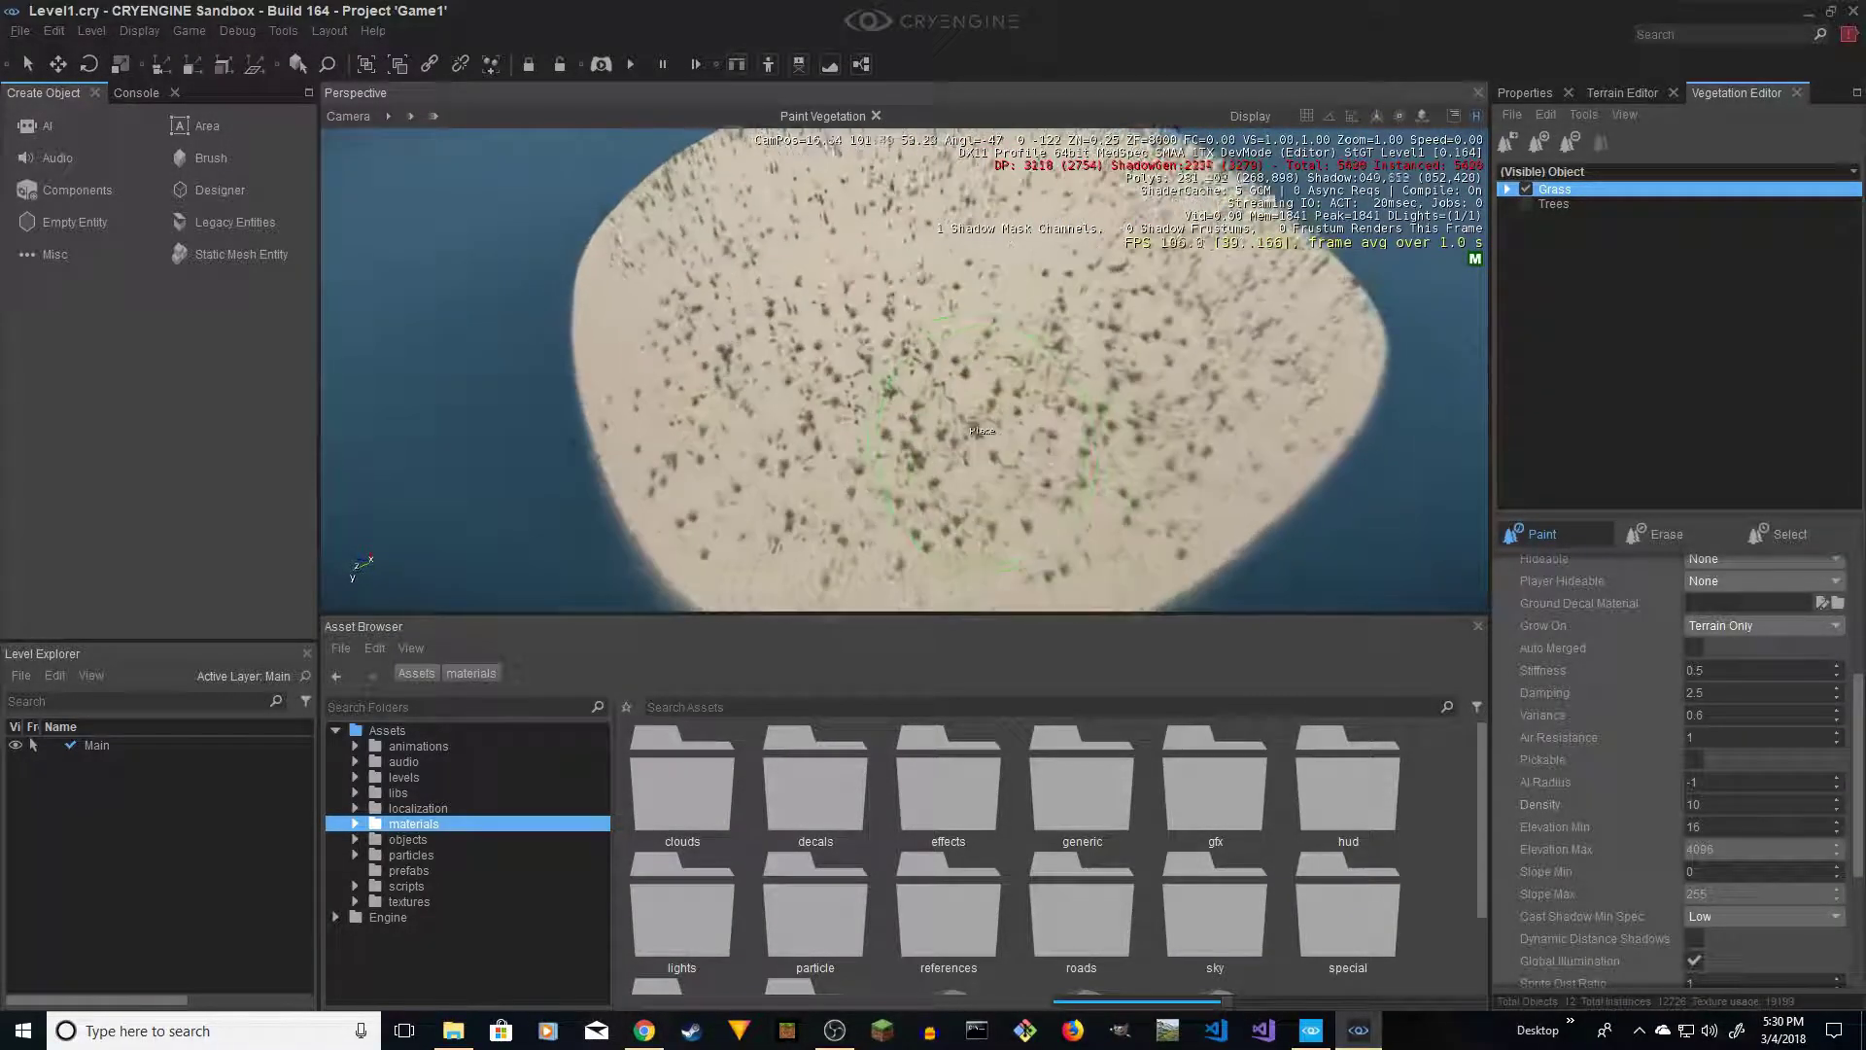
{"action": "middle_click_drag", "start_coordinate": [982, 430], "coordinate": [971, 425], "text": "alt"}
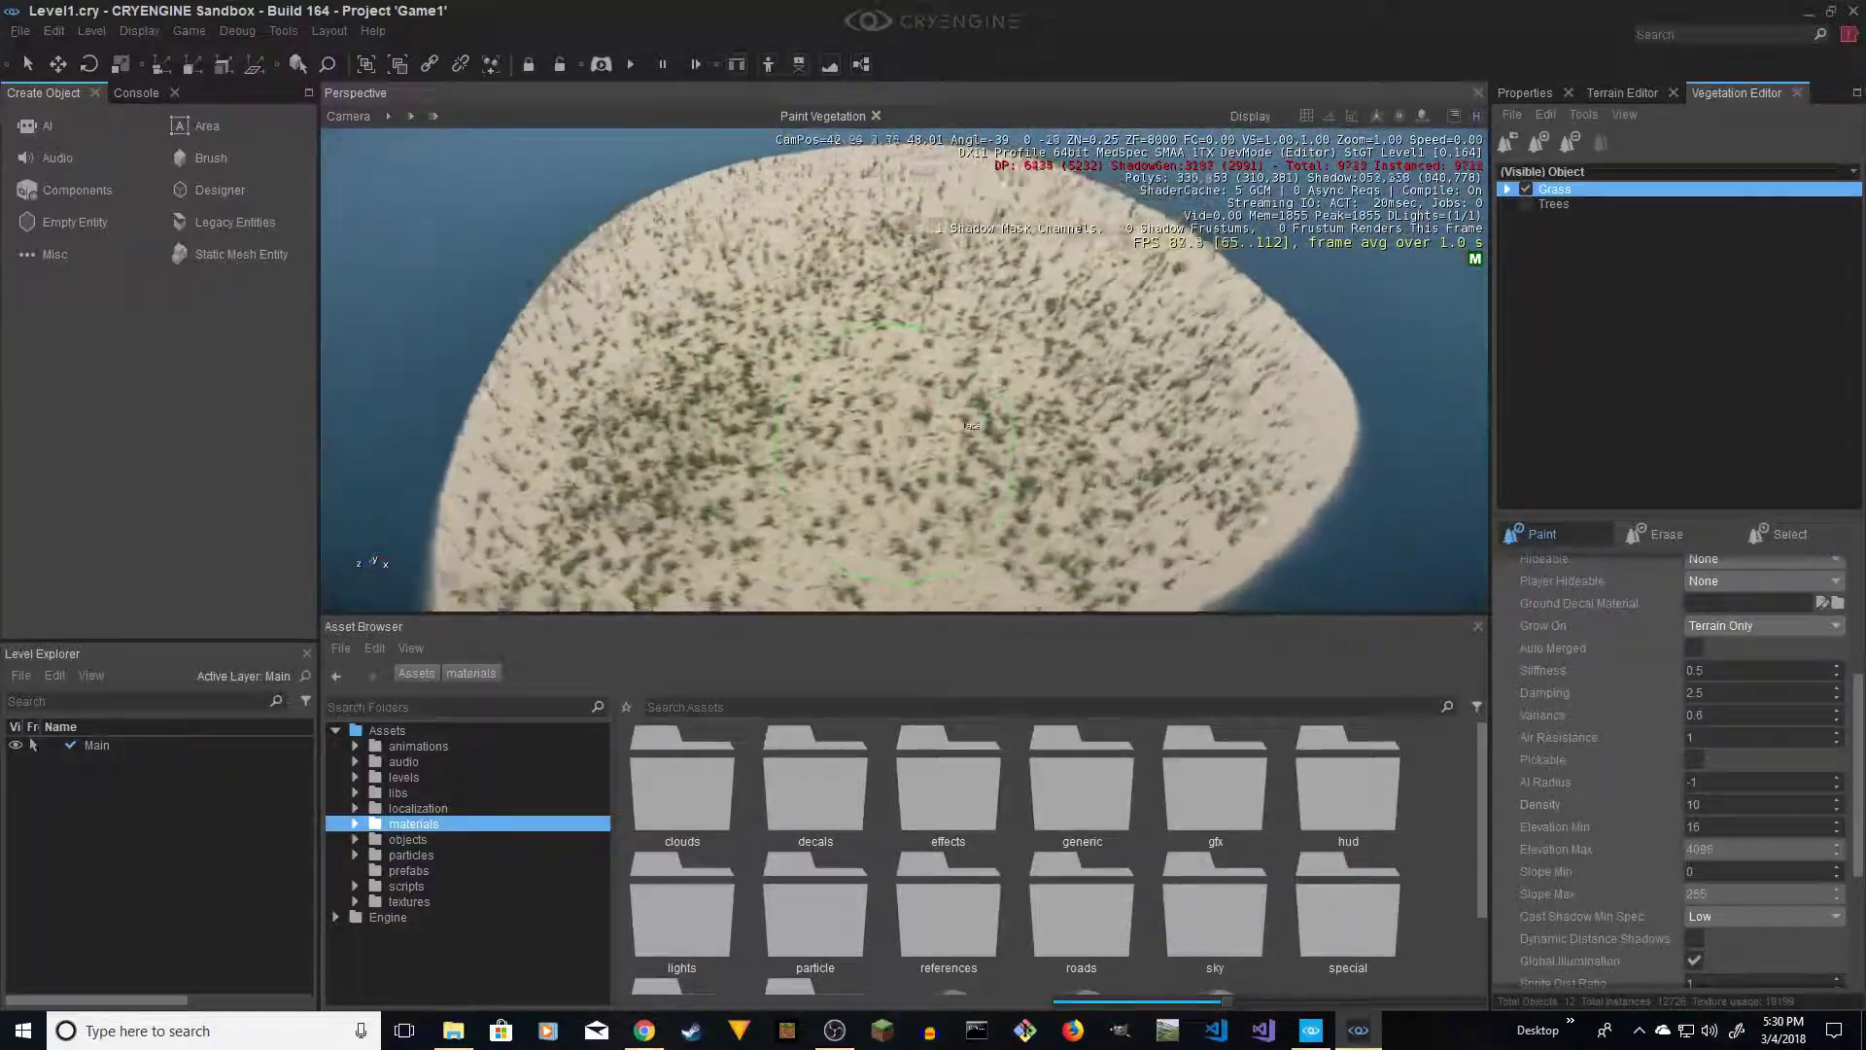
{"action": "key", "text": "d"}
{"action": "right_click_drag", "start_coordinate": [971, 425], "coordinate": [980, 425]}
{"action": "key", "text": "s"}
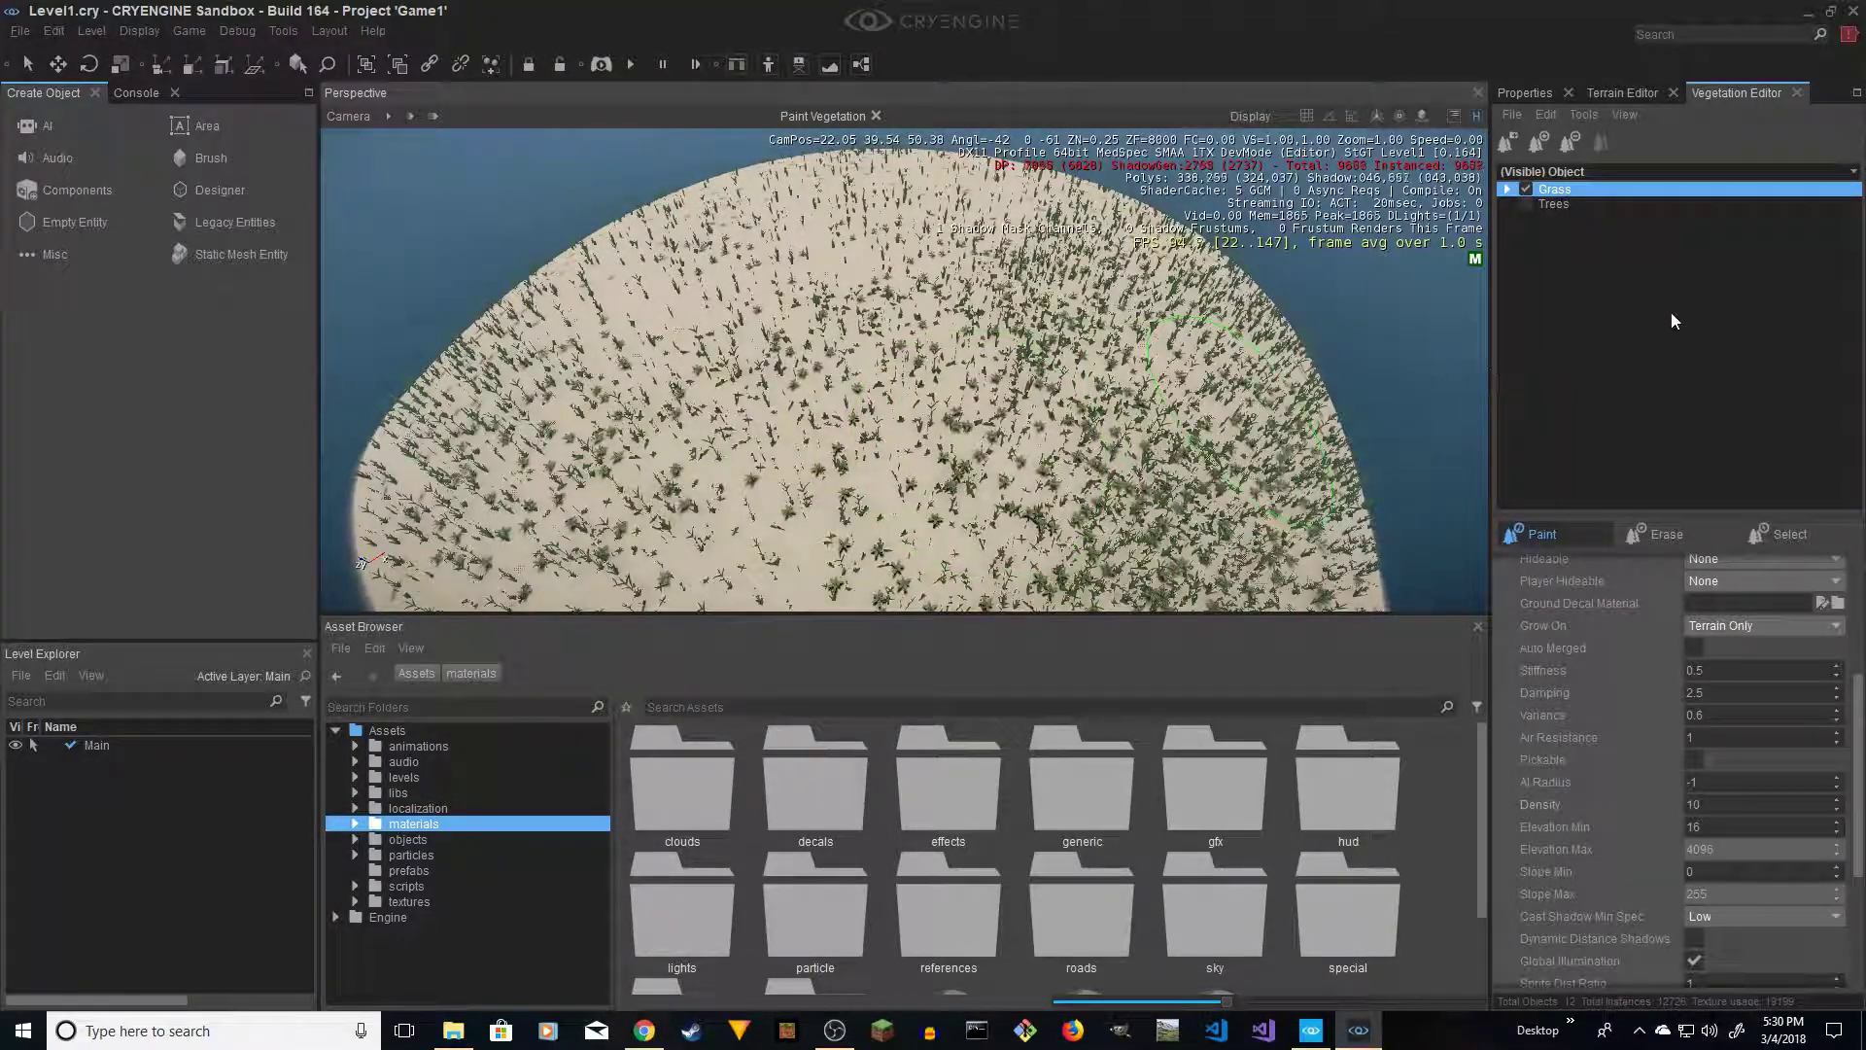
Start adding vegetation objects to the Trees group and browse to the objects/natural/trees/aspen folder
{"action": "left_click", "coordinate": [1566, 203]}
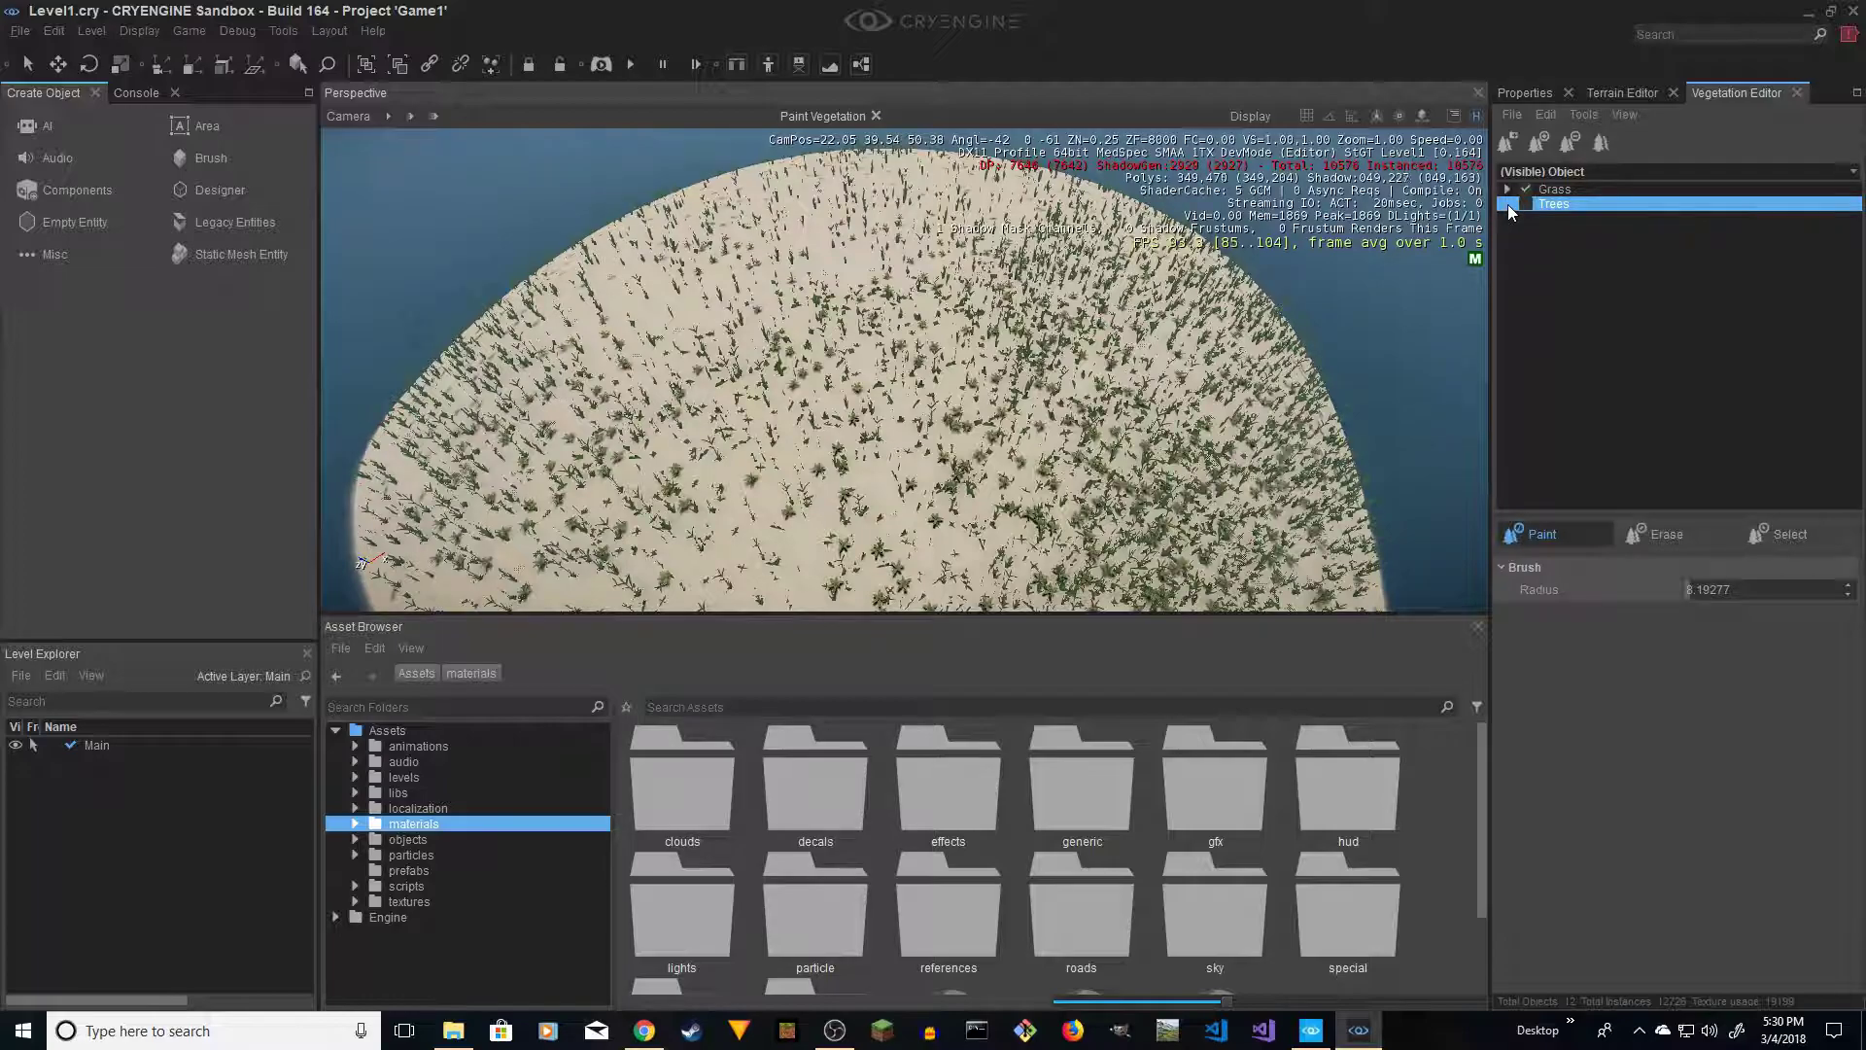
{"action": "left_click", "coordinate": [1538, 143]}
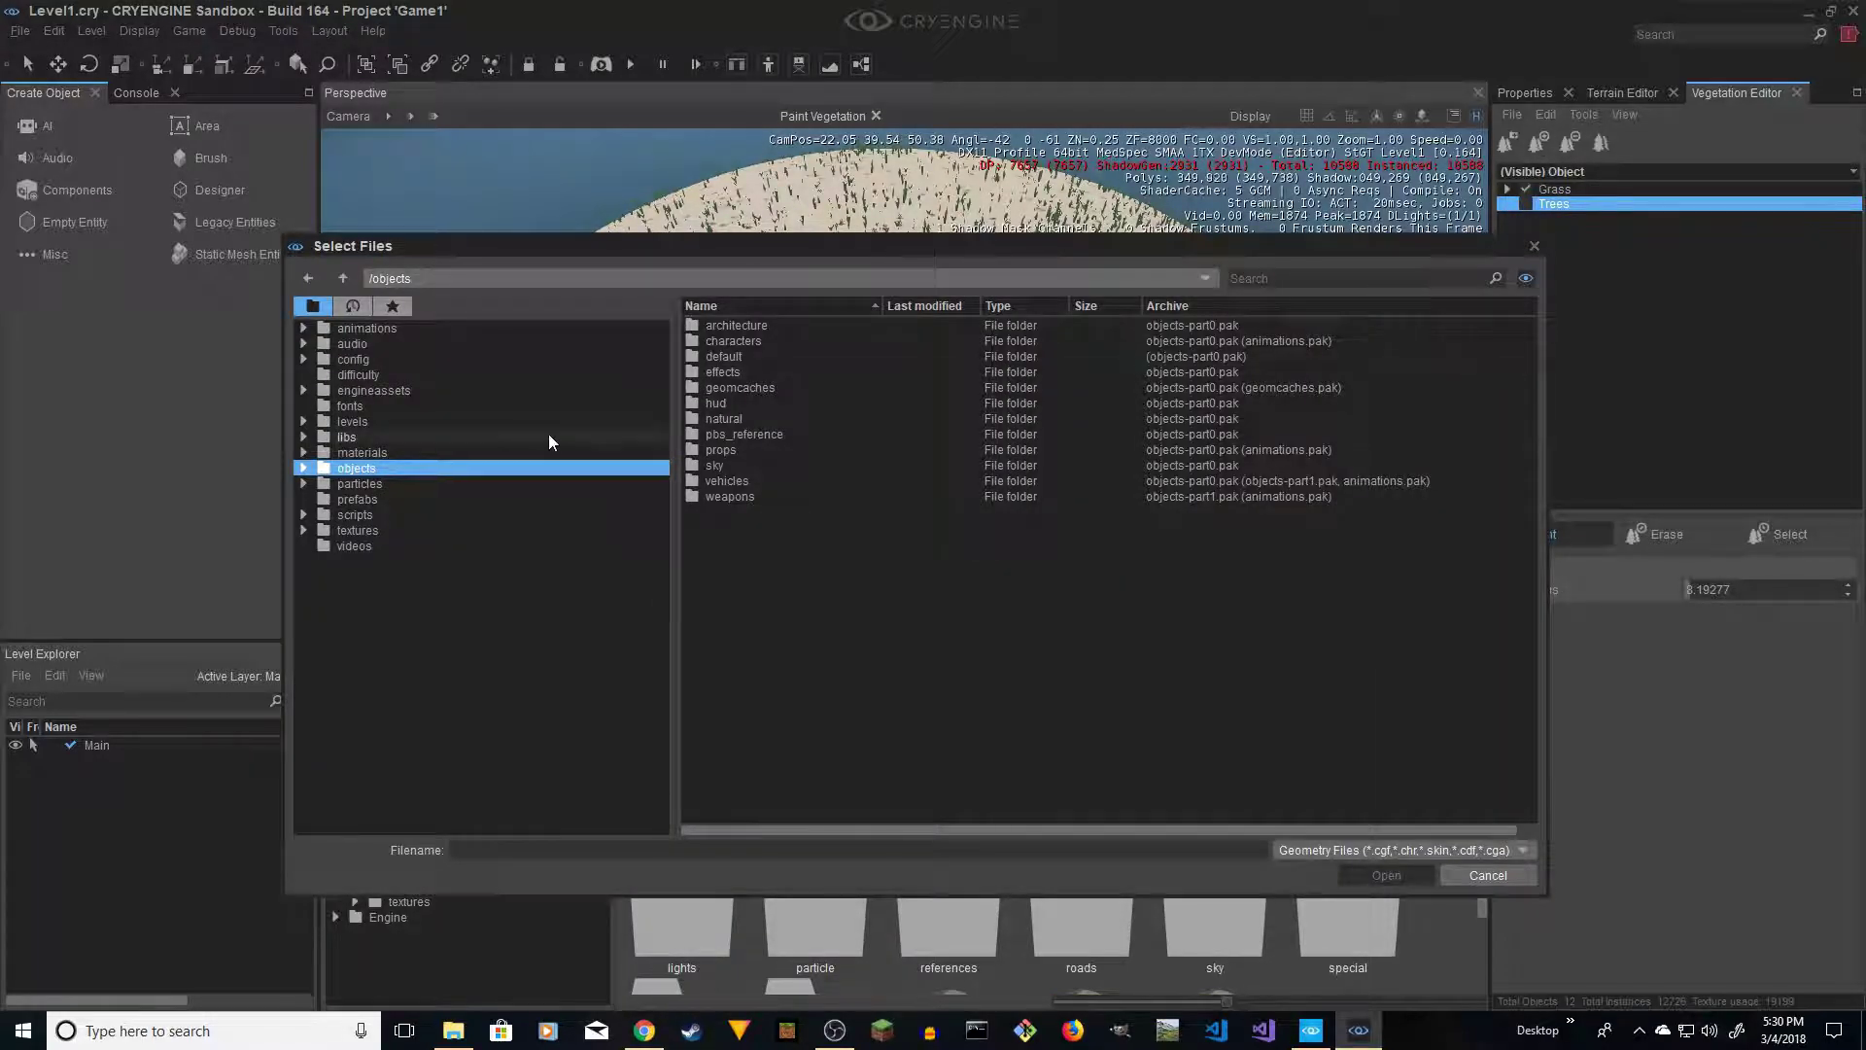
{"action": "left_click", "coordinate": [303, 469]}
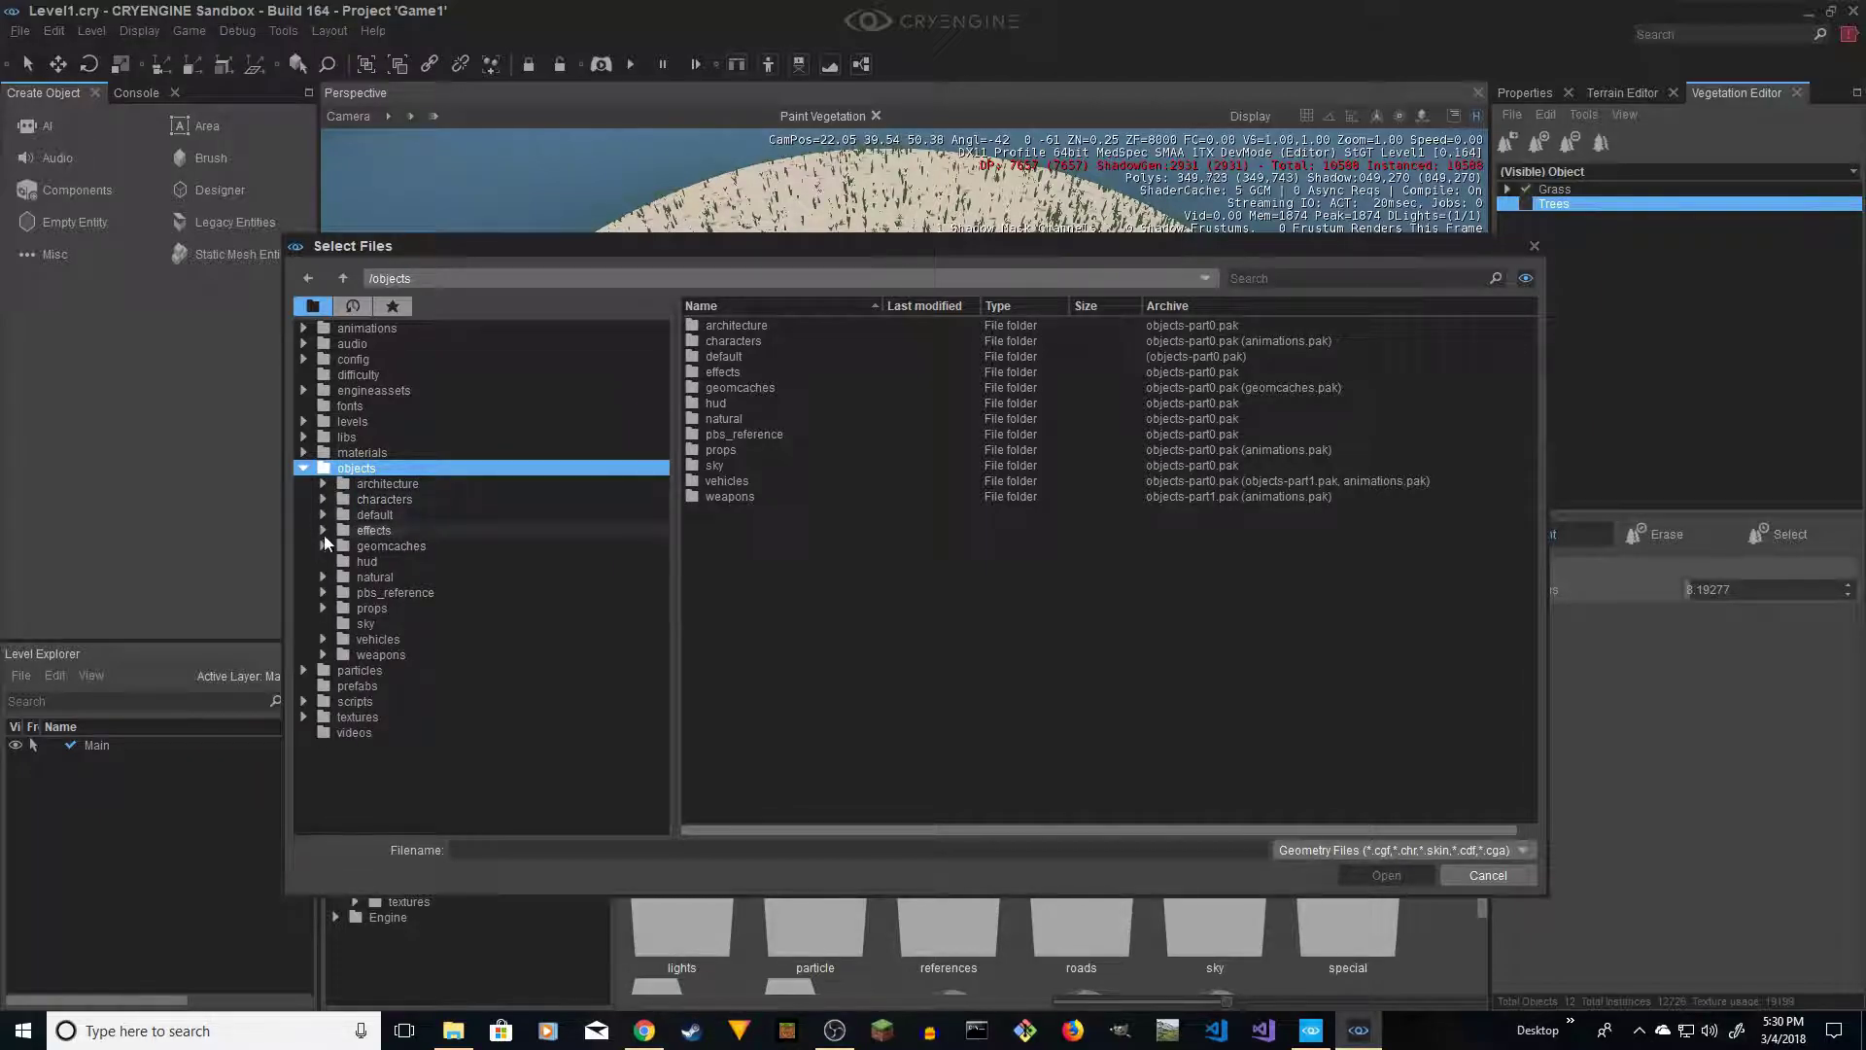
{"action": "left_click", "coordinate": [356, 577]}
{"action": "left_click", "coordinate": [321, 578]}
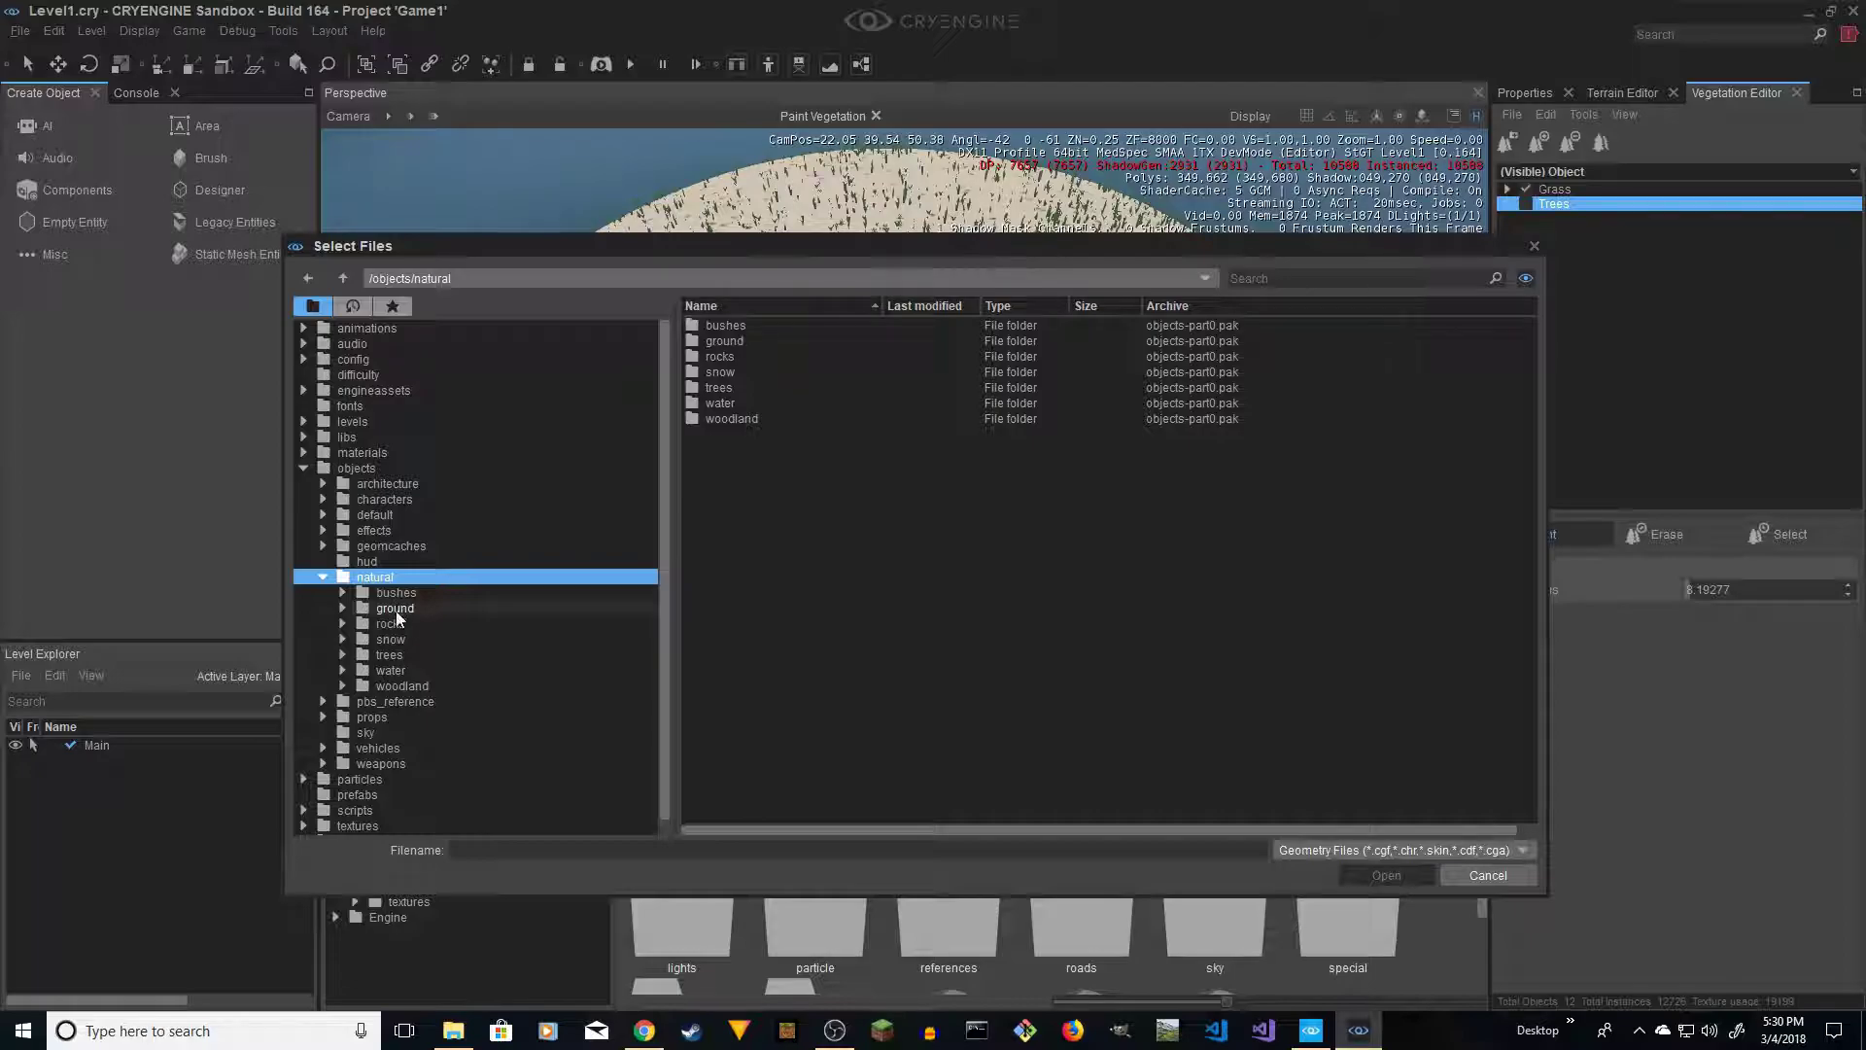
{"action": "left_click", "coordinate": [373, 655]}
{"action": "left_click", "coordinate": [343, 656]}
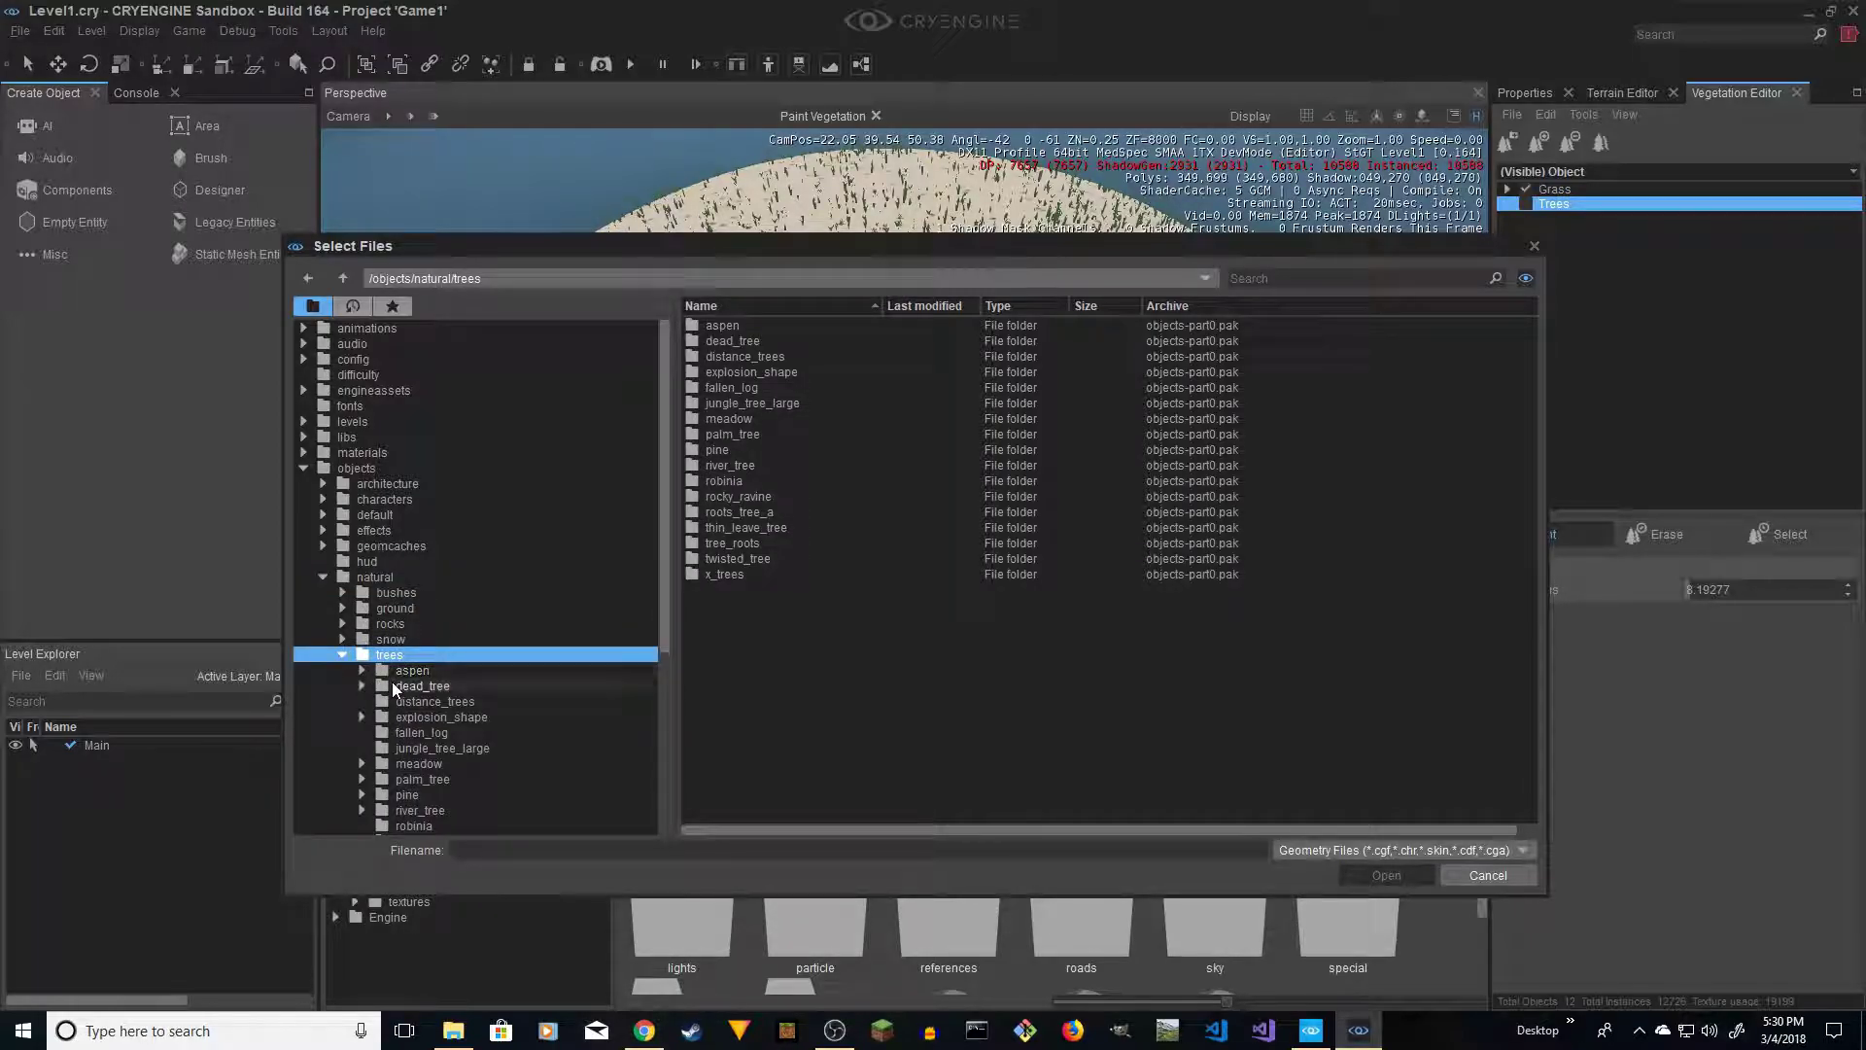
{"action": "scroll", "coordinate": [453, 638], "scroll_direction": "down", "scroll_amount": 3}
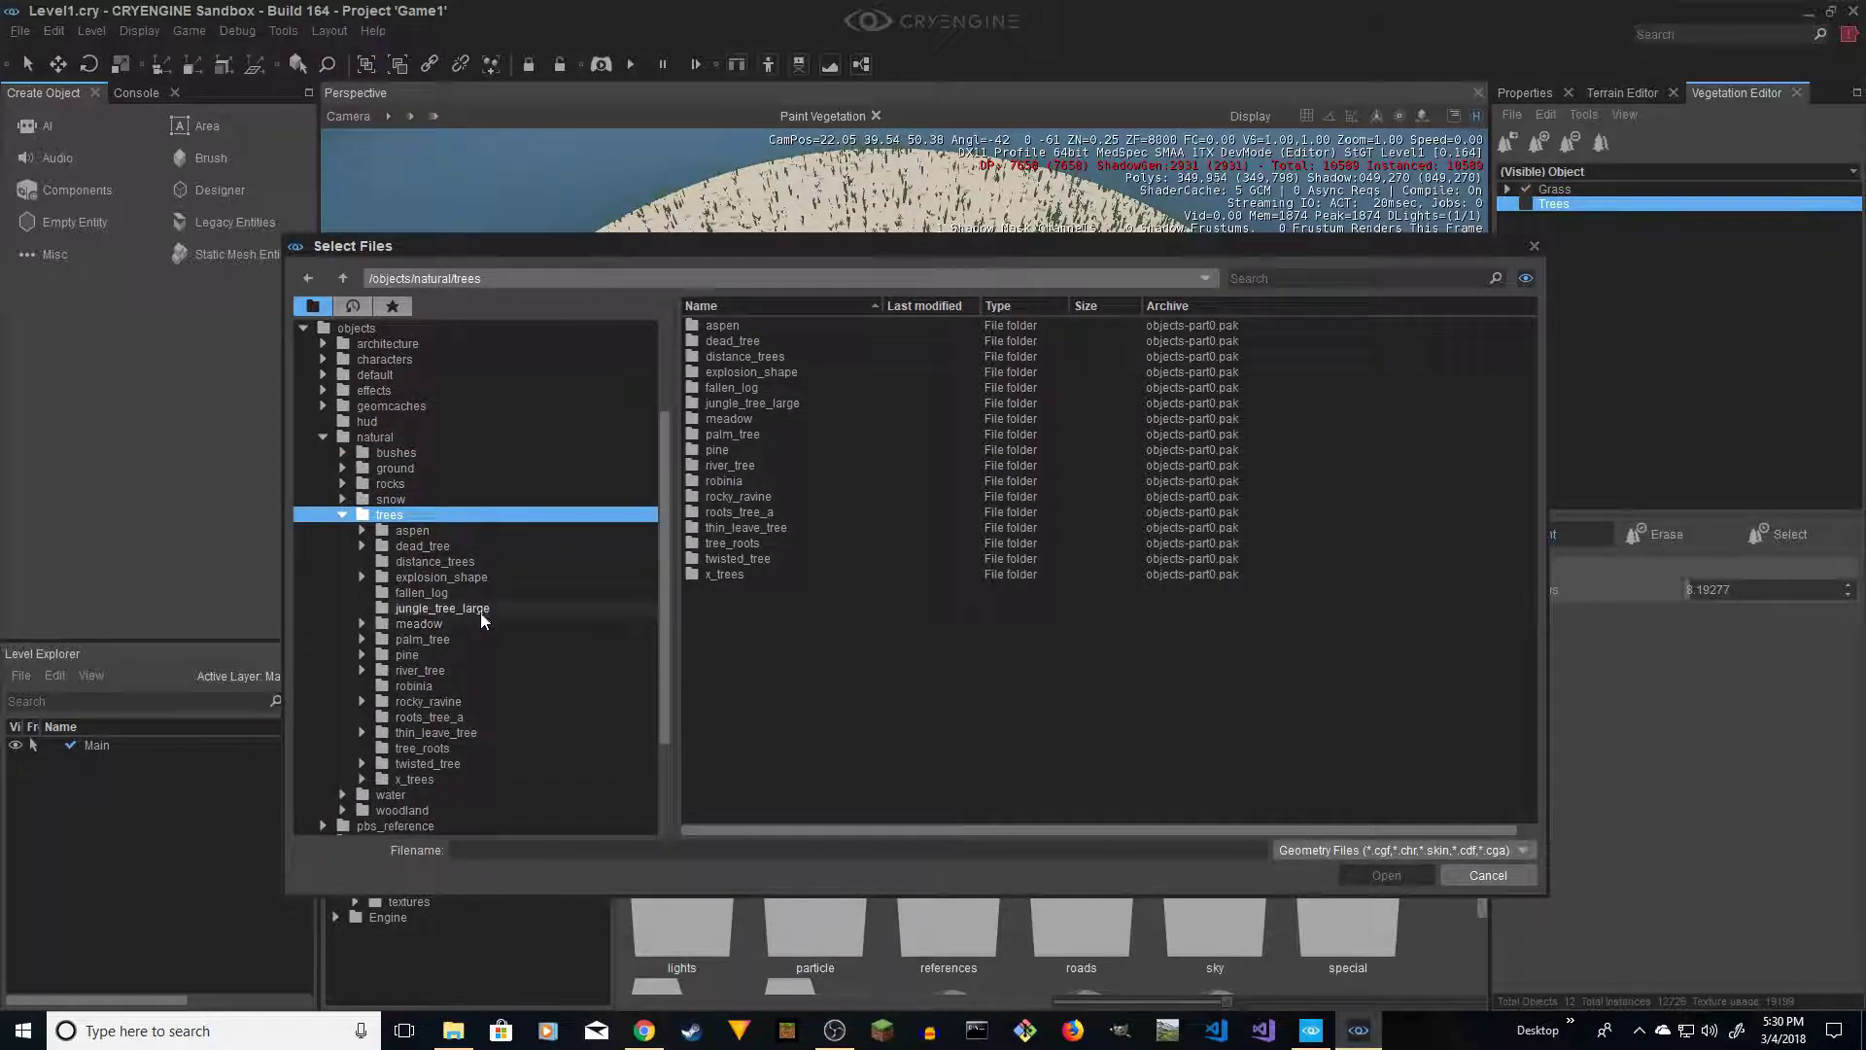
{"action": "left_click", "coordinate": [413, 546]}
{"action": "left_click", "coordinate": [410, 532]}
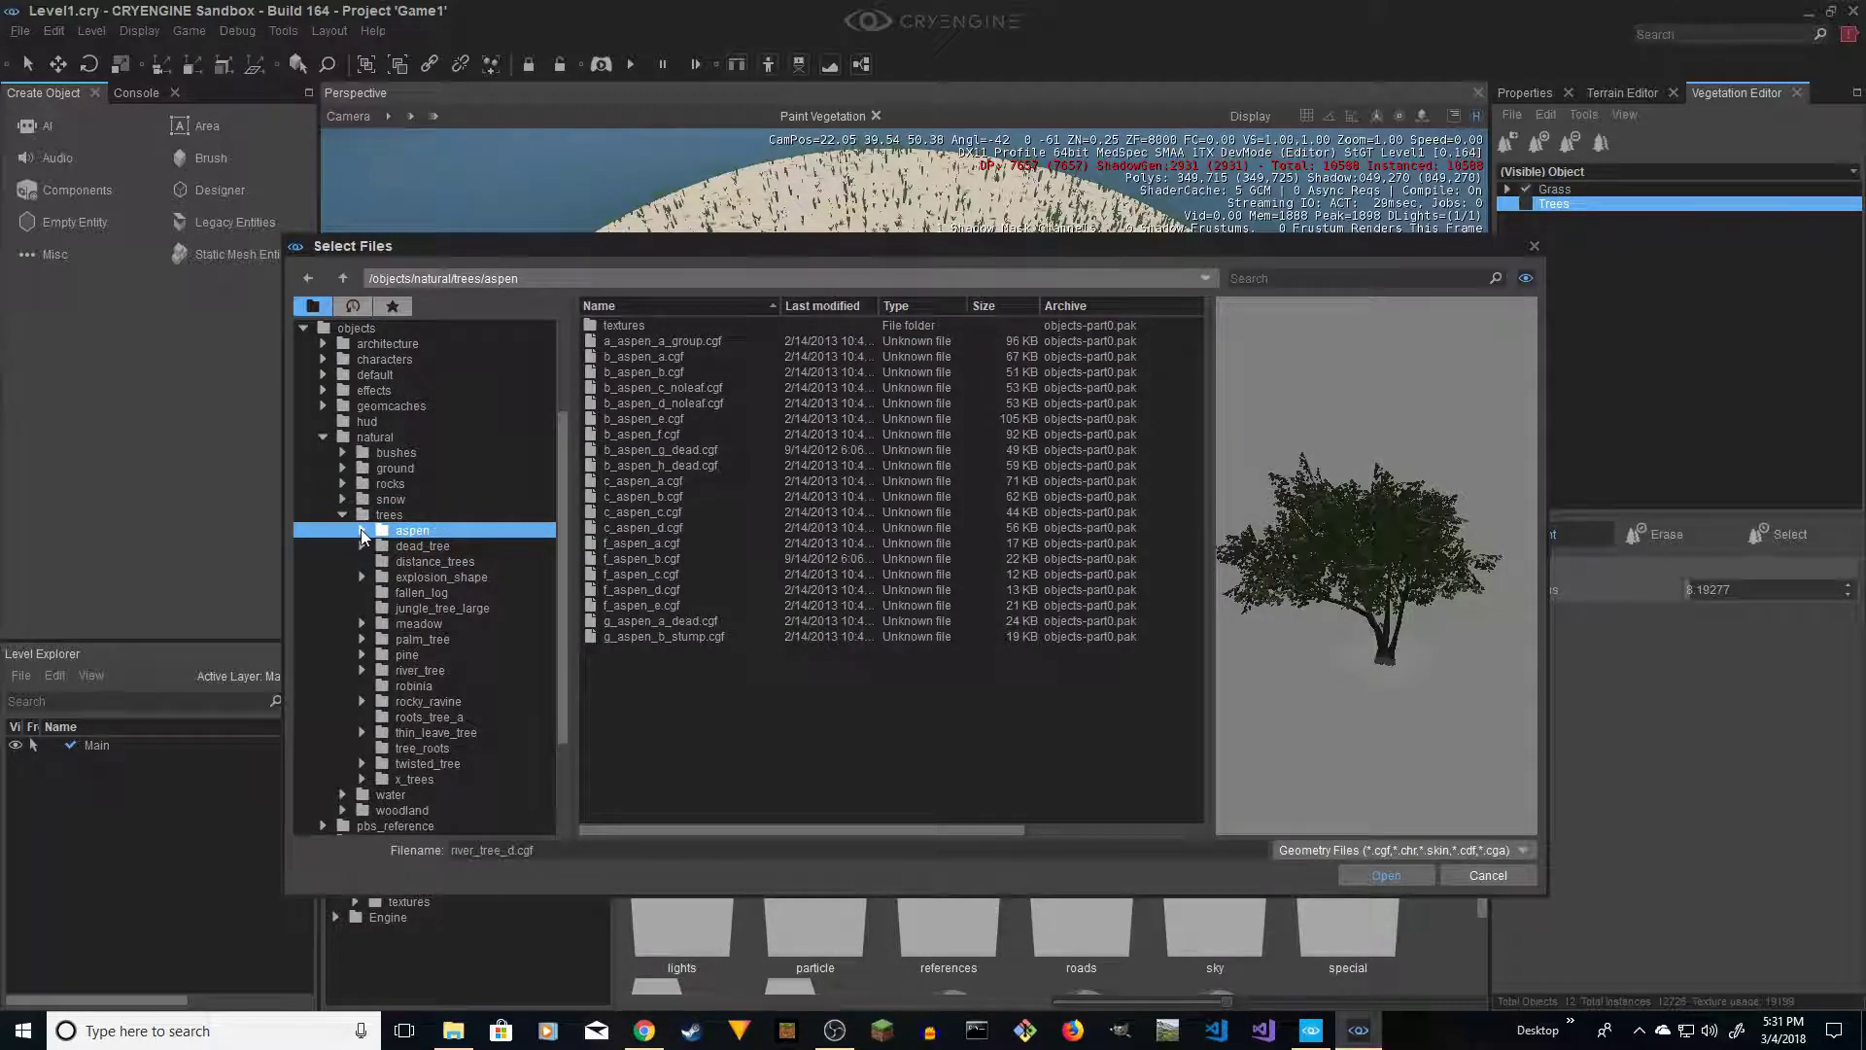
Preview the models in the aspen folder one by one to judge which trees suit the island
{"action": "left_click", "coordinate": [663, 341]}
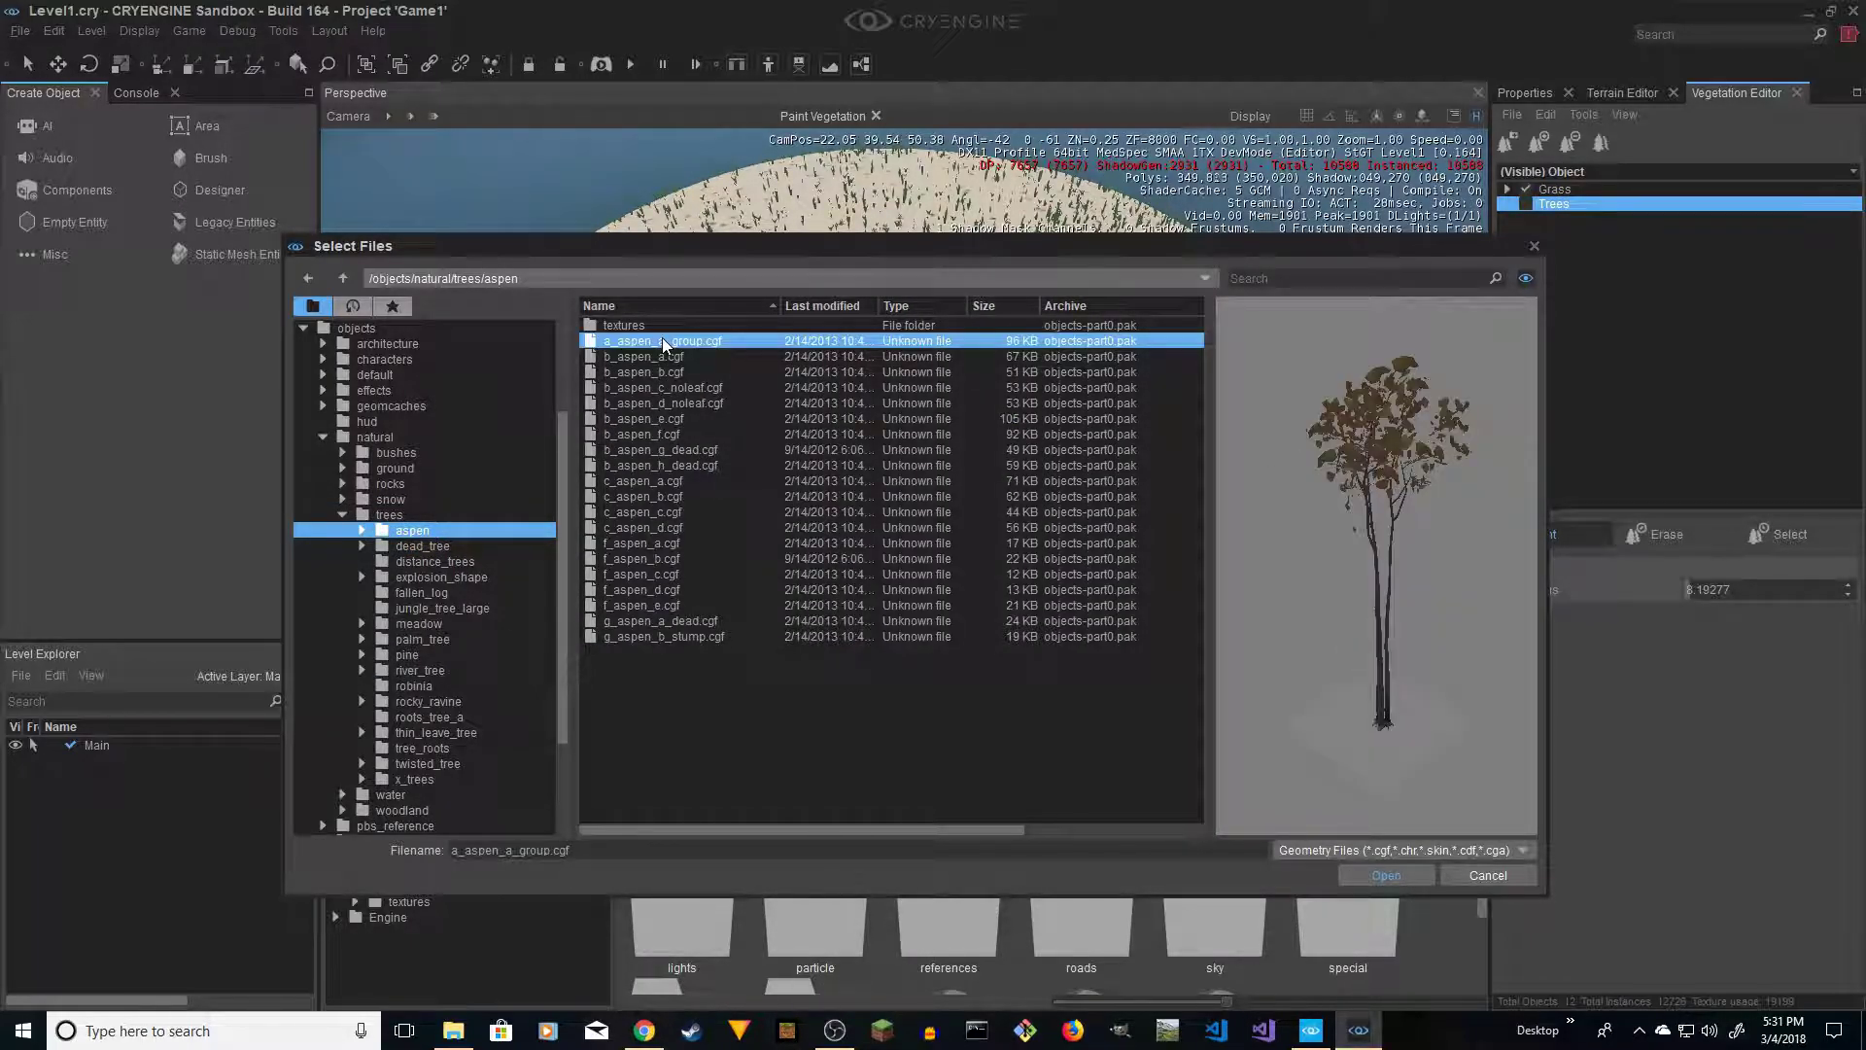
{"action": "key", "text": "Down"}
{"action": "key", "text": "Down"}
{"action": "key", "text": "Down"}
{"action": "key", "text": "Down"}
{"action": "key", "text": "Down"}
{"action": "key", "text": "Down"}
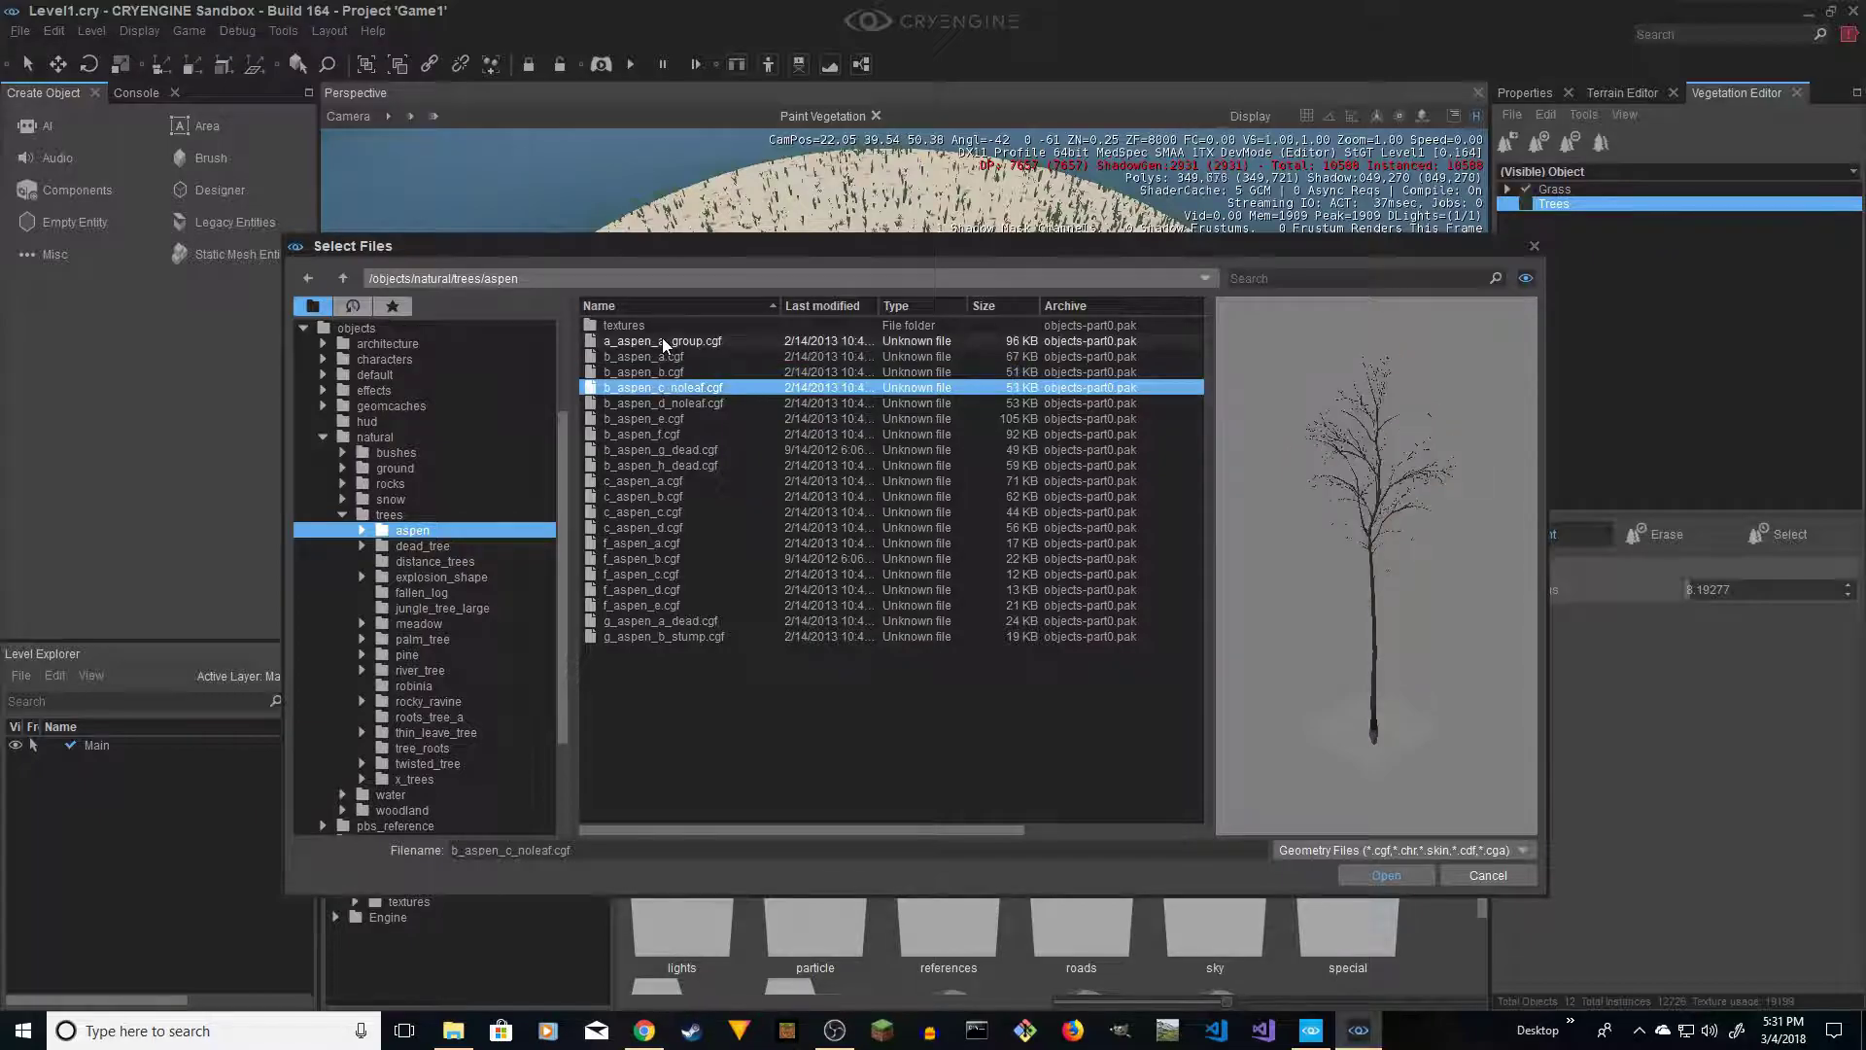
{"action": "key", "text": "Down"}
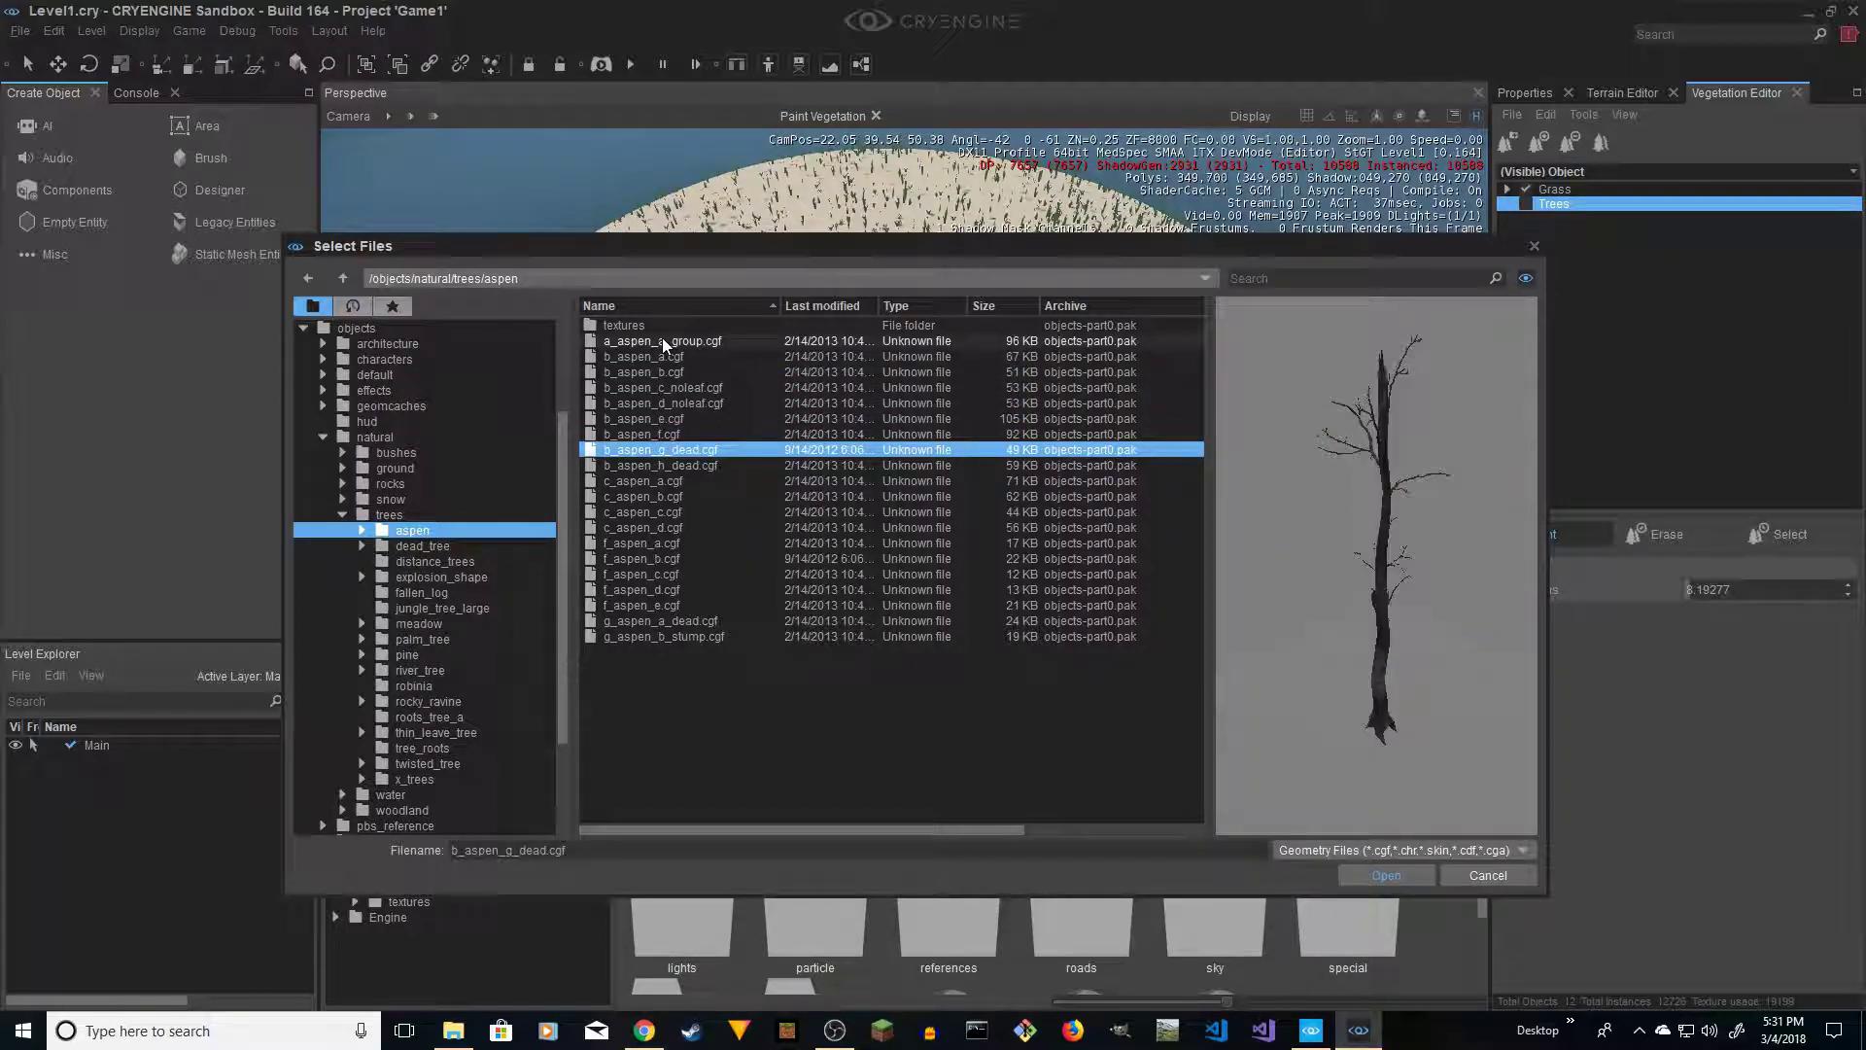
{"action": "key", "text": "Down"}
{"action": "key", "text": "Up"}
{"action": "key", "text": "Up"}
{"action": "key", "text": "Down"}
{"action": "key", "text": "Down"}
{"action": "key", "text": "Down"}
{"action": "key", "text": "Down"}
{"action": "key", "text": "Down"}
{"action": "key", "text": "Down"}
{"action": "key", "text": "Down"}
{"action": "key", "text": "Down"}
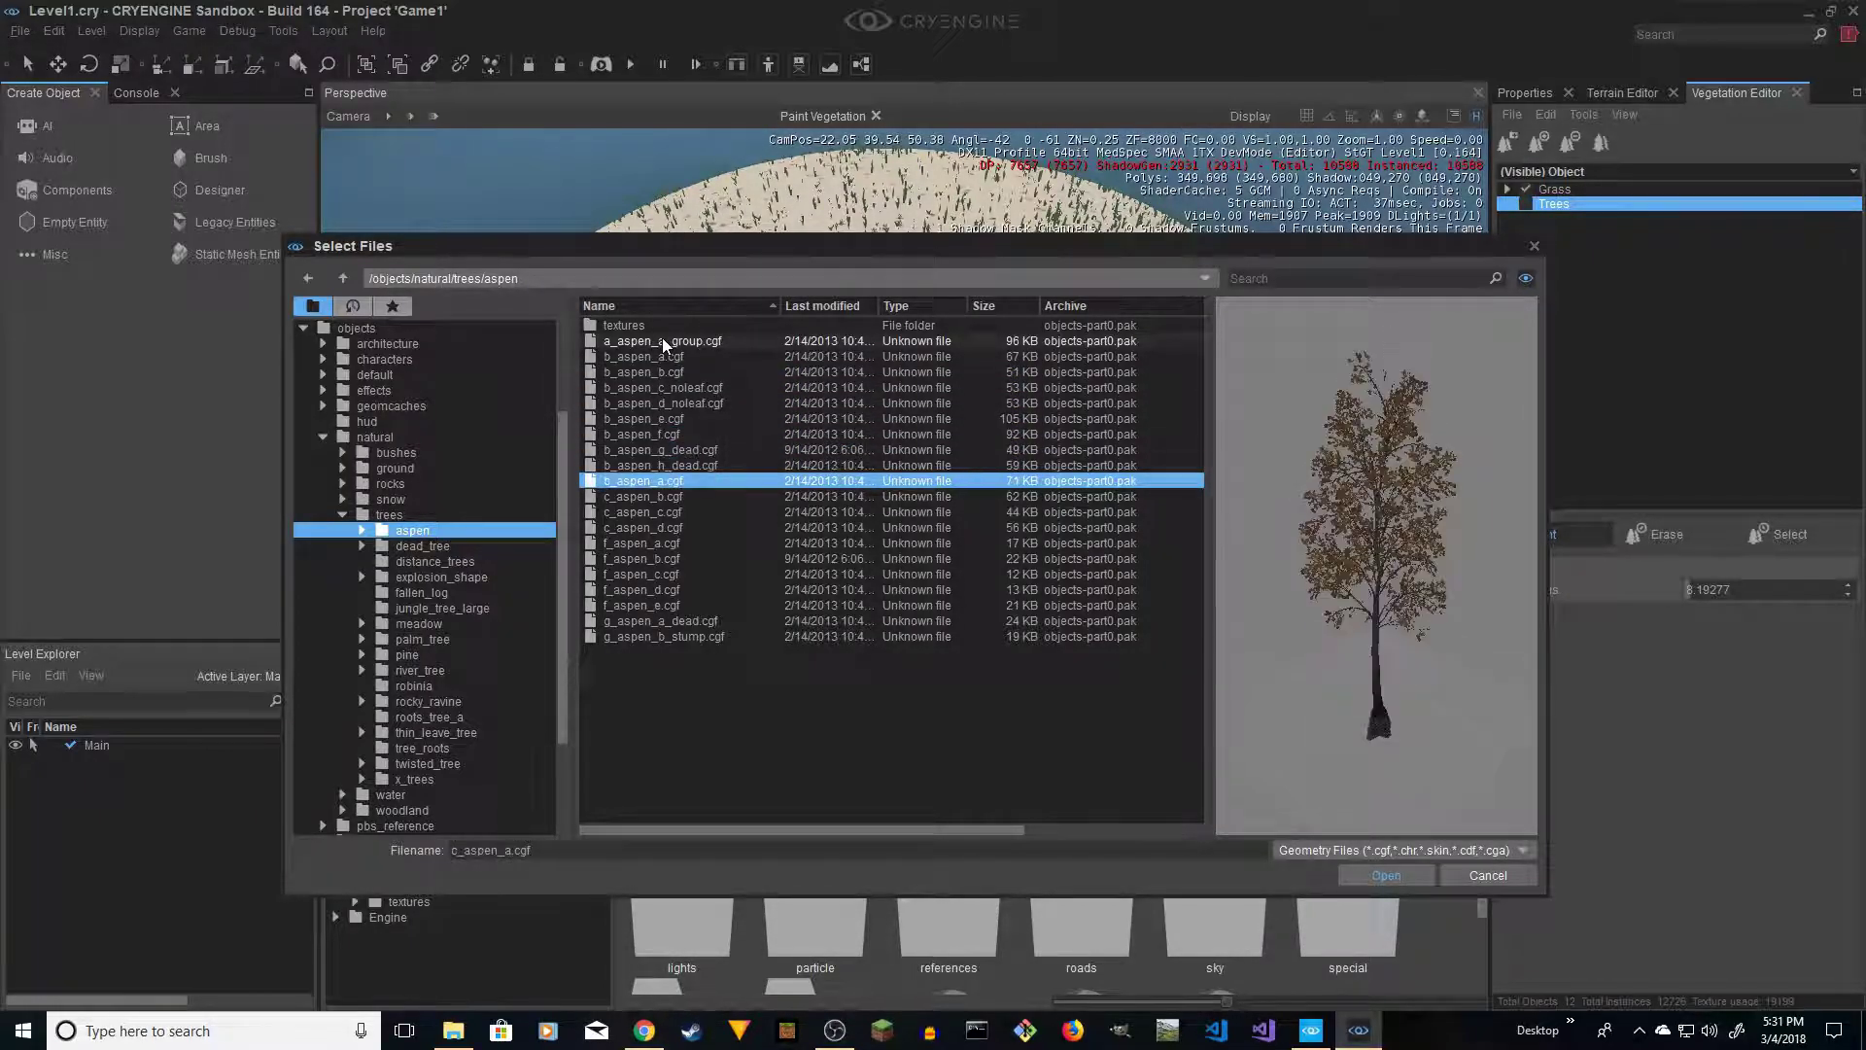
{"action": "key", "text": "Up"}
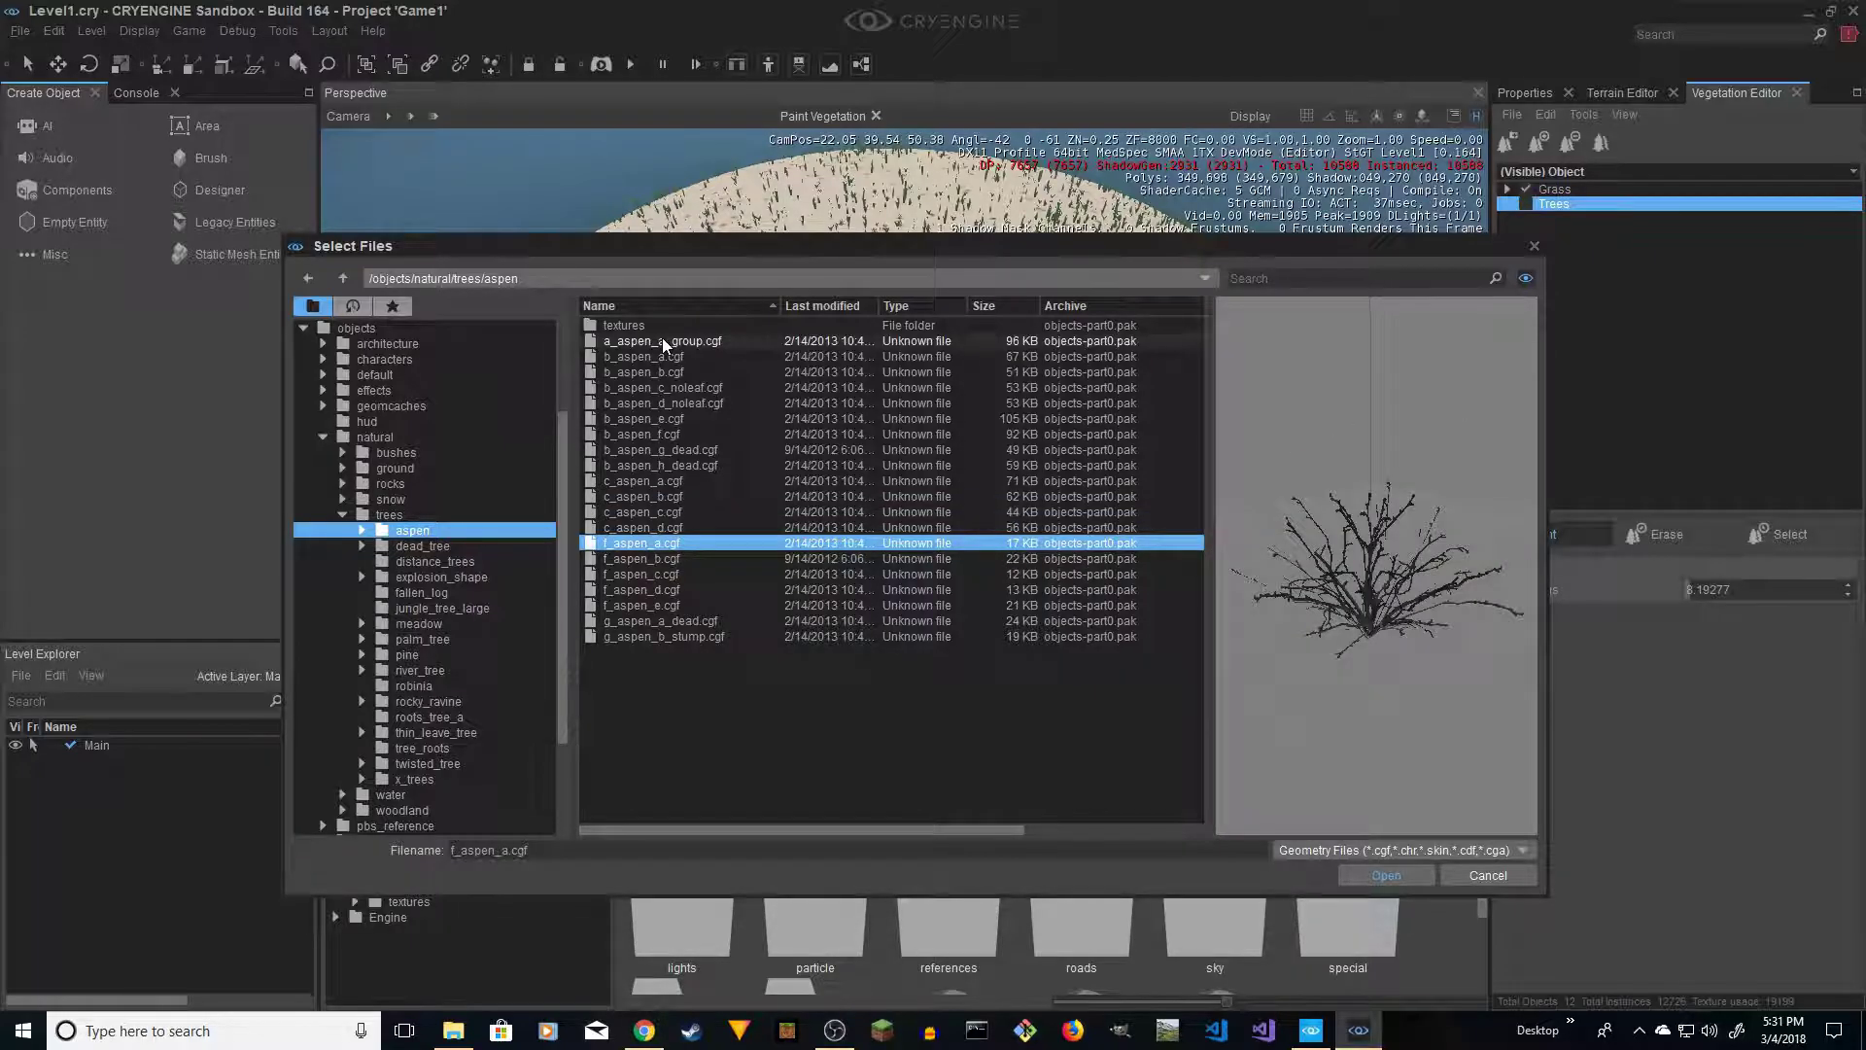
Add a_aspen_a_group, b_aspen_a, b, e and f, and c_aspen_a through c_aspen_d to the Trees group
{"action": "key", "text": "Up"}
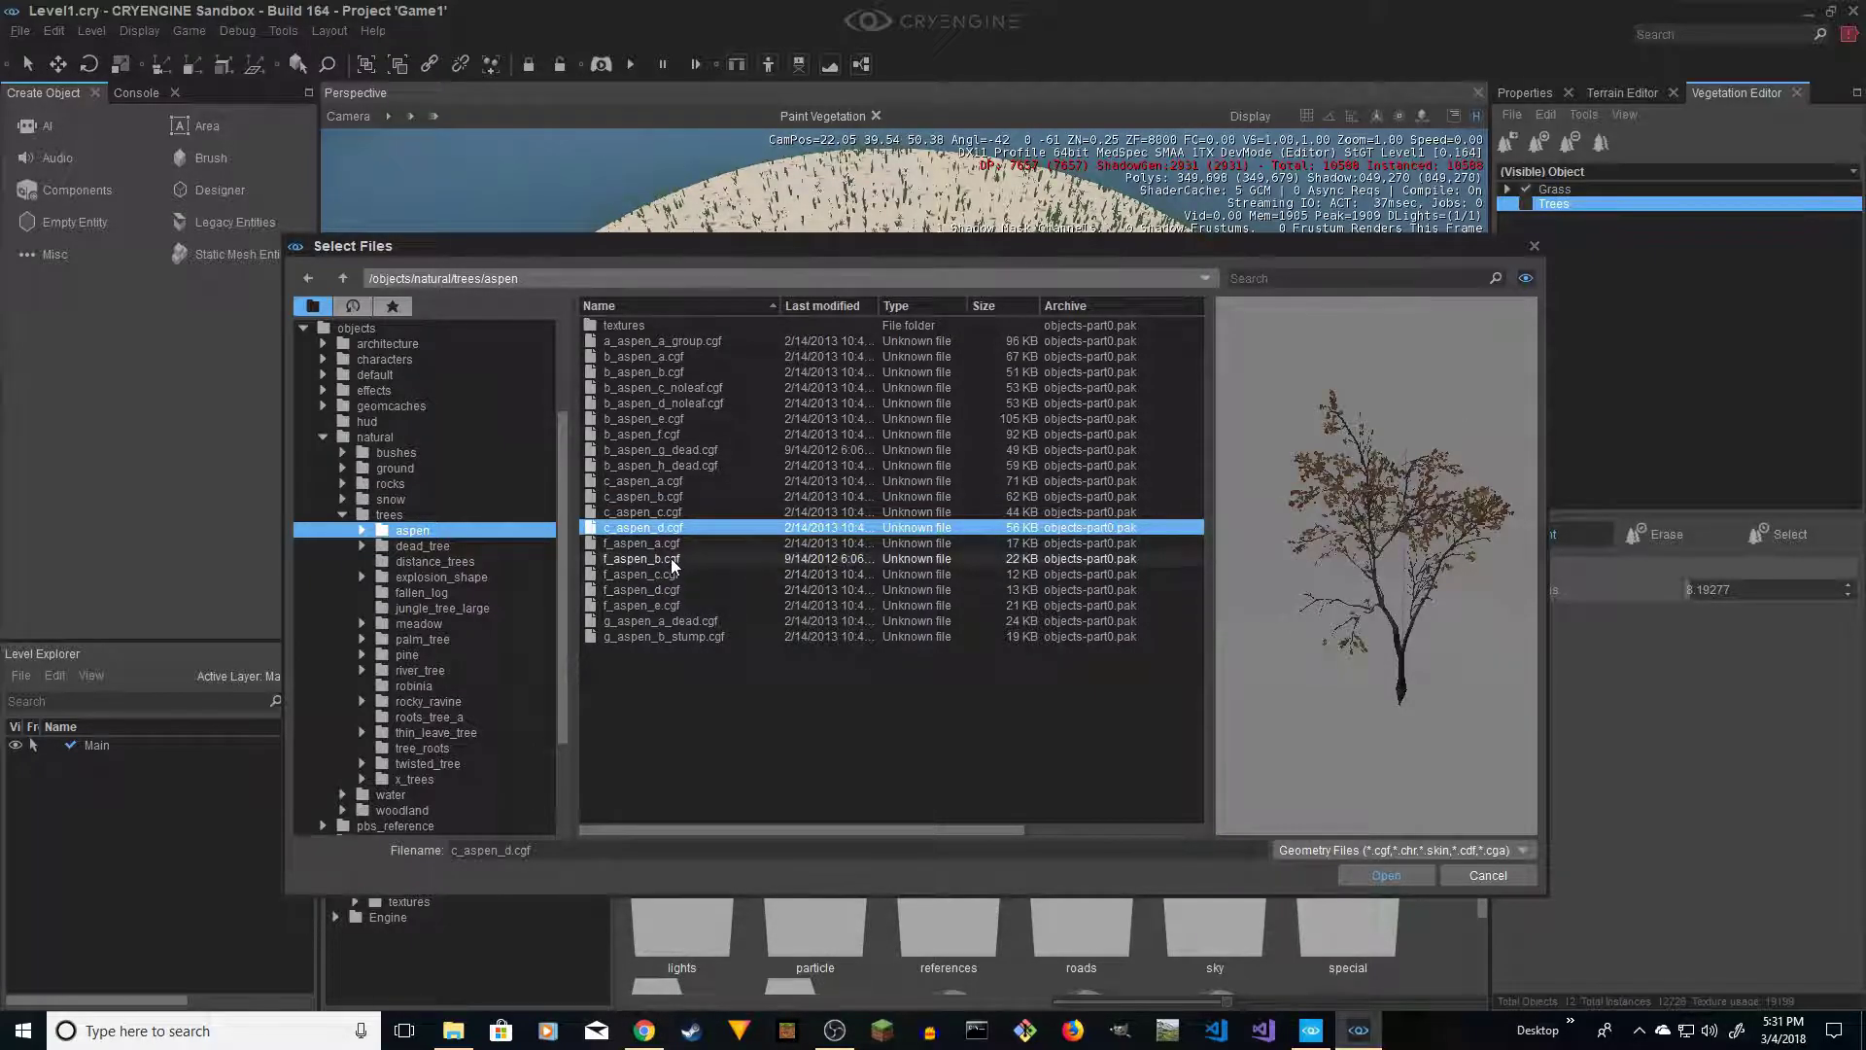
{"action": "left_click", "coordinate": [667, 495], "text": "shift"}
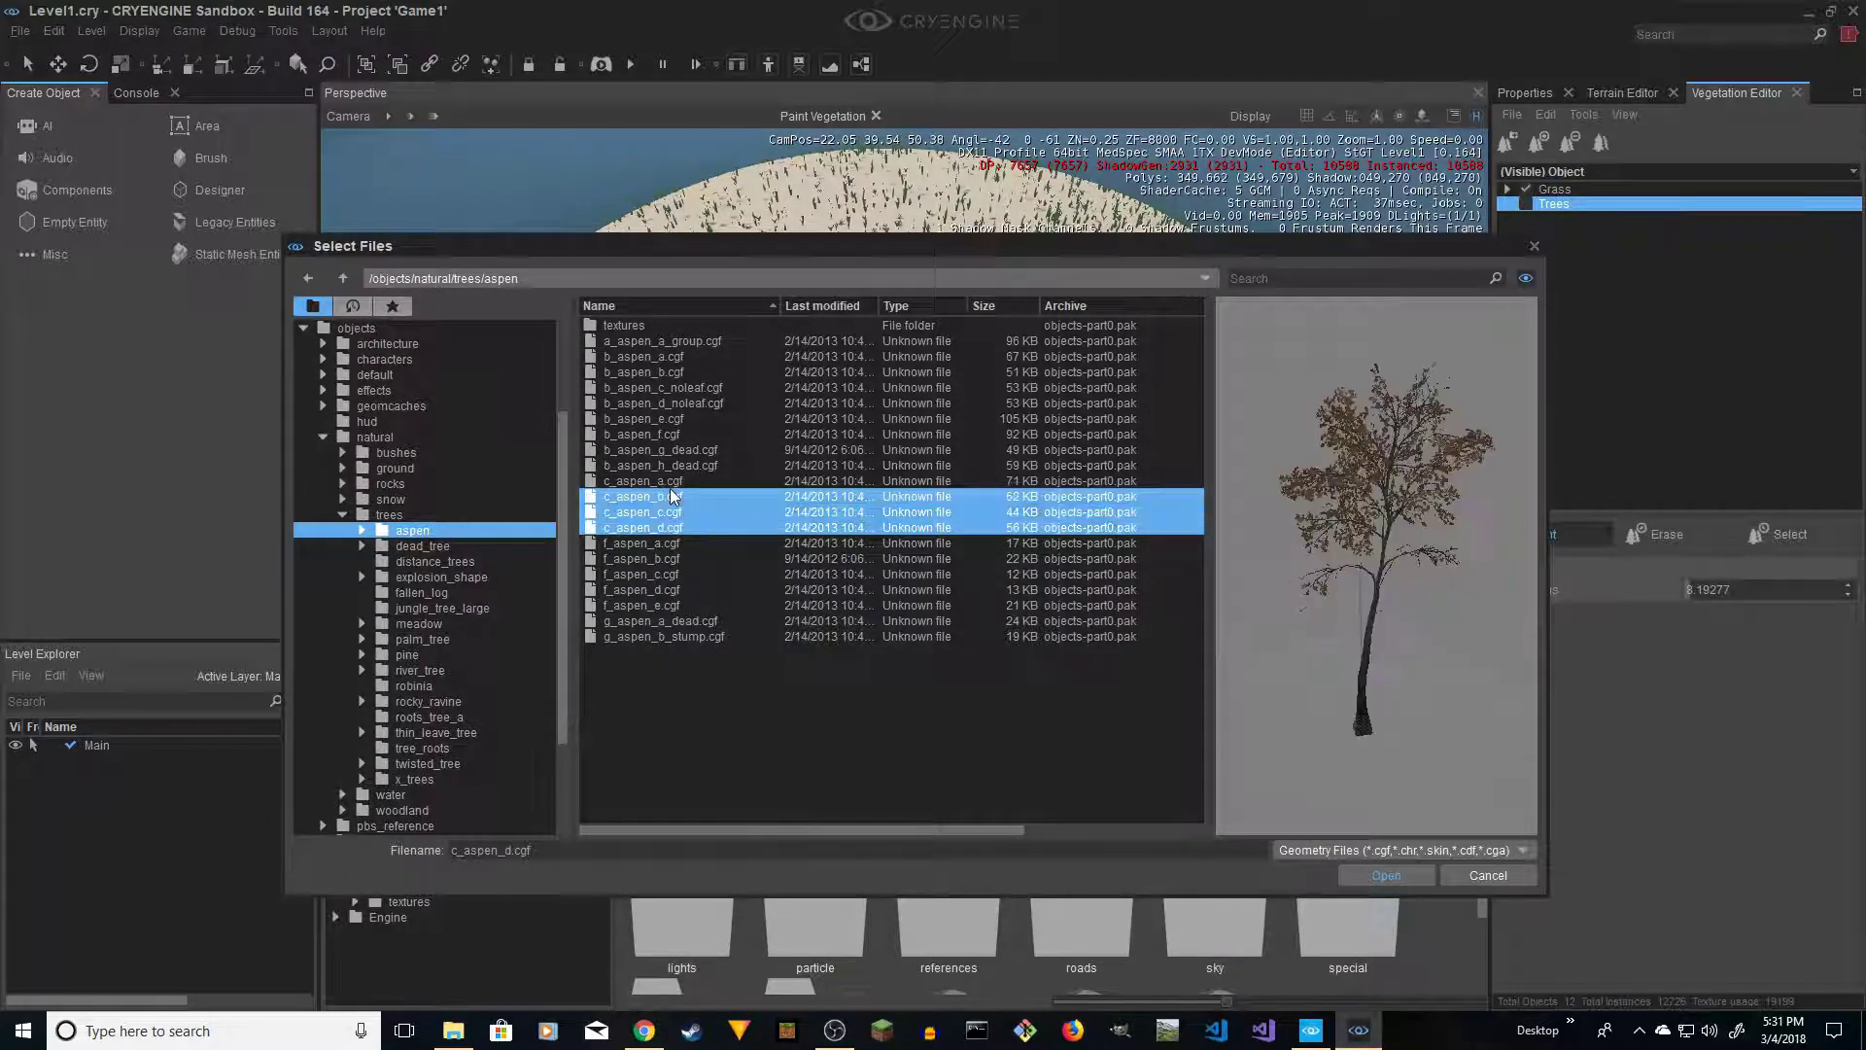
{"action": "left_click", "coordinate": [669, 418], "text": "ctrl"}
{"action": "left_click", "coordinate": [668, 434], "text": "ctrl"}
{"action": "left_click", "coordinate": [673, 373], "text": "ctrl"}
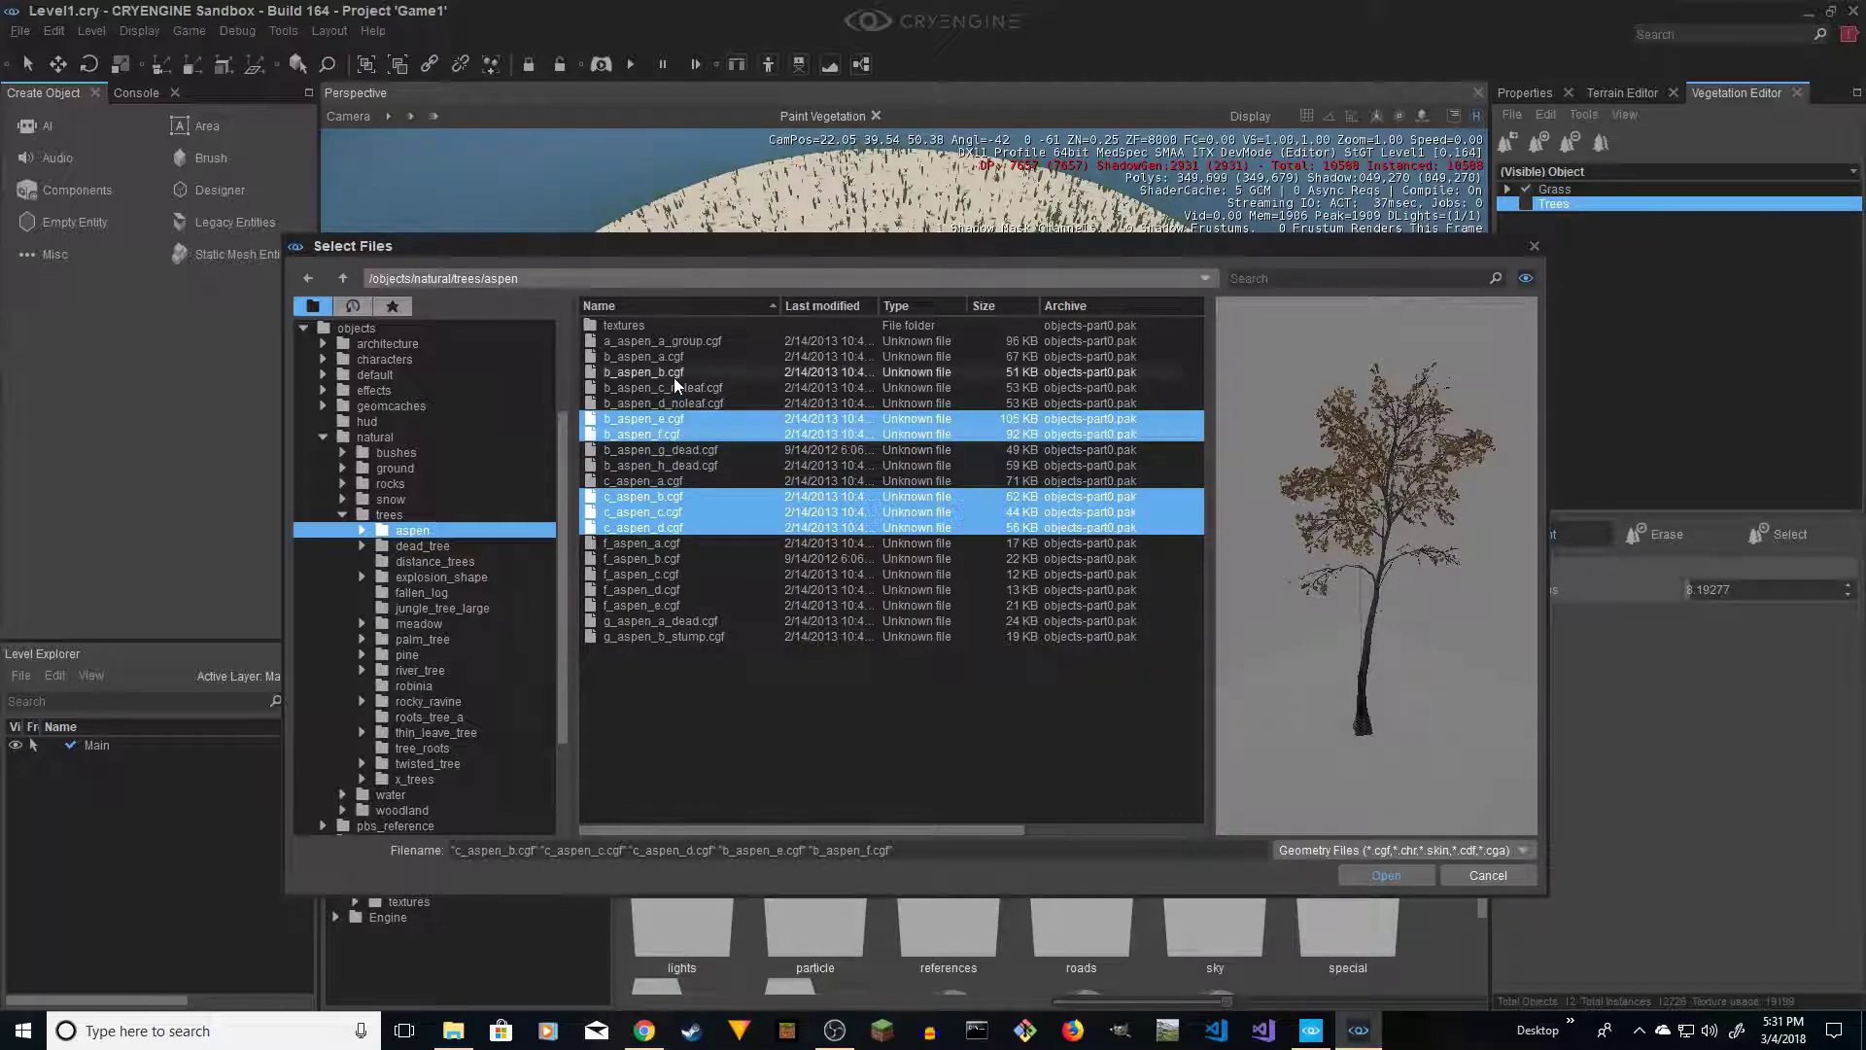
{"action": "left_click", "coordinate": [674, 356], "text": "ctrl"}
{"action": "left_click", "coordinate": [681, 342], "text": "ctrl"}
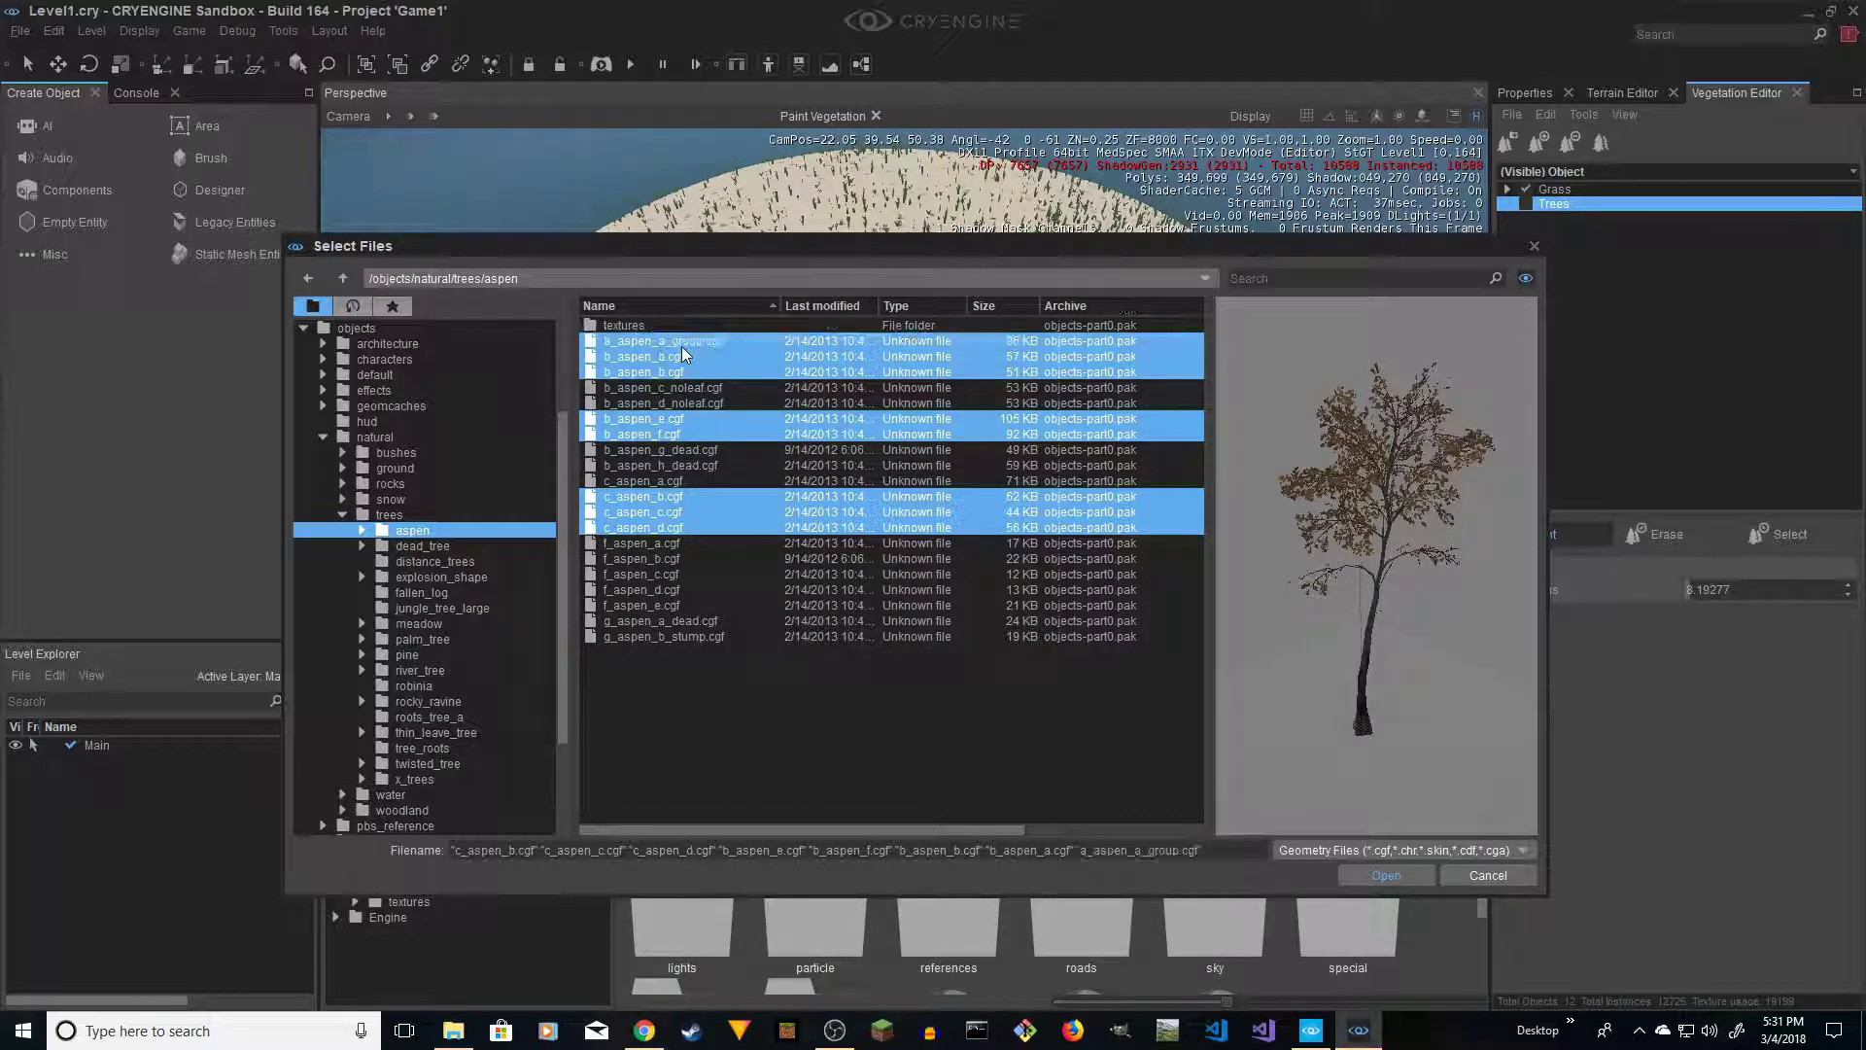
{"action": "left_click", "coordinate": [676, 481], "text": "ctrl"}
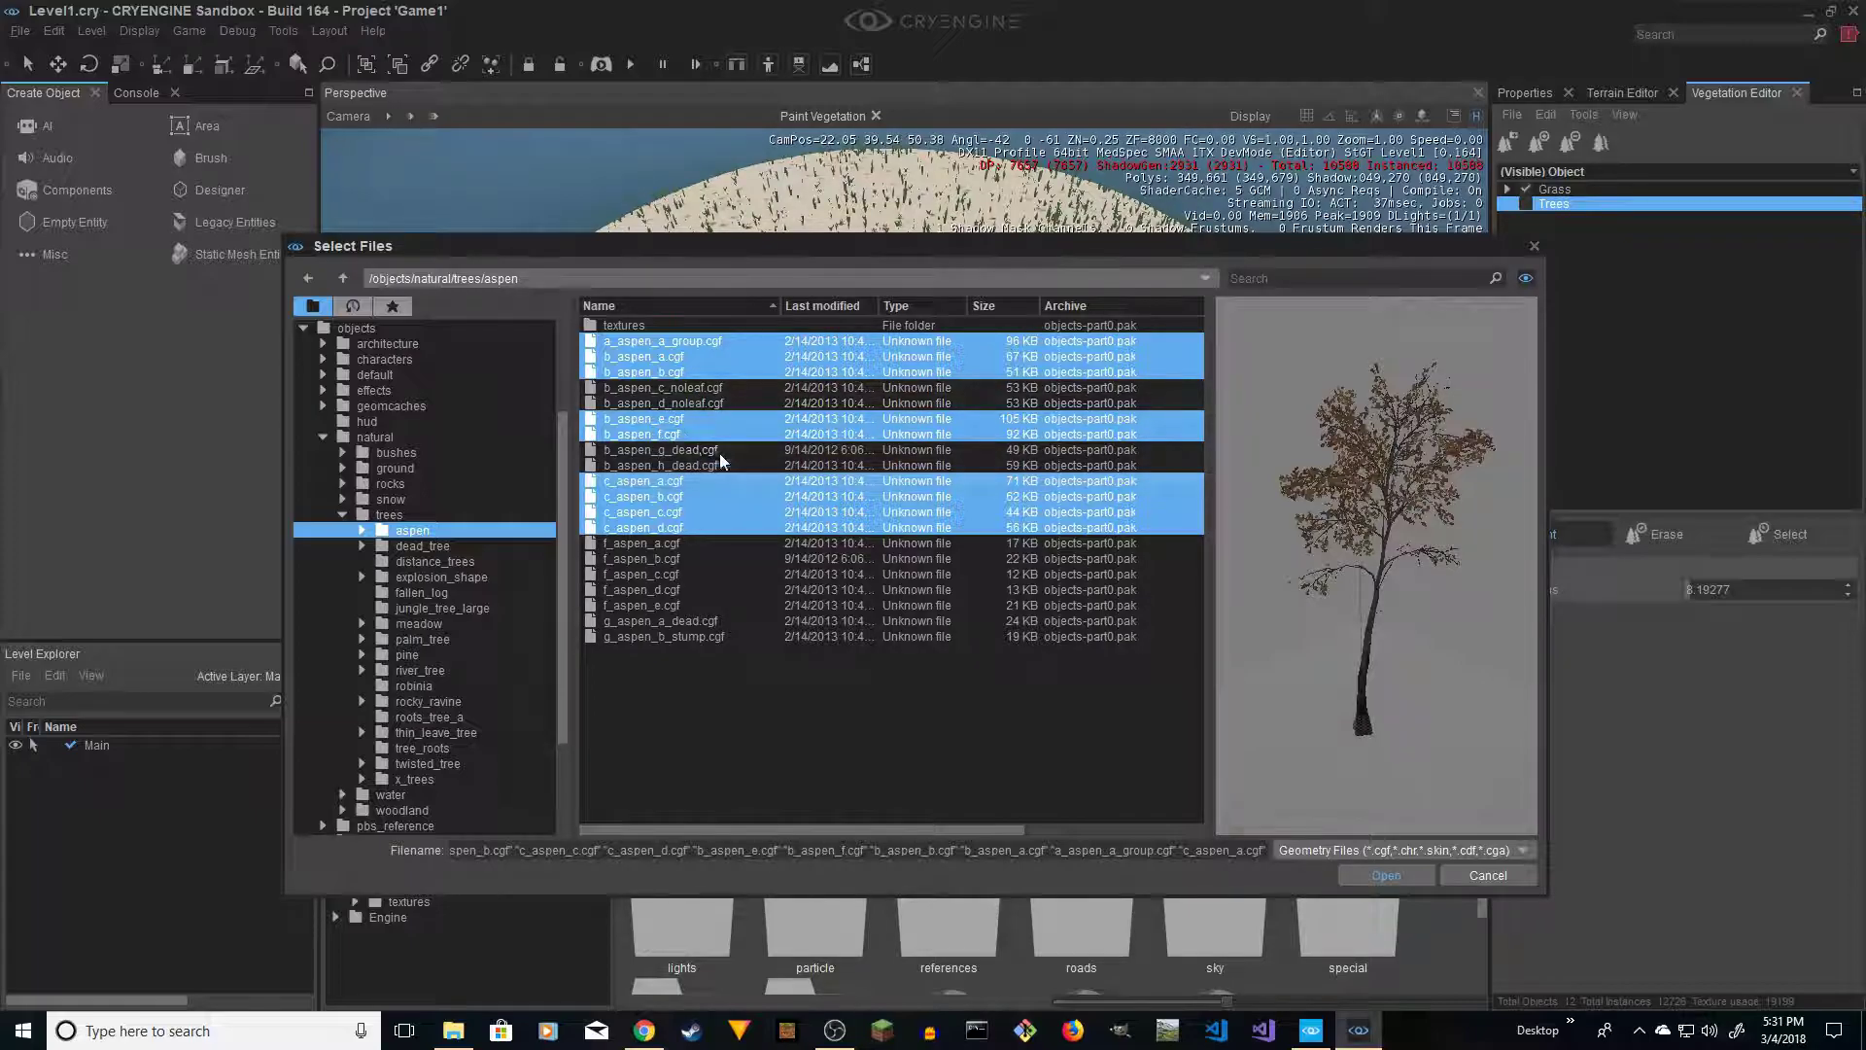
{"action": "left_click", "coordinate": [1392, 877]}
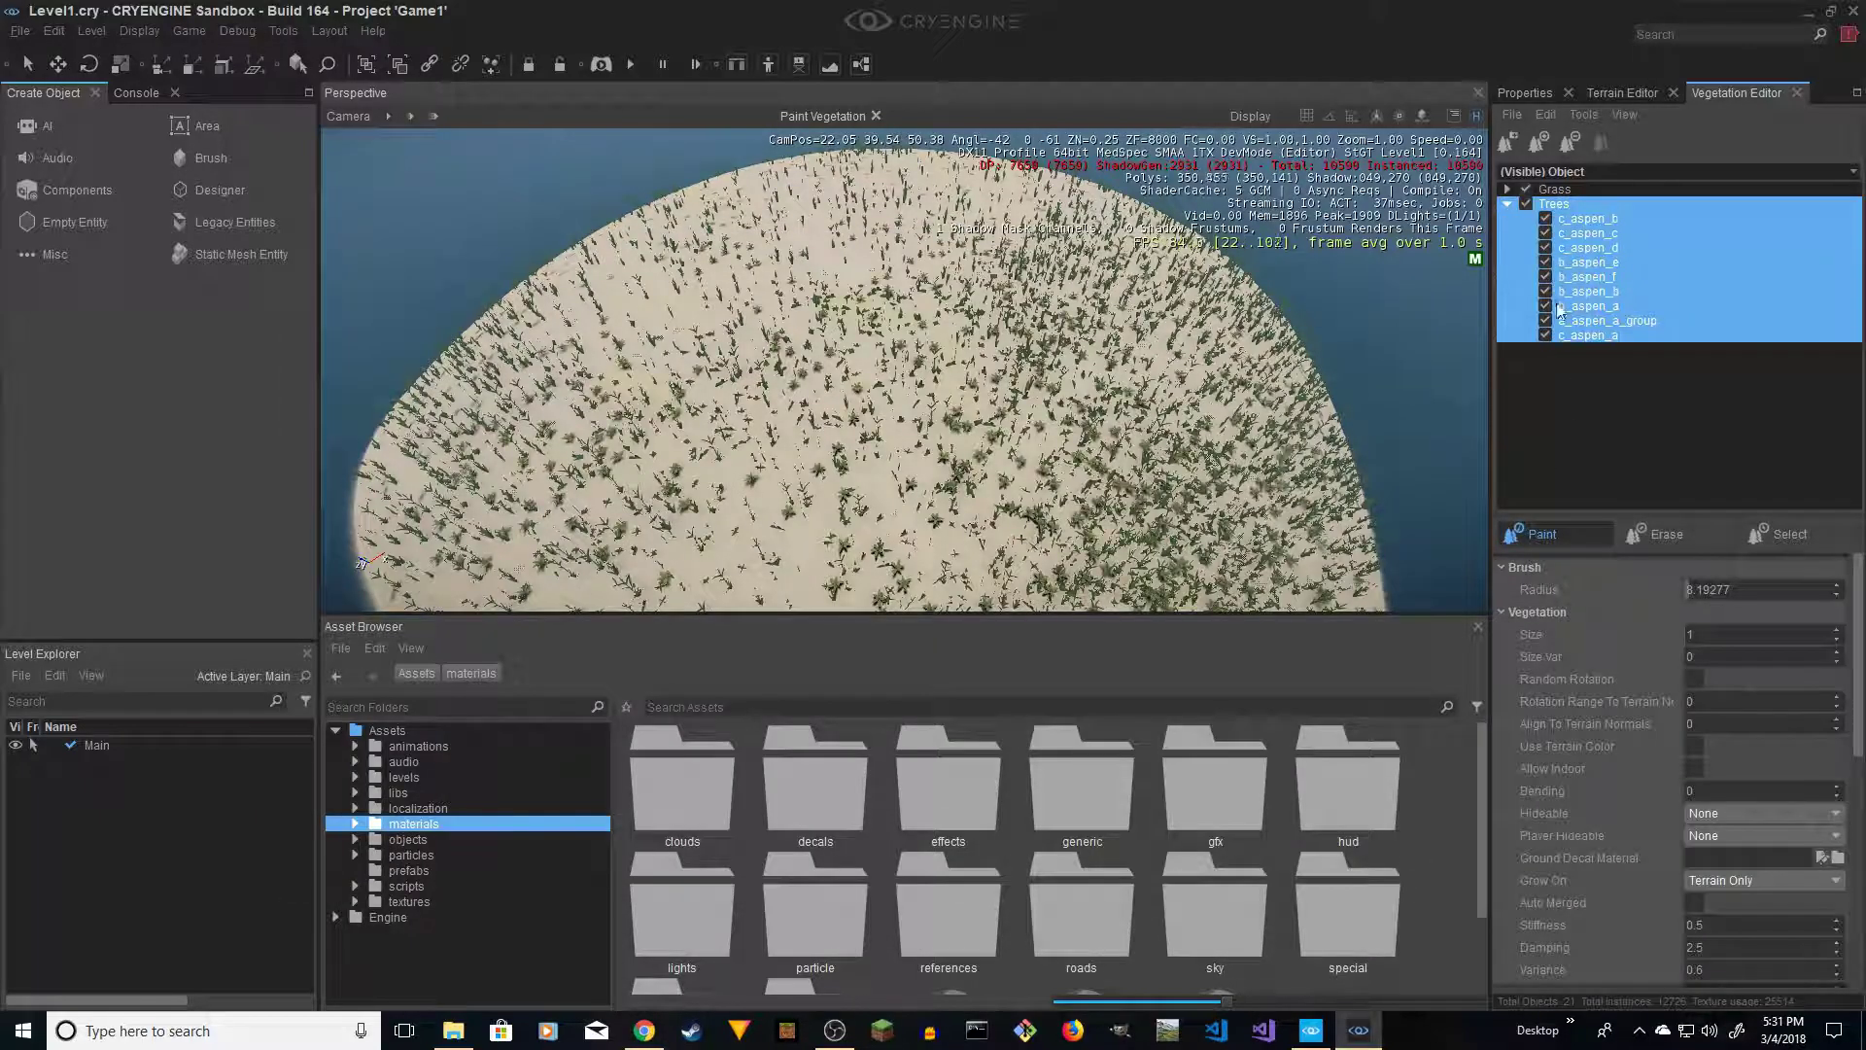
Set the brush radius to 10 and the whole Trees group's Density to 10, and paint a cluster of trees near the island's edge
{"action": "left_click", "coordinate": [1508, 205]}
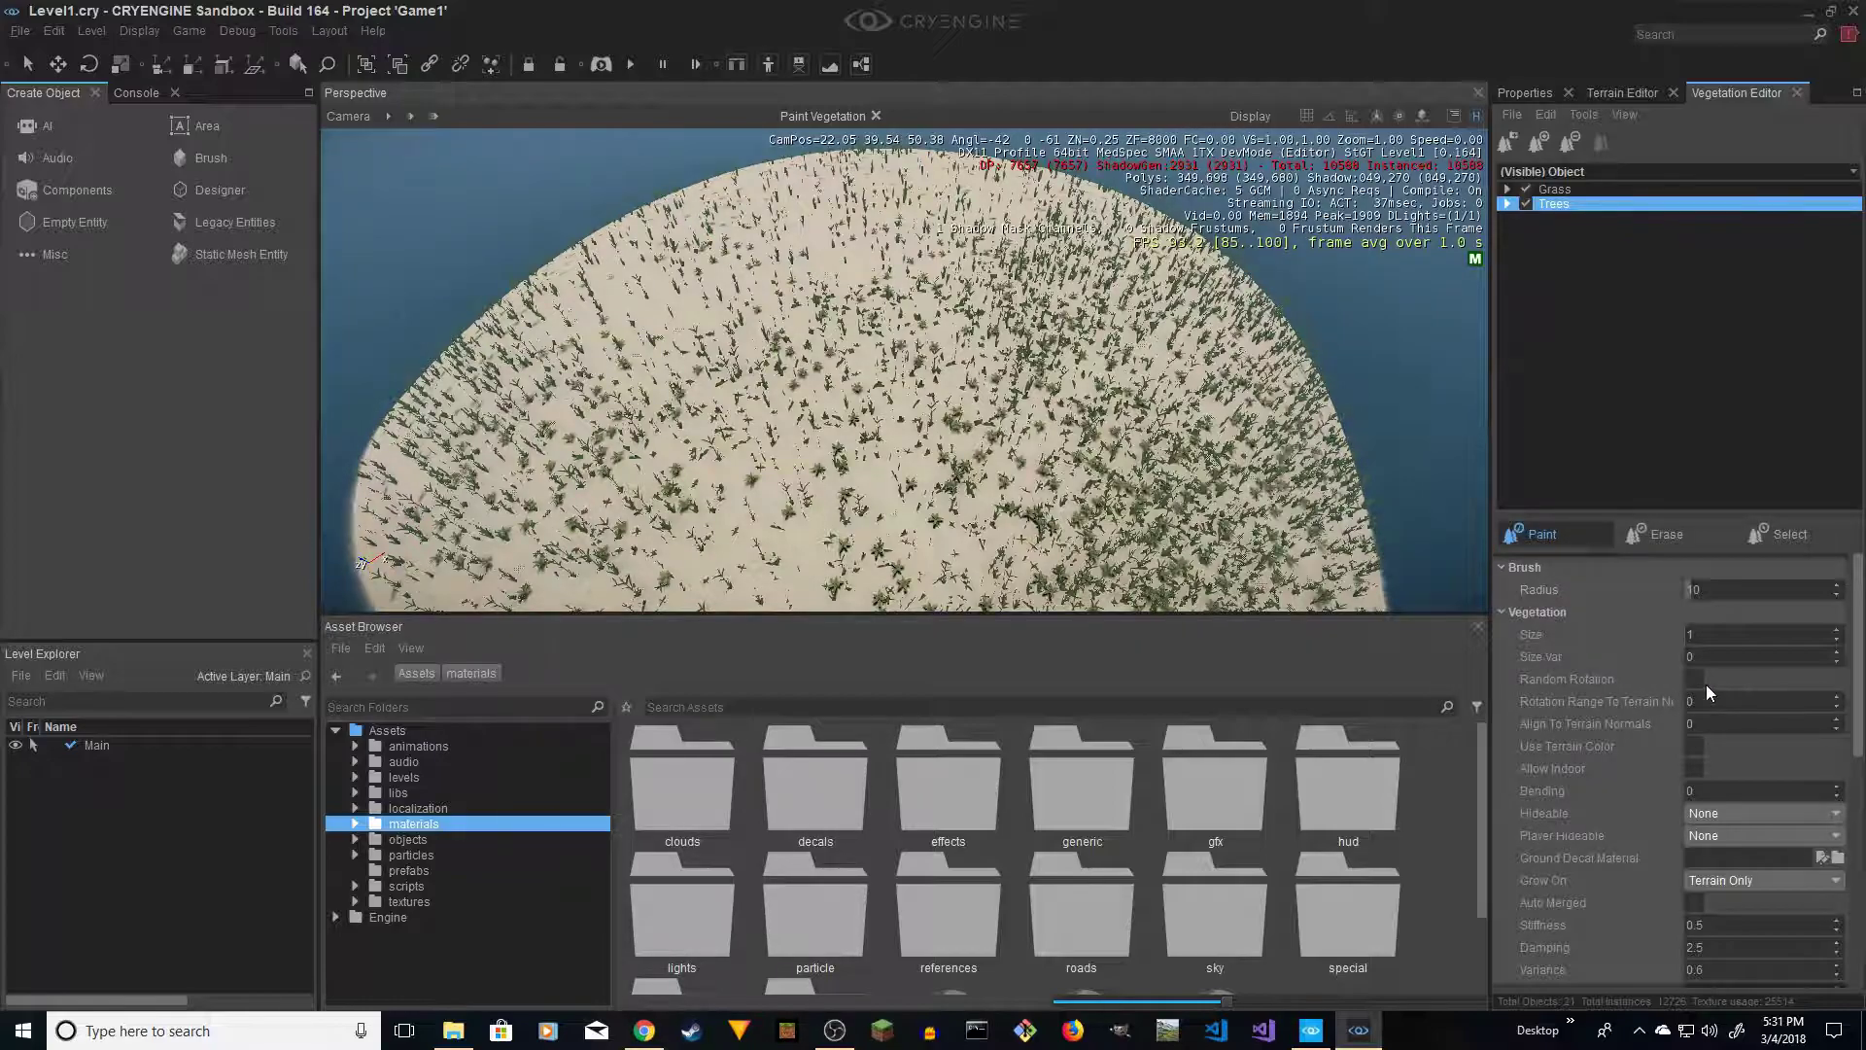
{"action": "scroll", "coordinate": [1643, 756], "scroll_direction": "down", "scroll_amount": 4}
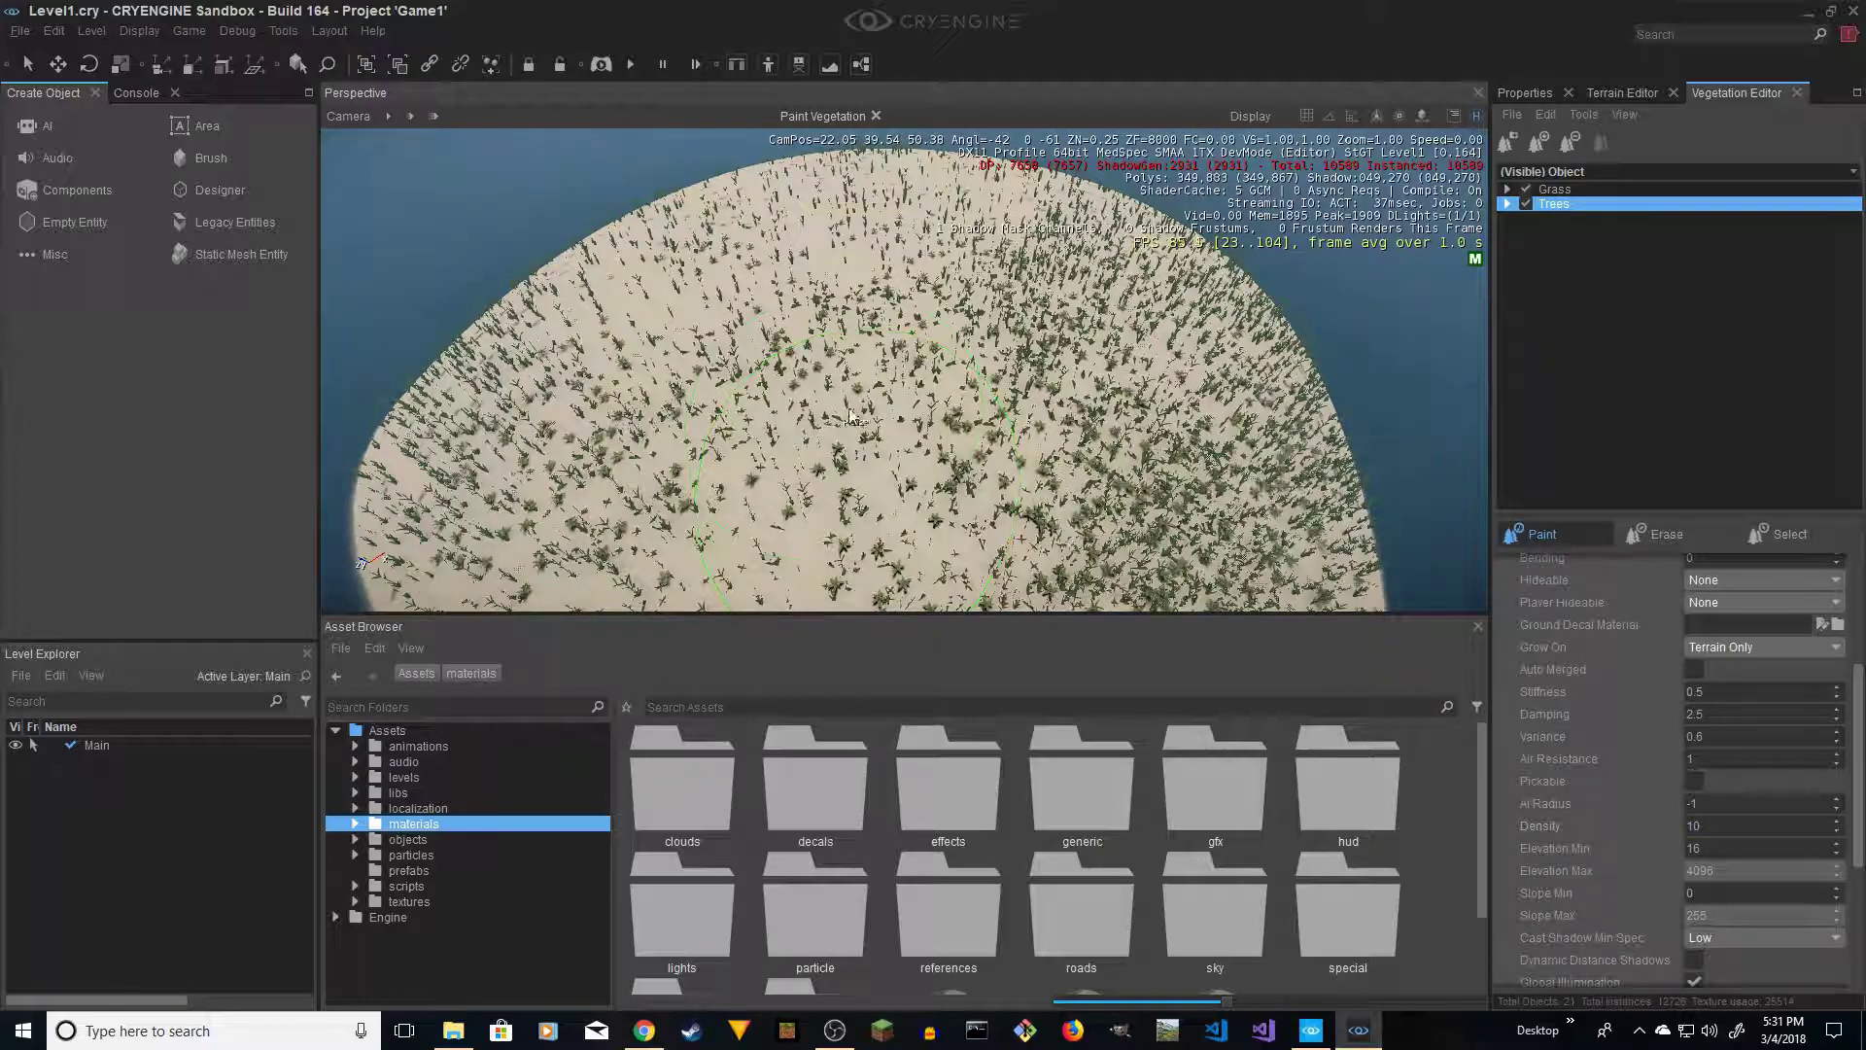
{"action": "scroll", "coordinate": [648, 408], "scroll_direction": "down", "scroll_amount": 3}
{"action": "left_click_drag", "start_coordinate": [648, 408], "coordinate": [634, 413]}
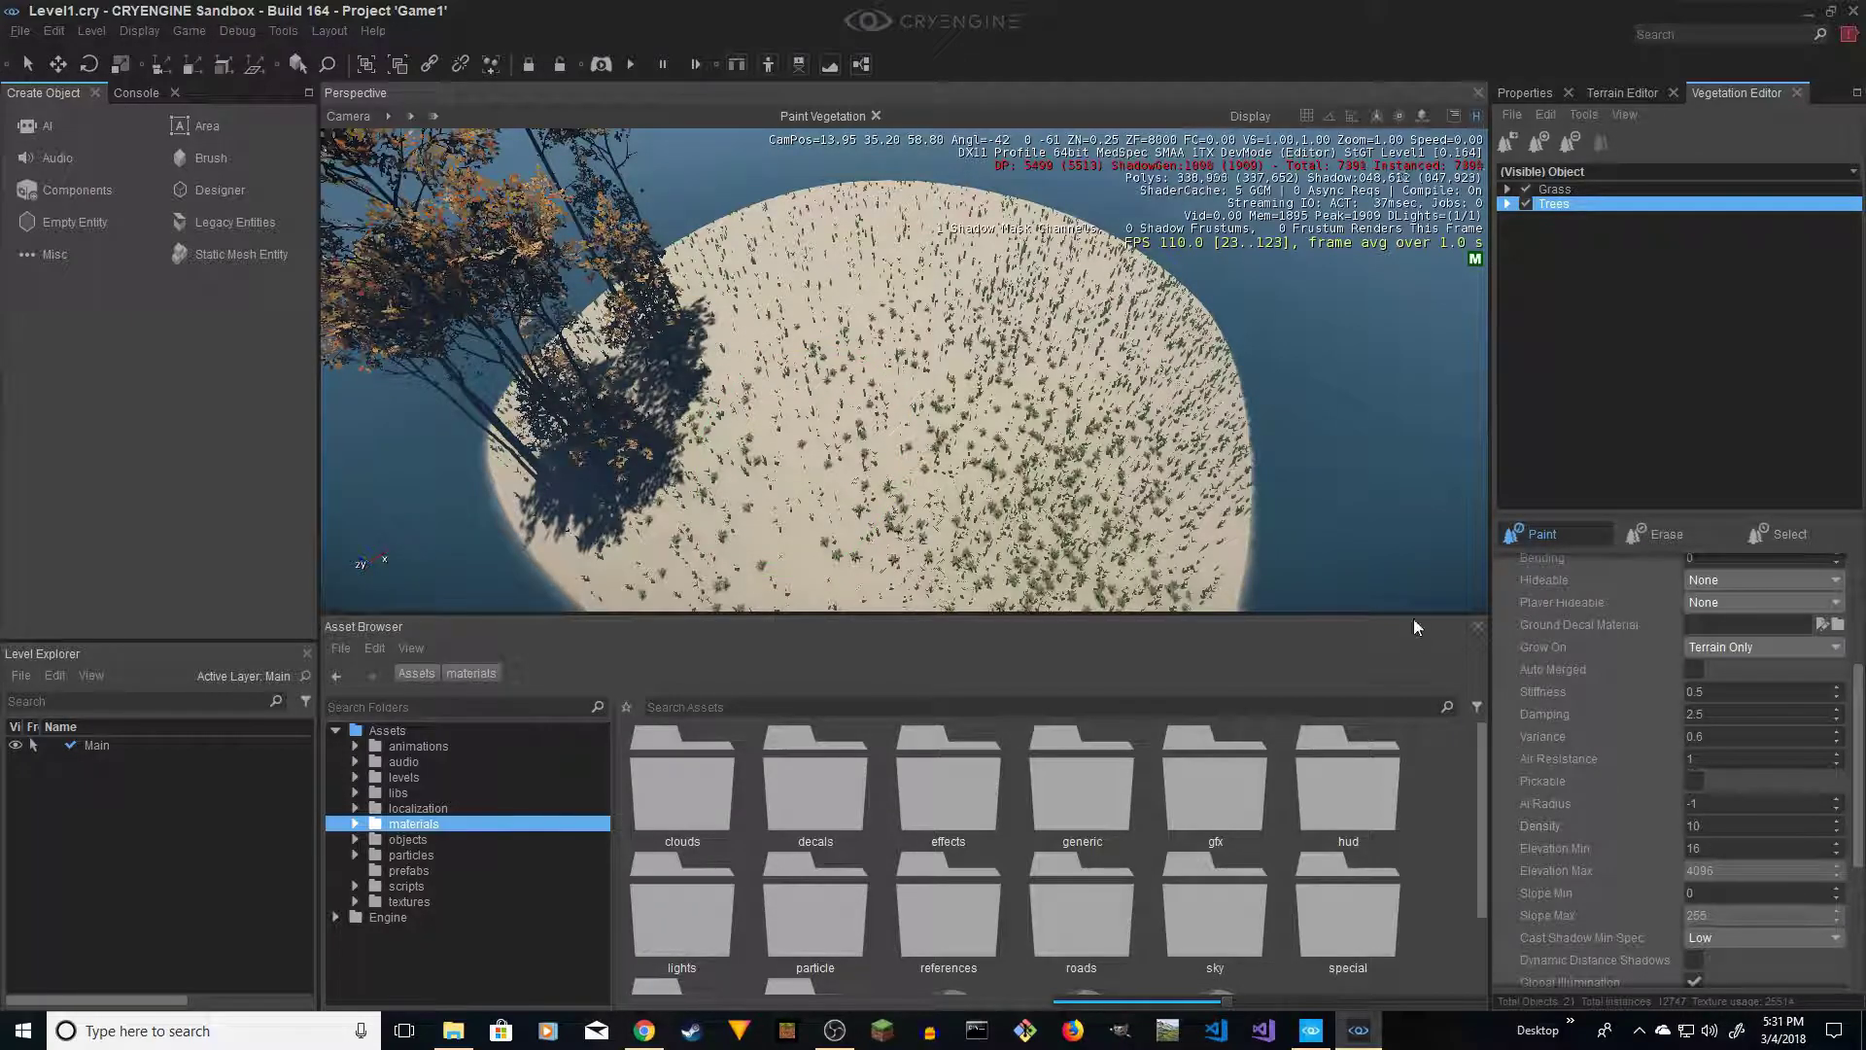
Hide the Grass group's vegetation in the level
{"action": "left_click", "coordinate": [1539, 191]}
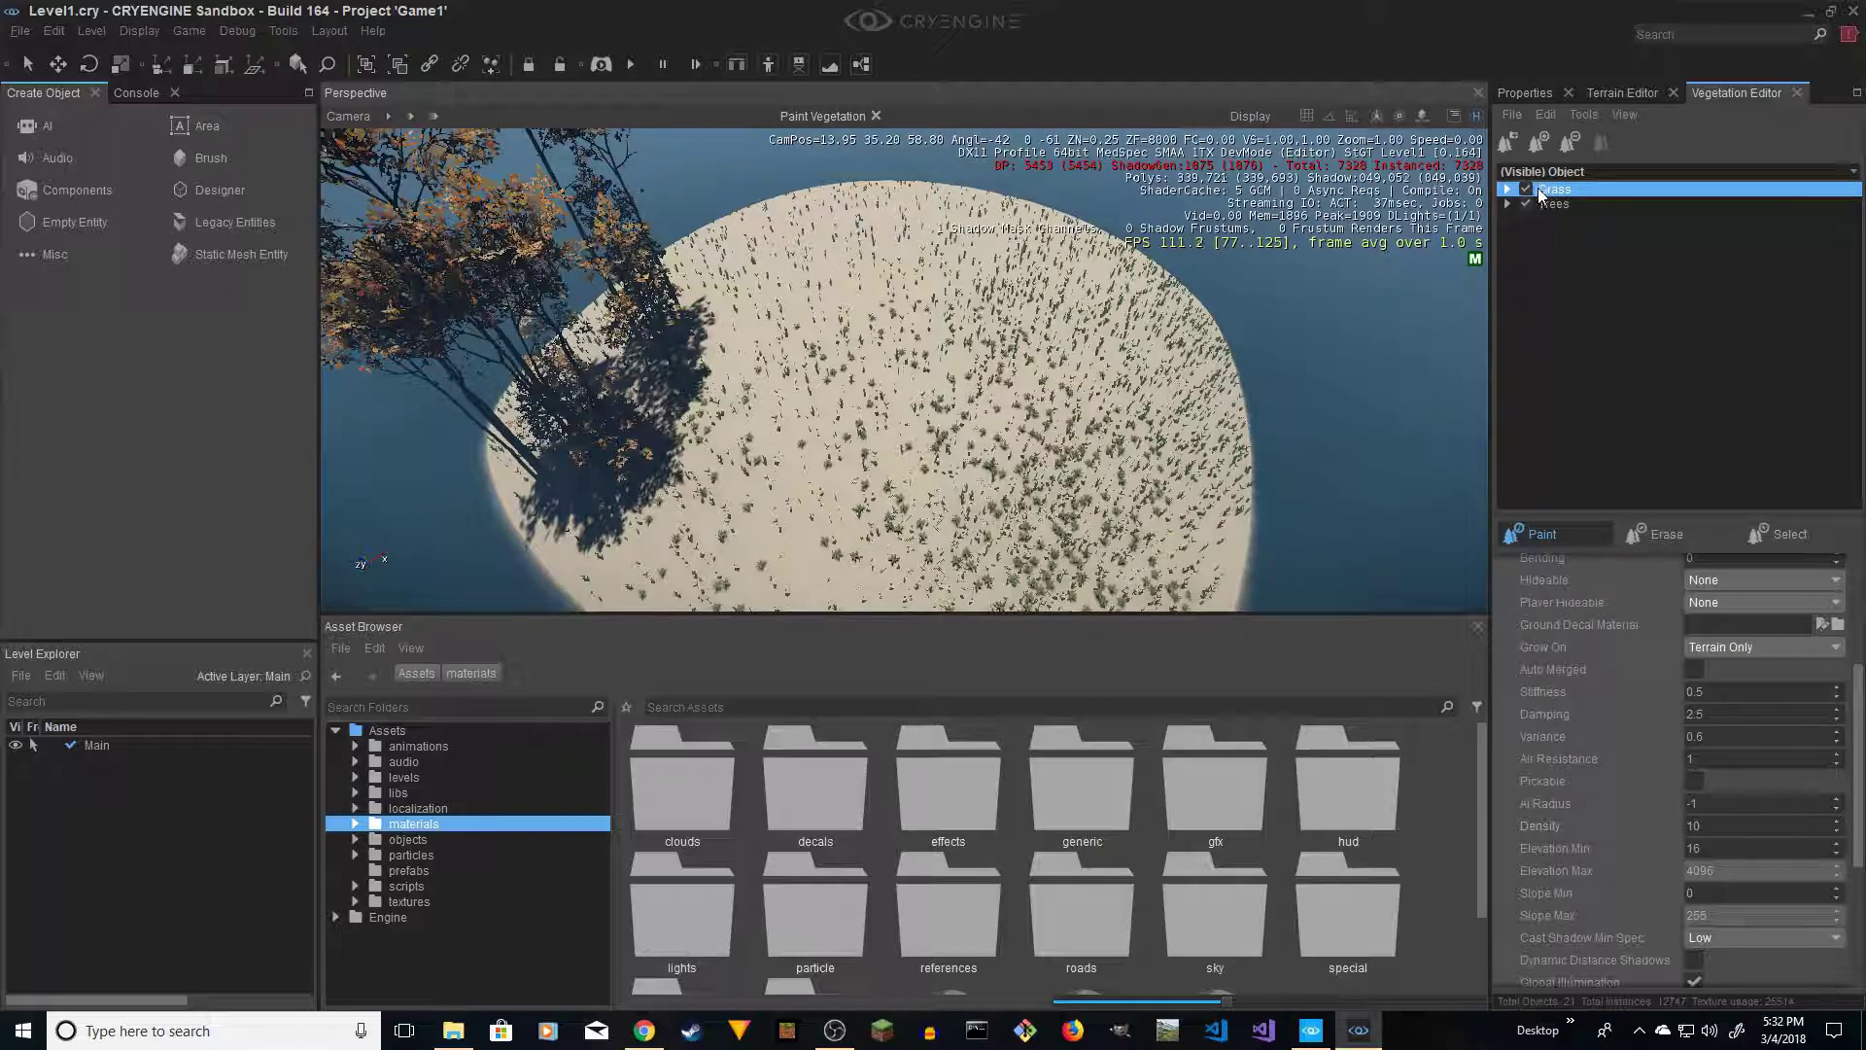
{"action": "left_click", "coordinate": [1525, 190]}
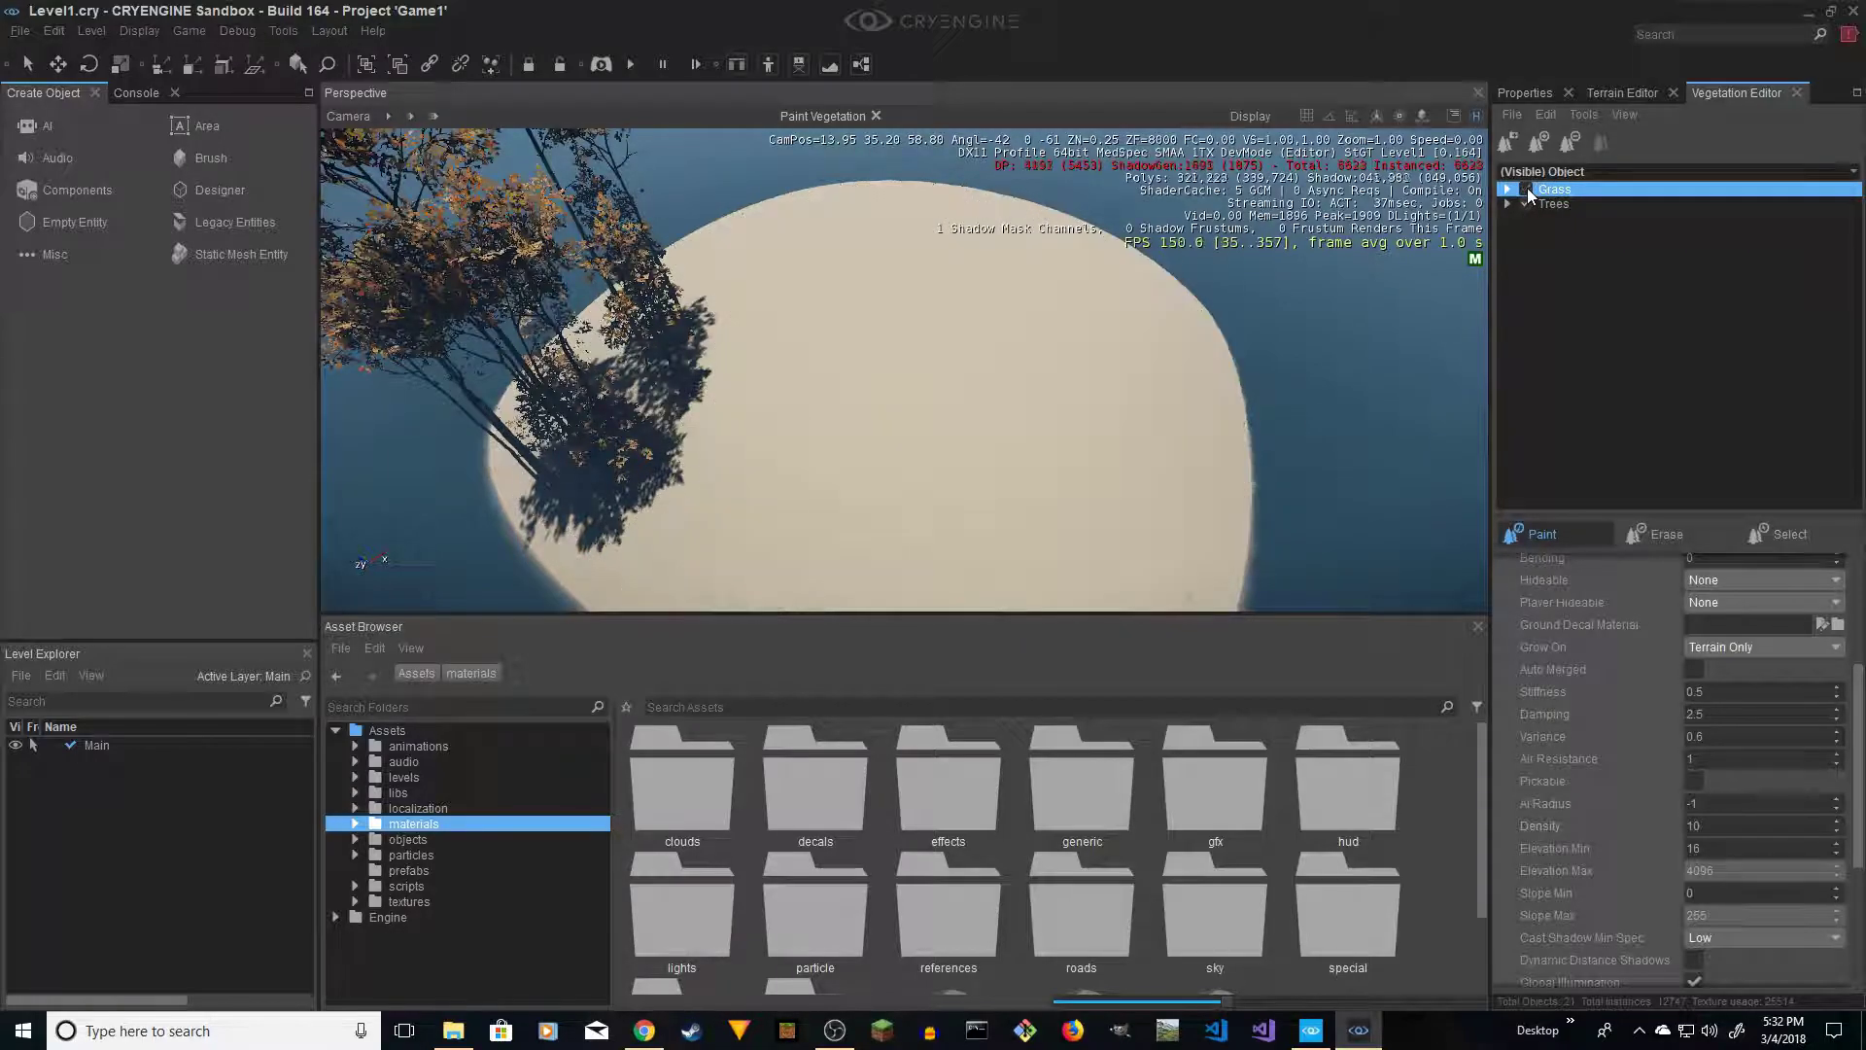
Erase the Trees group's existing cluster of trees near the island's edge
{"action": "left_click", "coordinate": [1555, 204]}
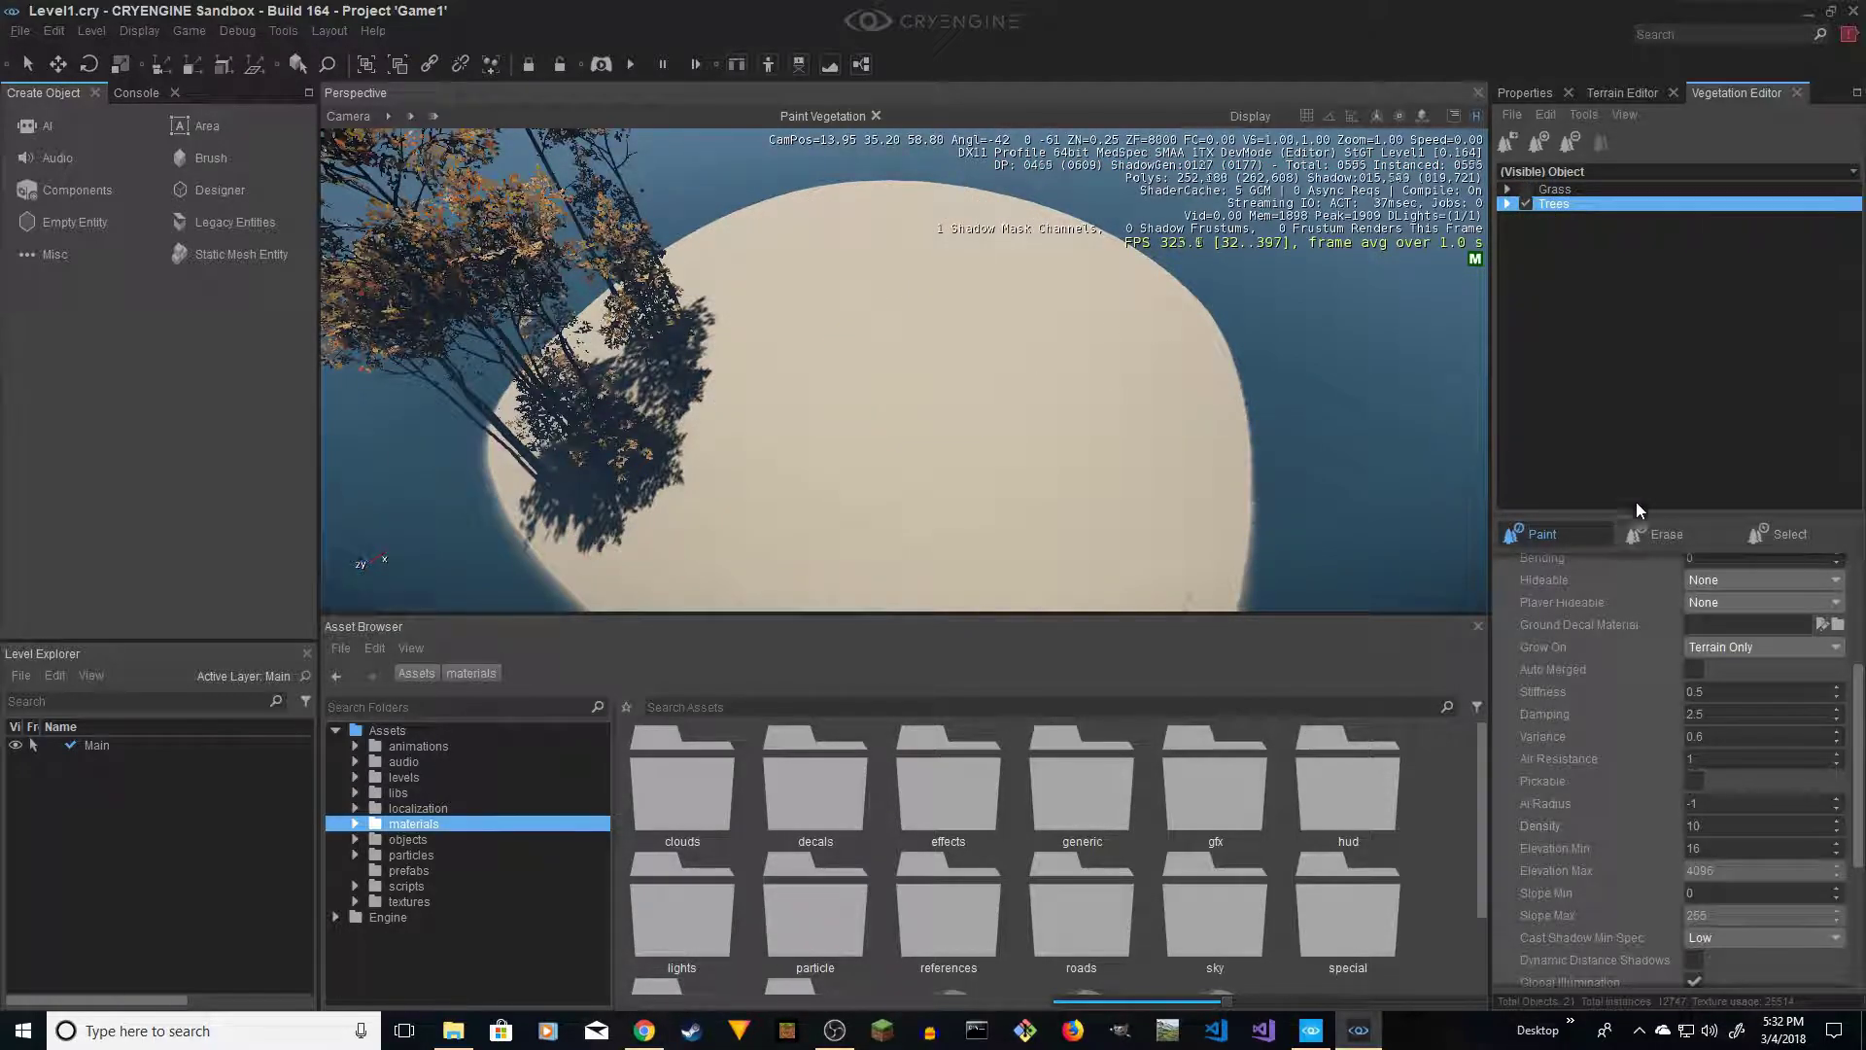
{"action": "left_click", "coordinate": [1660, 534]}
{"action": "mouse_move", "coordinate": [775, 447]}
{"action": "left_mouse_down"}
{"action": "mouse_move", "coordinate": [583, 437]}
{"action": "mouse_move", "coordinate": [622, 486]}
{"action": "left_mouse_up"}
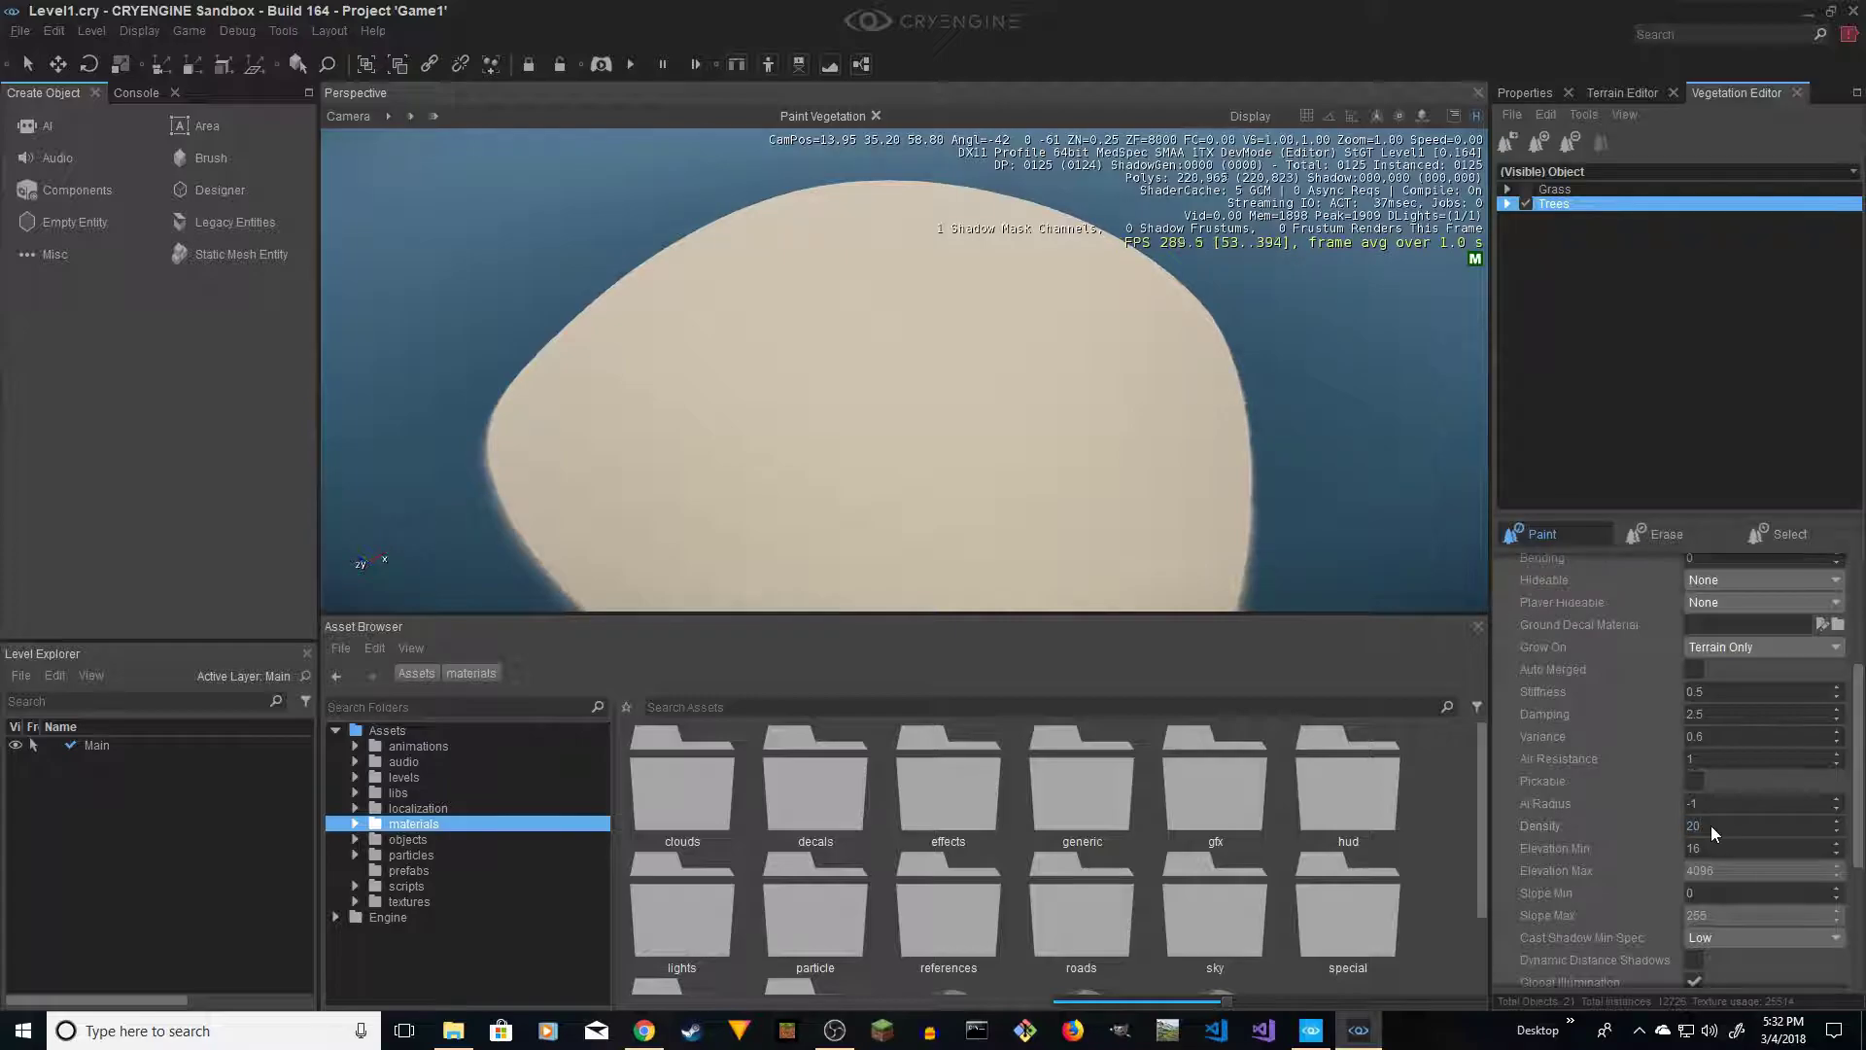
Set the Trees group's Density to 20 and paint aspen trees across the middle and near side of the island
{"action": "mouse_move", "coordinate": [626, 416]}
{"action": "left_mouse_down"}
{"action": "mouse_move", "coordinate": [734, 463]}
{"action": "mouse_move", "coordinate": [1040, 504]}
{"action": "mouse_move", "coordinate": [1025, 268]}
{"action": "mouse_move", "coordinate": [1003, 307]}
{"action": "left_mouse_up"}
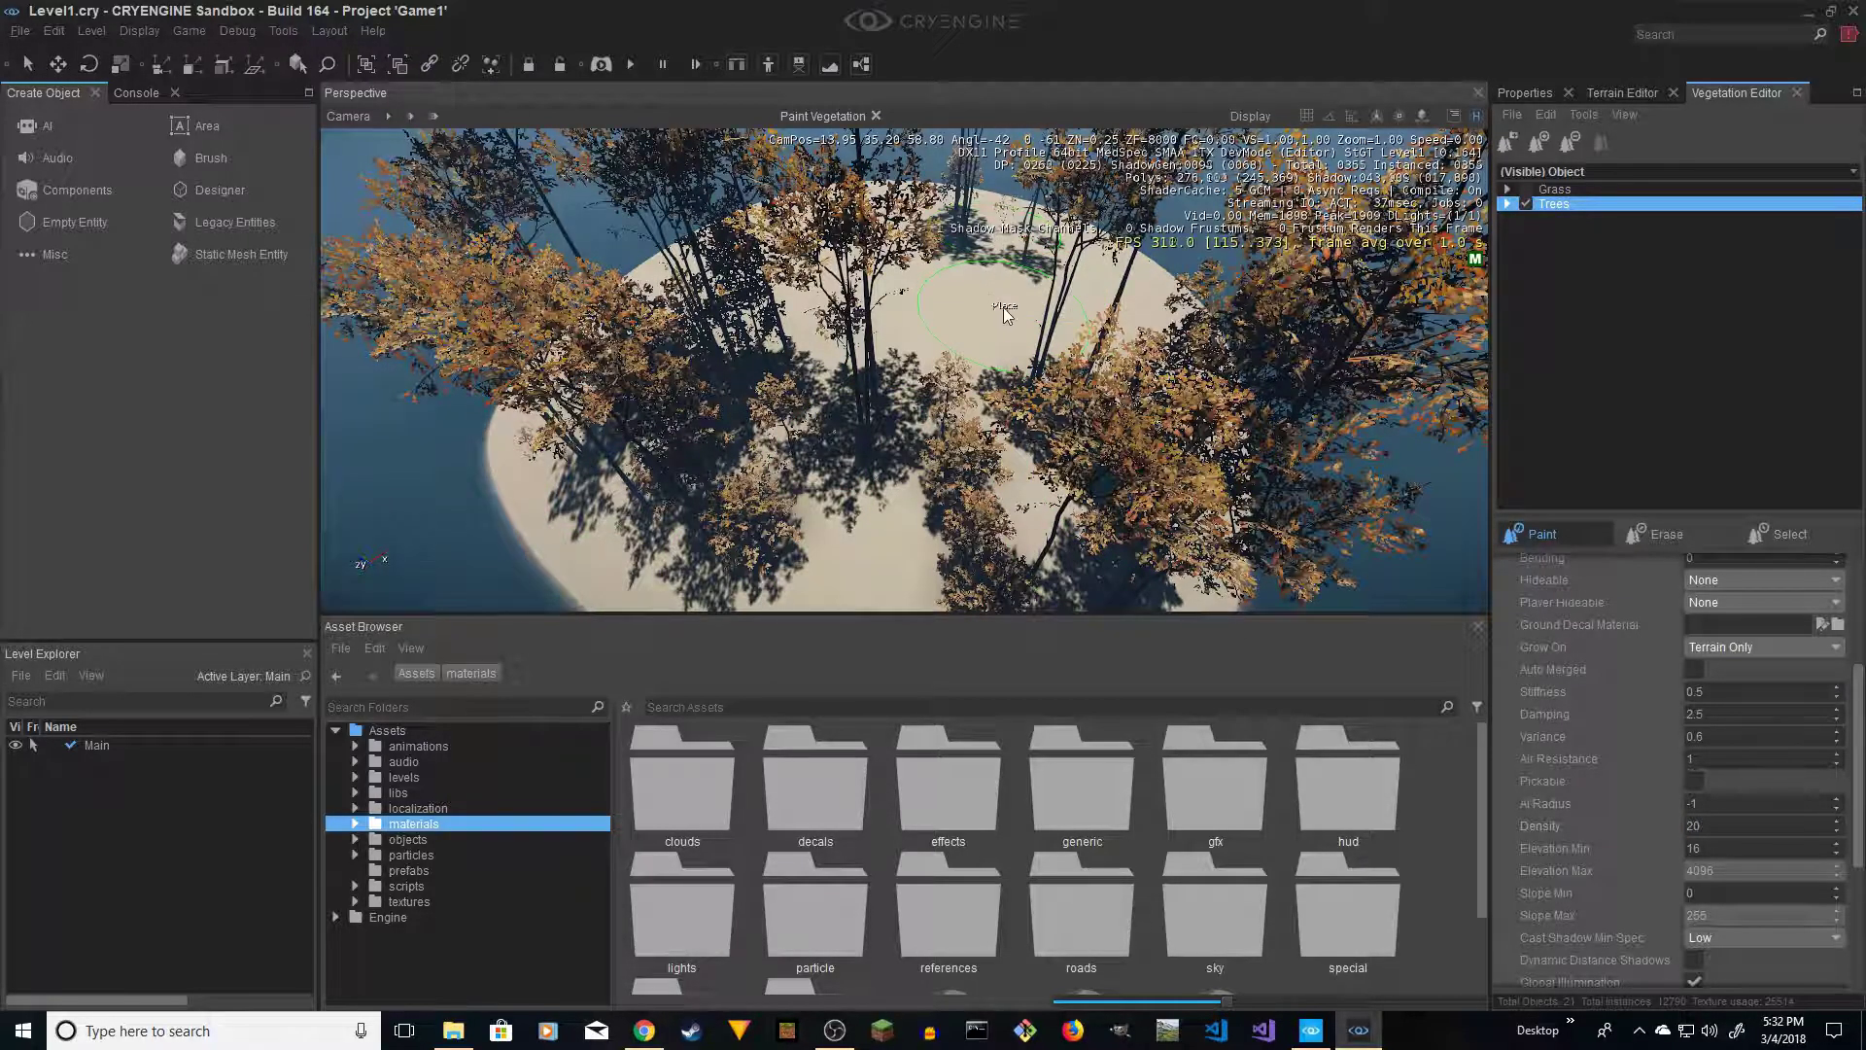
{"action": "key", "text": "d"}
{"action": "right_click_drag", "start_coordinate": [1003, 307], "coordinate": [817, 326]}
{"action": "left_click", "coordinate": [936, 387]}
{"action": "left_click", "coordinate": [776, 268]}
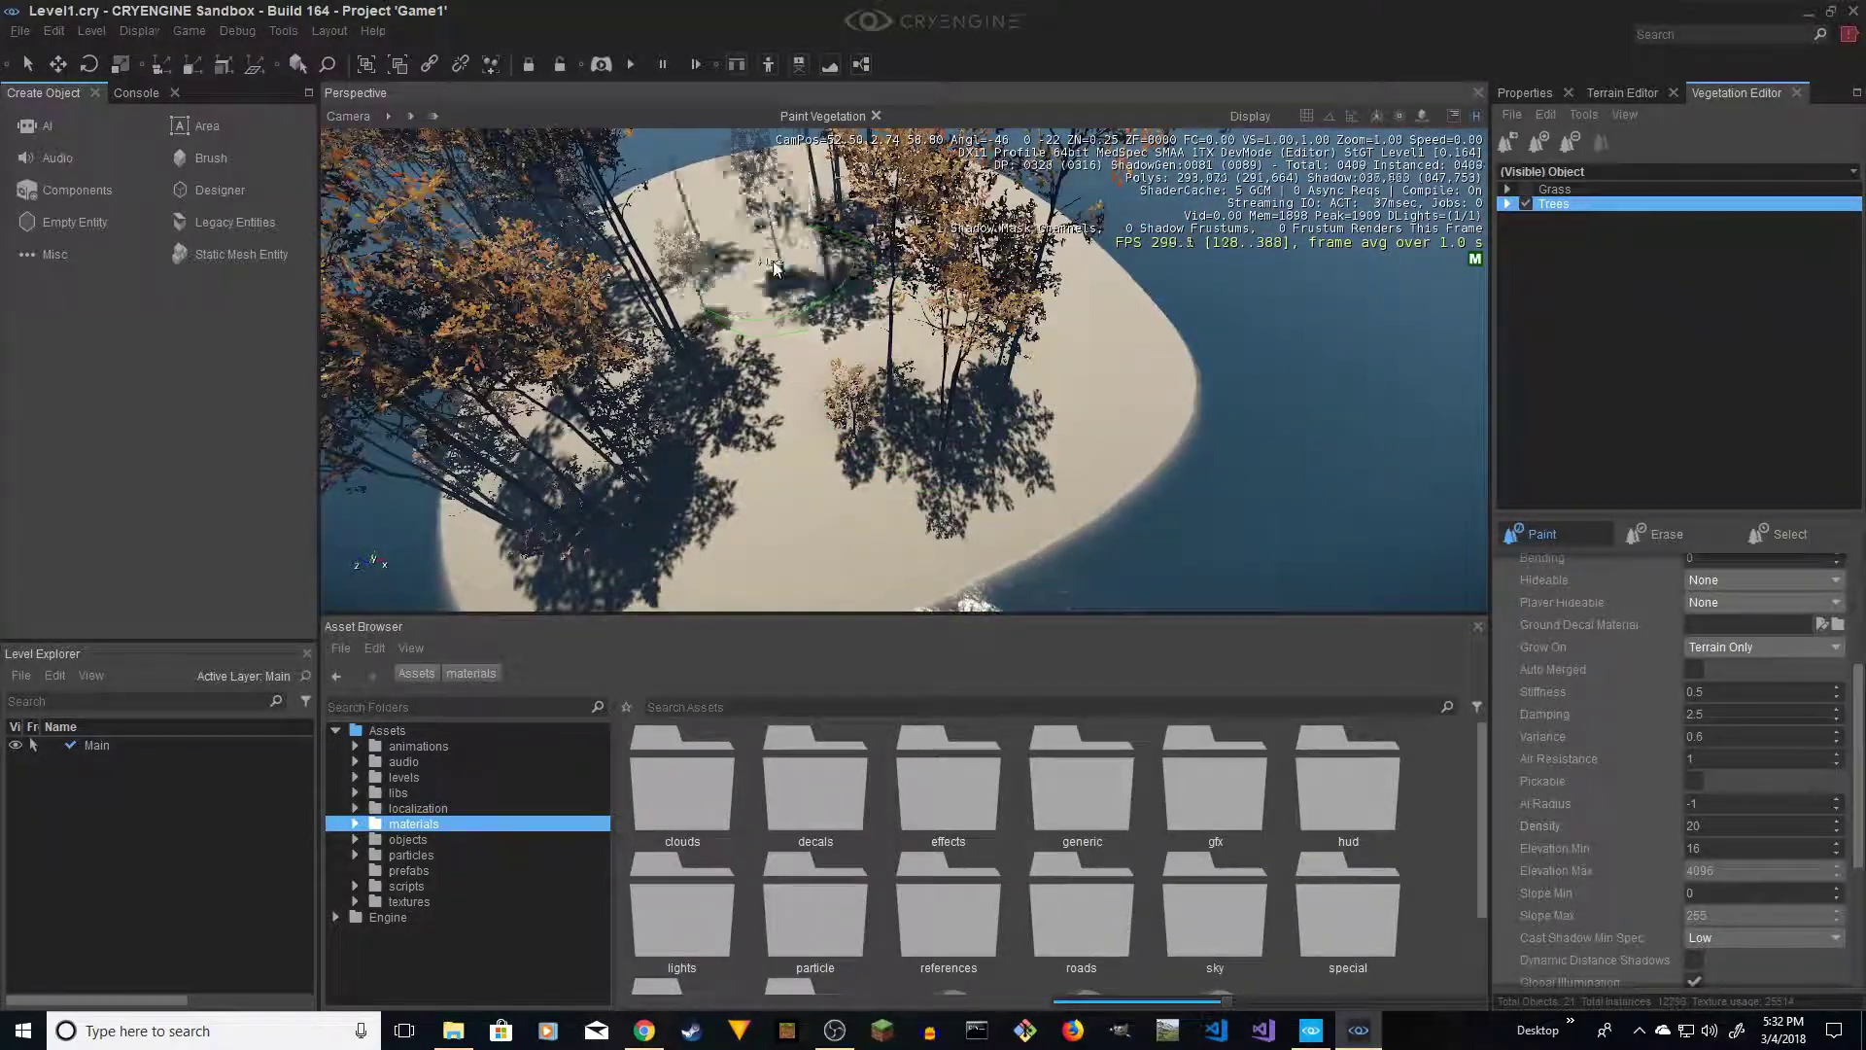
{"action": "mouse_move", "coordinate": [775, 267]}
{"action": "right_mouse_down"}
{"action": "mouse_move", "coordinate": [915, 329]}
{"action": "mouse_move", "coordinate": [1107, 350]}
{"action": "mouse_move", "coordinate": [1099, 370]}
{"action": "right_mouse_up"}
{"action": "left_click", "coordinate": [874, 447]}
{"action": "left_click", "coordinate": [1050, 457]}
{"action": "left_click", "coordinate": [1279, 437]}
Paint more aspen trees around the remaining bare sides of the island
{"action": "key", "text": "d"}
{"action": "mouse_move", "coordinate": [1279, 438]}
{"action": "right_mouse_down"}
{"action": "mouse_move", "coordinate": [1146, 447]}
{"action": "mouse_move", "coordinate": [1108, 530]}
{"action": "mouse_move", "coordinate": [1163, 424]}
{"action": "mouse_move", "coordinate": [1205, 447]}
{"action": "right_mouse_up"}
{"action": "key", "text": "s"}
{"action": "left_click", "coordinate": [899, 488]}
{"action": "left_click", "coordinate": [1060, 352]}
{"action": "left_click", "coordinate": [890, 282]}
{"action": "left_click", "coordinate": [1167, 496]}
{"action": "key", "text": "s"}
{"action": "key", "text": "a"}
{"action": "left_click", "coordinate": [975, 486]}
{"action": "left_click", "coordinate": [983, 355]}
{"action": "left_click", "coordinate": [1137, 534]}
{"action": "key", "text": "w"}
{"action": "key", "text": "d"}
Erase the trees standing too close to the island's shoreline
{"action": "left_click", "coordinate": [1663, 534]}
{"action": "mouse_move", "coordinate": [1195, 437]}
{"action": "left_mouse_down"}
{"action": "mouse_move", "coordinate": [1152, 432]}
{"action": "mouse_move", "coordinate": [1137, 466]}
{"action": "left_mouse_up"}
{"action": "right_click_drag", "start_coordinate": [1133, 541], "coordinate": [1058, 542]}
{"action": "key", "text": "a"}
{"action": "key", "text": "s"}
{"action": "key", "text": "a"}
{"action": "left_click_drag", "start_coordinate": [995, 551], "coordinate": [886, 509]}
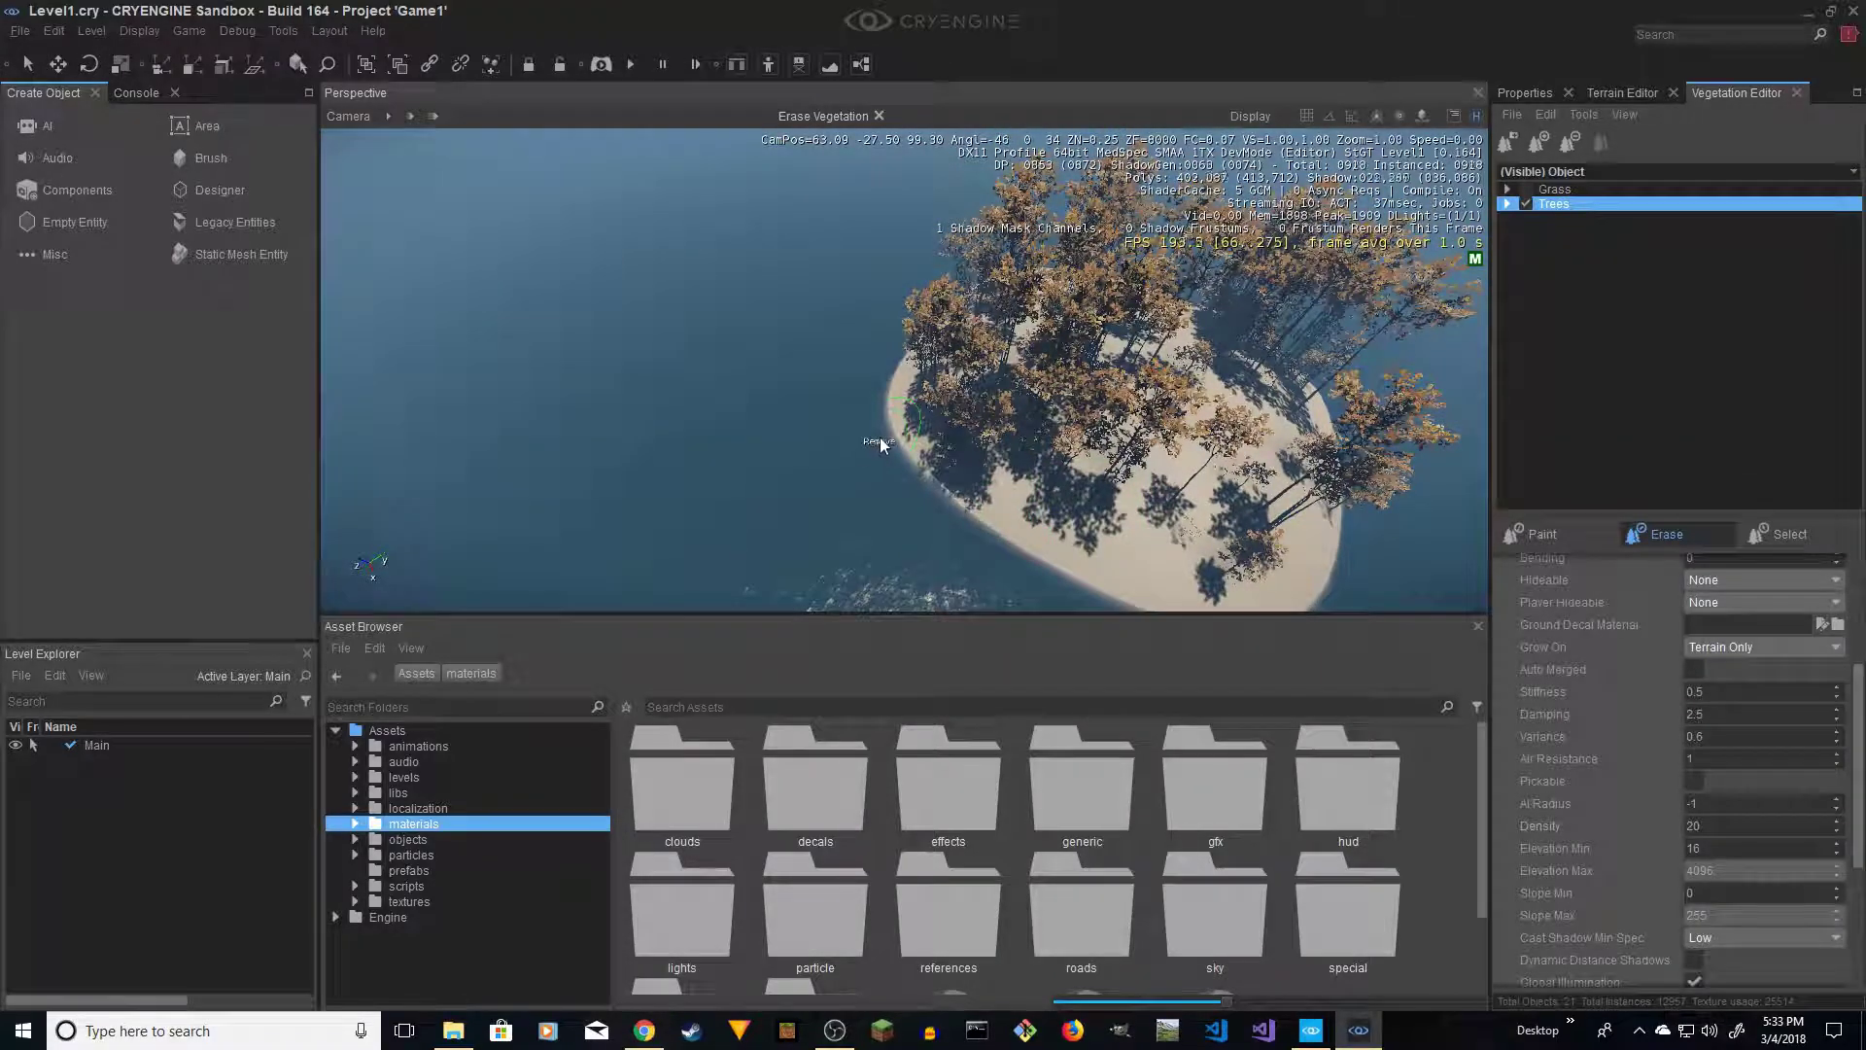
{"action": "left_click_drag", "start_coordinate": [879, 438], "coordinate": [937, 503]}
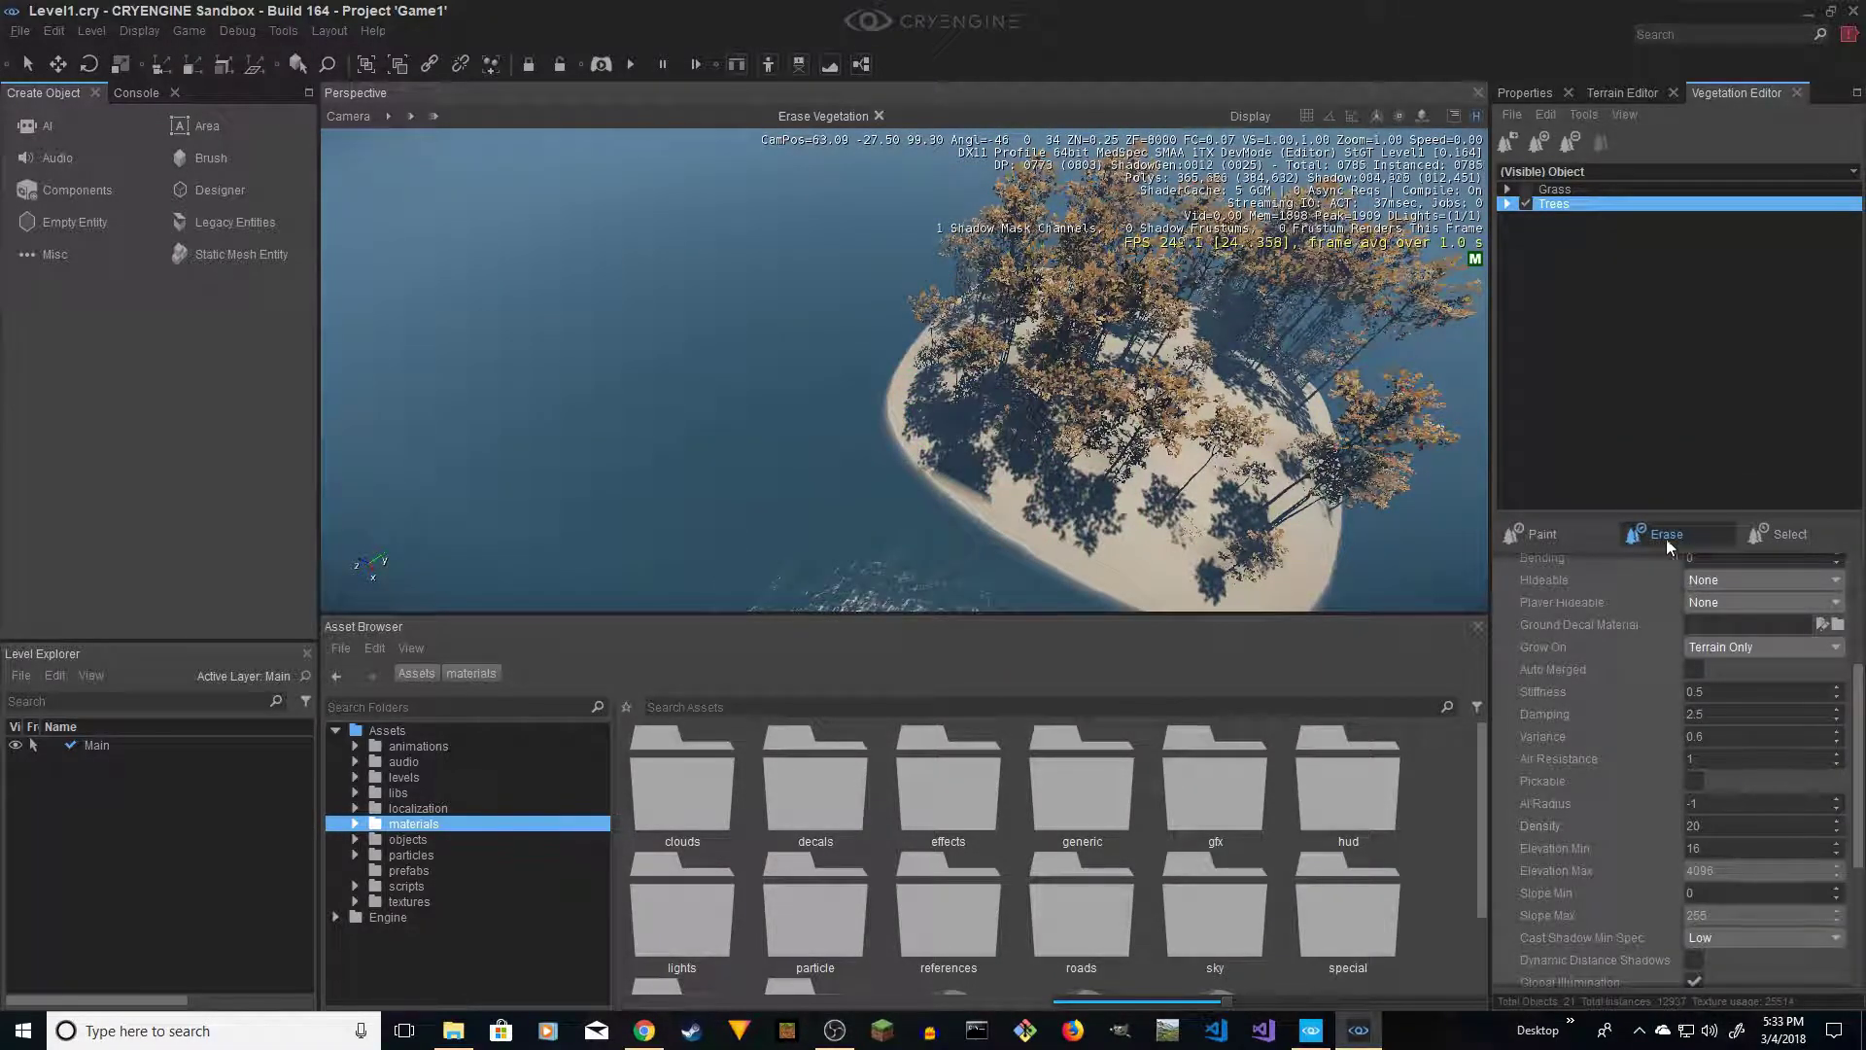
{"action": "key", "text": "d"}
{"action": "right_click_drag", "start_coordinate": [1061, 509], "coordinate": [1061, 510]}
{"action": "key", "text": "w"}
{"action": "key", "text": "s"}
Paint a few more trees into the gaps between the existing clusters
{"action": "left_click", "coordinate": [1545, 533]}
{"action": "left_click", "coordinate": [929, 416]}
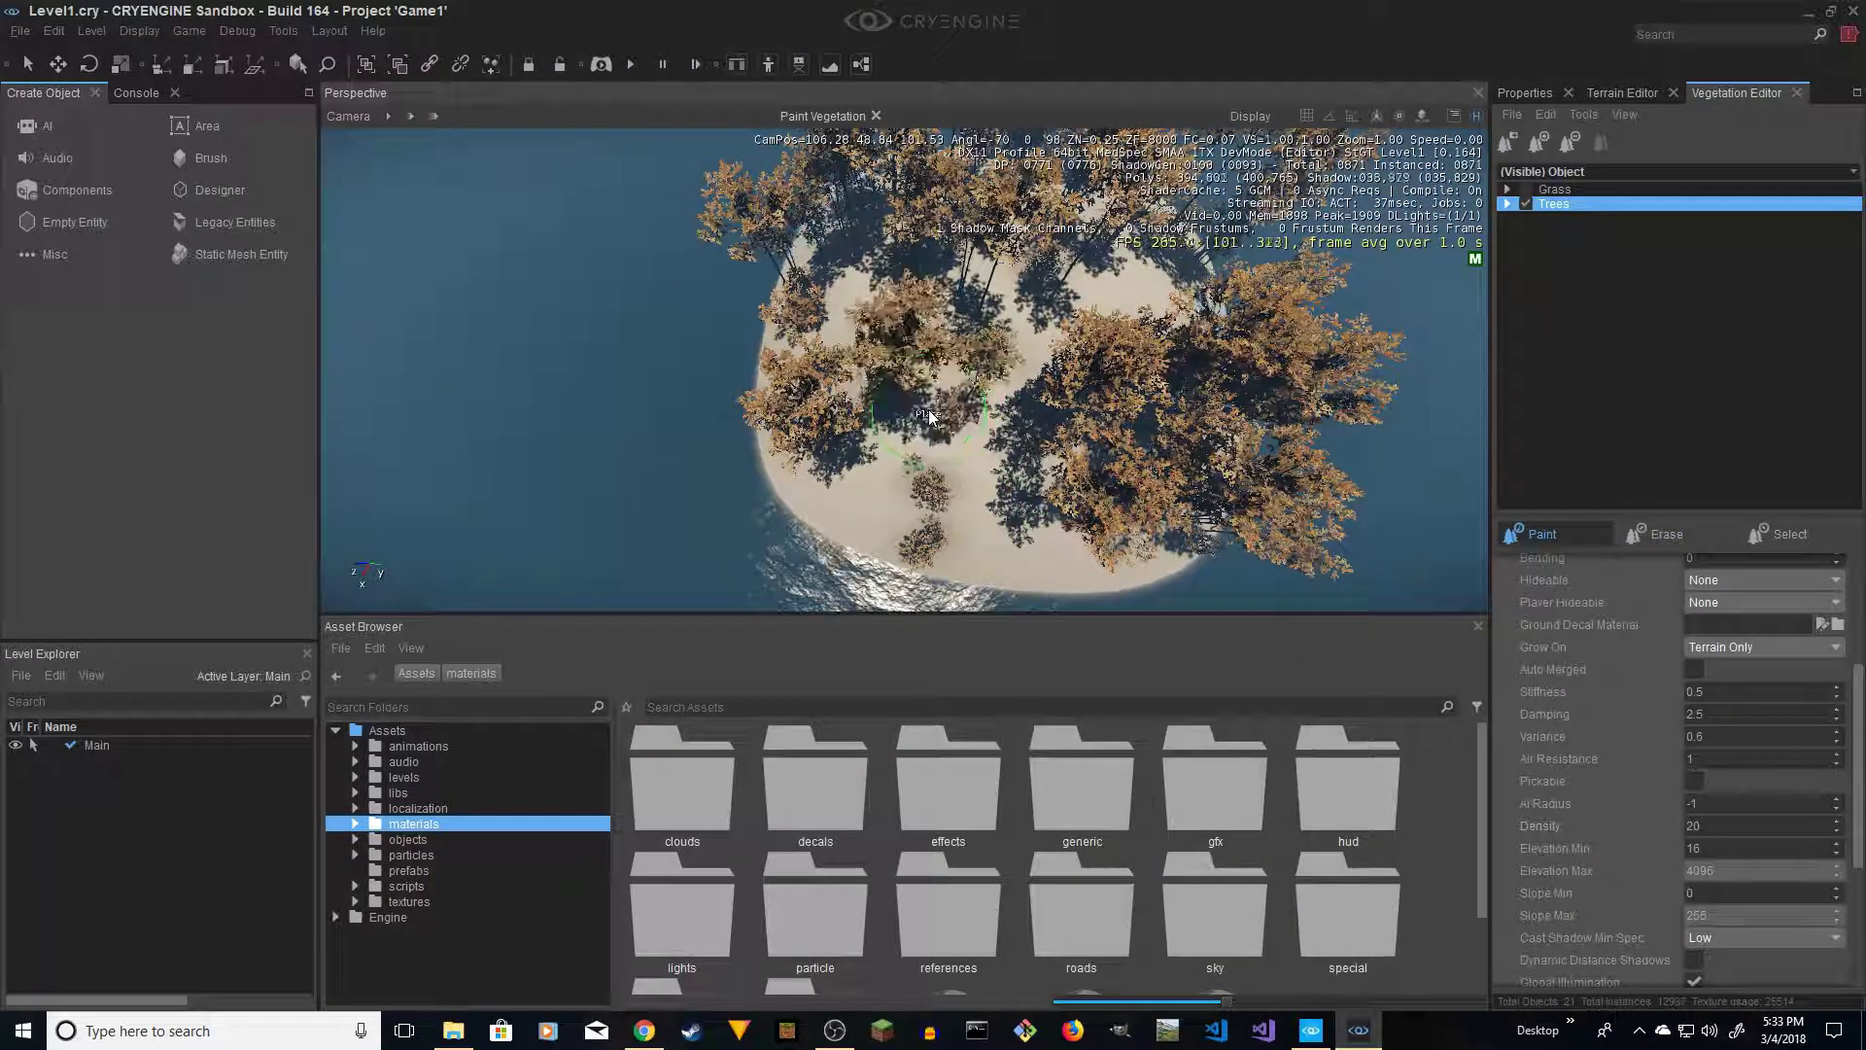
{"action": "key", "text": "d"}
{"action": "mouse_move", "coordinate": [929, 412]}
{"action": "right_mouse_down"}
{"action": "mouse_move", "coordinate": [995, 383]}
{"action": "mouse_move", "coordinate": [990, 399]}
{"action": "right_mouse_up"}
{"action": "left_click", "coordinate": [990, 399]}
Show the Grass group again and examine the island with trees and grass together from several sides
{"action": "key", "text": "s"}
{"action": "key", "text": "a"}
{"action": "key", "text": "w"}
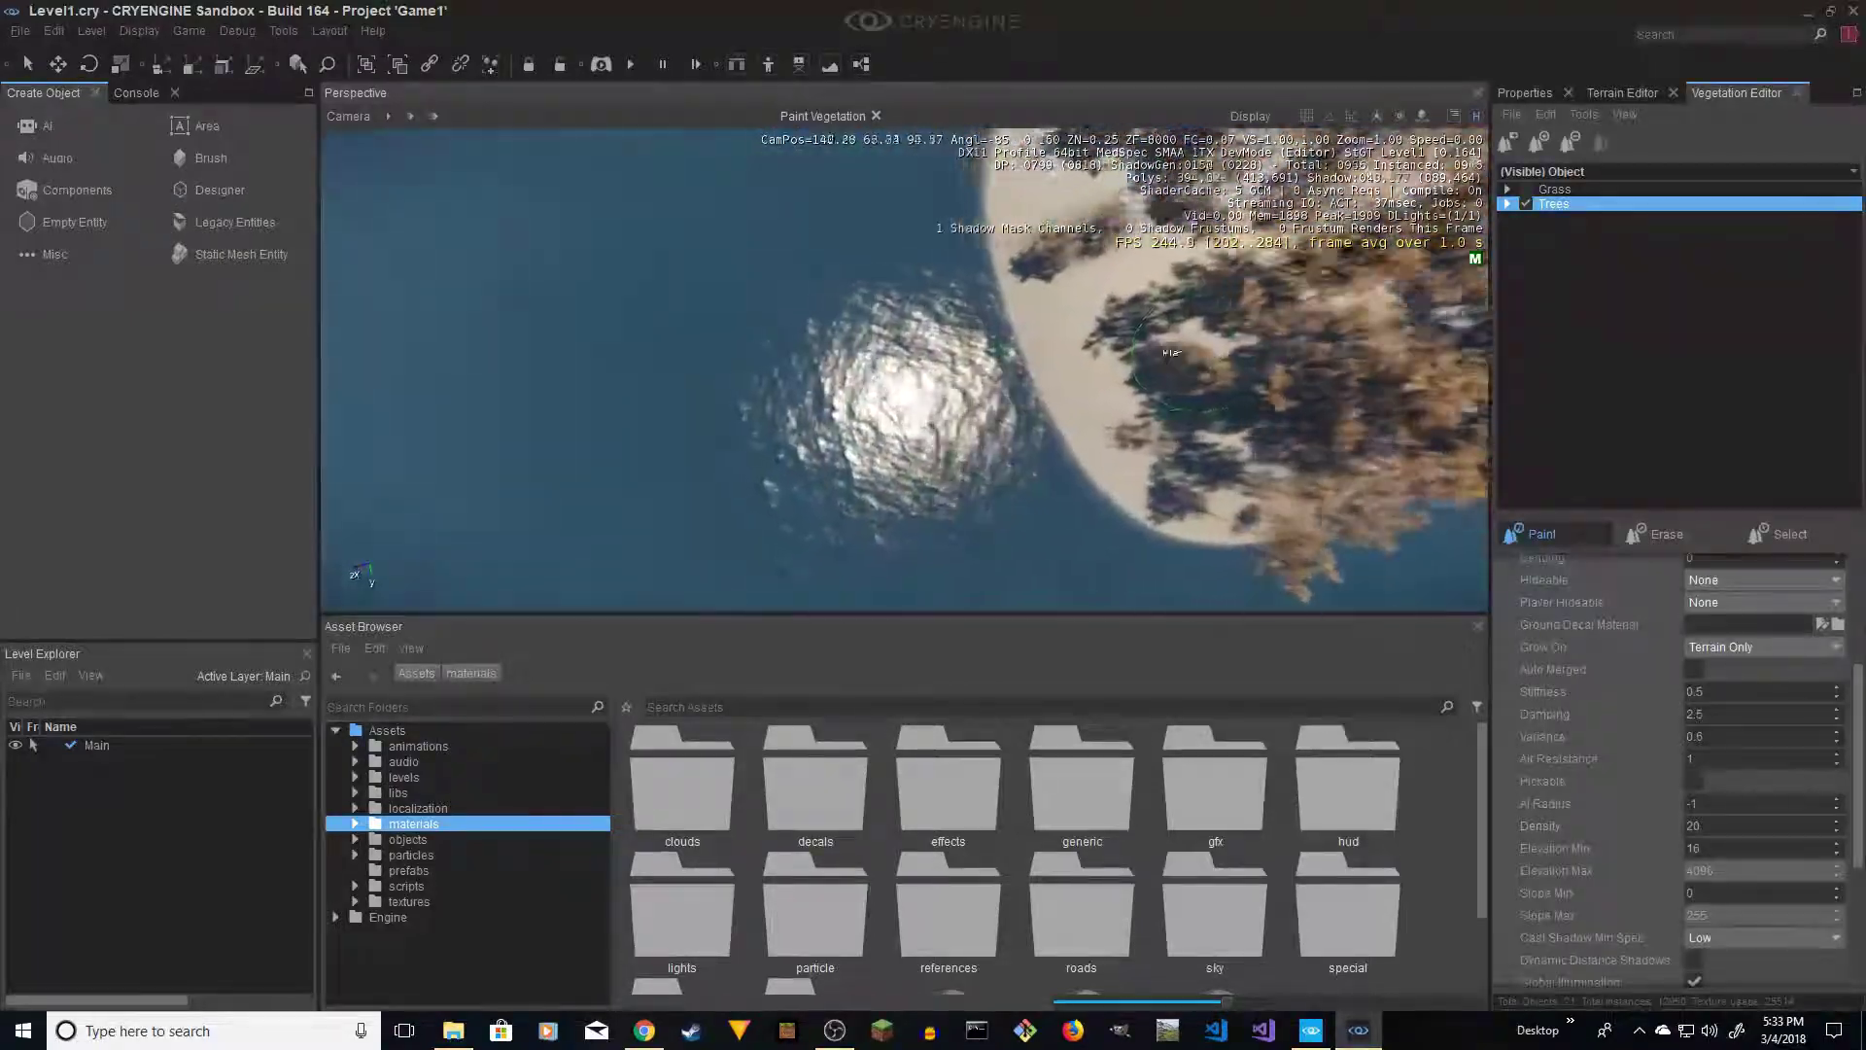
{"action": "key", "text": "w"}
{"action": "key", "text": "a"}
{"action": "right_click_drag", "start_coordinate": [1185, 352], "coordinate": [1383, 303]}
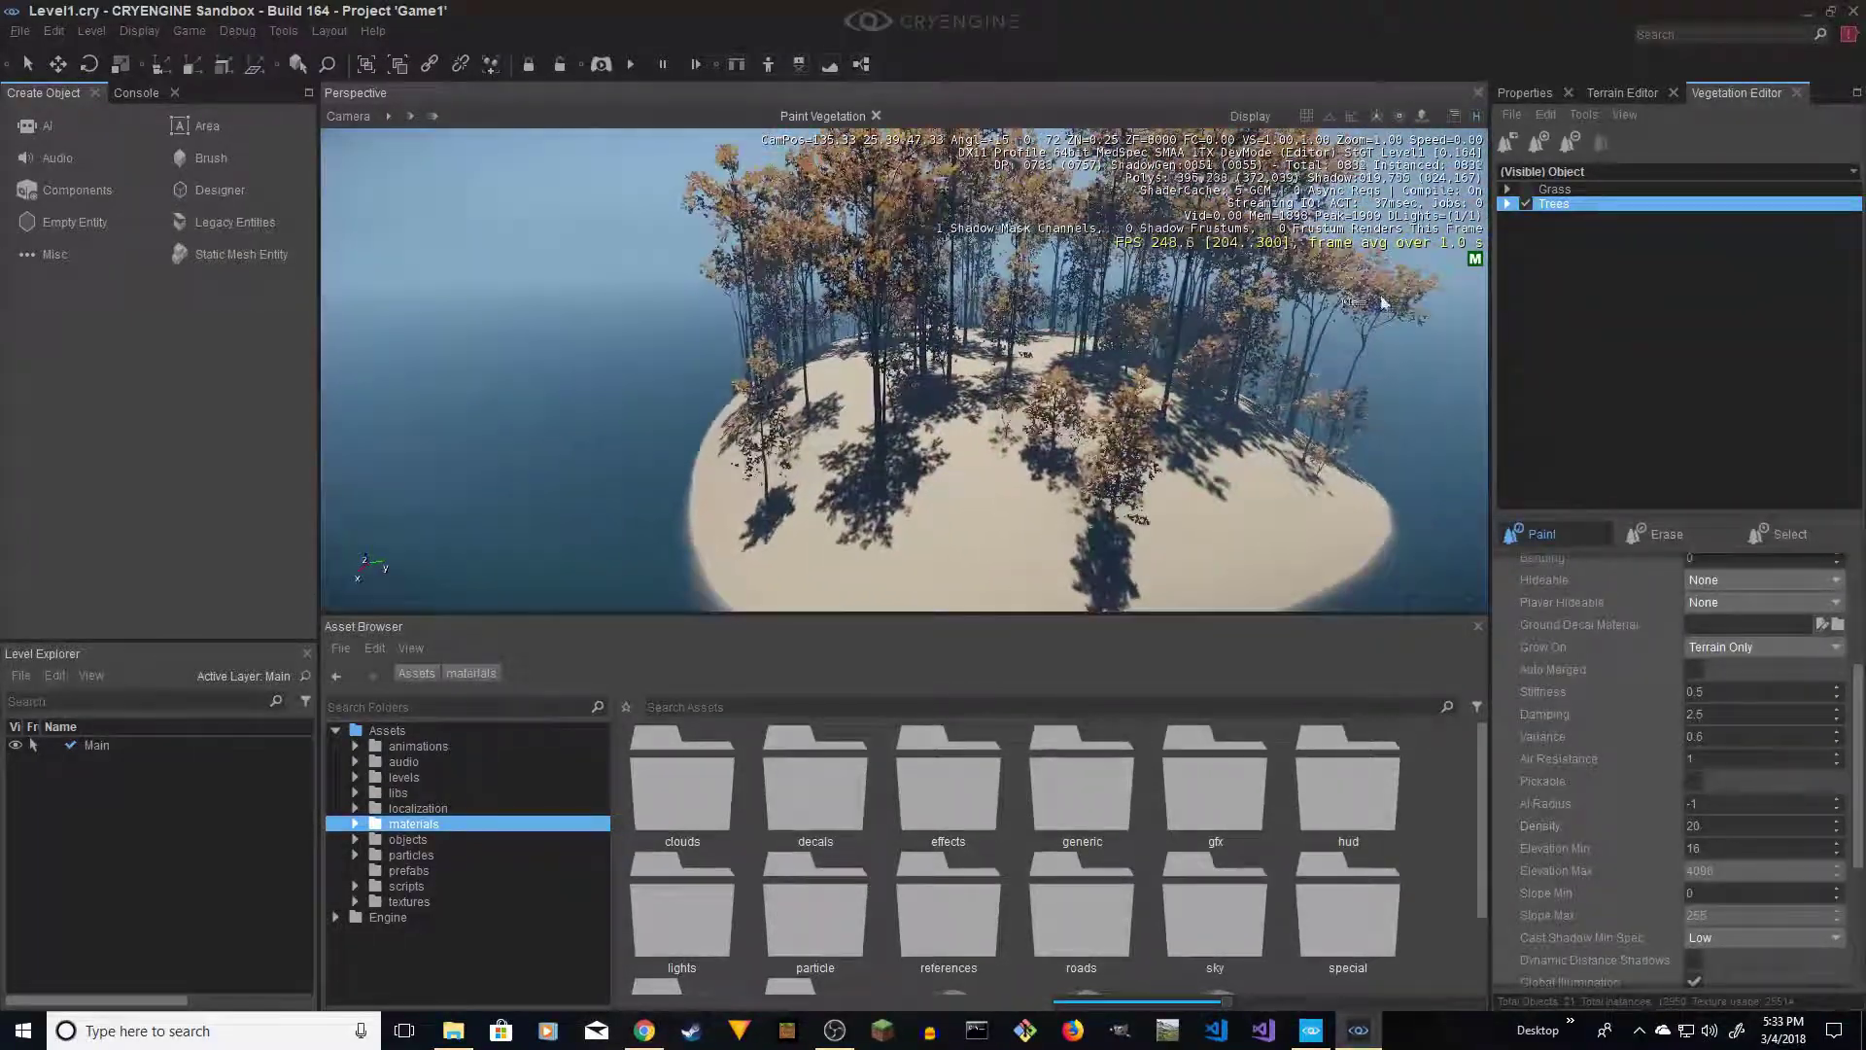
{"action": "left_click", "coordinate": [1526, 189]}
{"action": "key", "text": "w"}
{"action": "mouse_move", "coordinate": [1117, 462]}
{"action": "right_mouse_down"}
{"action": "mouse_move", "coordinate": [1116, 416]}
{"action": "mouse_move", "coordinate": [1086, 471]}
{"action": "mouse_move", "coordinate": [1116, 491]}
{"action": "right_mouse_up"}
{"action": "key", "text": "w"}
{"action": "key", "text": "a"}
{"action": "key", "text": "s"}
{"action": "key", "text": "d"}
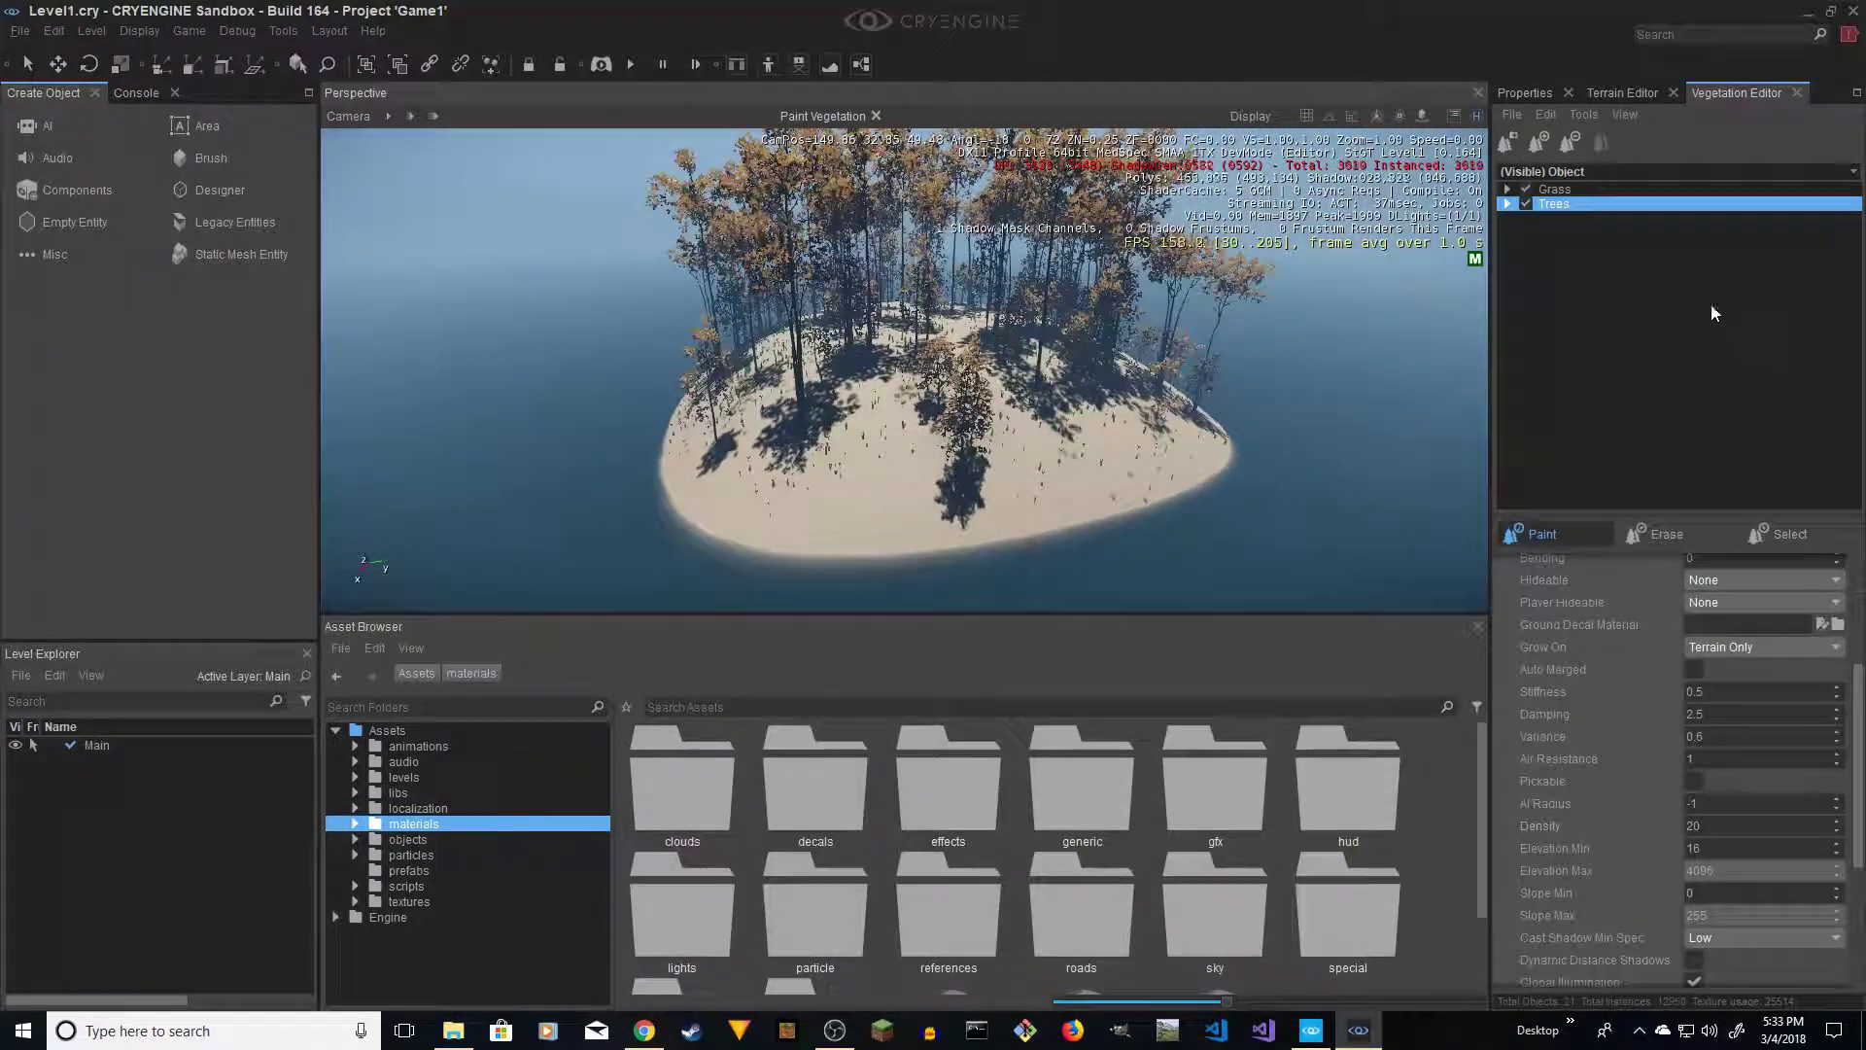
Hide the Grass and Trees groups and add a new vegetation group named Grass2
{"action": "left_click", "coordinate": [1527, 189]}
{"action": "left_click", "coordinate": [1526, 203]}
{"action": "left_click", "coordinate": [1509, 143]}
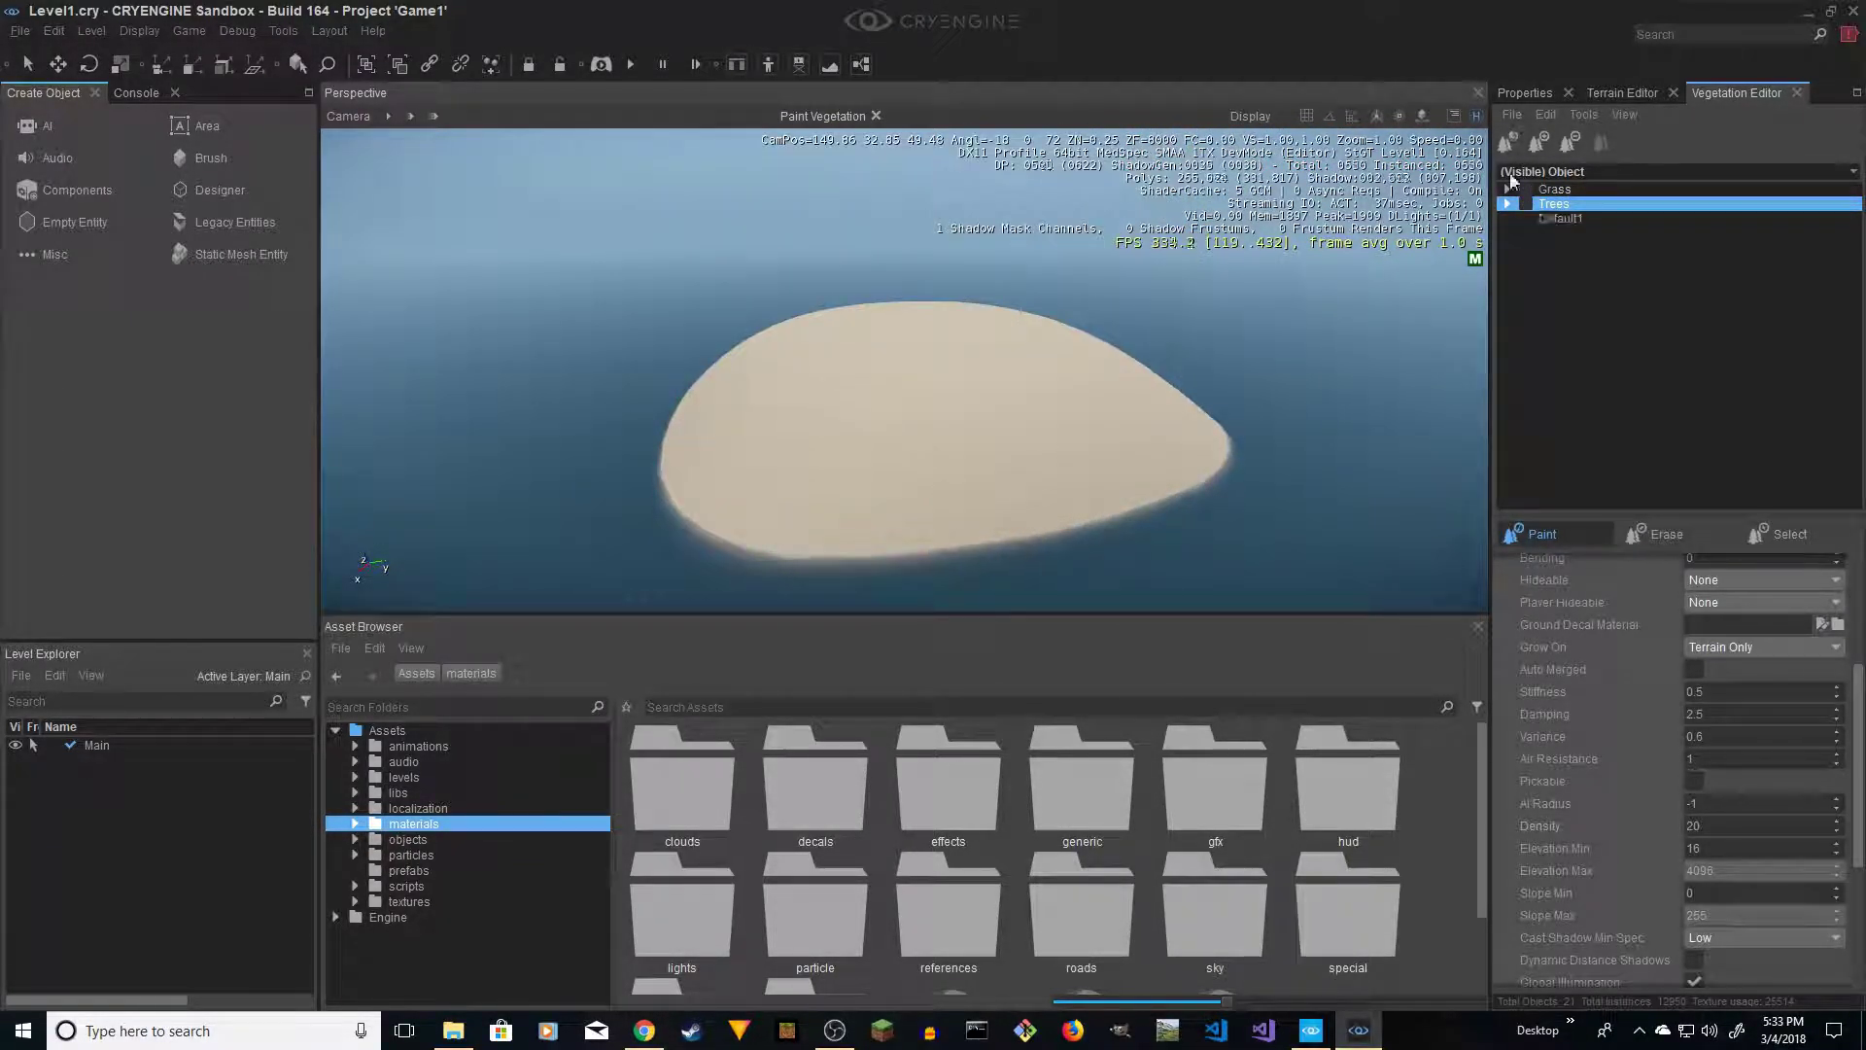
{"action": "double_click", "coordinate": [1558, 220]}
{"action": "type", "text": "Grass2"}
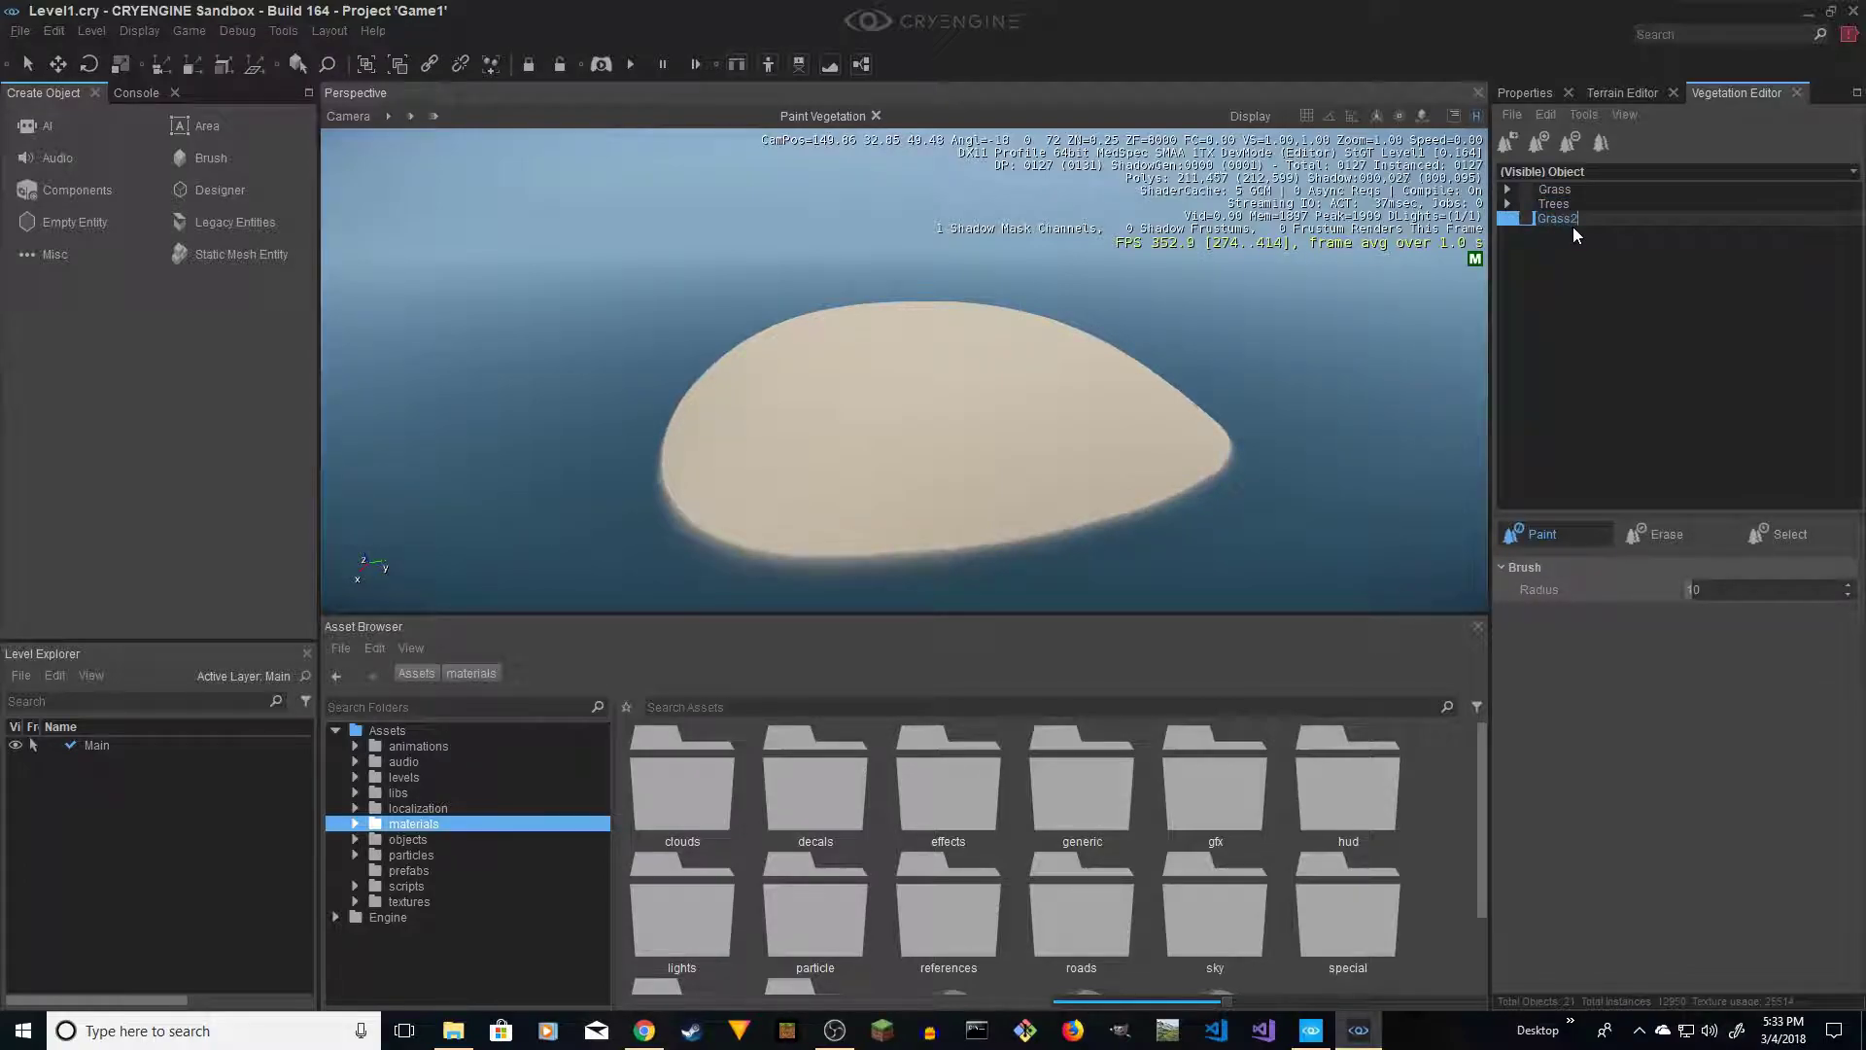
{"action": "key", "text": "Return"}
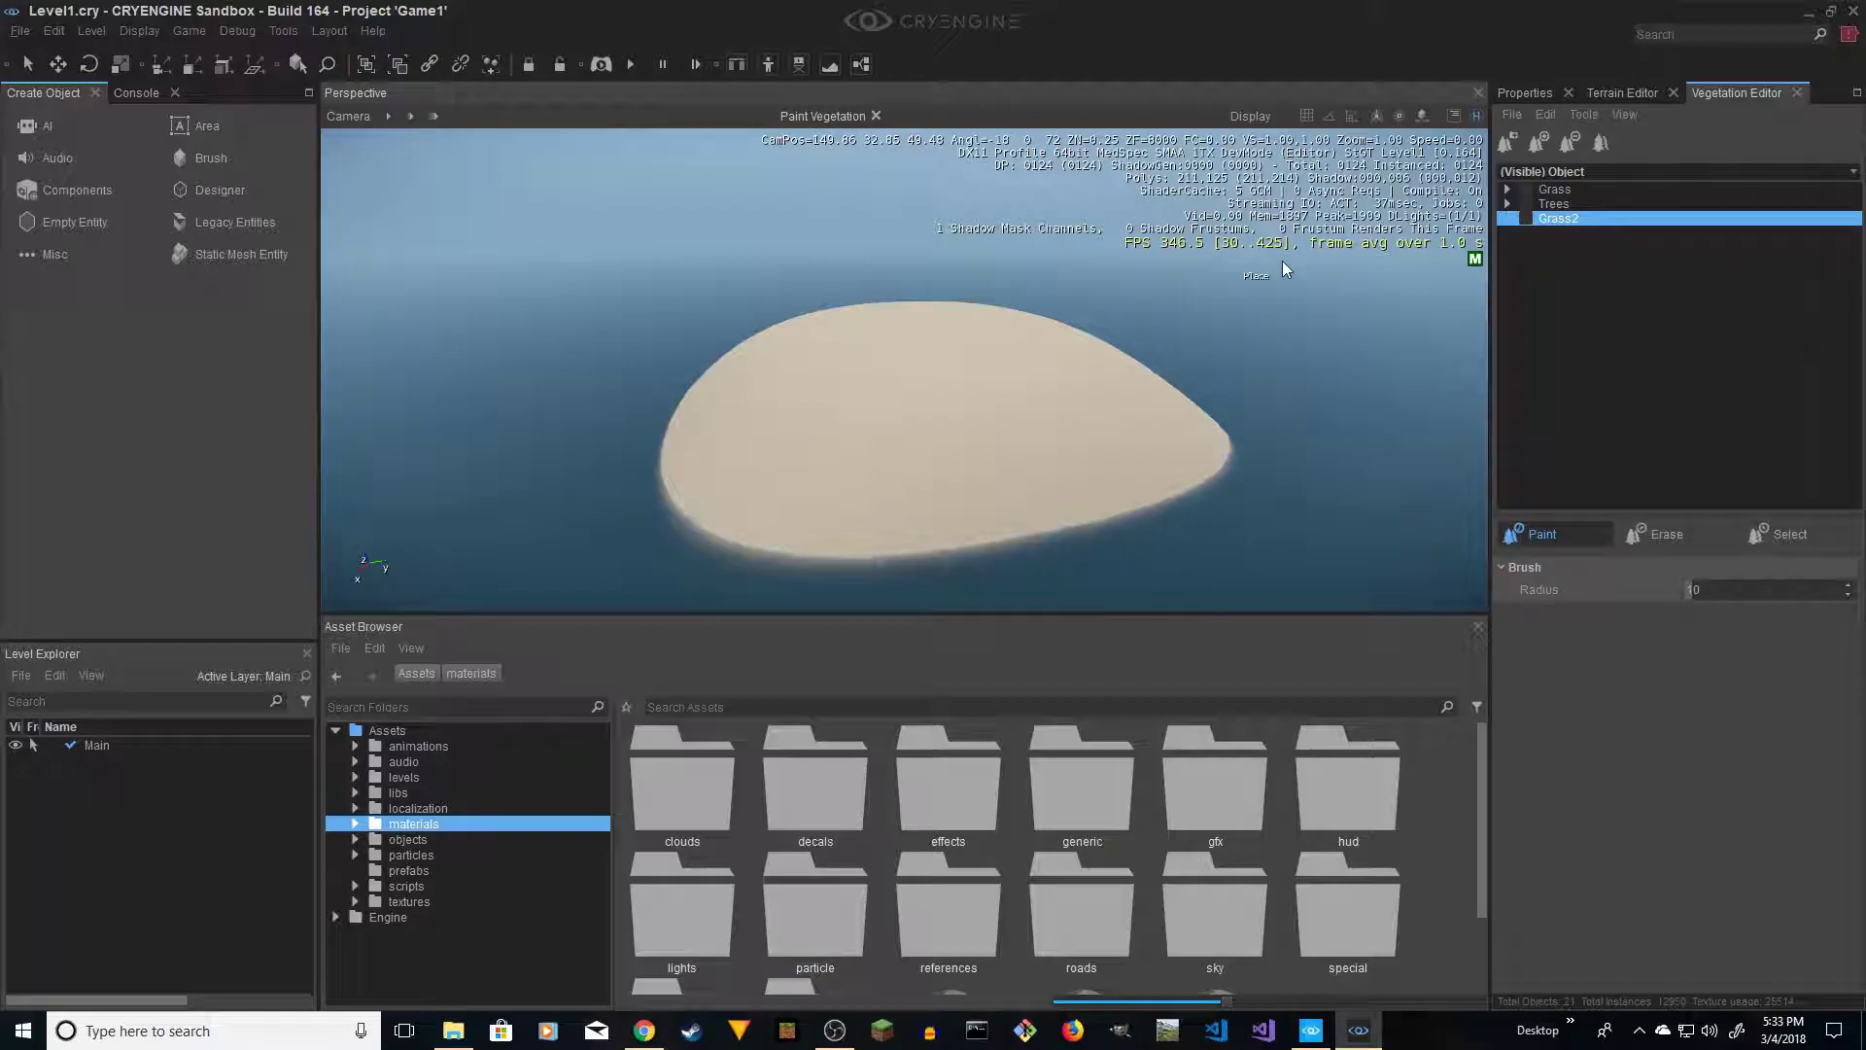
Start adding vegetation objects to the Grass2 group and open the objects/natural/ground/grass folder
{"action": "left_click", "coordinate": [1540, 145]}
{"action": "left_click", "coordinate": [301, 469]}
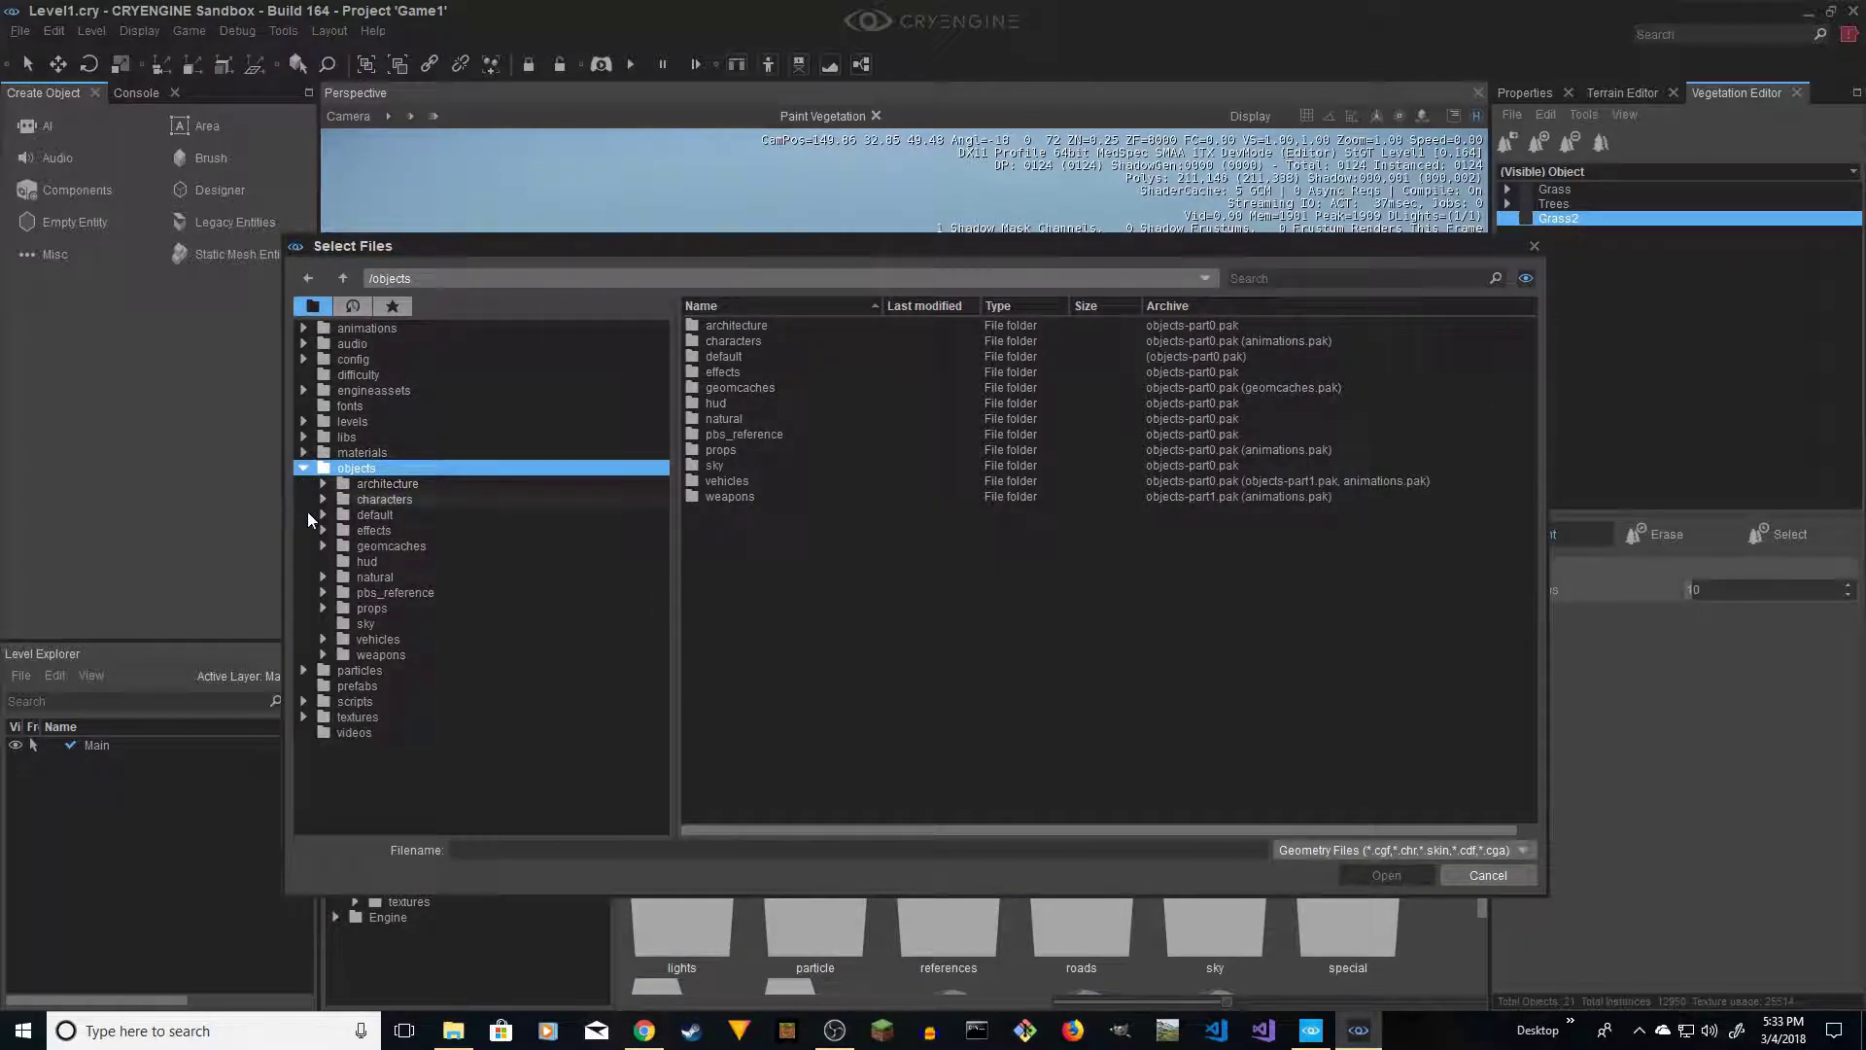
{"action": "left_click", "coordinate": [322, 576]}
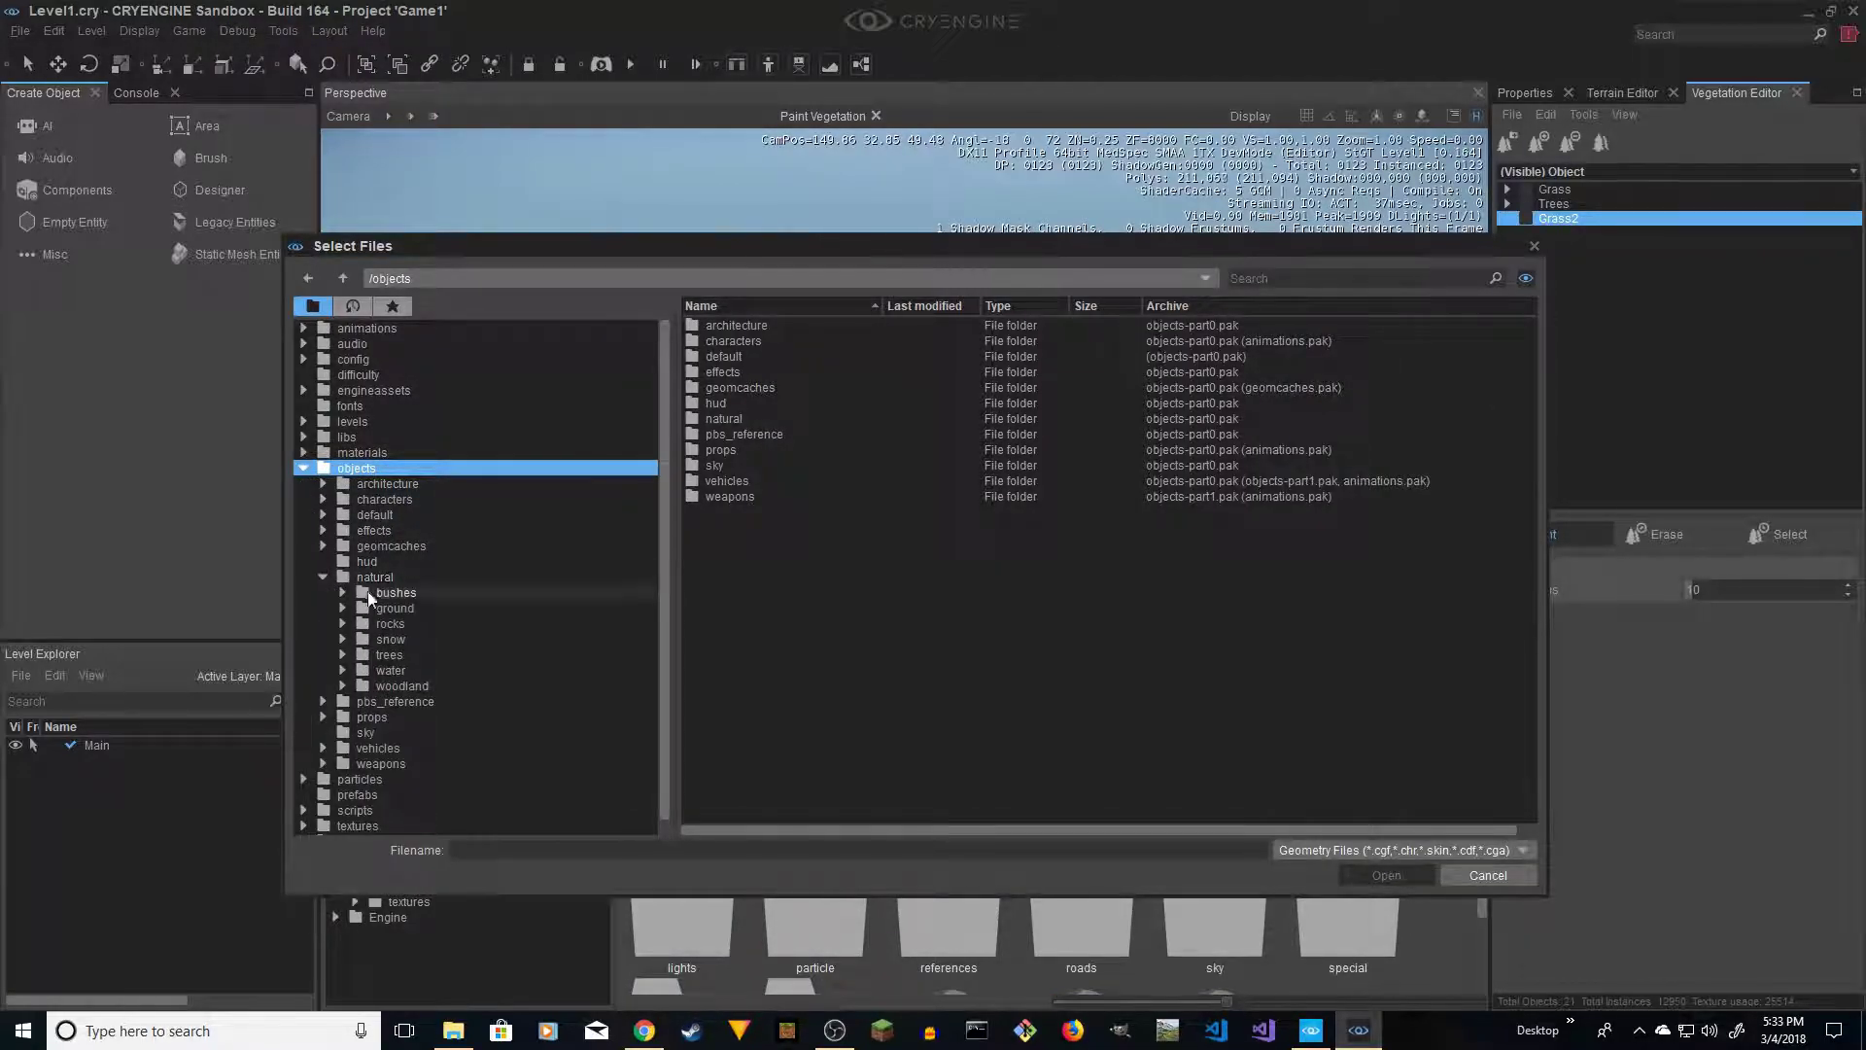
{"action": "left_click", "coordinate": [389, 607]}
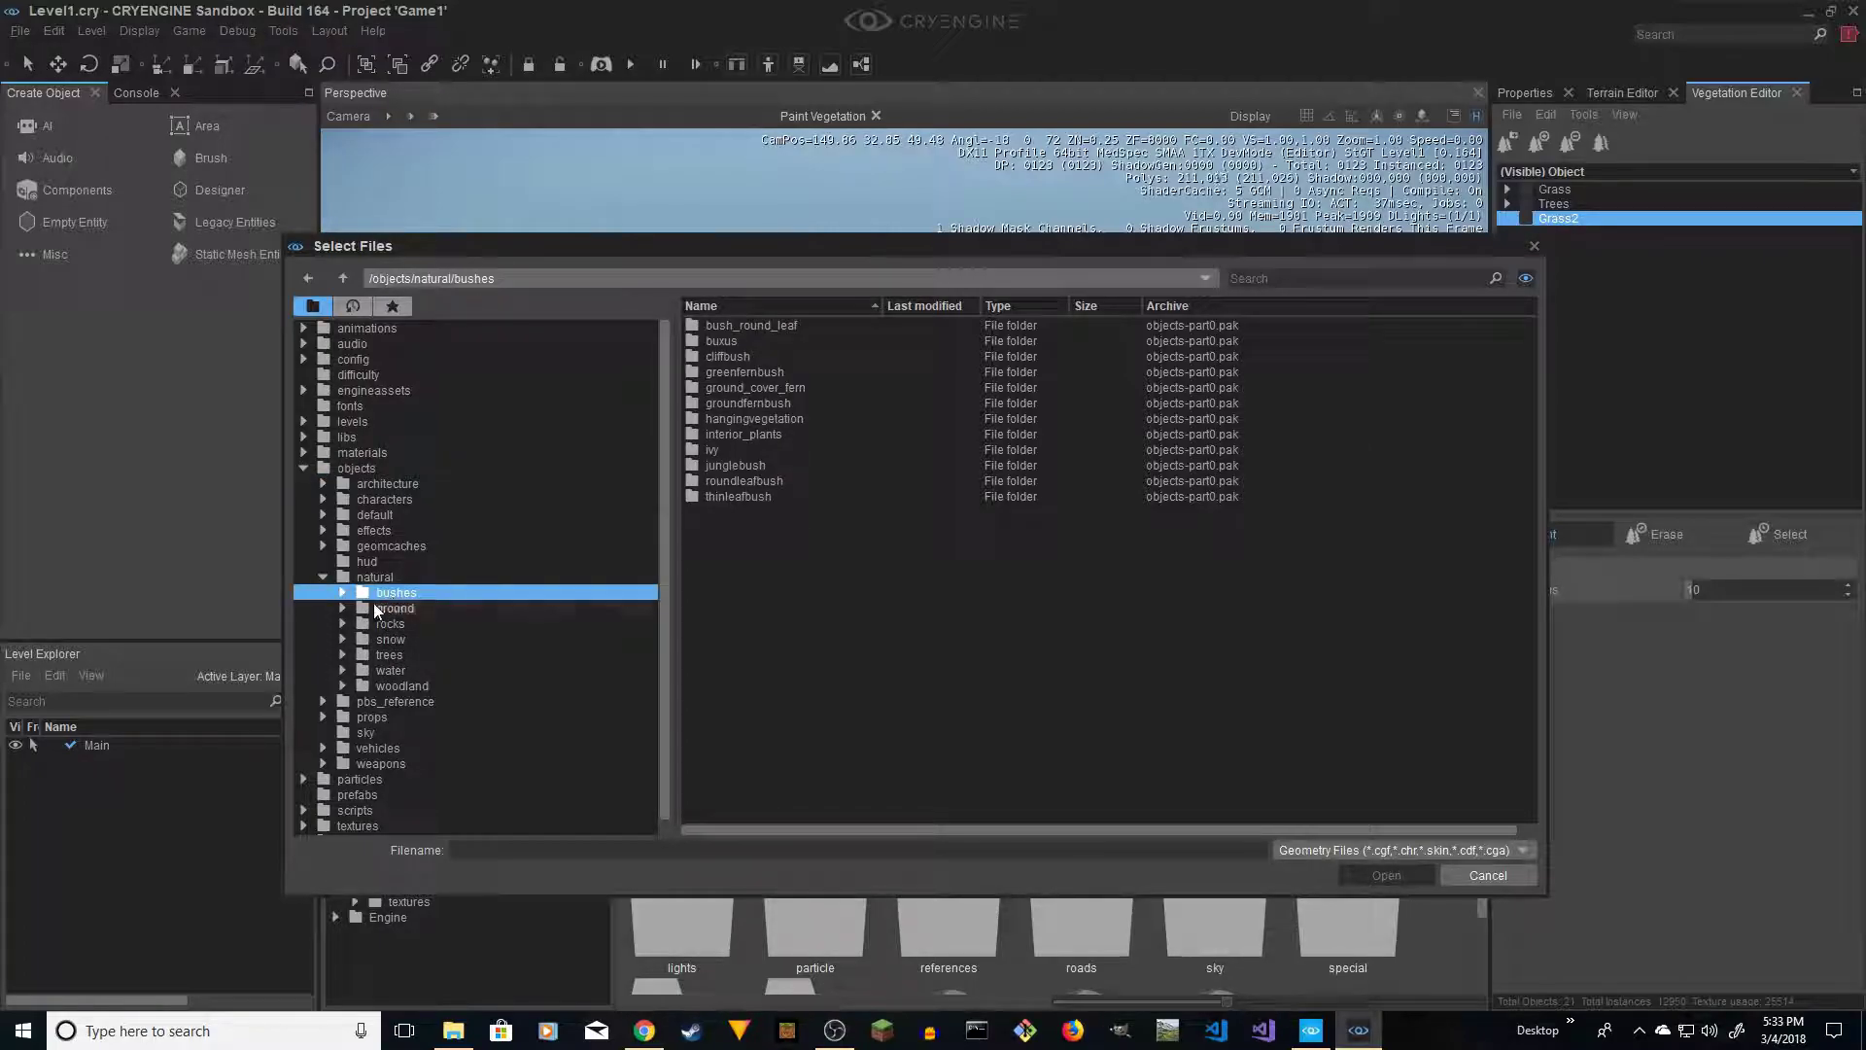
{"action": "left_click", "coordinate": [342, 608]}
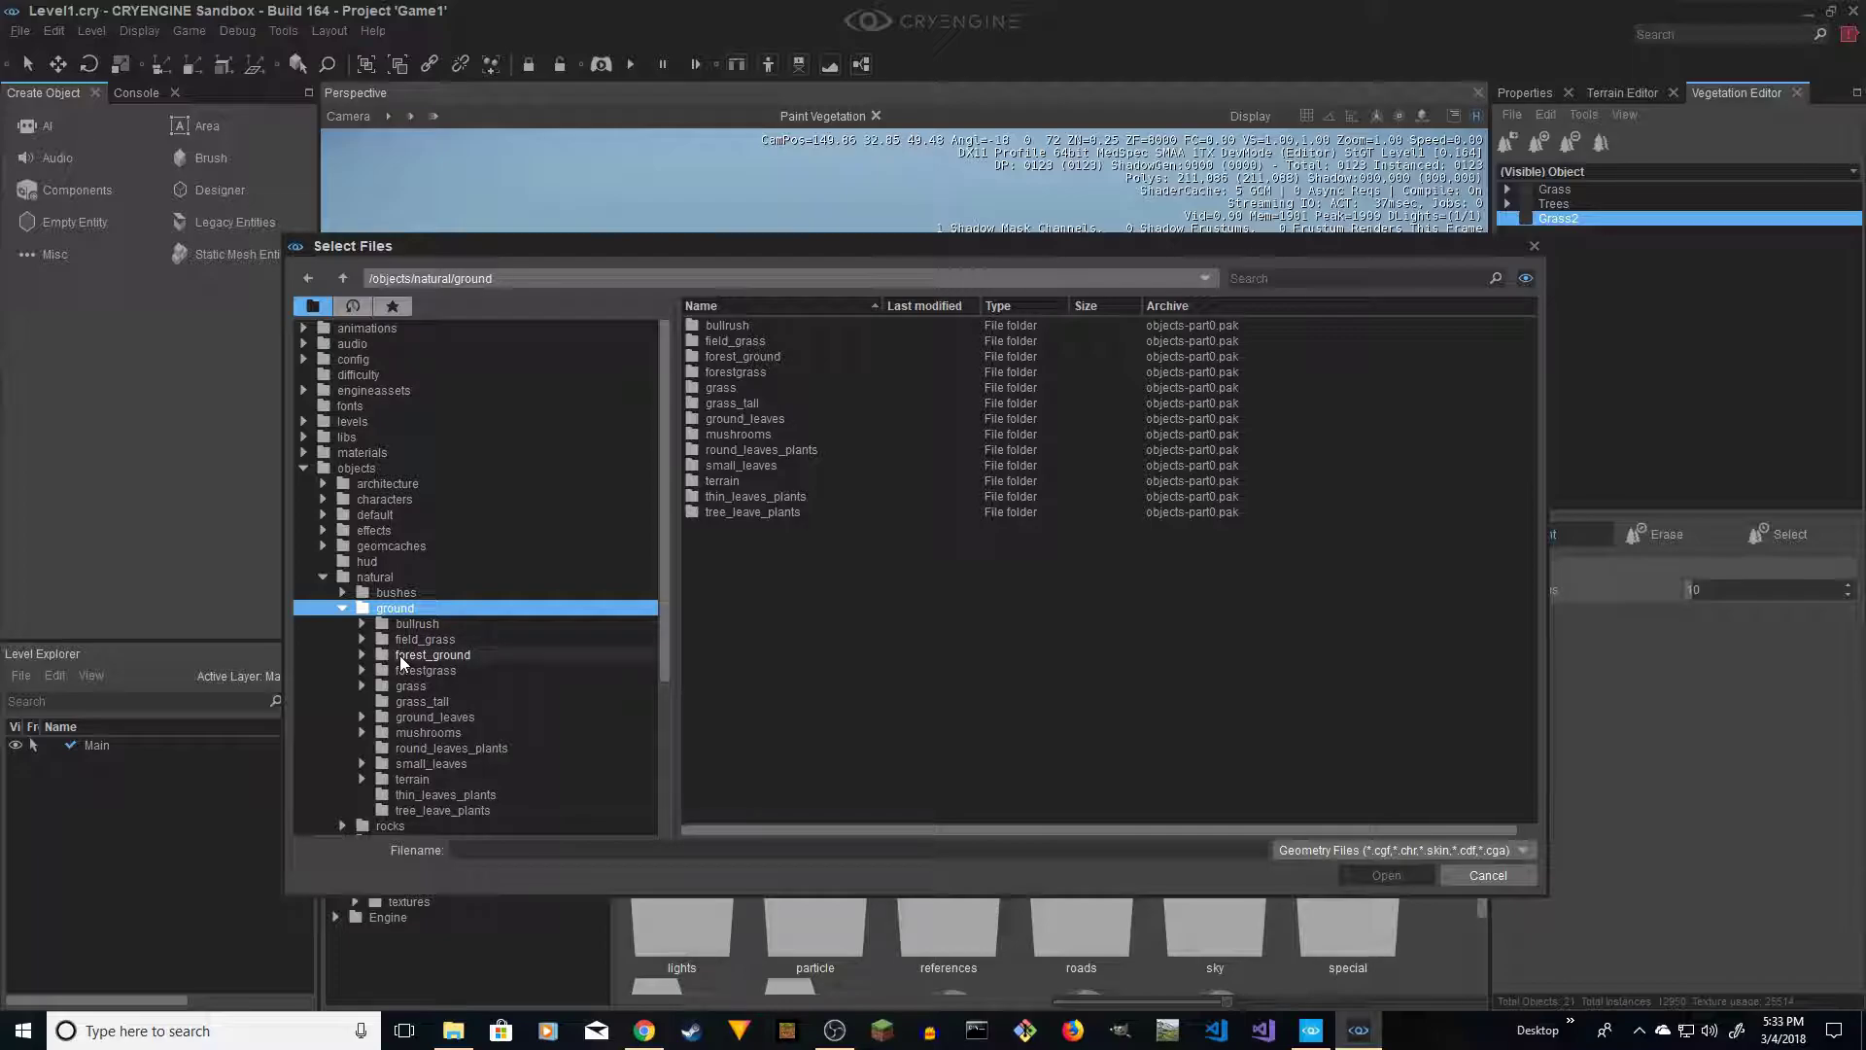
{"action": "left_click", "coordinate": [411, 686]}
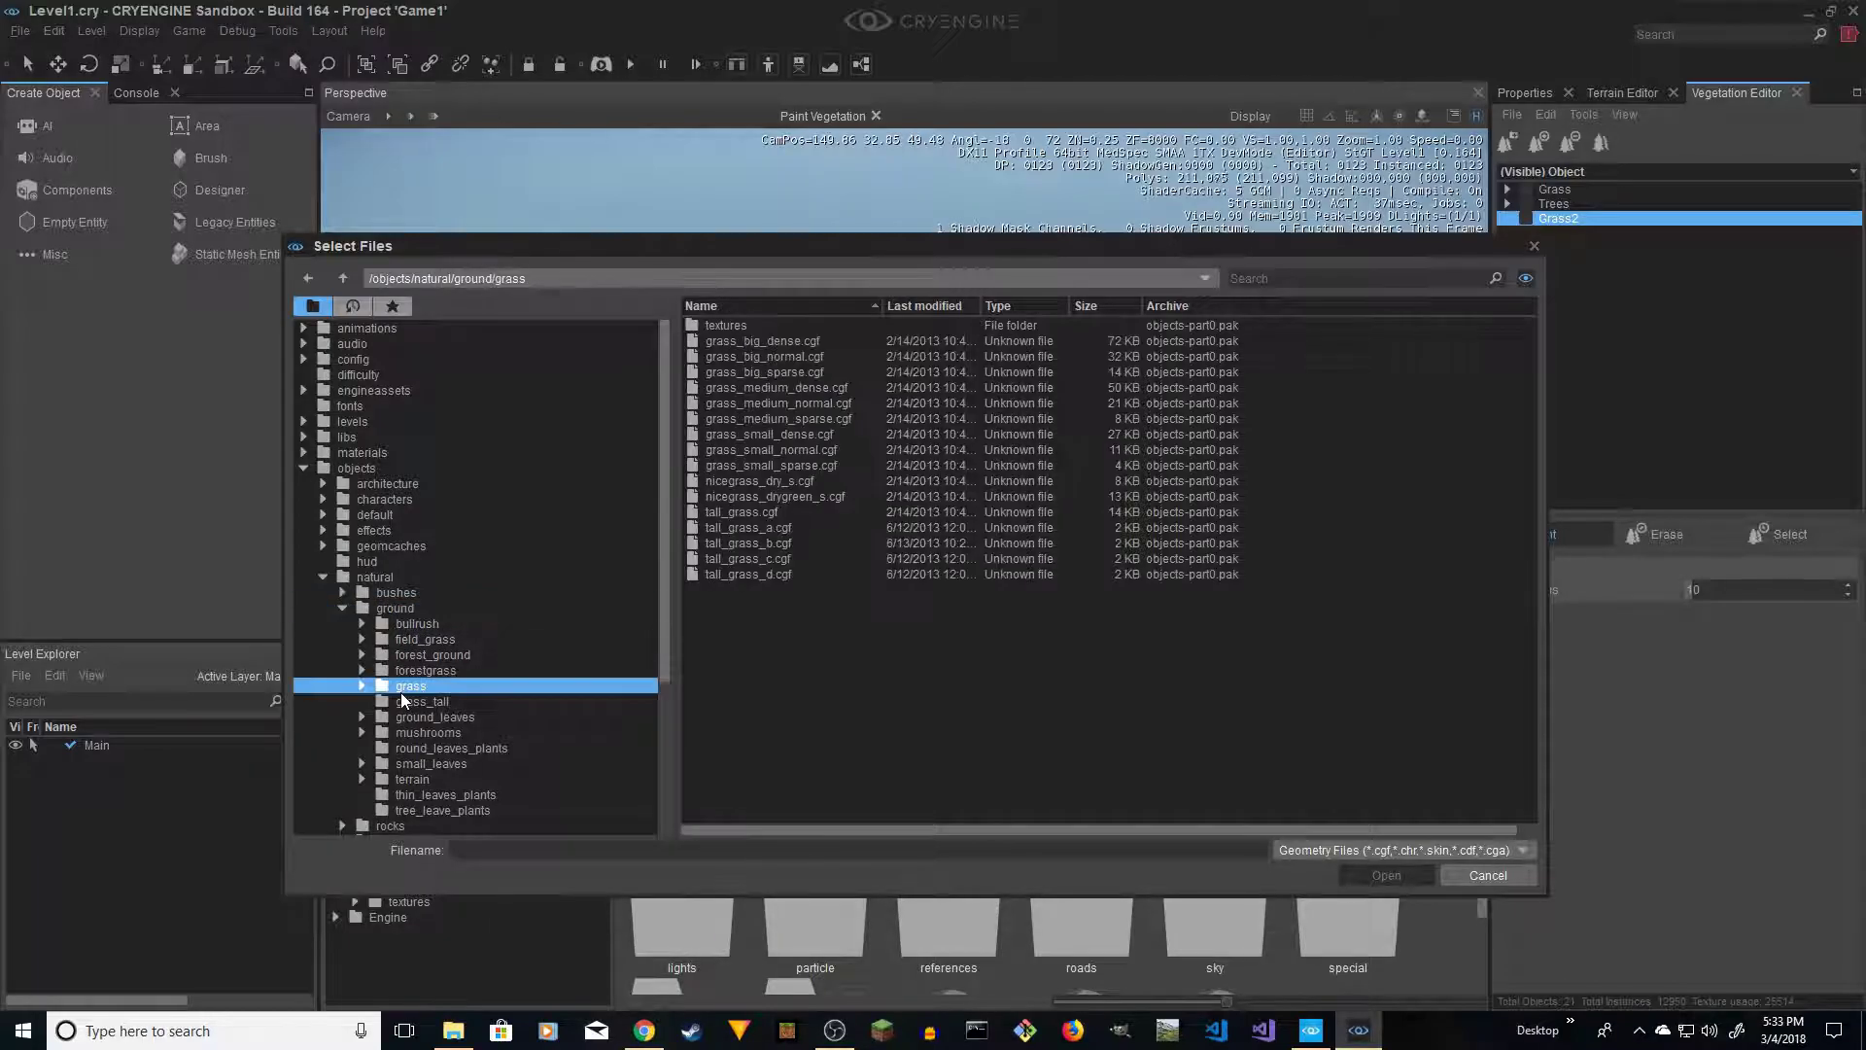
Preview the models in the grass folder one by one to judge which grasses suit the island
{"action": "left_click", "coordinate": [740, 357]}
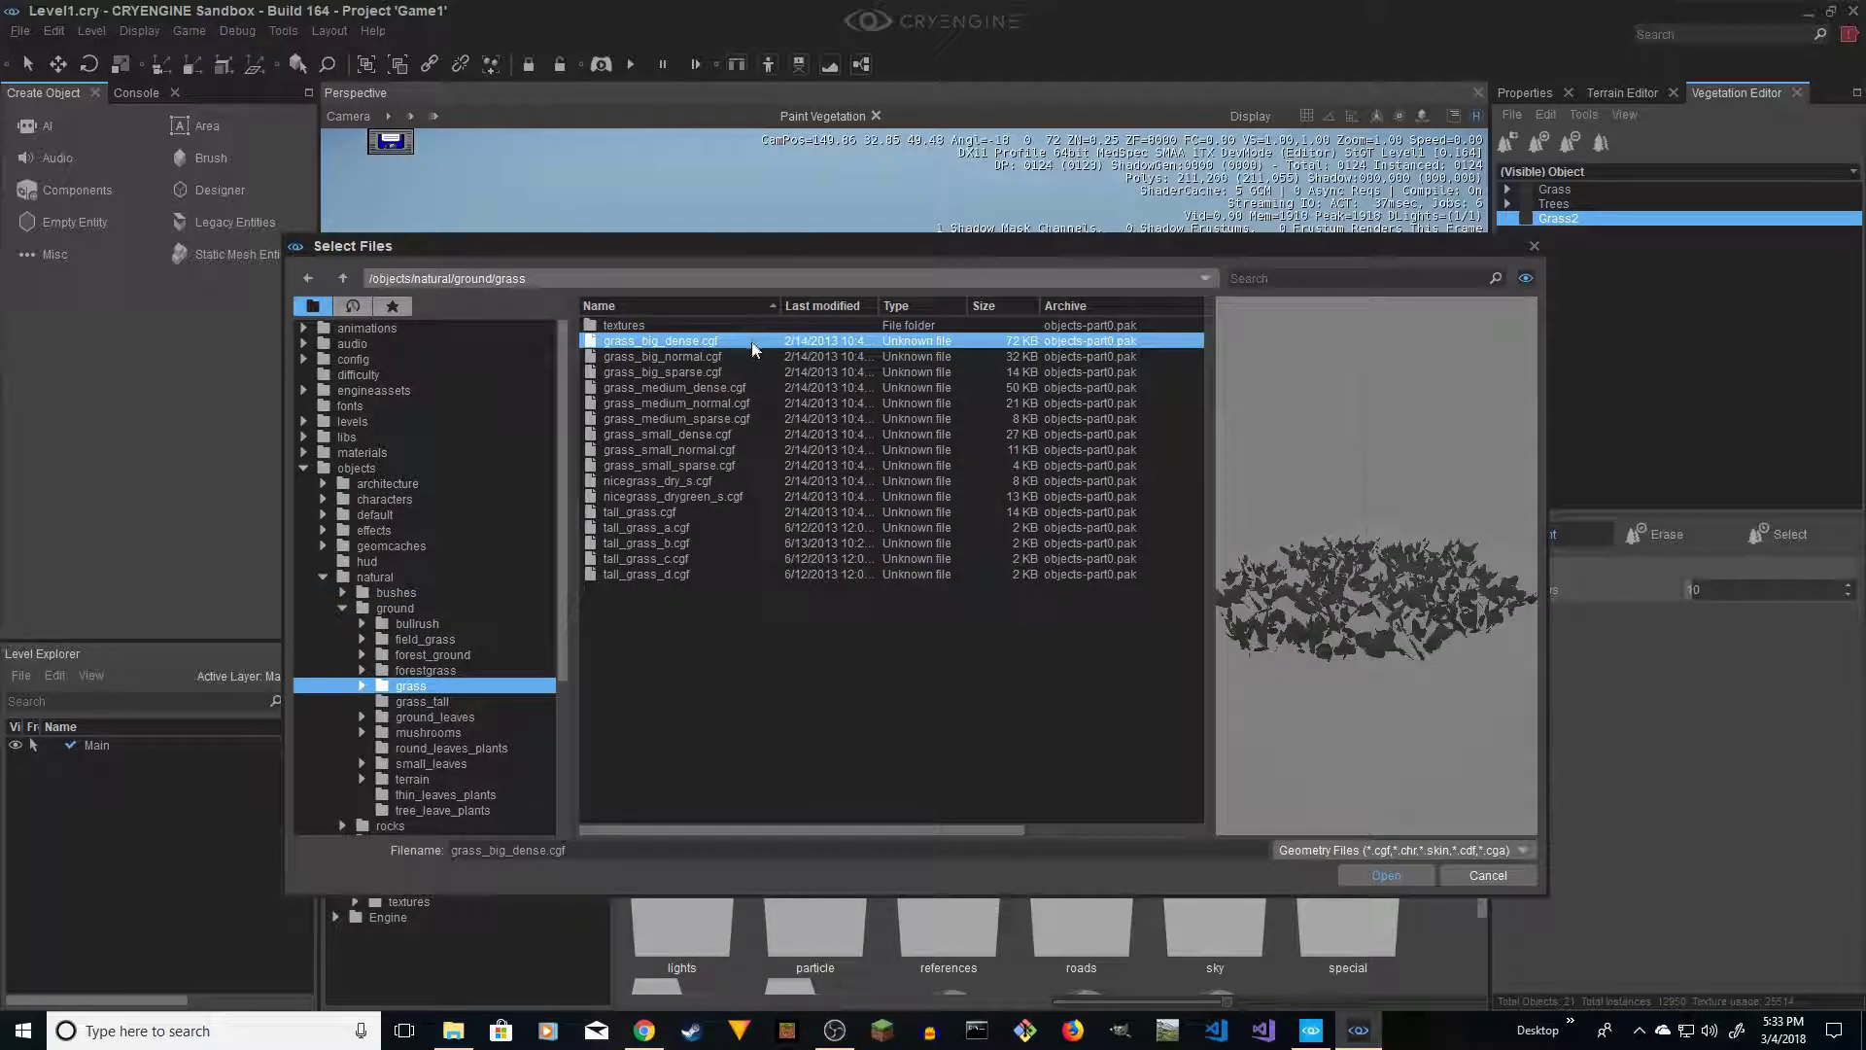
{"action": "left_click", "coordinate": [647, 574]}
{"action": "key", "text": "Up"}
{"action": "key", "text": "Up"}
{"action": "key", "text": "Up"}
{"action": "key", "text": "Up"}
{"action": "key", "text": "Up"}
{"action": "key", "text": "Up"}
{"action": "key", "text": "Up"}
{"action": "key", "text": "Up"}
{"action": "key", "text": "Up"}
{"action": "key", "text": "Up"}
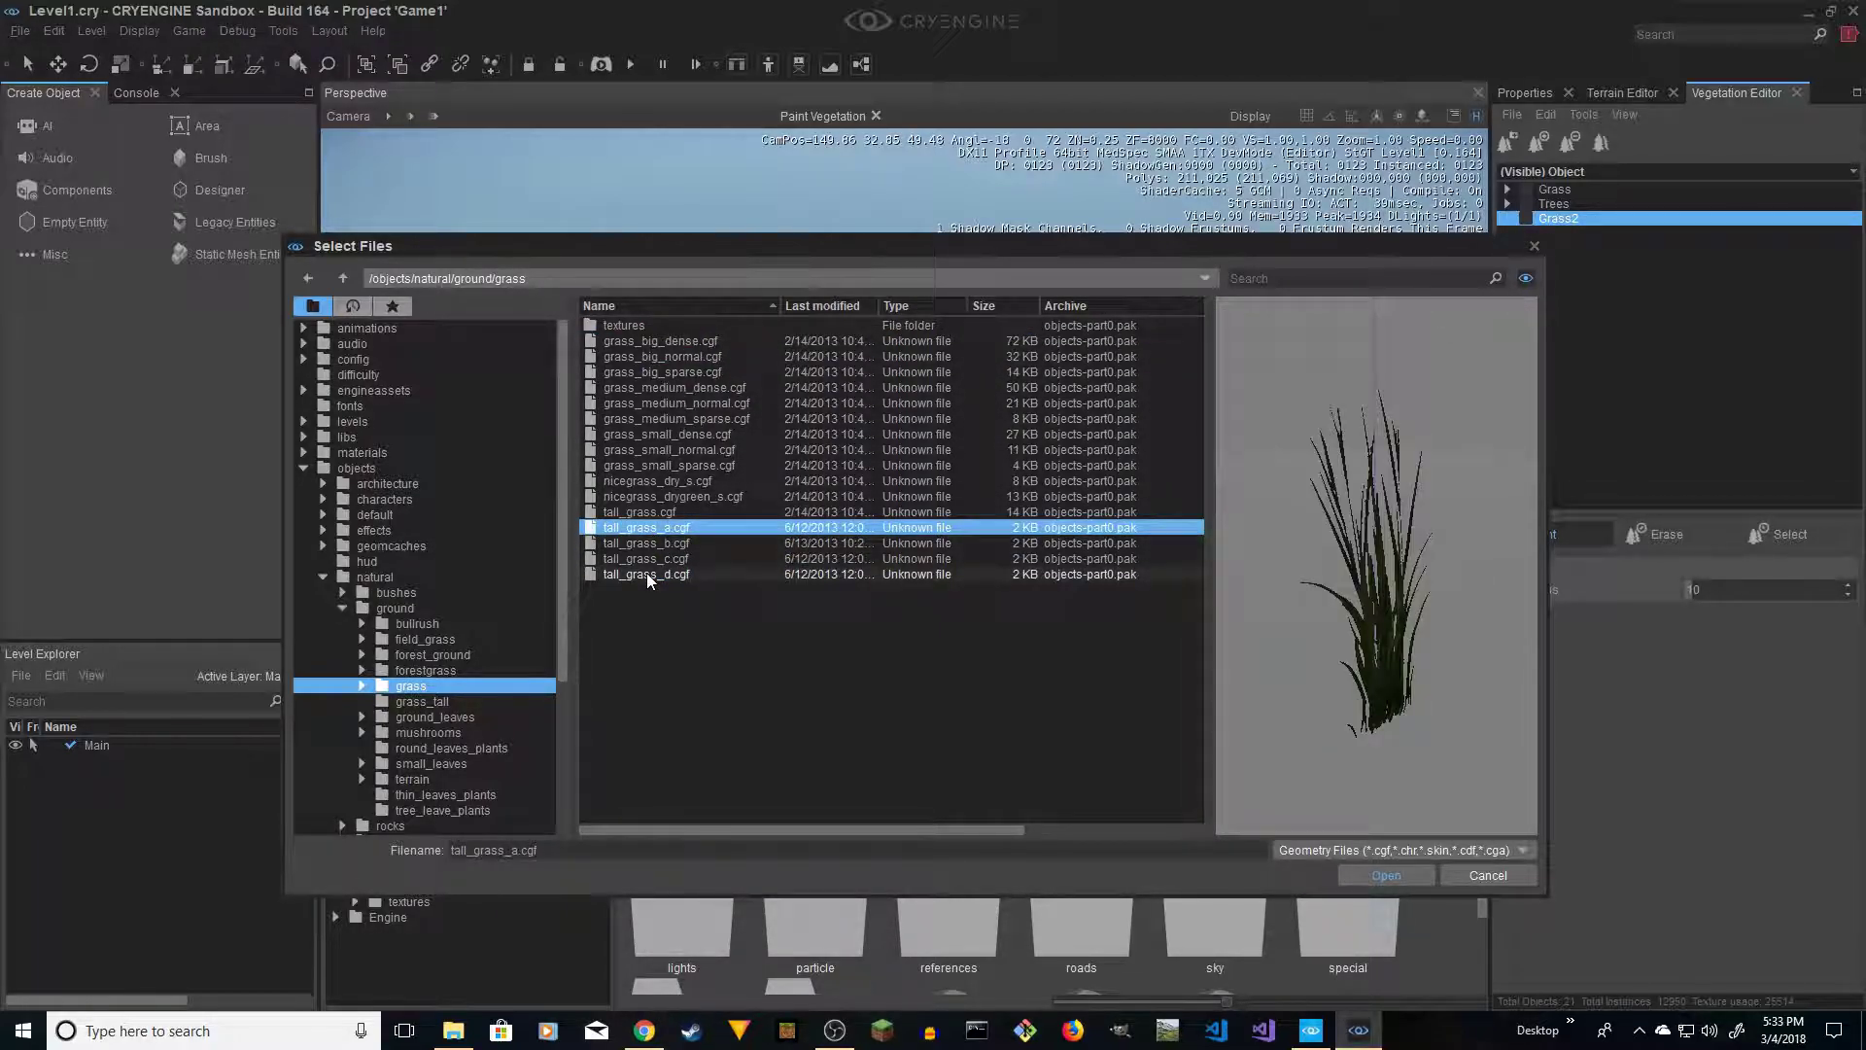
{"action": "key", "text": "Up"}
{"action": "key", "text": "Up"}
{"action": "key", "text": "Up"}
{"action": "key", "text": "Up"}
{"action": "key", "text": "Up"}
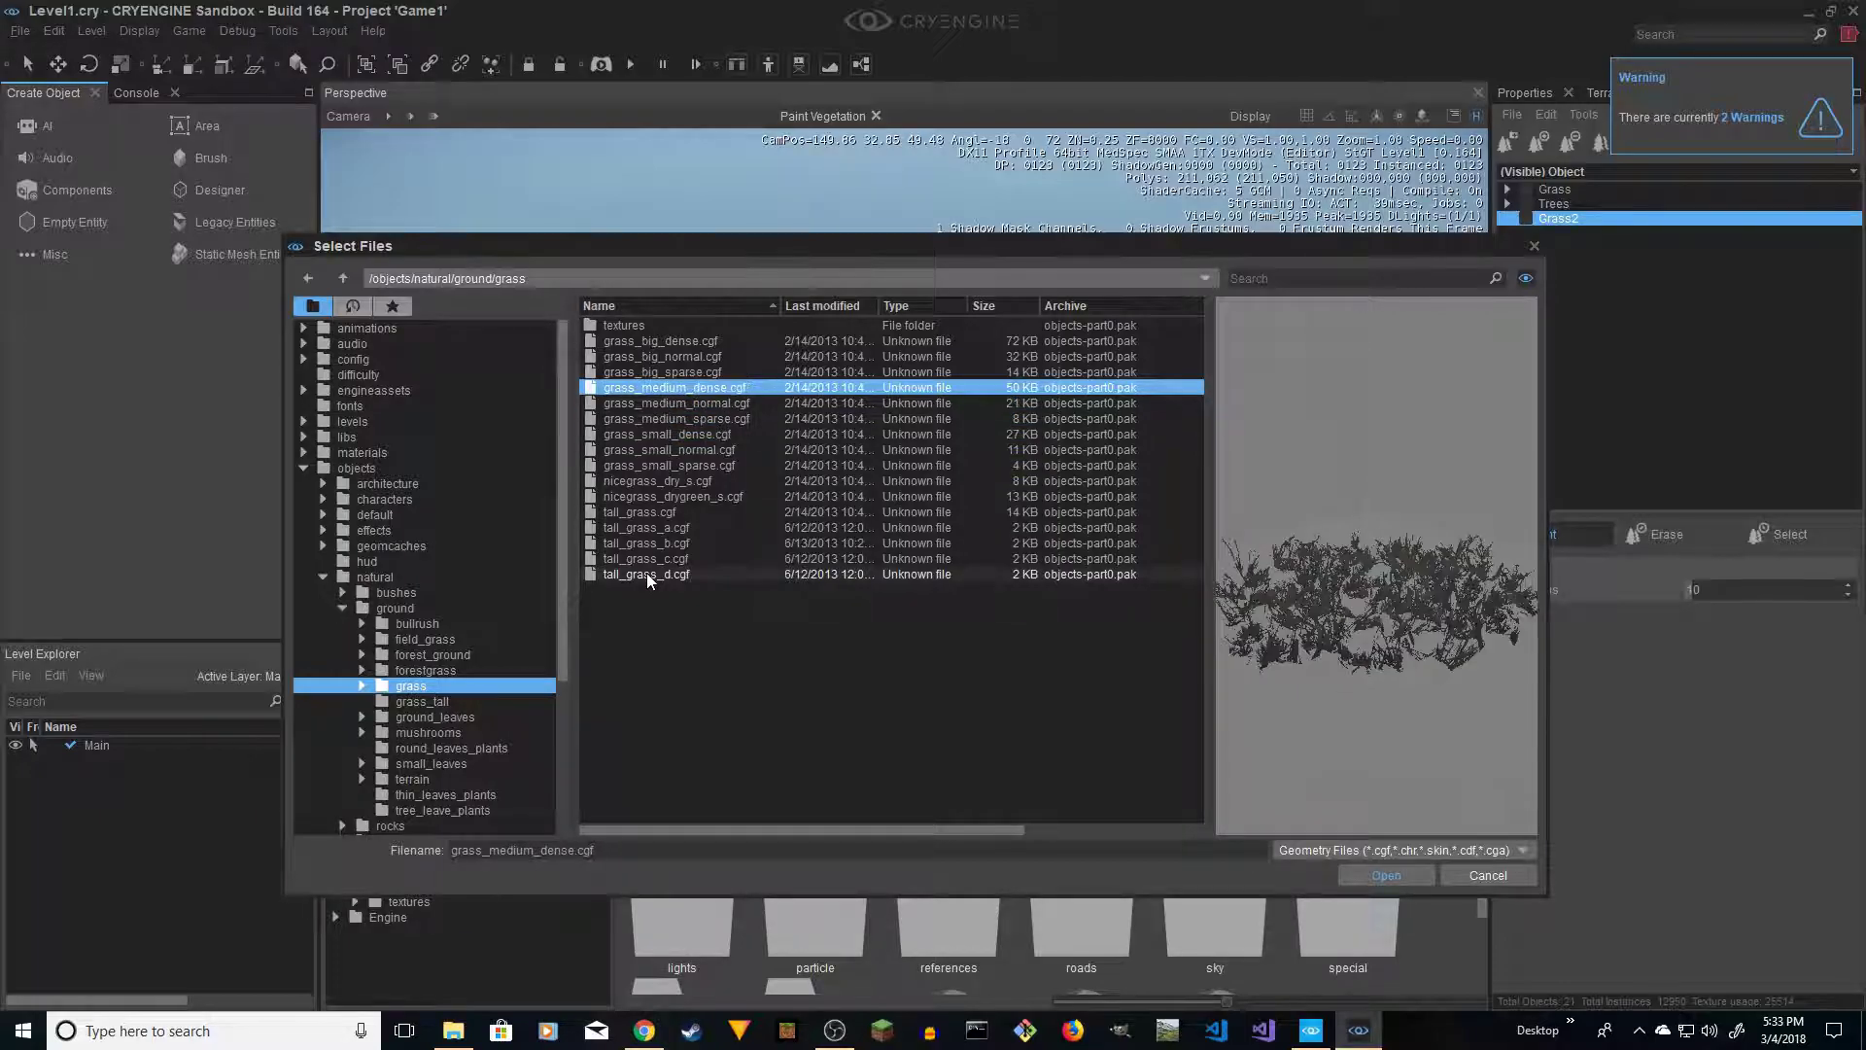
Add all the grass models, from grass_big_dense through tall_grass_d, to the Grass2 group
{"action": "left_click", "coordinate": [638, 575], "text": "shift"}
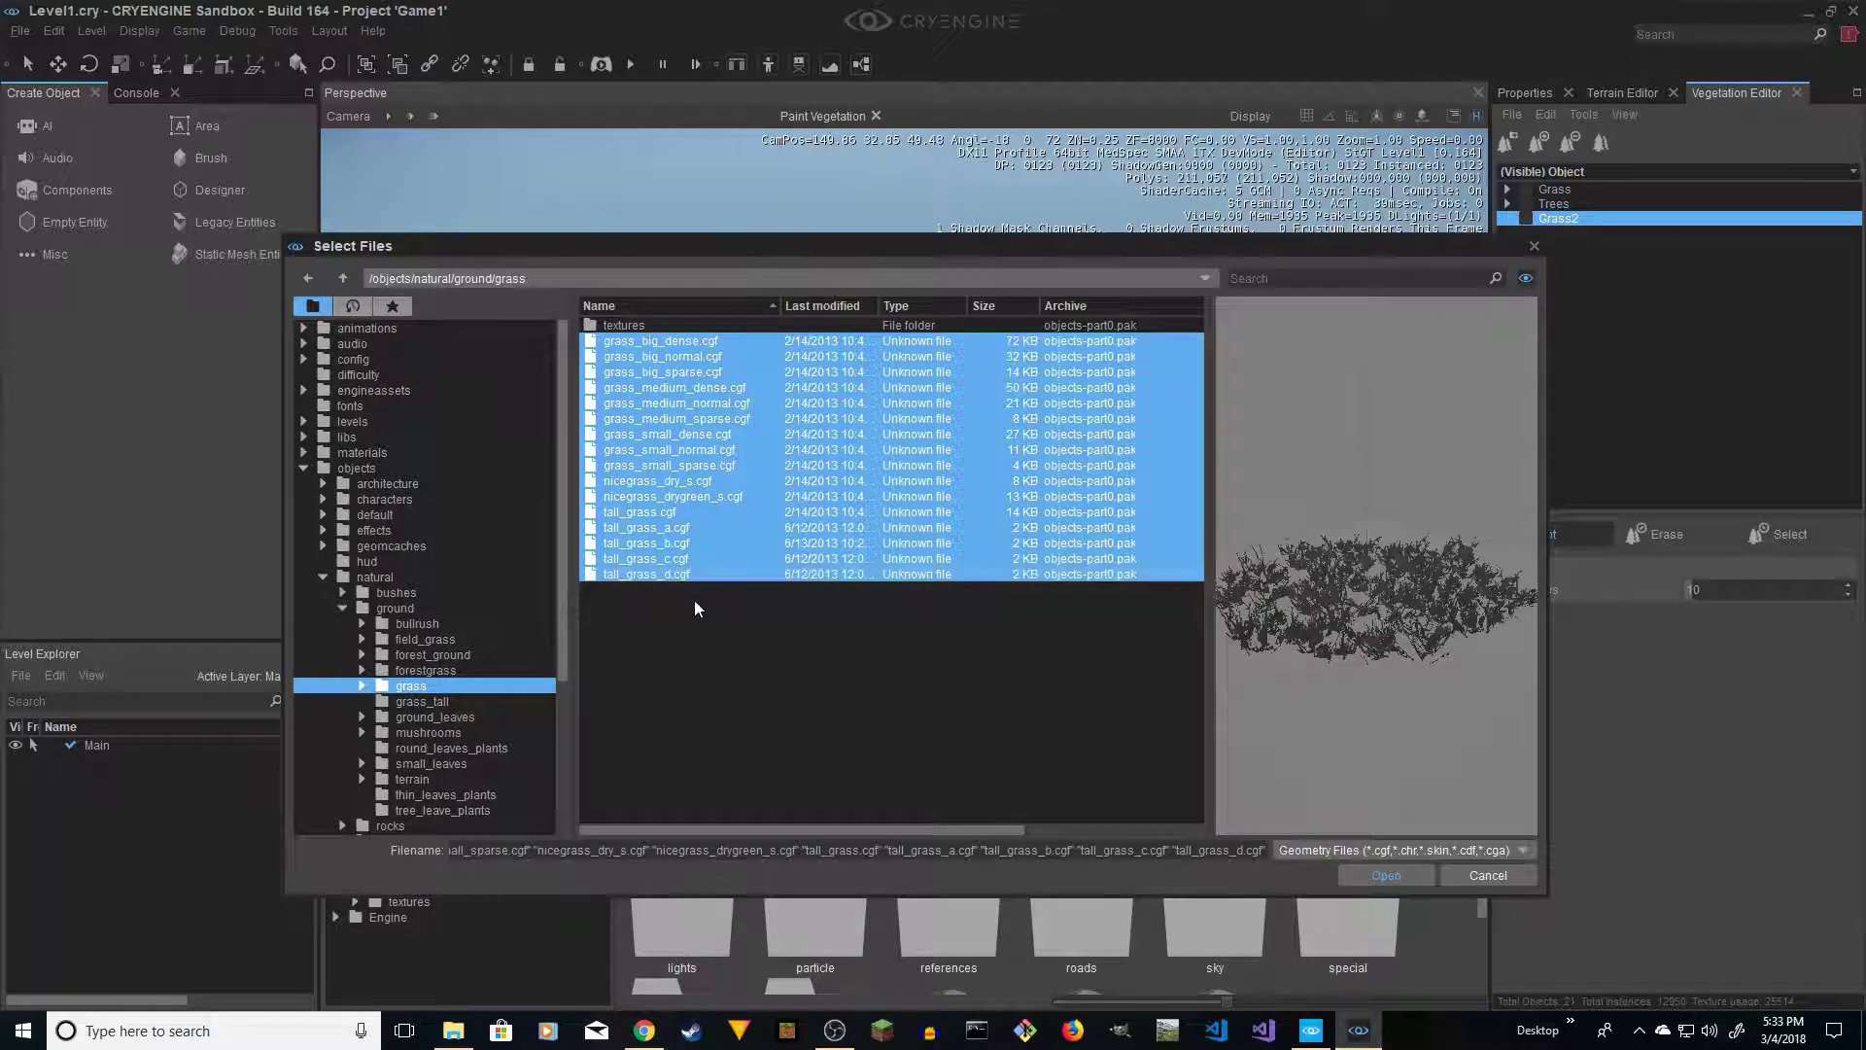
{"action": "left_click", "coordinate": [1386, 875]}
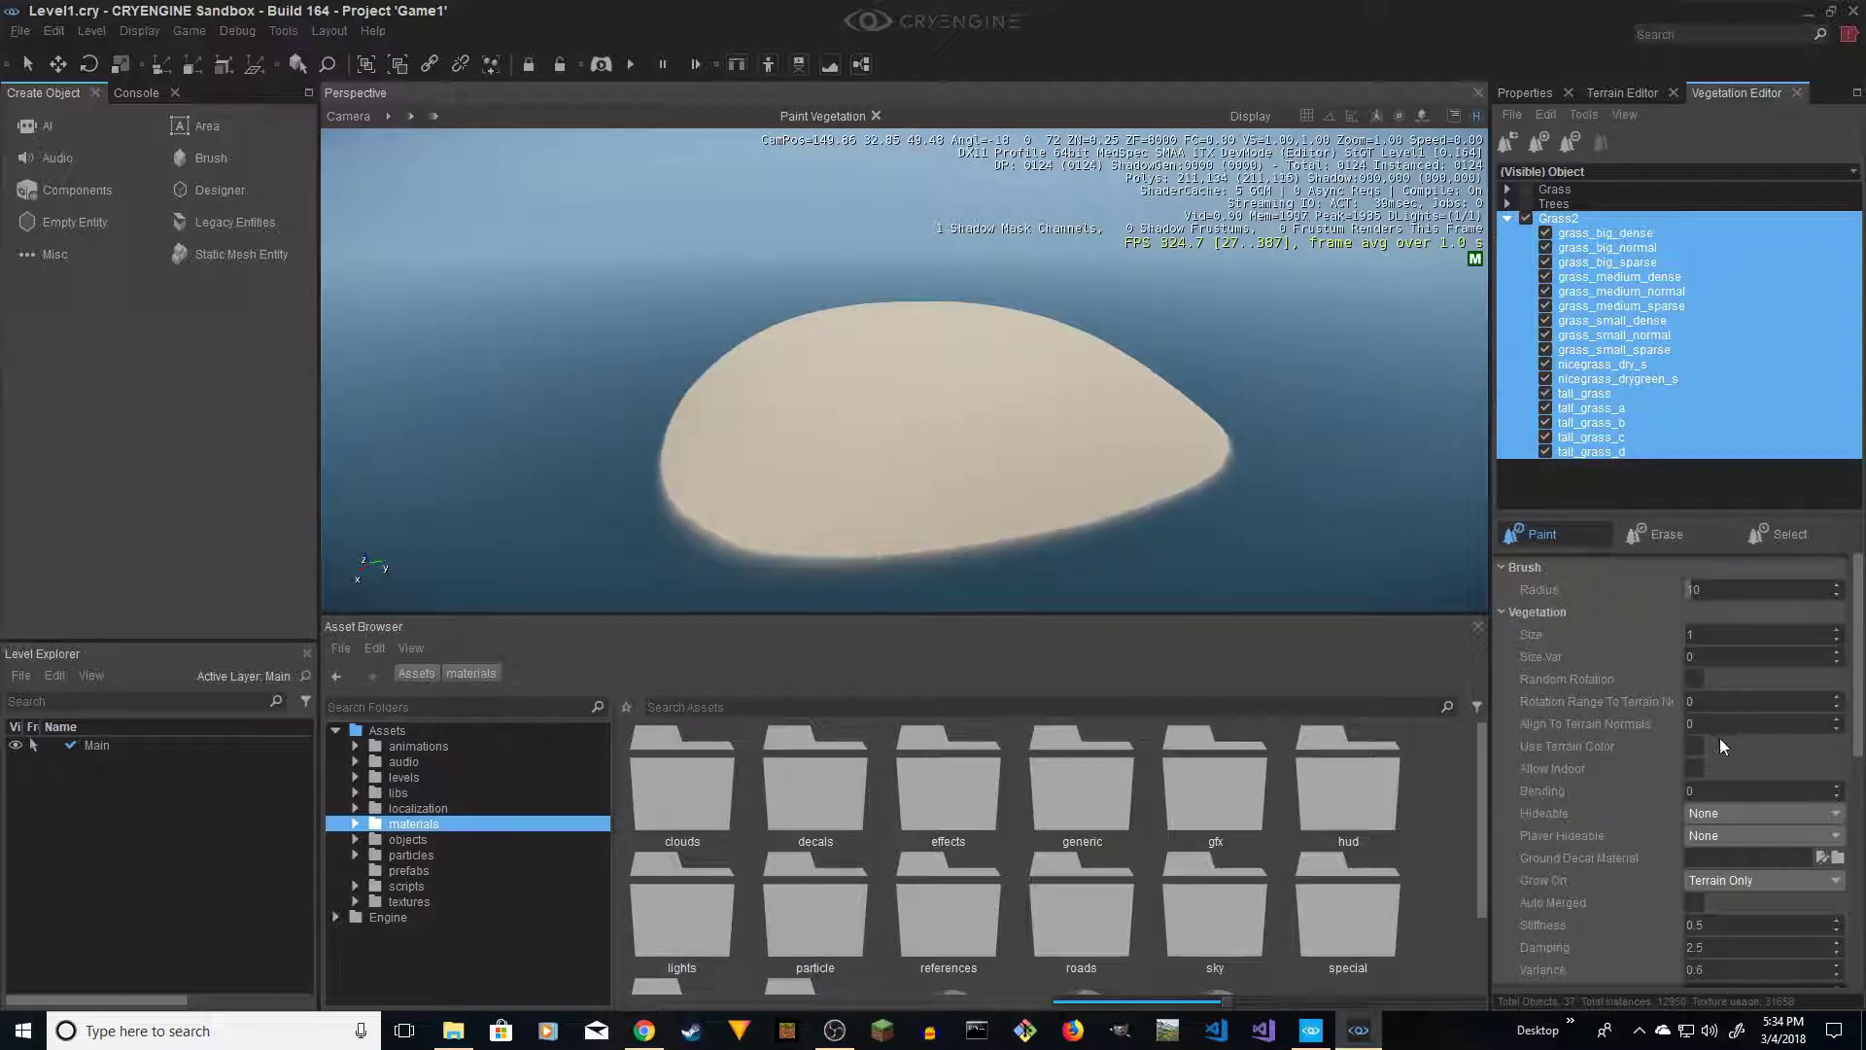
Turn on Random Rotation and set Density to 15 for the Grass2 models, and paint grass patches along one side of the island
{"action": "scroll", "coordinate": [1652, 856], "scroll_direction": "down", "scroll_amount": 5}
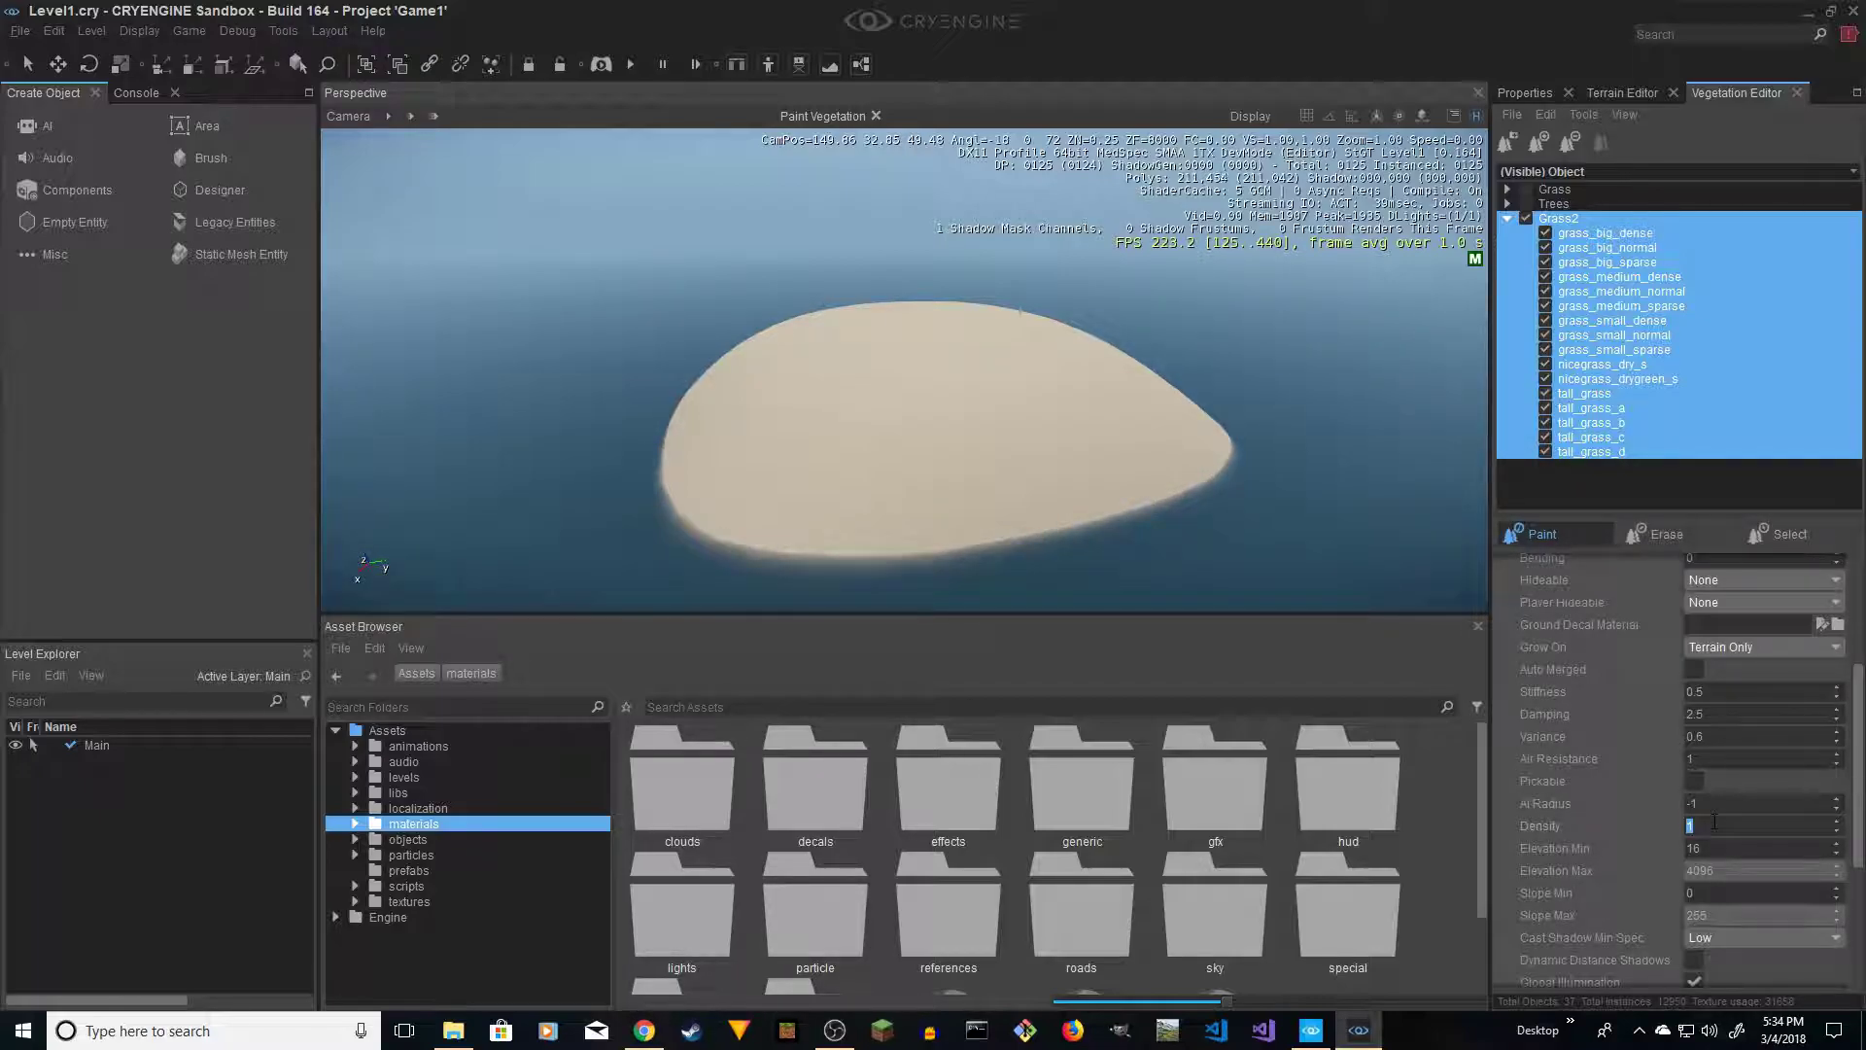
{"action": "key", "text": "w"}
{"action": "right_click_drag", "start_coordinate": [802, 463], "coordinate": [800, 452]}
{"action": "key", "text": "a"}
{"action": "left_click", "coordinate": [790, 411]}
{"action": "left_click", "coordinate": [1018, 387]}
{"action": "key", "text": "d"}
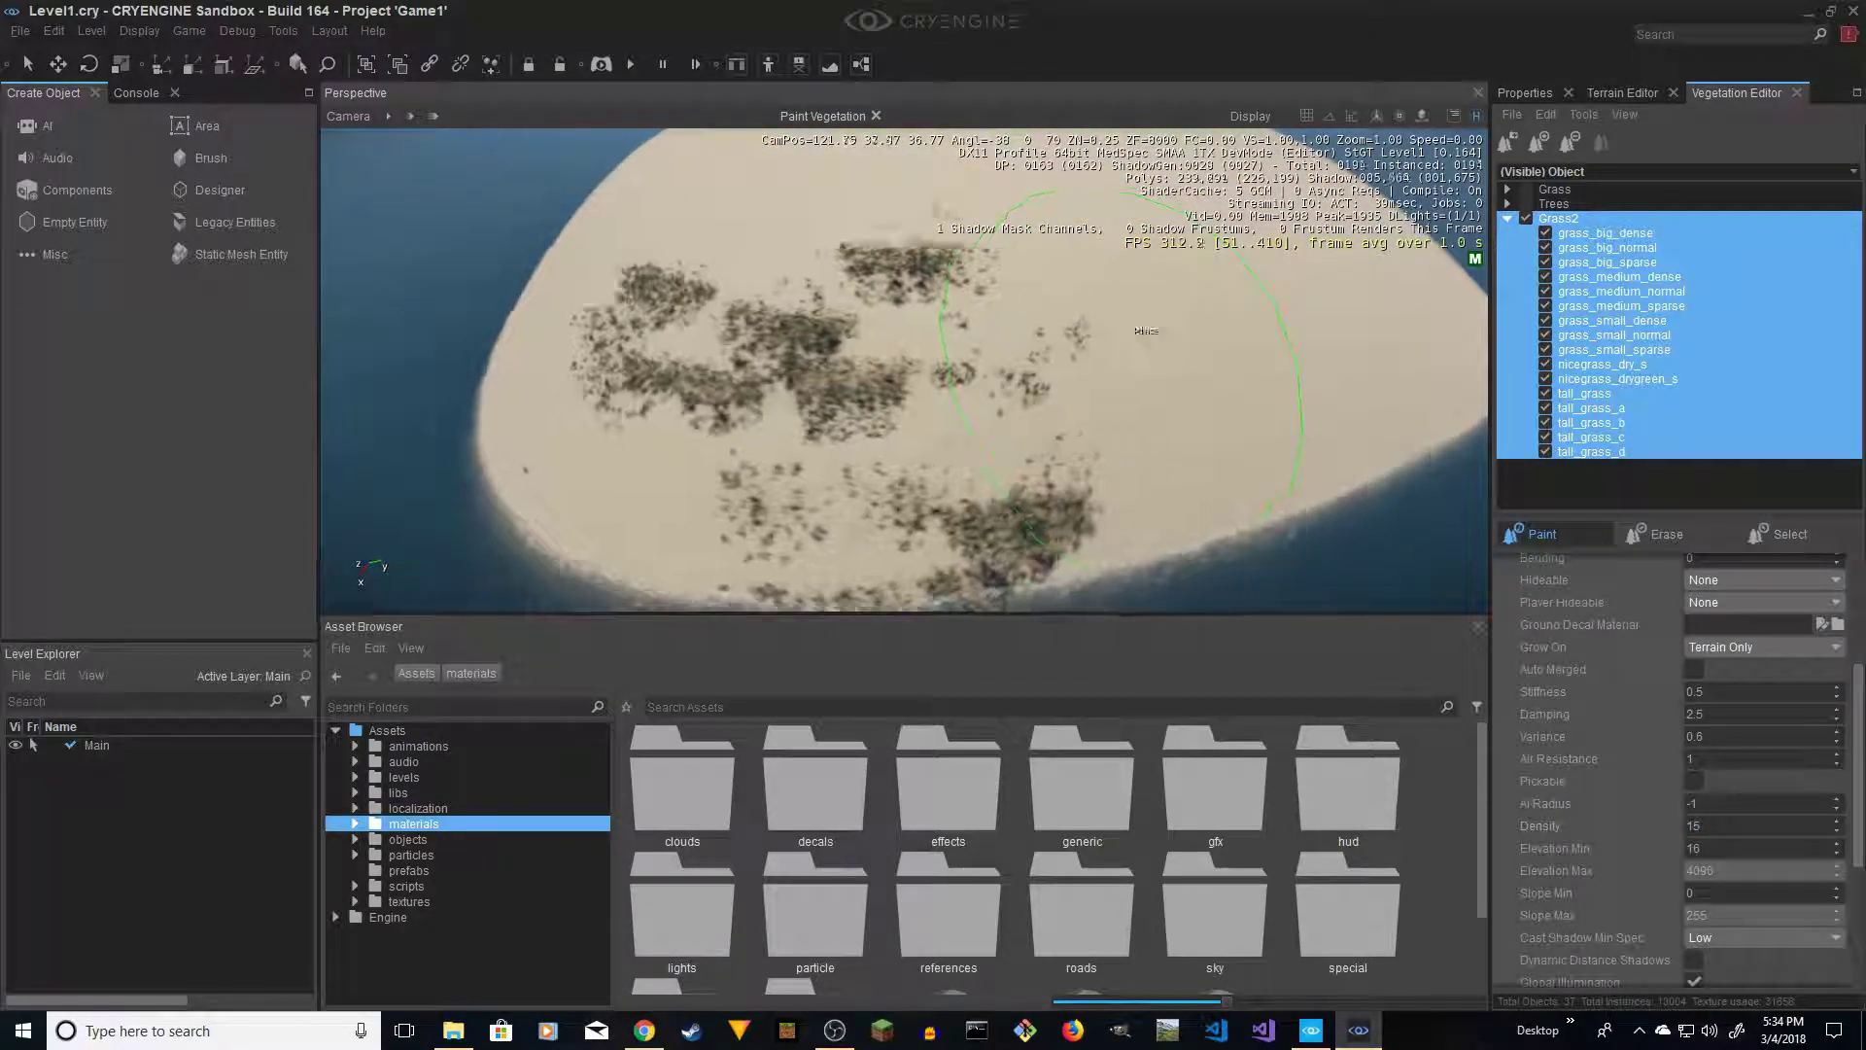
{"action": "right_click_drag", "start_coordinate": [1145, 333], "coordinate": [949, 323]}
{"action": "mouse_move", "coordinate": [1071, 237]}
{"action": "right_mouse_down"}
{"action": "mouse_move", "coordinate": [744, 295]}
{"action": "mouse_move", "coordinate": [766, 292]}
{"action": "mouse_move", "coordinate": [753, 321]}
{"action": "right_mouse_up"}
{"action": "left_click", "coordinate": [765, 292]}
{"action": "key", "text": "d"}
{"action": "left_click", "coordinate": [791, 408]}
{"action": "key", "text": "d"}
{"action": "right_click_drag", "start_coordinate": [791, 389], "coordinate": [831, 267]}
{"action": "left_click", "coordinate": [805, 291]}
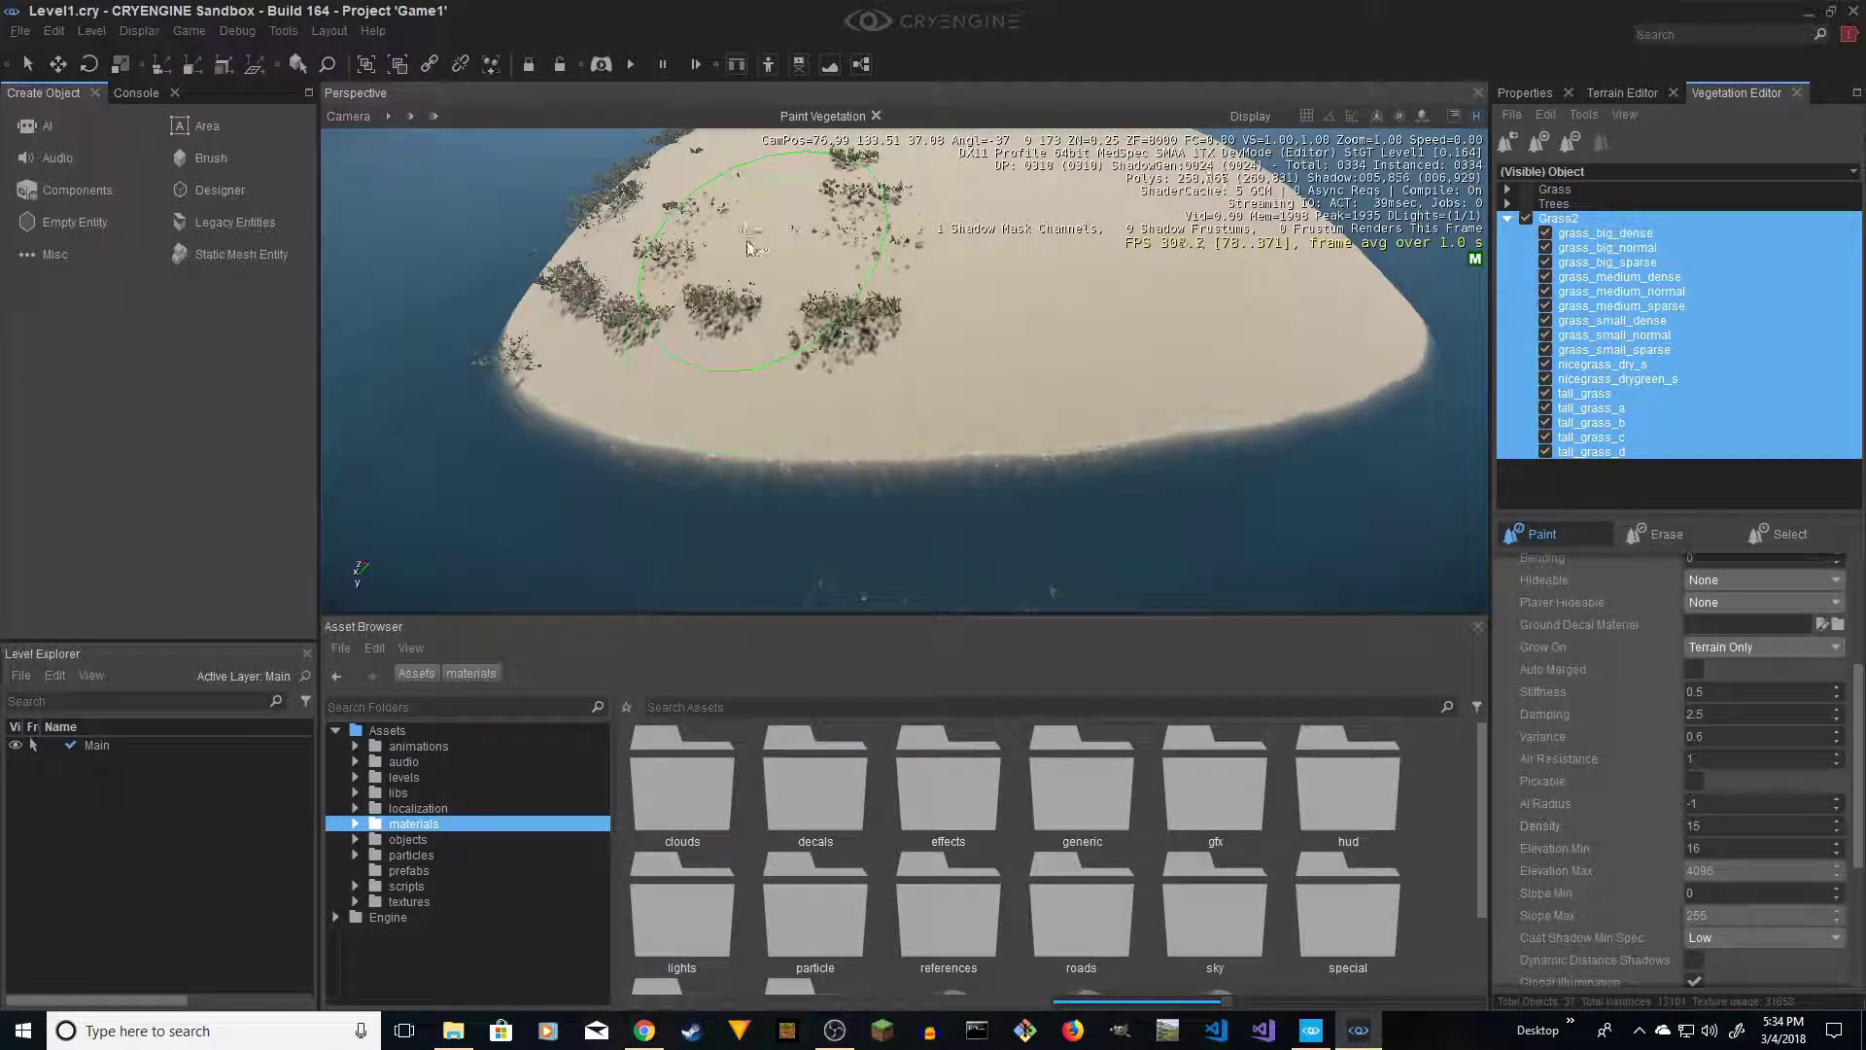
{"action": "left_click", "coordinate": [976, 260]}
Paint Grass2 vegetation in broad strokes across the middle and opposite side of the island
{"action": "key", "text": "w"}
{"action": "mouse_move", "coordinate": [975, 260]}
{"action": "right_mouse_down"}
{"action": "mouse_move", "coordinate": [1044, 243]}
{"action": "mouse_move", "coordinate": [1115, 312]}
{"action": "right_mouse_up"}
{"action": "key", "text": "s"}
{"action": "mouse_move", "coordinate": [1116, 313]}
{"action": "left_mouse_down"}
{"action": "mouse_move", "coordinate": [1083, 388]}
{"action": "mouse_move", "coordinate": [1001, 229]}
{"action": "mouse_move", "coordinate": [889, 268]}
{"action": "mouse_move", "coordinate": [875, 291]}
{"action": "left_mouse_up"}
{"action": "left_click_drag", "start_coordinate": [1157, 481], "coordinate": [1273, 364]}
{"action": "key", "text": "d"}
{"action": "key", "text": "d"}
{"action": "right_click_drag", "start_coordinate": [1104, 321], "coordinate": [1036, 364]}
{"action": "key", "text": "w"}
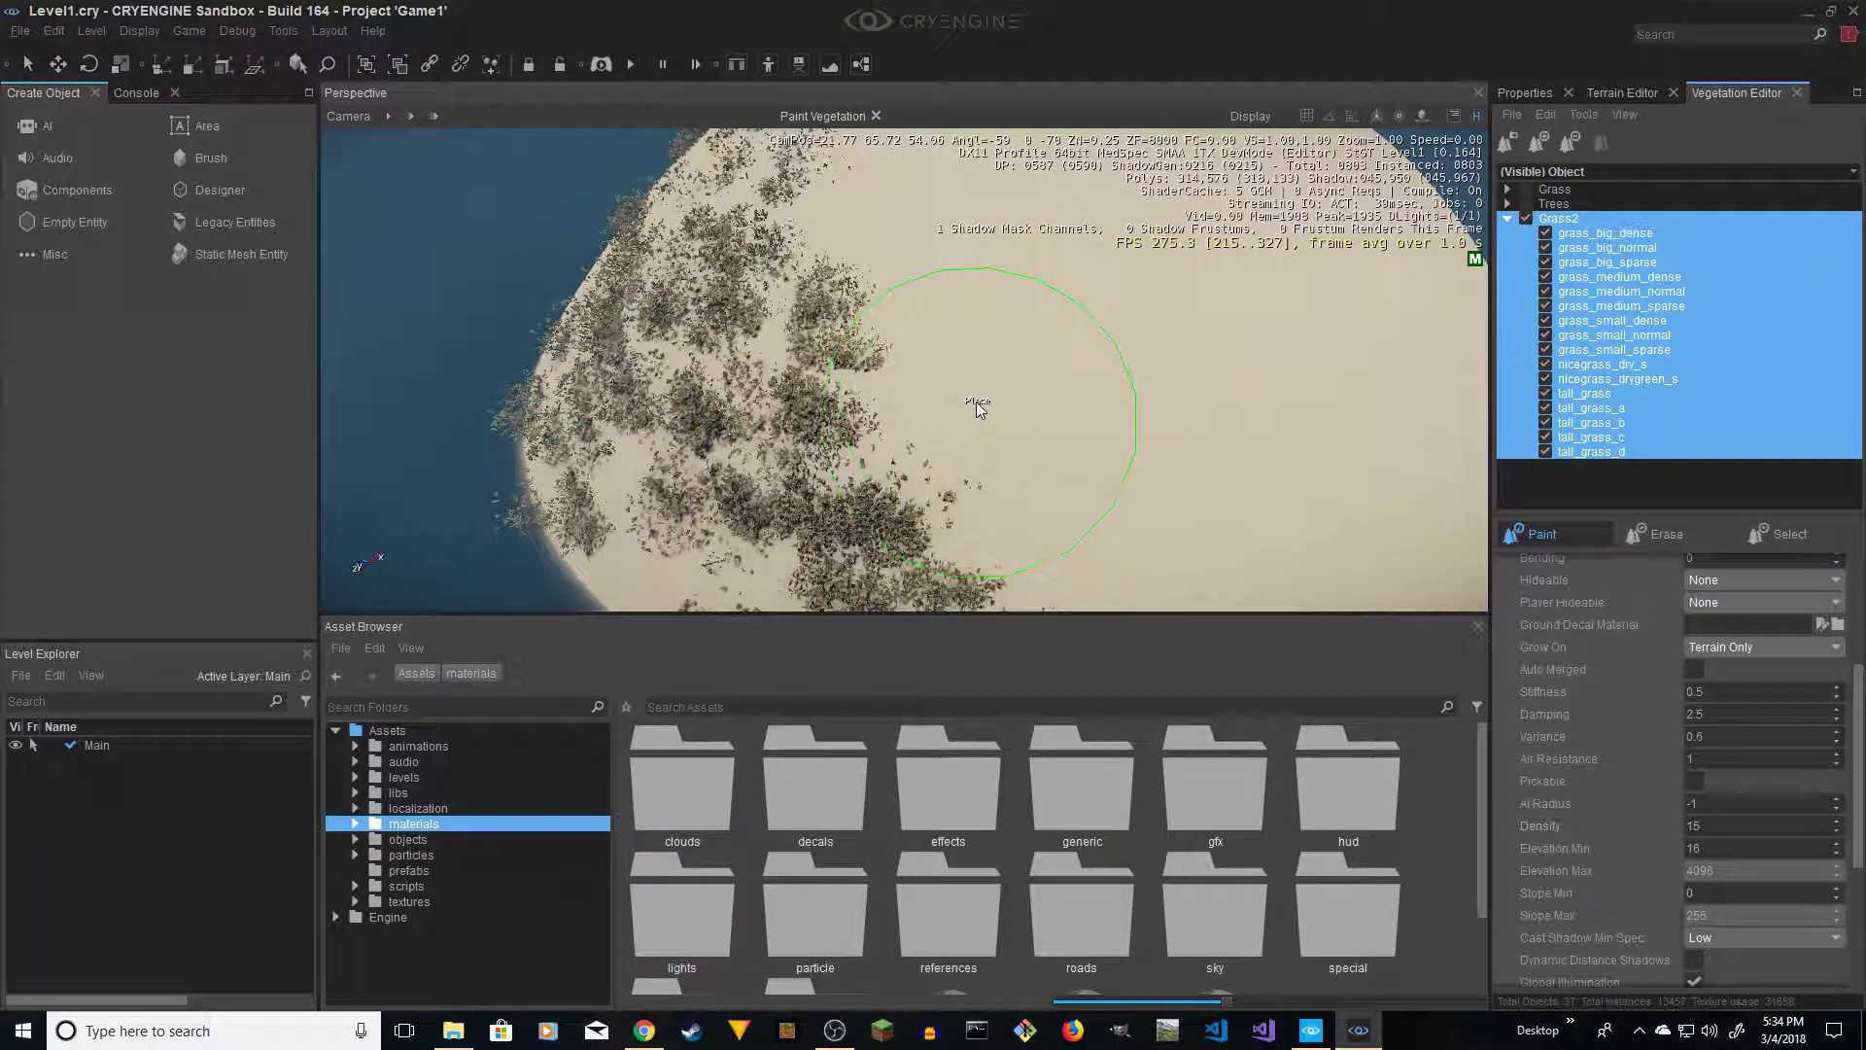
{"action": "left_click_drag", "start_coordinate": [975, 402], "coordinate": [980, 223]}
{"action": "left_click_drag", "start_coordinate": [942, 389], "coordinate": [1341, 427]}
{"action": "key", "text": "s"}
{"action": "key", "text": "d"}
{"action": "mouse_move", "coordinate": [1341, 428]}
{"action": "right_mouse_down"}
{"action": "mouse_move", "coordinate": [1245, 487]}
{"action": "mouse_move", "coordinate": [939, 500]}
{"action": "right_mouse_up"}
{"action": "left_click_drag", "start_coordinate": [1207, 379], "coordinate": [1150, 275]}
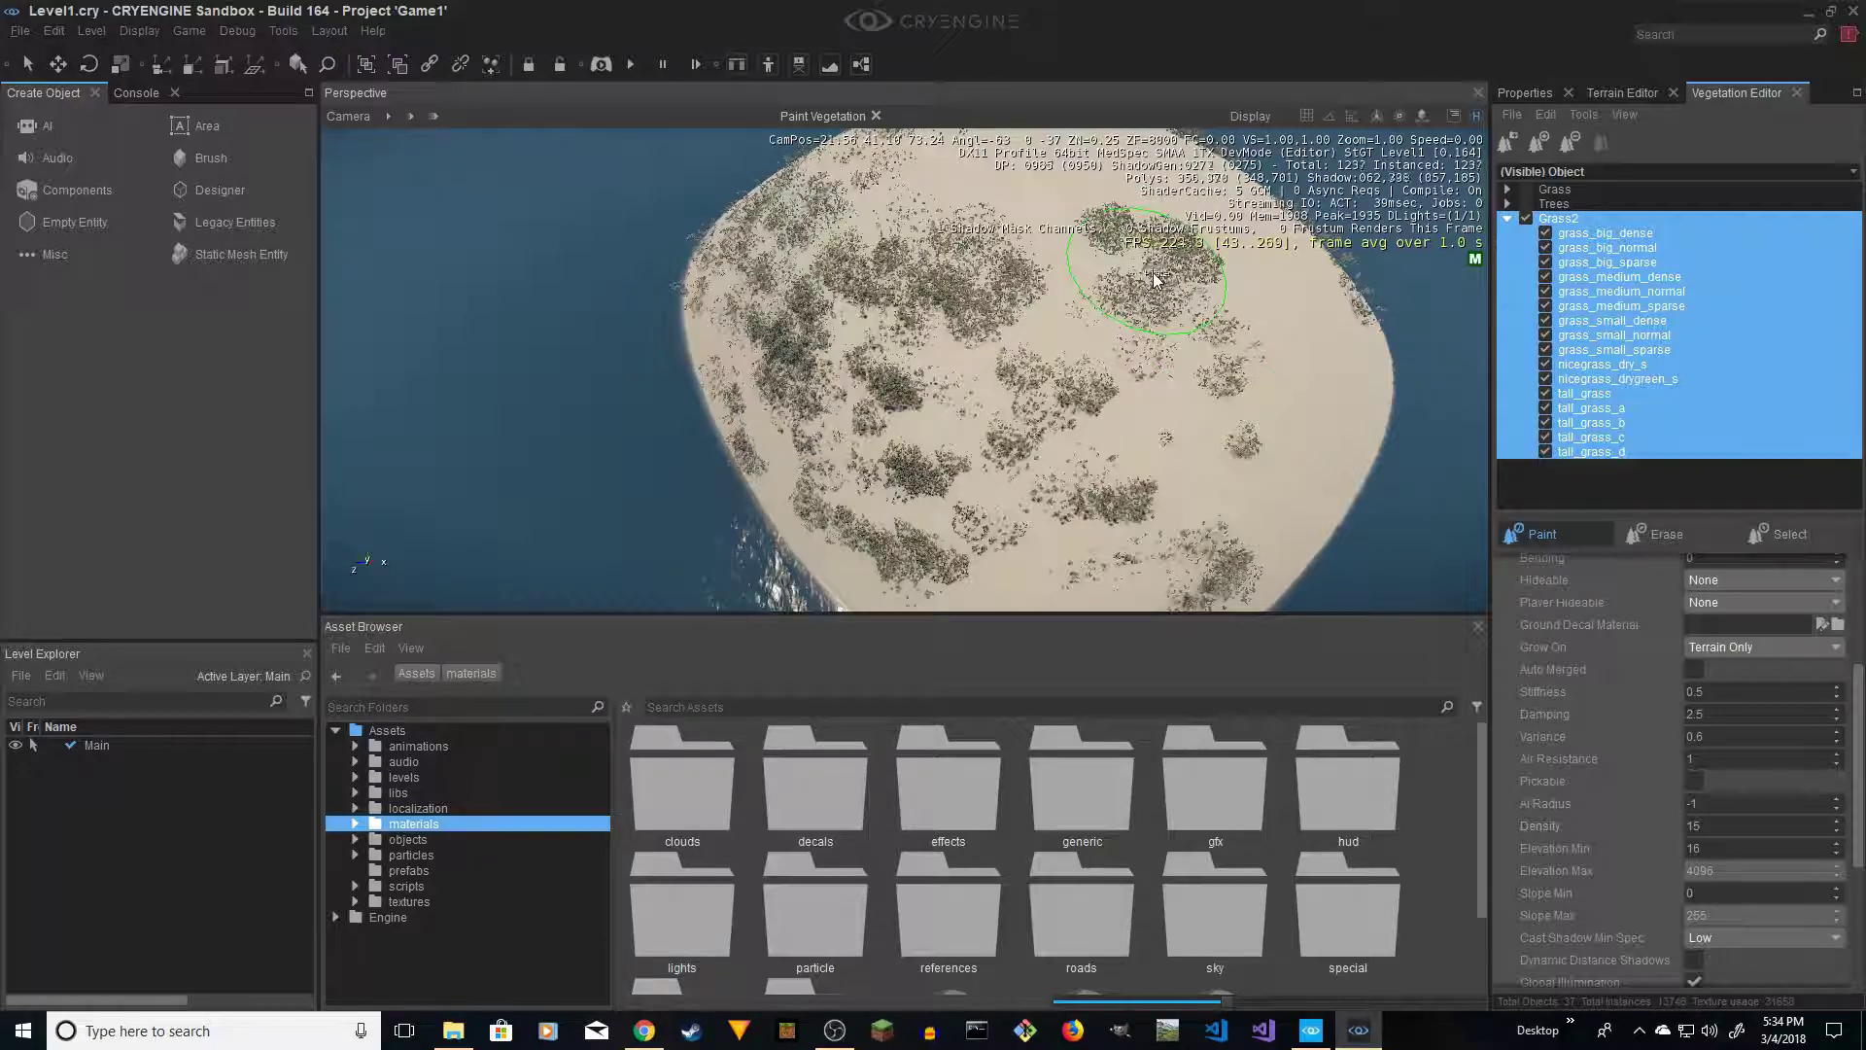
Fill the island's remaining bare areas with Grass2 vegetation
{"action": "right_click_drag", "start_coordinate": [1149, 275], "coordinate": [1116, 312]}
{"action": "key", "text": "d"}
{"action": "left_click_drag", "start_coordinate": [1103, 510], "coordinate": [1135, 501]}
{"action": "right_click_drag", "start_coordinate": [1182, 313], "coordinate": [1146, 399]}
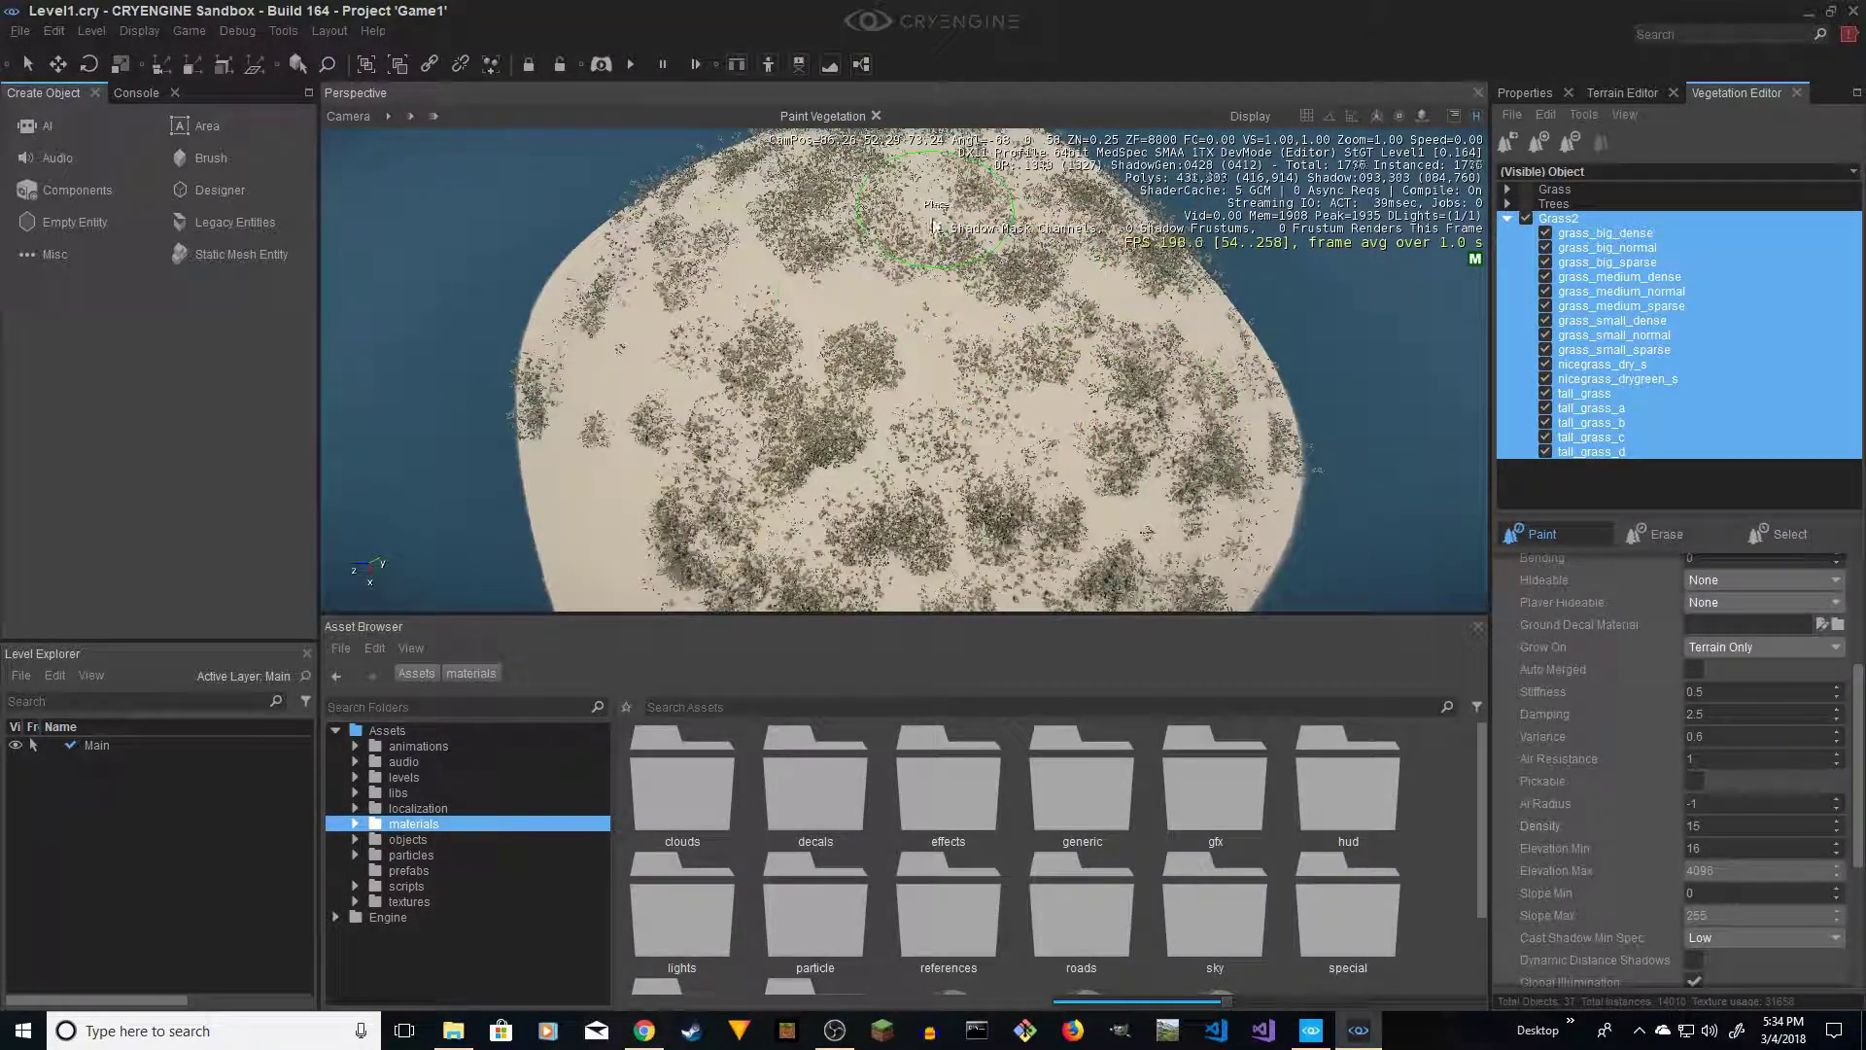
{"action": "left_click_drag", "start_coordinate": [636, 296], "coordinate": [607, 316]}
{"action": "key", "text": "s"}
{"action": "key", "text": "a"}
{"action": "right_click_drag", "start_coordinate": [607, 316], "coordinate": [919, 477]}
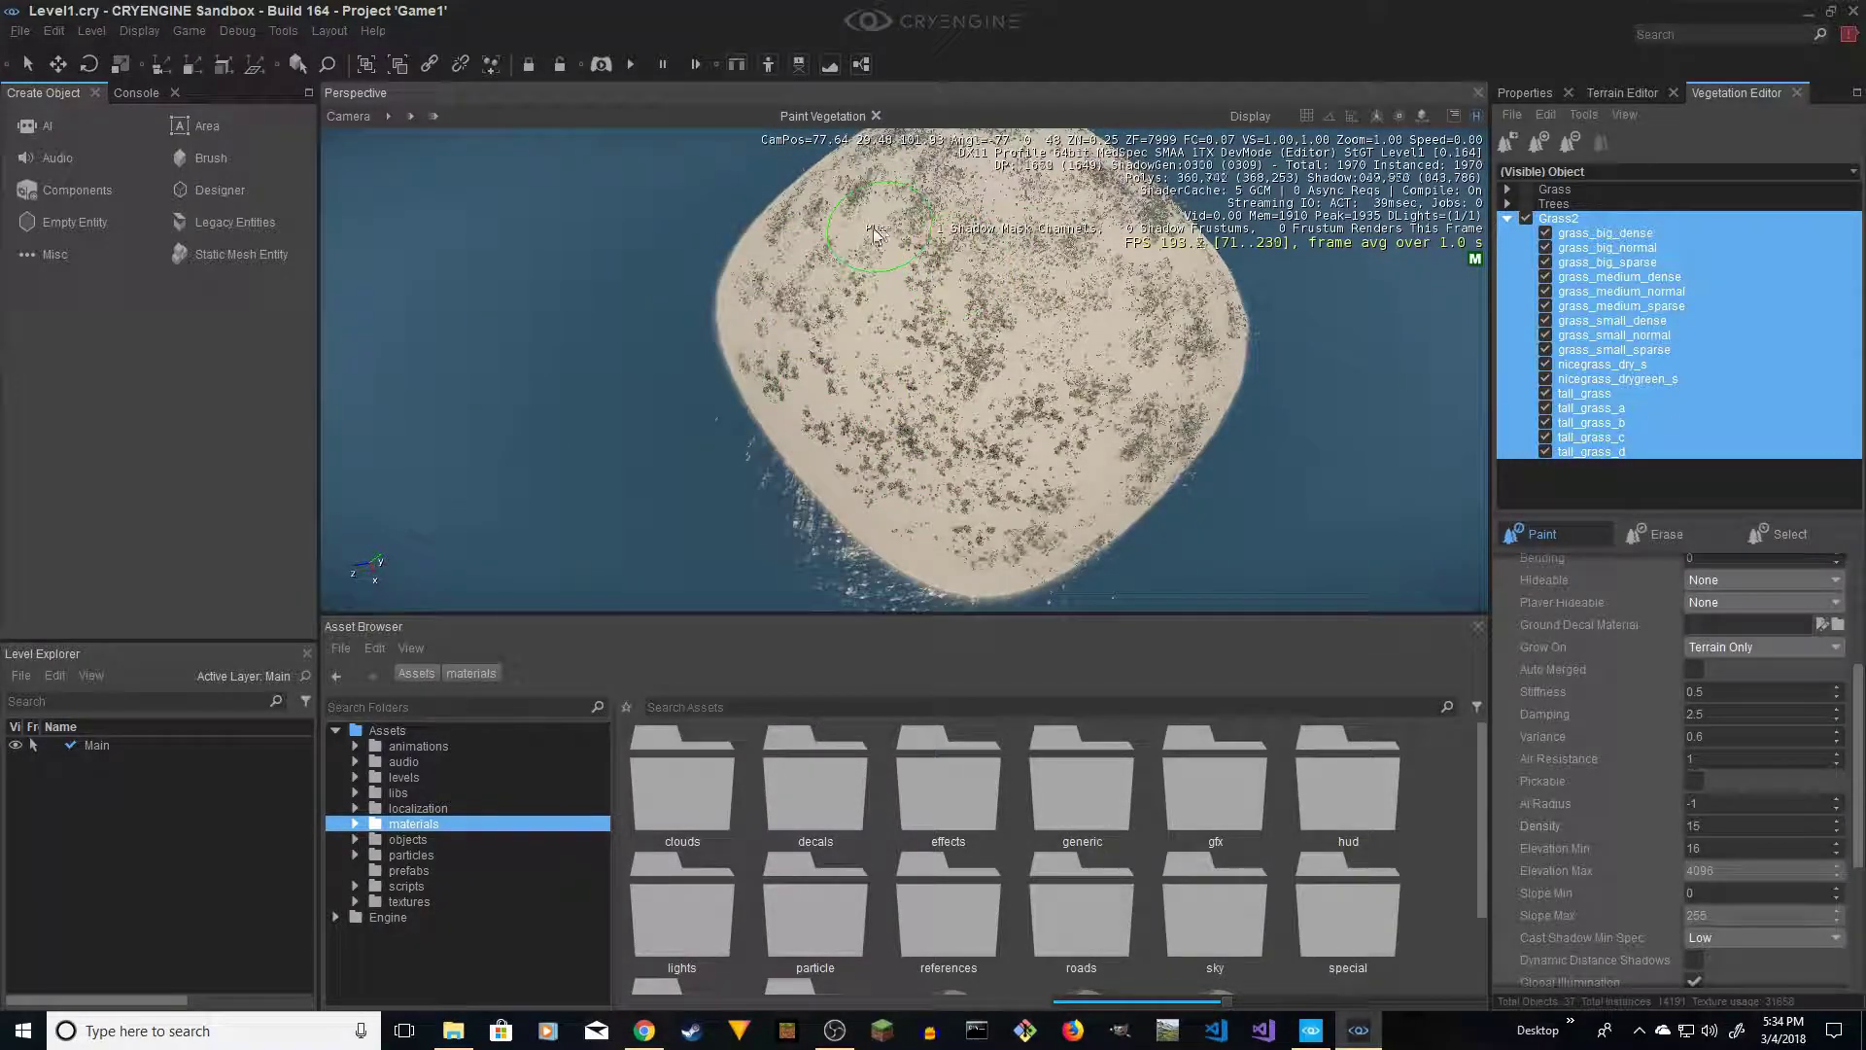
{"action": "key", "text": "w"}
{"action": "key", "text": "a"}
{"action": "right_click_drag", "start_coordinate": [1125, 245], "coordinate": [1056, 356]}
{"action": "mouse_move", "coordinate": [1062, 350]}
{"action": "left_mouse_down"}
{"action": "mouse_move", "coordinate": [971, 369]}
{"action": "mouse_move", "coordinate": [853, 267]}
{"action": "left_mouse_up"}
Reduce the brush radius to about 2.8 and erase the Grass2 grass nearest the water on one stretch of shore
{"action": "key", "text": "d"}
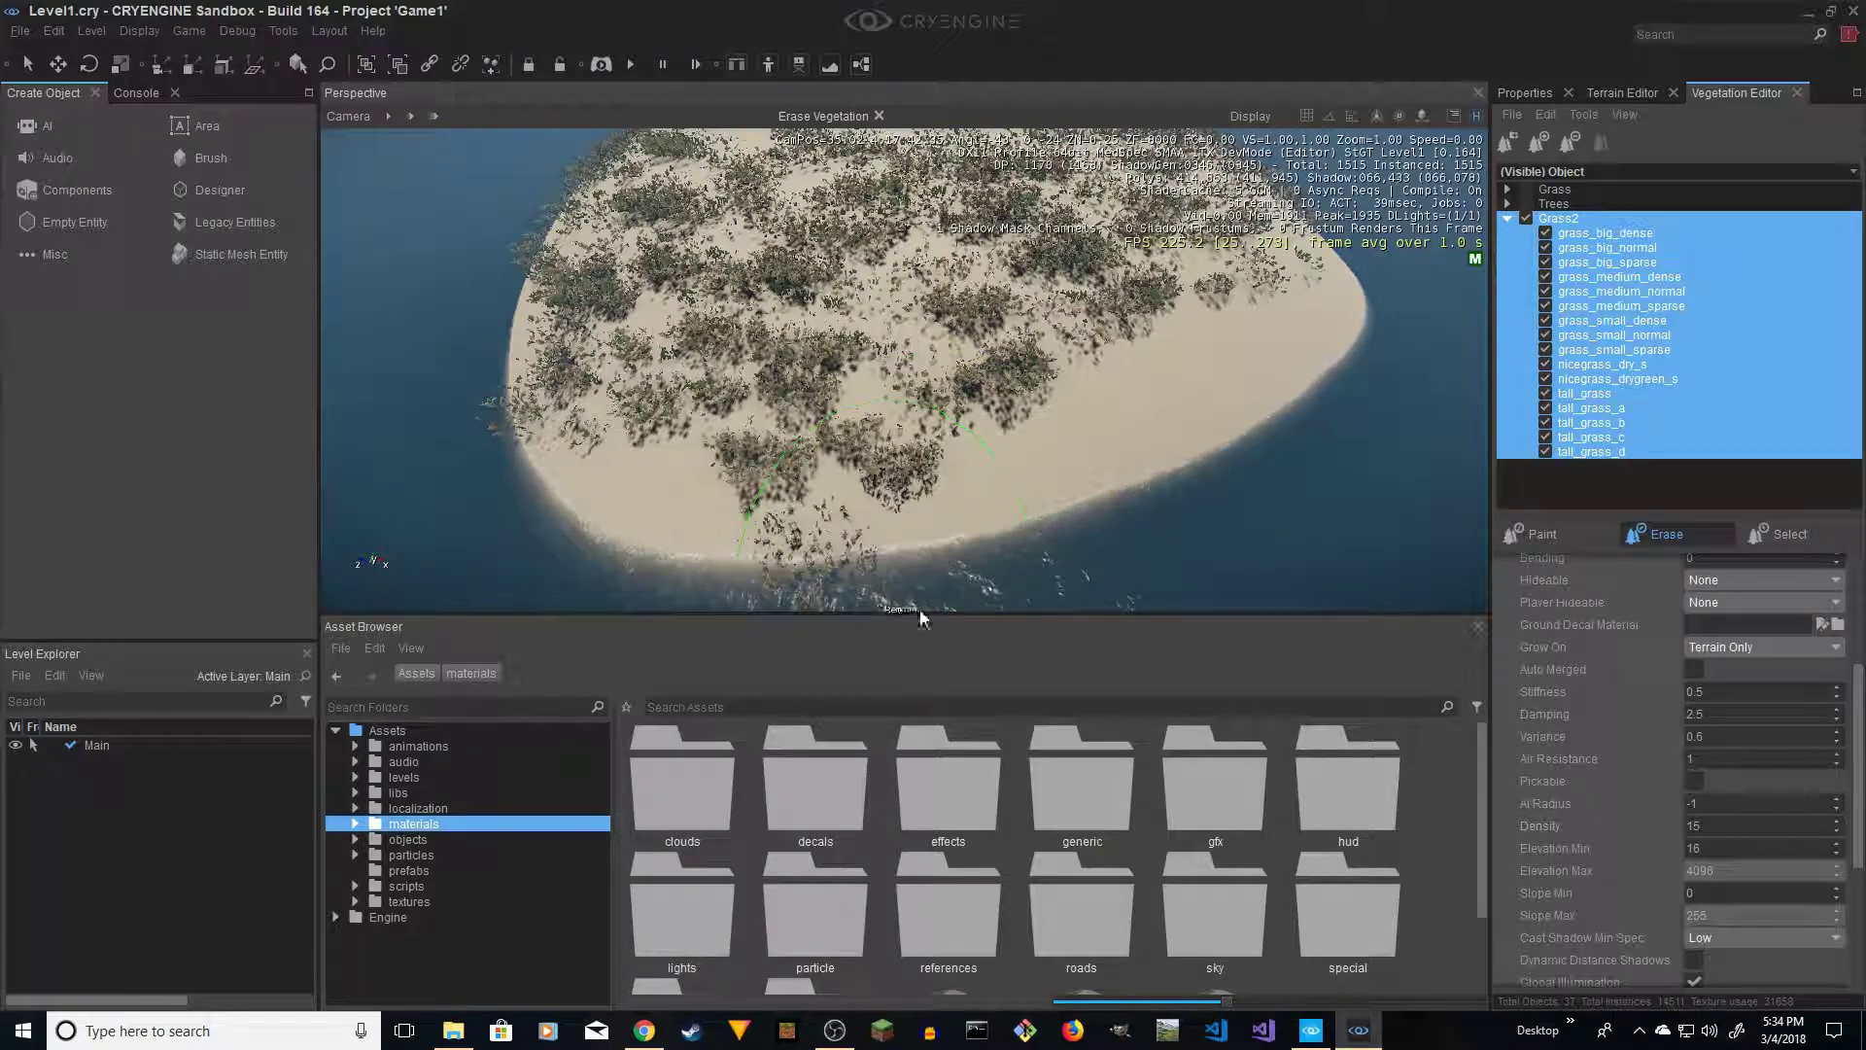
{"action": "scroll", "coordinate": [1670, 655], "scroll_direction": "up", "scroll_amount": 4}
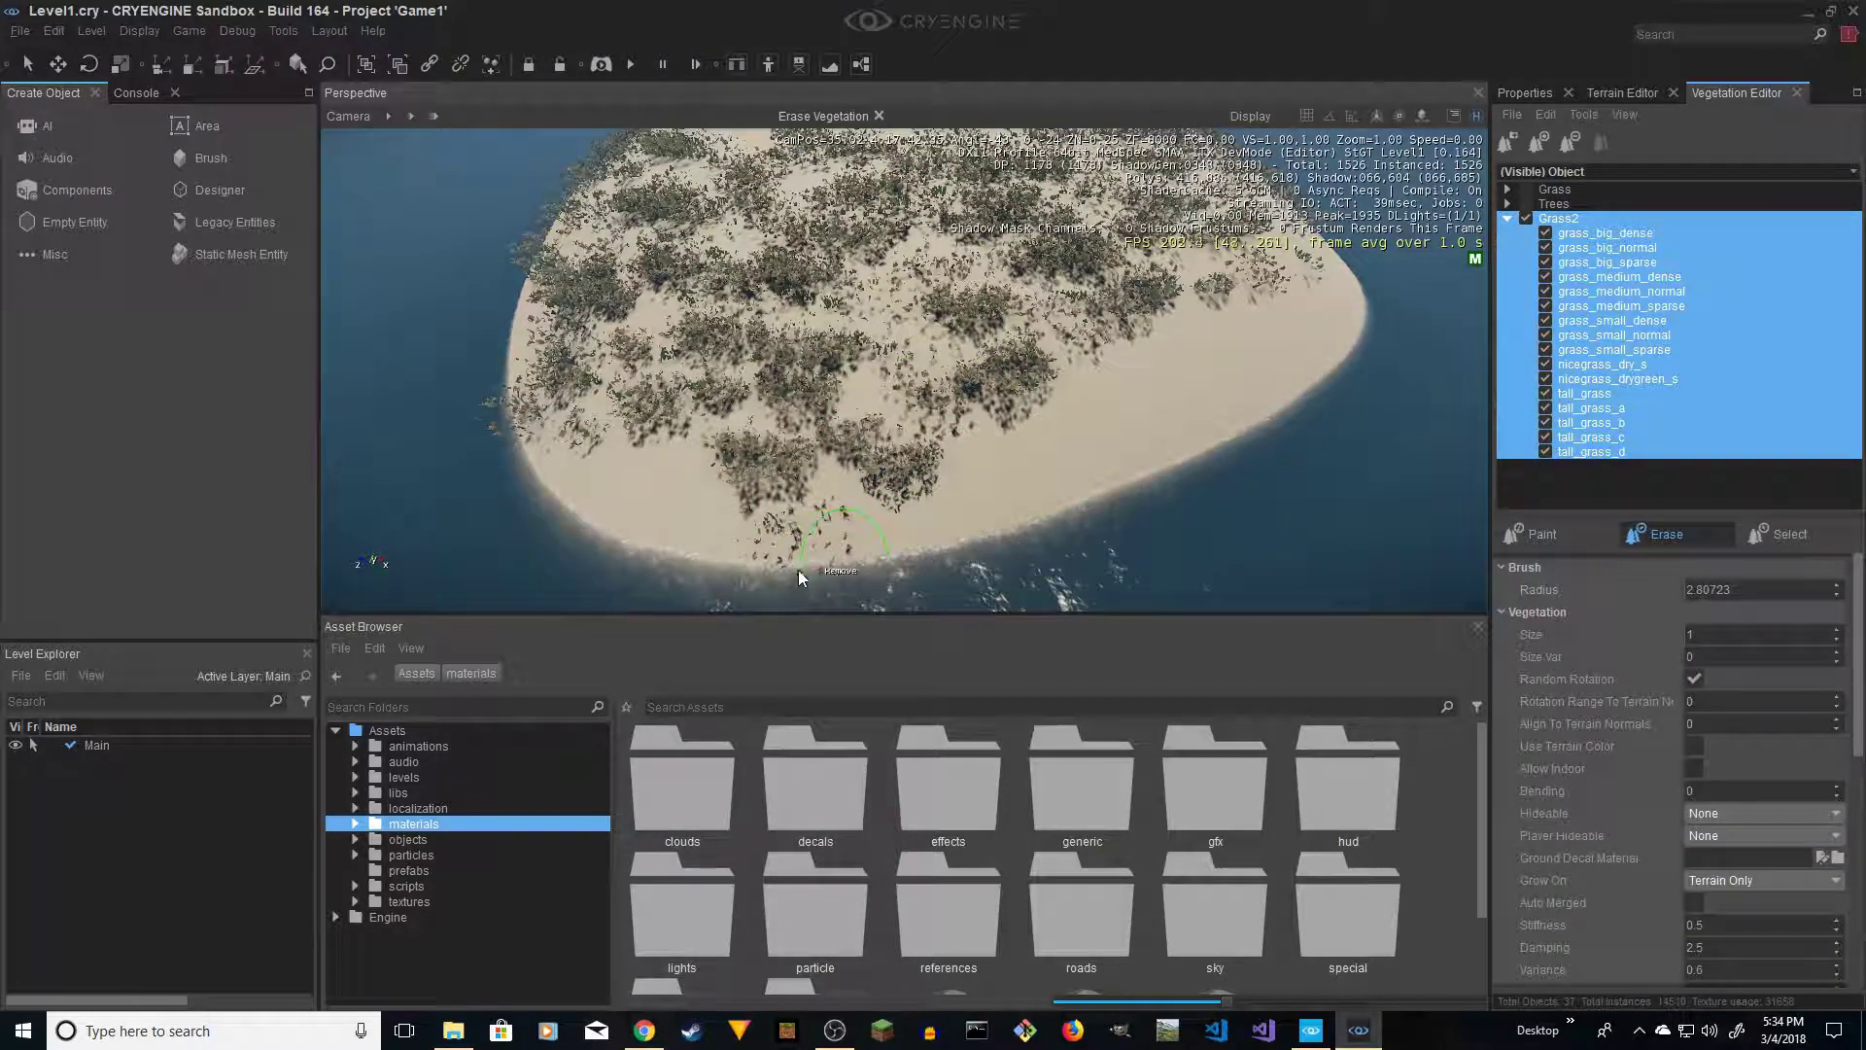
{"action": "key", "text": "a"}
{"action": "mouse_move", "coordinate": [898, 523]}
{"action": "right_mouse_down"}
{"action": "mouse_move", "coordinate": [813, 539]}
{"action": "mouse_move", "coordinate": [1033, 521]}
{"action": "mouse_move", "coordinate": [941, 475]}
{"action": "mouse_move", "coordinate": [804, 506]}
{"action": "mouse_move", "coordinate": [968, 481]}
{"action": "mouse_move", "coordinate": [853, 502]}
{"action": "right_mouse_up"}
{"action": "left_click", "coordinate": [994, 449]}
{"action": "key", "text": "s"}
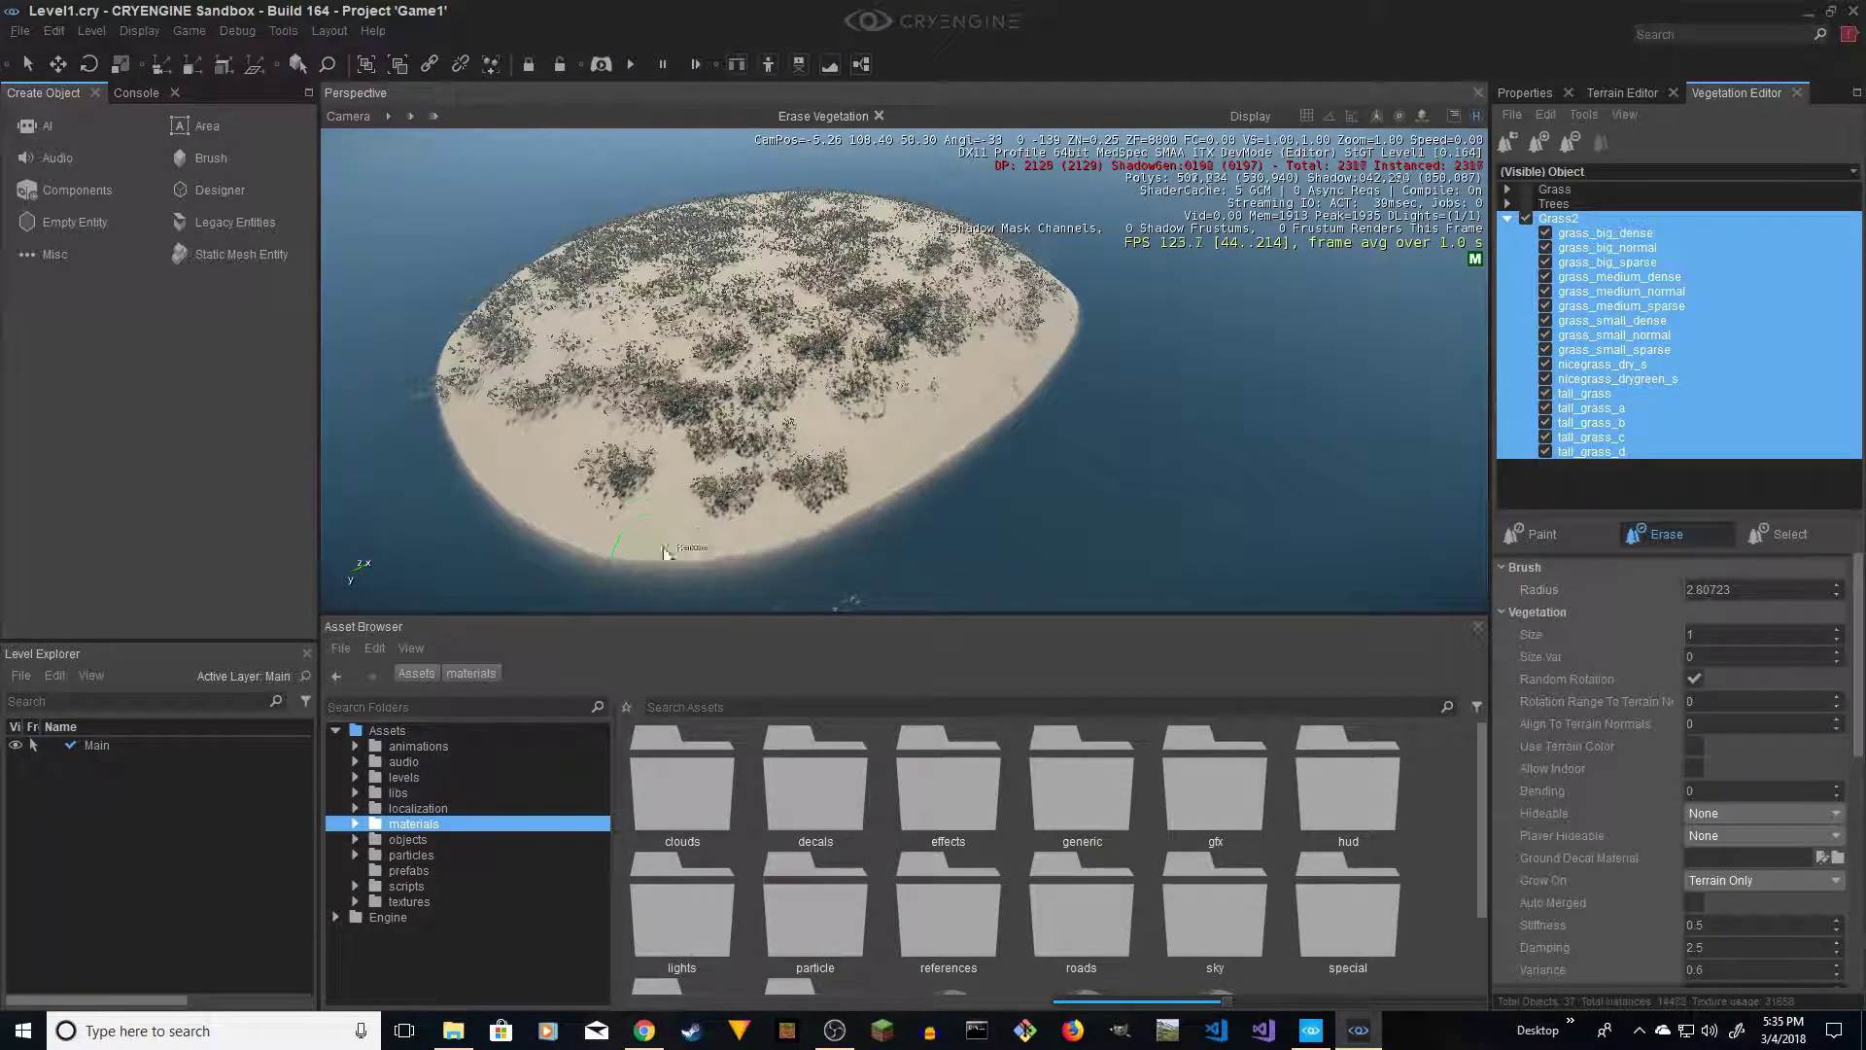
{"action": "left_click", "coordinate": [754, 504]}
Erase the stray Grass2 grass nearest the water along the next stretch of the island's shore
{"action": "key", "text": "a"}
{"action": "mouse_move", "coordinate": [734, 520]}
{"action": "right_mouse_down"}
{"action": "mouse_move", "coordinate": [708, 491]}
{"action": "mouse_move", "coordinate": [656, 554]}
{"action": "mouse_move", "coordinate": [749, 573]}
{"action": "mouse_move", "coordinate": [822, 544]}
{"action": "right_mouse_up"}
{"action": "key", "text": "s"}
{"action": "key", "text": "w"}
{"action": "key", "text": "w"}
{"action": "key", "text": "a"}
{"action": "key", "text": "s"}
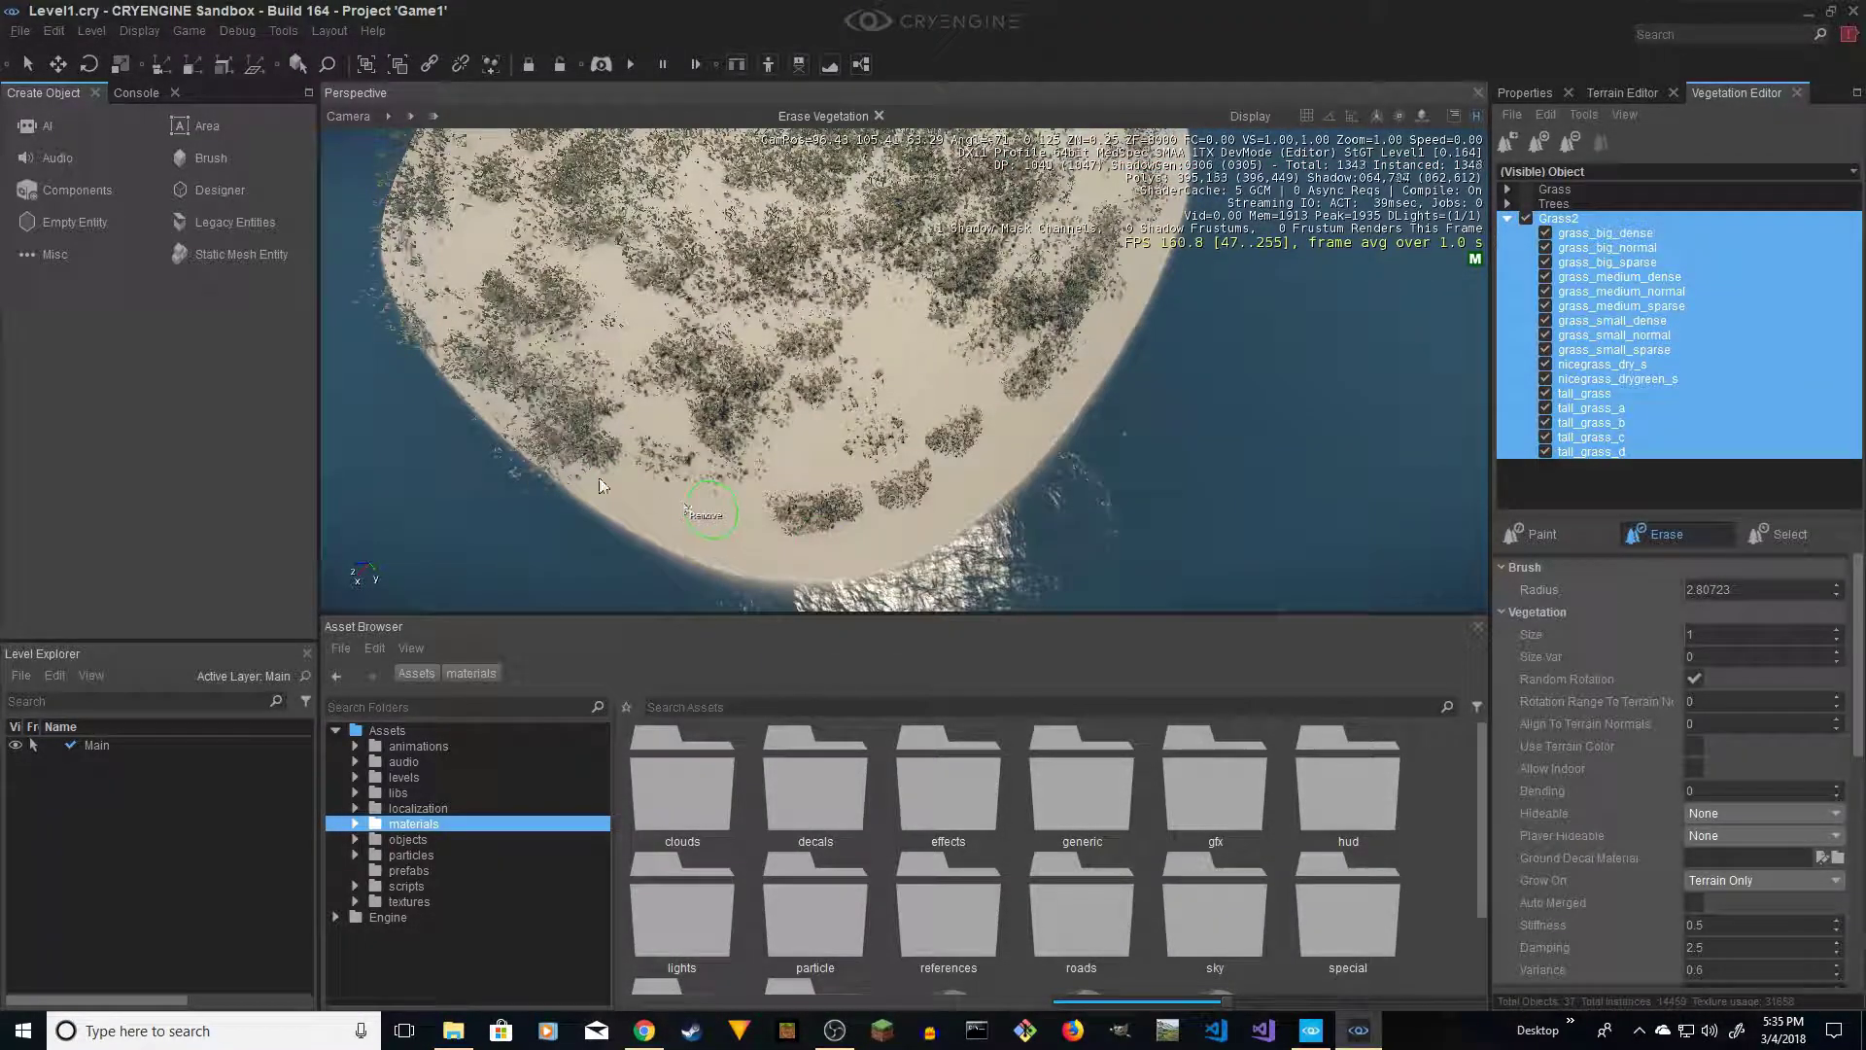
{"action": "key", "text": "w"}
{"action": "mouse_move", "coordinate": [532, 471]}
{"action": "right_mouse_down"}
{"action": "mouse_move", "coordinate": [710, 482]}
{"action": "mouse_move", "coordinate": [556, 497]}
{"action": "mouse_move", "coordinate": [595, 523]}
{"action": "right_mouse_up"}
{"action": "key", "text": "a"}
{"action": "key", "text": "s"}
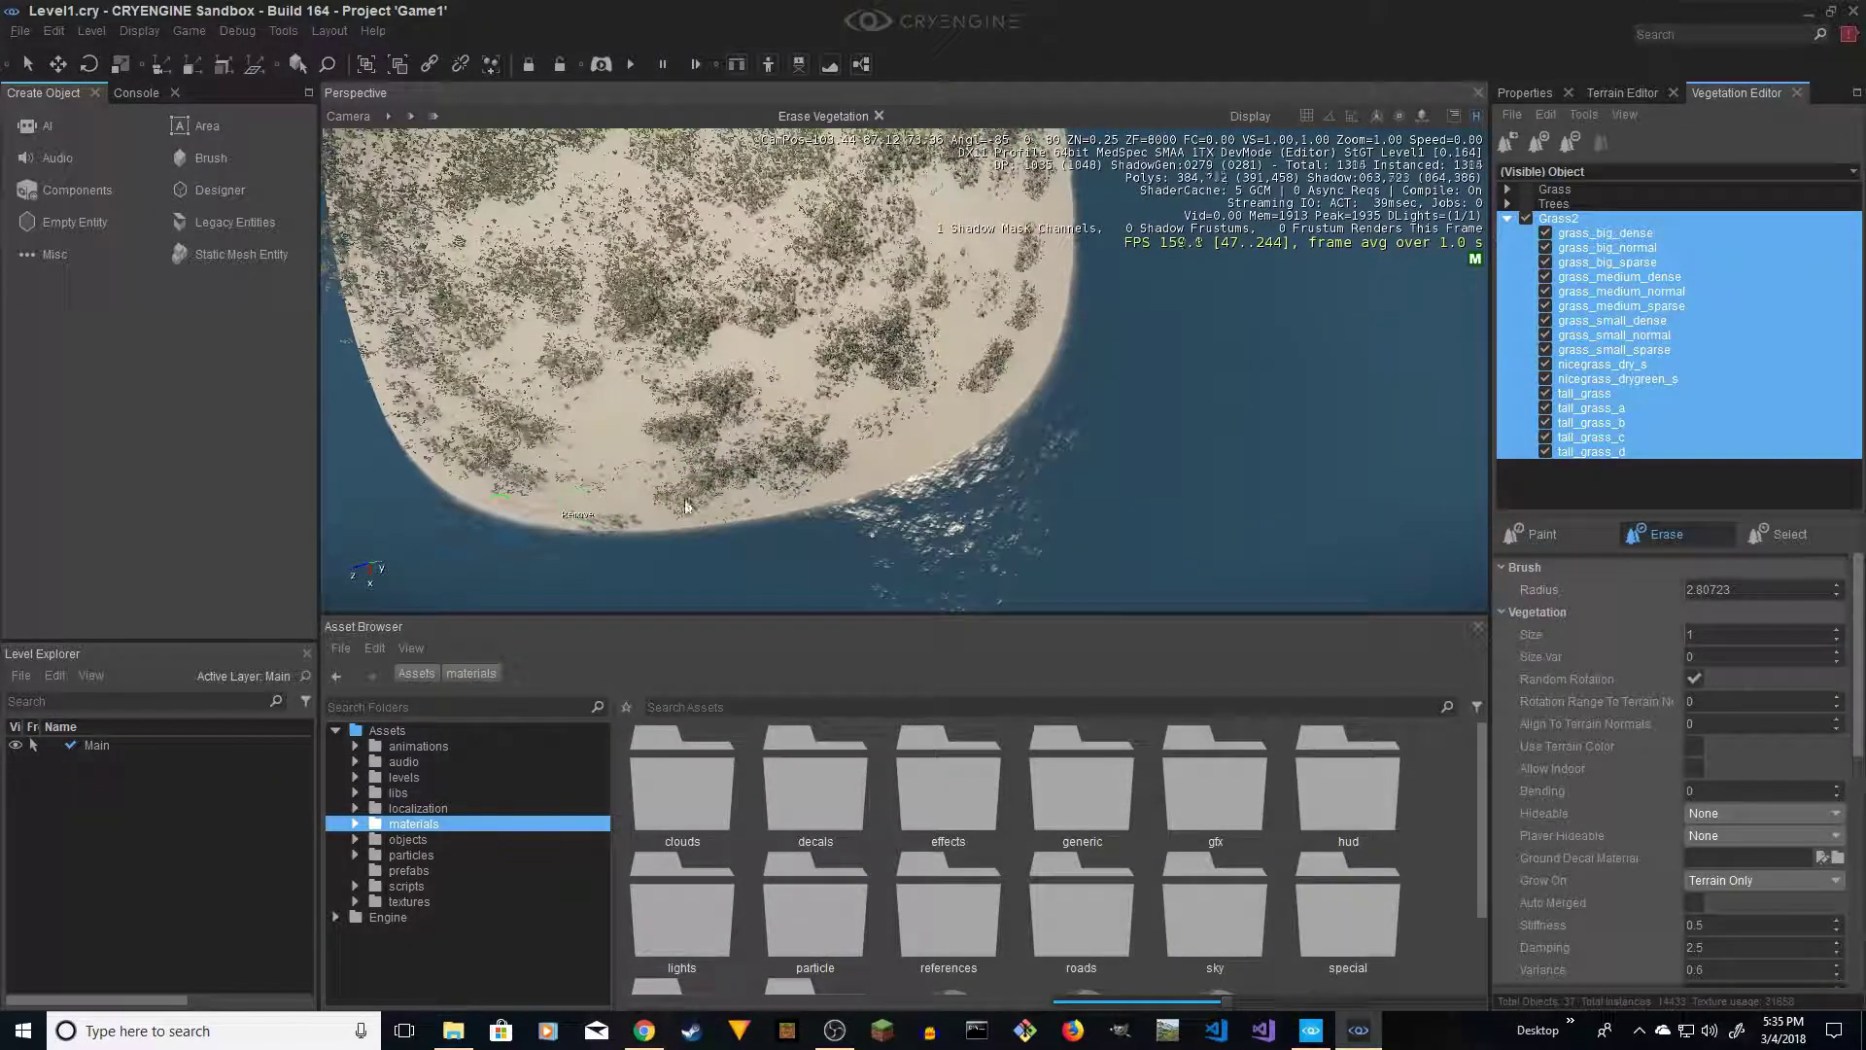
Erase the remaining Grass2 grass at the water's edge around the rest of the shoreline
{"action": "key", "text": "s"}
{"action": "right_click_drag", "start_coordinate": [738, 513], "coordinate": [652, 512]}
{"action": "key", "text": "a"}
{"action": "key", "text": "w"}
{"action": "scroll", "coordinate": [832, 507], "scroll_direction": "up", "scroll_amount": 3}
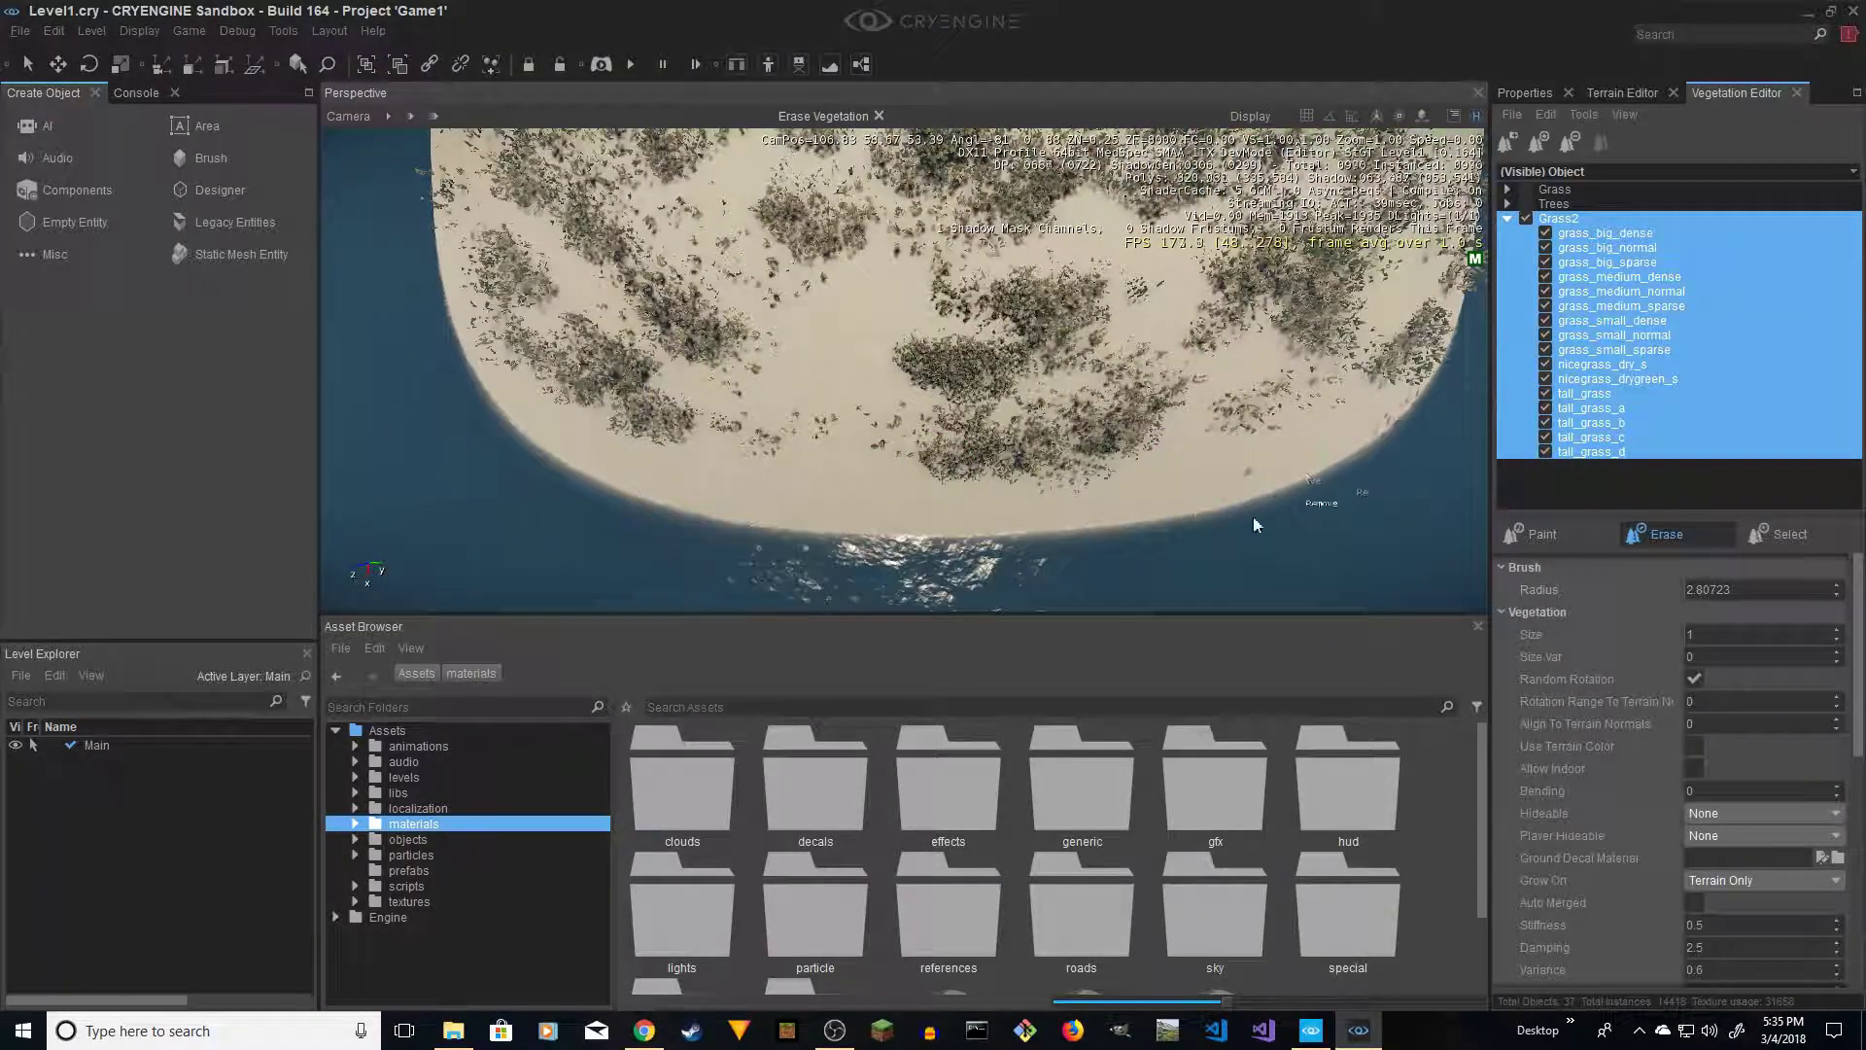
{"action": "right_click_drag", "start_coordinate": [1299, 428], "coordinate": [1310, 379]}
{"action": "key", "text": "a"}
{"action": "right_click_drag", "start_coordinate": [745, 504], "coordinate": [671, 500]}
{"action": "key", "text": "d"}
{"action": "key", "text": "s"}
Collapse the Grass2 group and make the Grass and Trees vegetation groups visible again
{"action": "left_click", "coordinate": [1508, 218]}
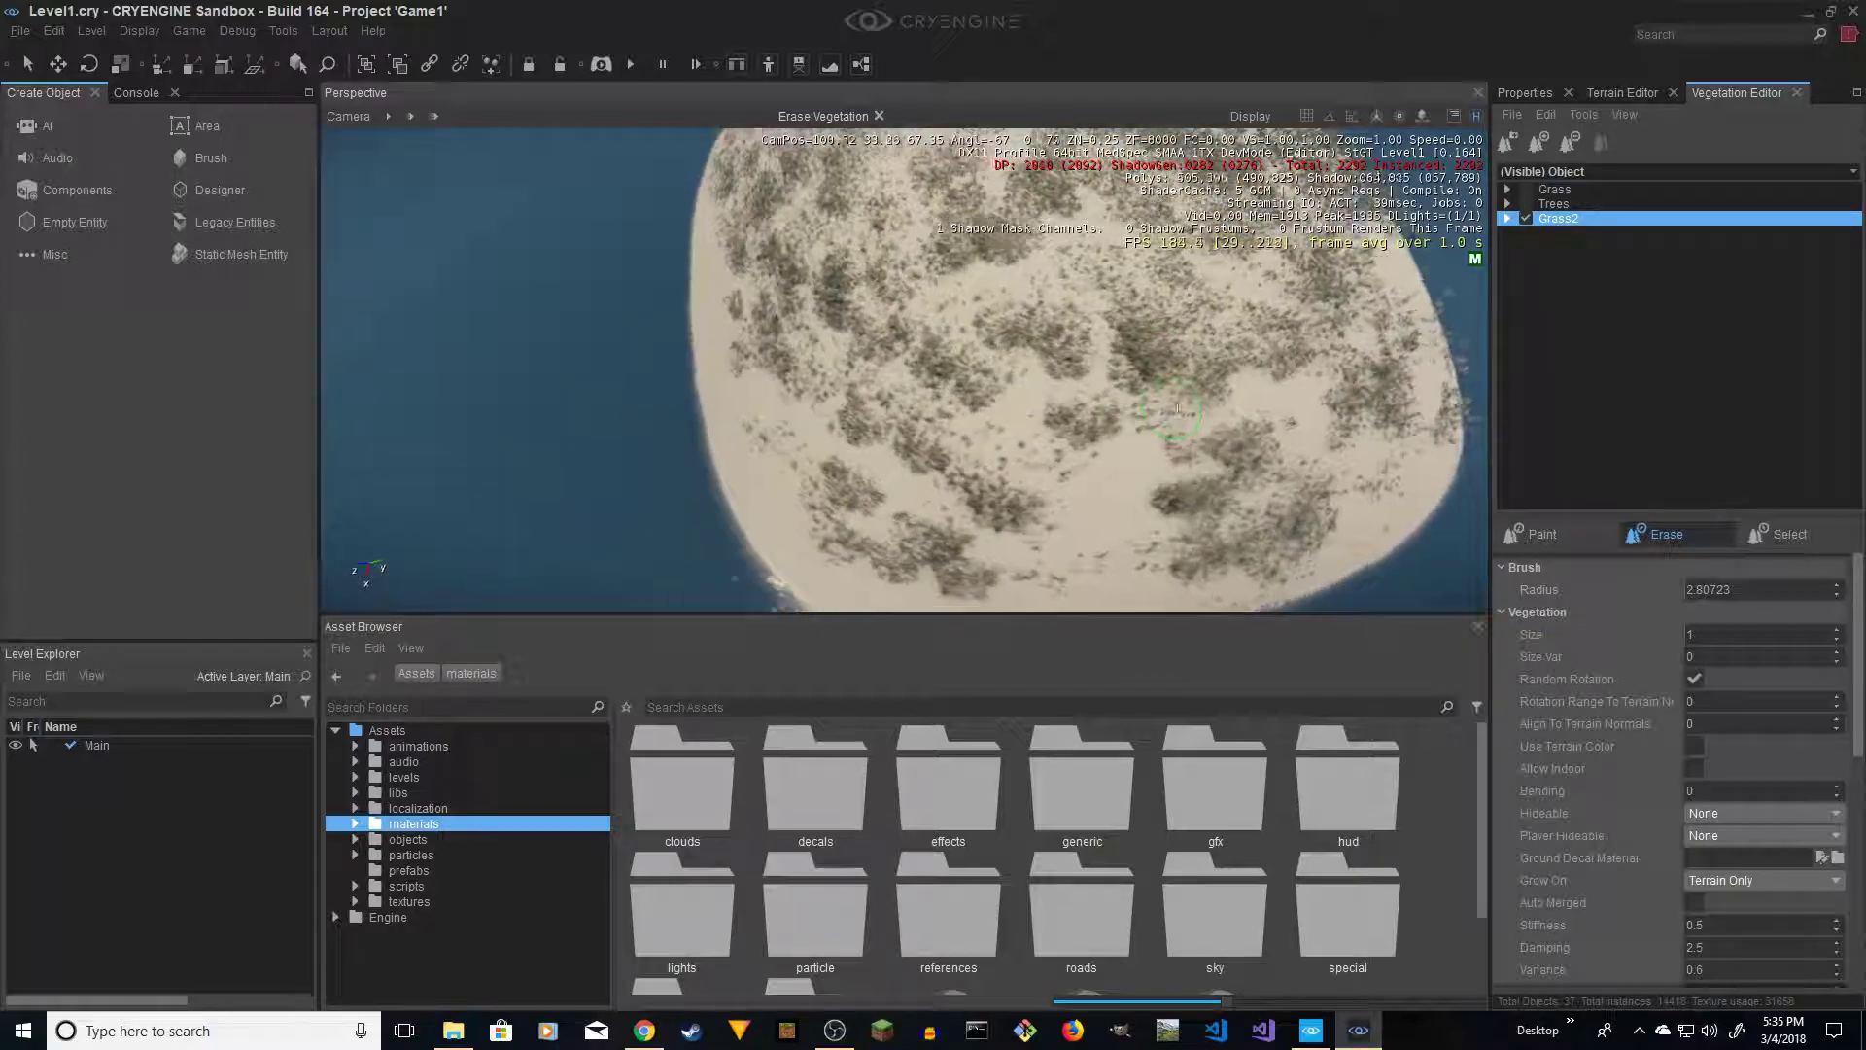
{"action": "left_click", "coordinate": [1527, 188]}
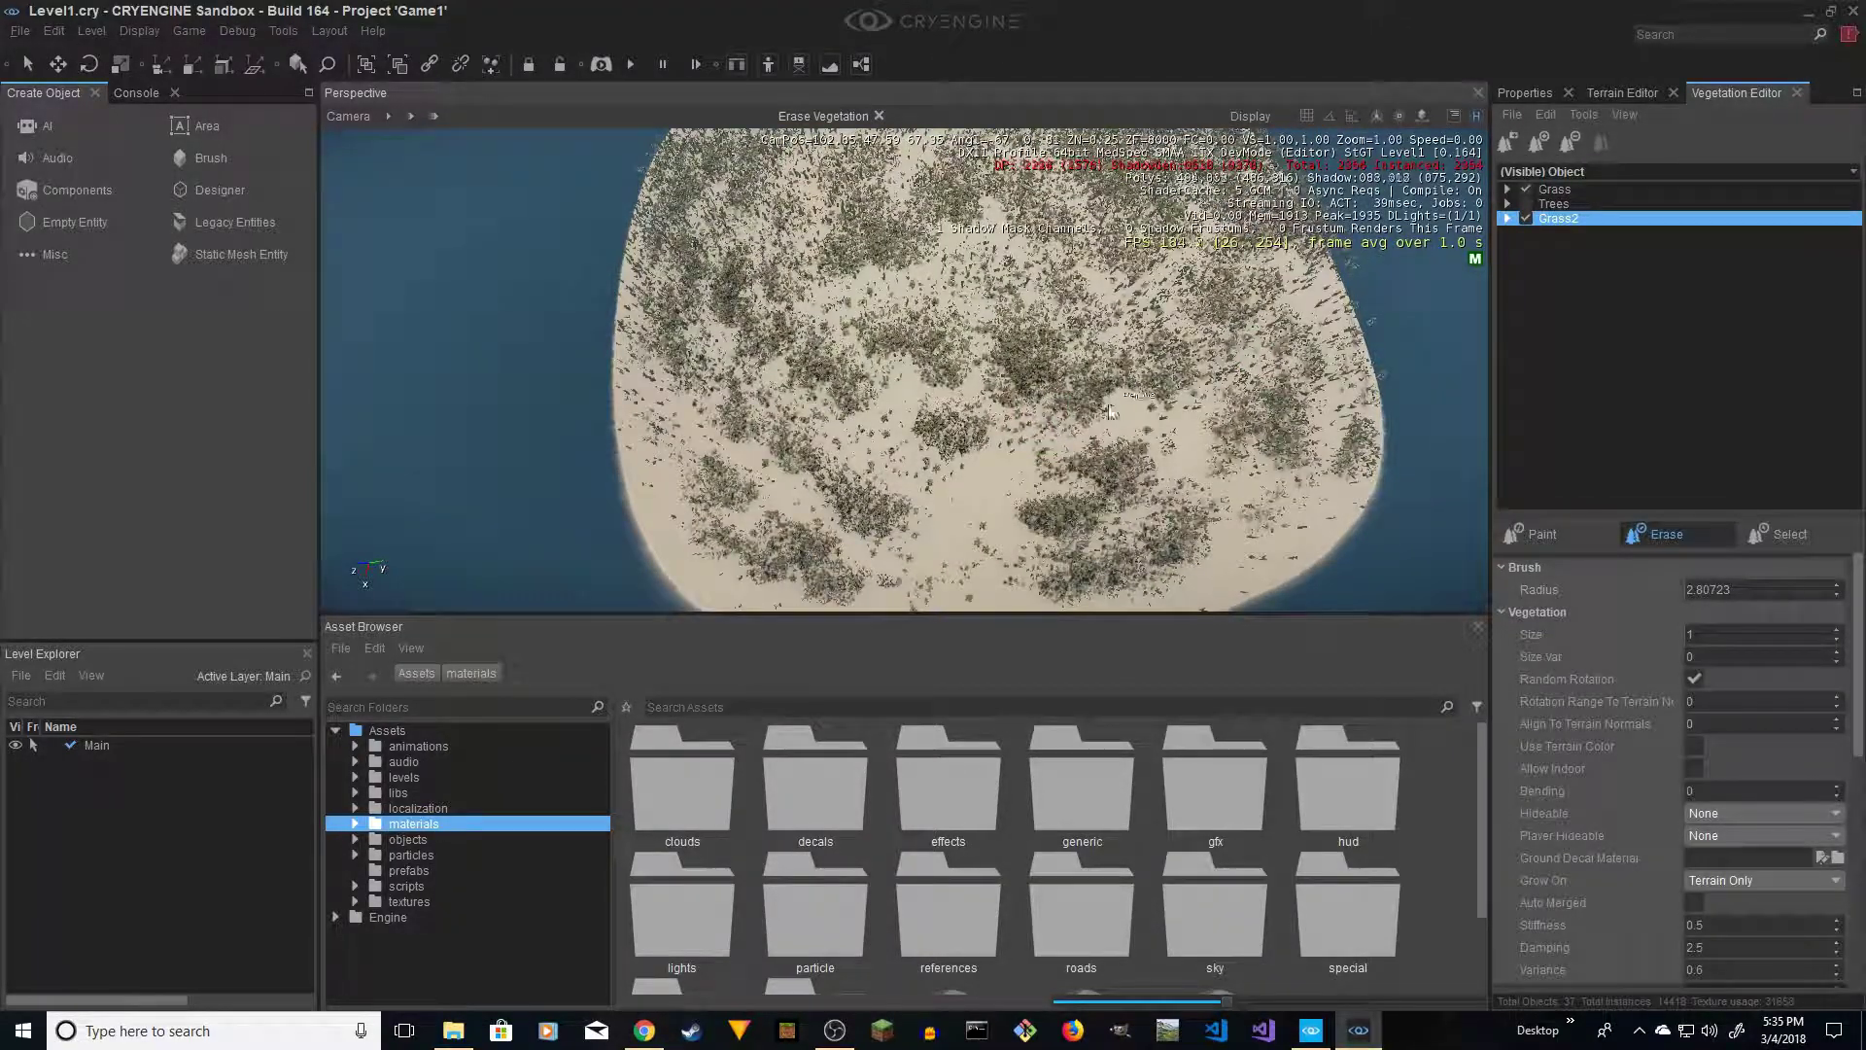
{"action": "left_click", "coordinate": [1525, 204]}
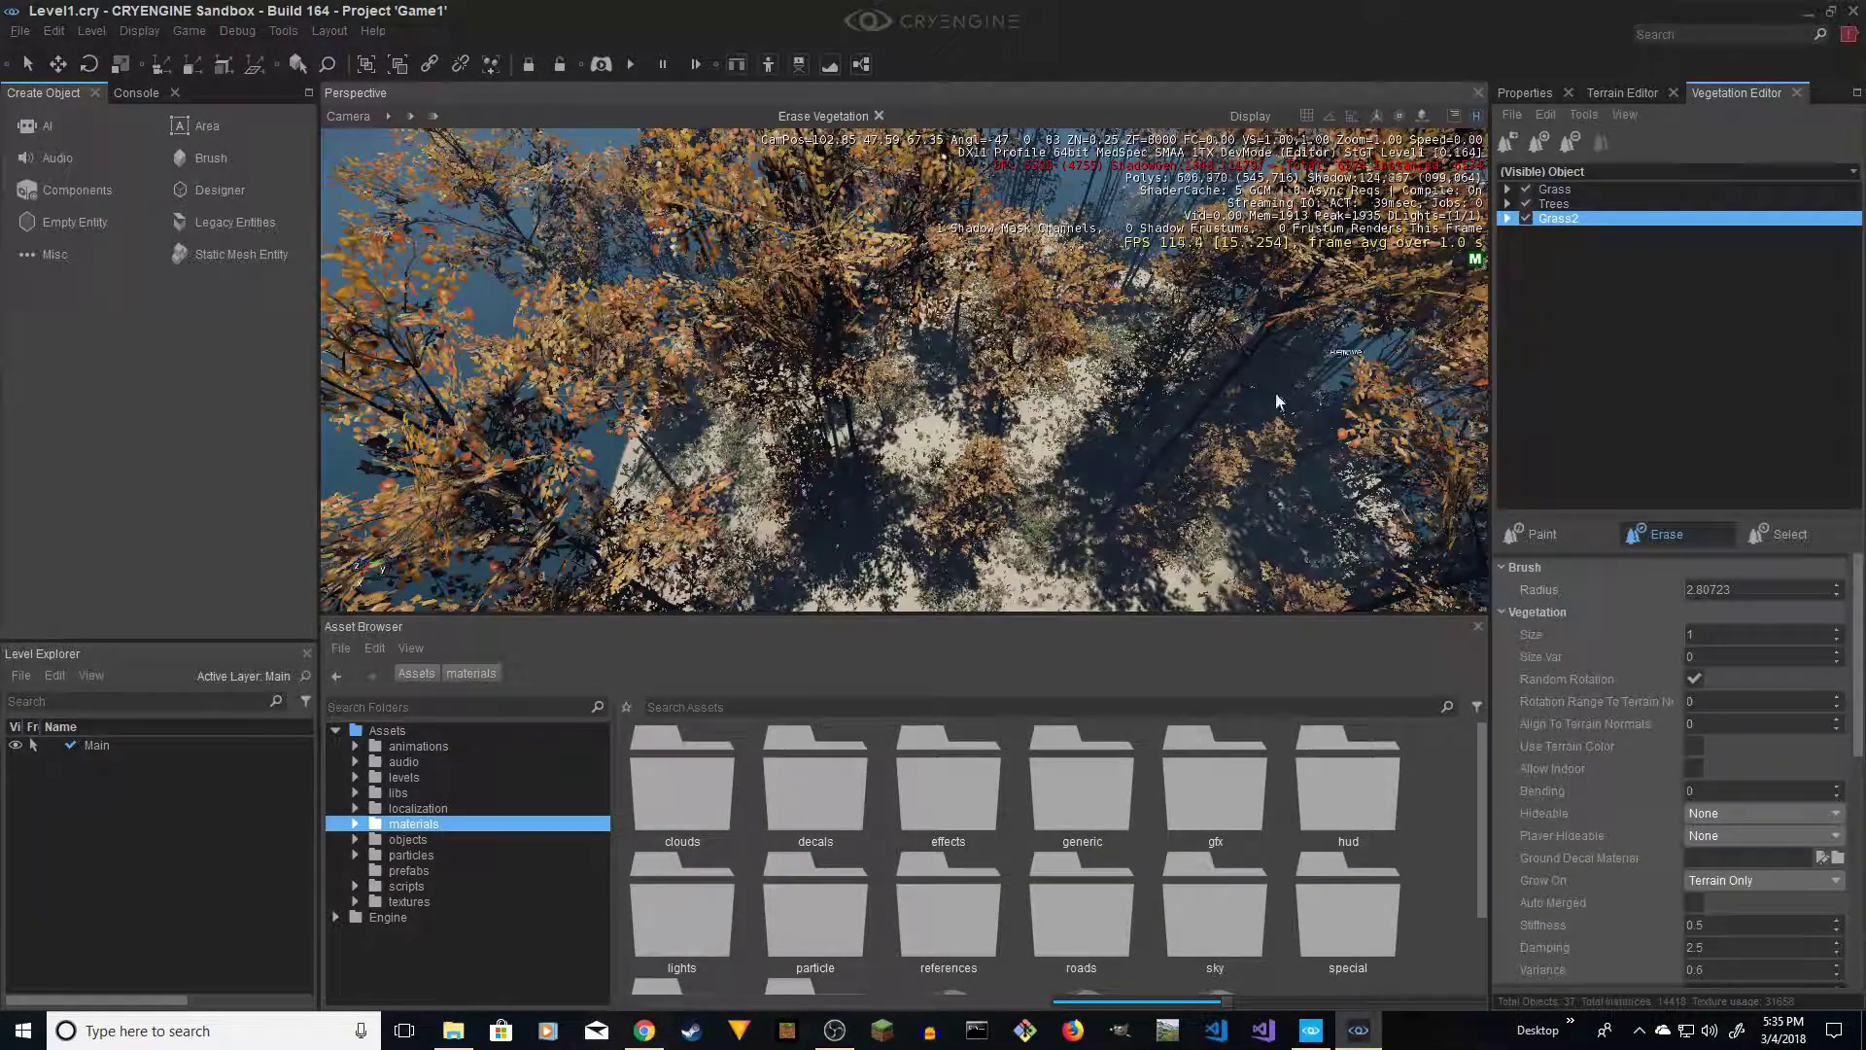
Examine the whole island from above with its trees and both grass groups shown
{"action": "key", "text": "a"}
{"action": "mouse_move", "coordinate": [1275, 393]}
{"action": "right_mouse_down"}
{"action": "mouse_move", "coordinate": [1133, 508]}
{"action": "mouse_move", "coordinate": [1207, 493]}
{"action": "mouse_move", "coordinate": [1149, 453]}
{"action": "mouse_move", "coordinate": [1139, 496]}
{"action": "mouse_move", "coordinate": [1174, 476]}
{"action": "mouse_move", "coordinate": [1064, 381]}
{"action": "mouse_move", "coordinate": [1010, 380]}
{"action": "right_mouse_up"}
{"action": "key", "text": "s"}
{"action": "key", "text": "w"}
{"action": "key", "text": "s"}
{"action": "key", "text": "w"}
{"action": "key", "text": "s"}
{"action": "key", "text": "s"}
{"action": "key", "text": "w"}
{"action": "key", "text": "s"}
{"action": "key", "text": "s"}
{"action": "key", "text": "w"}
{"action": "mouse_move", "coordinate": [864, 367]}
{"action": "right_mouse_down"}
{"action": "mouse_move", "coordinate": [975, 369]}
{"action": "mouse_move", "coordinate": [980, 401]}
{"action": "mouse_move", "coordinate": [999, 384]}
{"action": "right_mouse_up"}
{"action": "key", "text": "s"}
{"action": "key", "text": "a"}
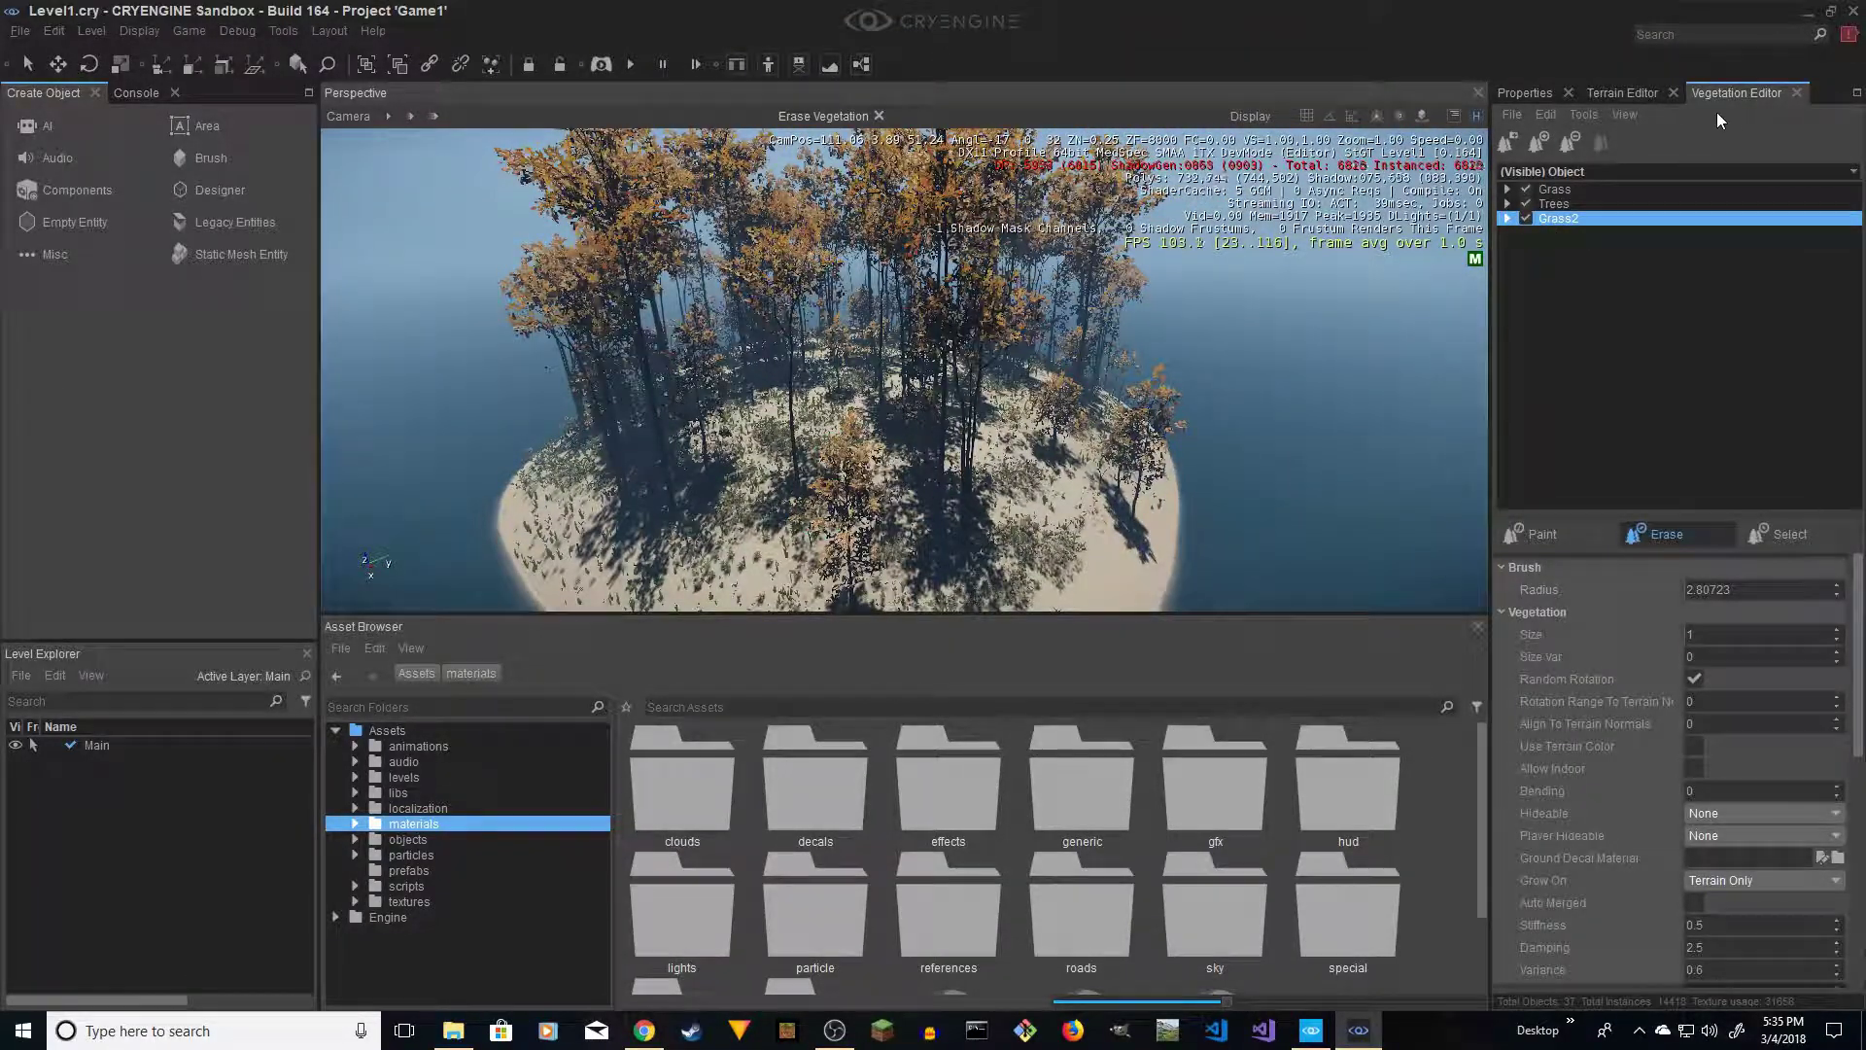
Hide the Trees group and set Cast Shadow Min Spec to Never for the Grass and Grass2 groups, viewed at ground level
{"action": "key", "text": "d"}
{"action": "right_click_drag", "start_coordinate": [1021, 506], "coordinate": [1256, 523]}
{"action": "key", "text": "w"}
{"action": "key", "text": "w"}
{"action": "key", "text": "a"}
{"action": "key", "text": "w"}
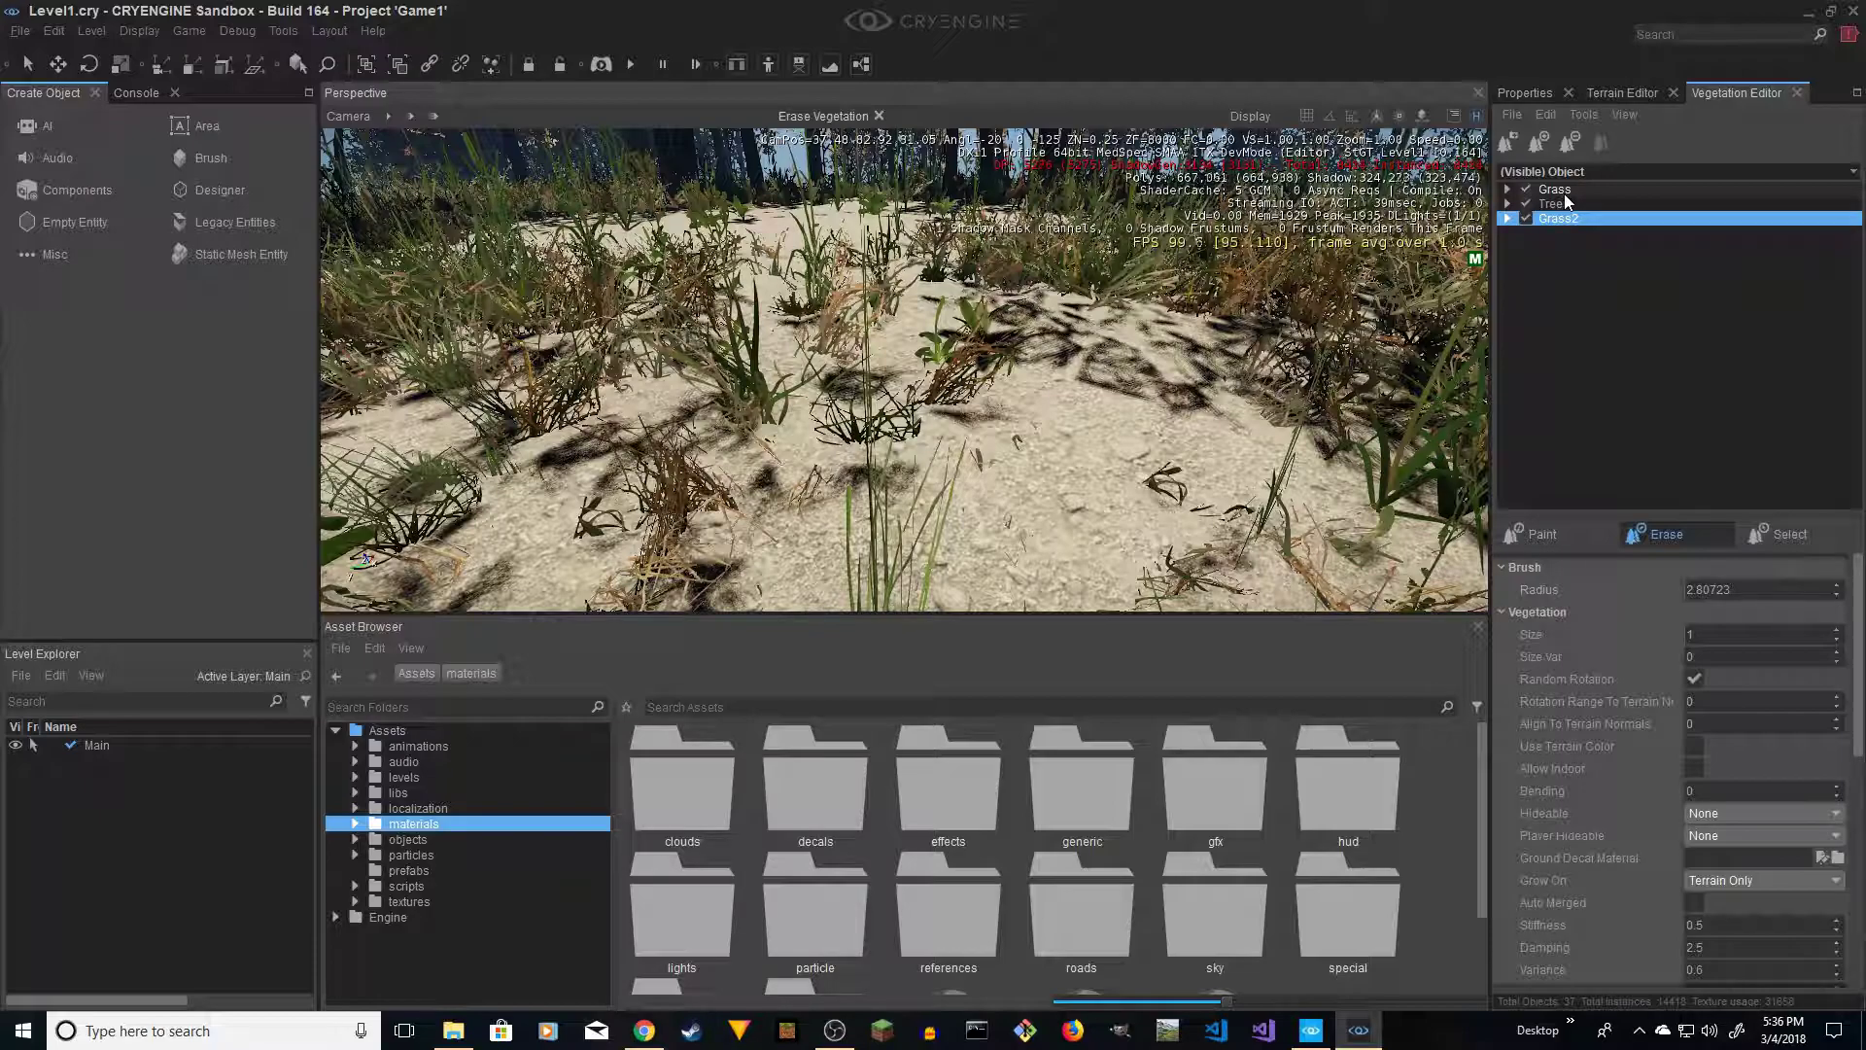
{"action": "left_click", "coordinate": [1525, 204]}
{"action": "left_click", "coordinate": [1566, 191]}
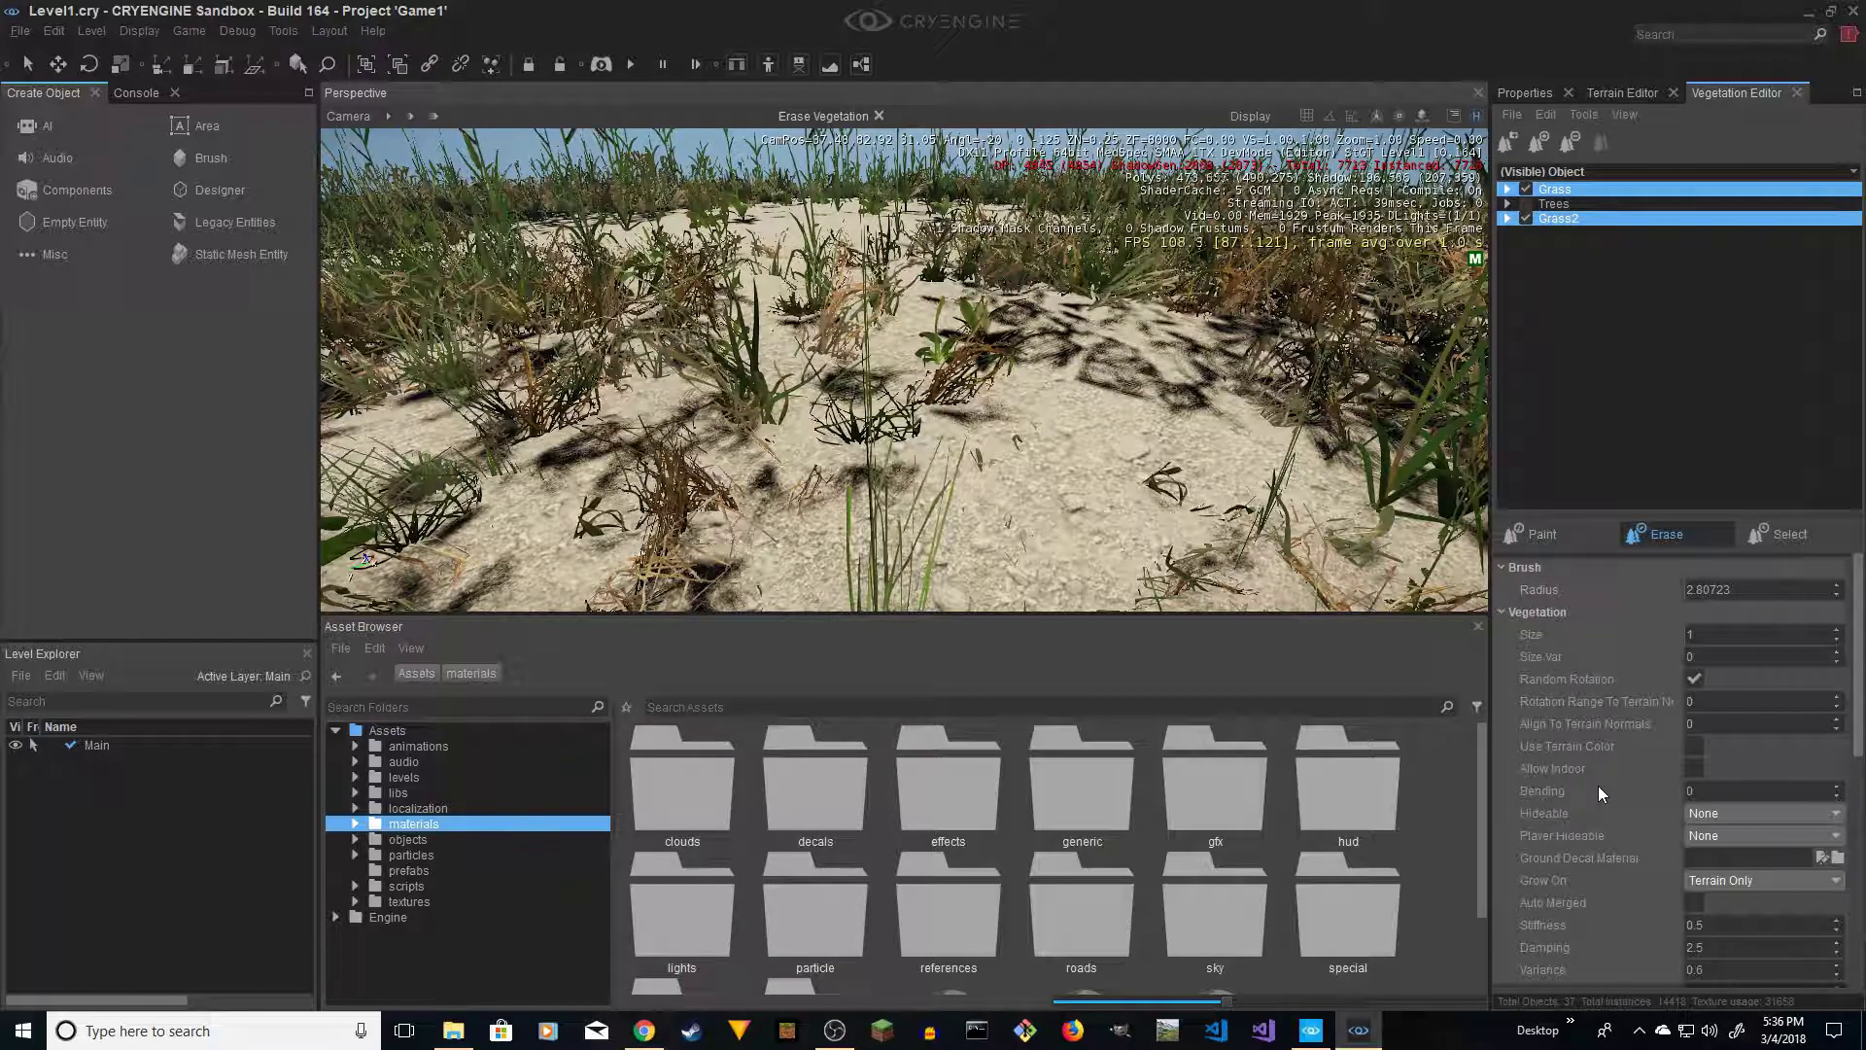
{"action": "scroll", "coordinate": [1601, 761], "scroll_direction": "down", "scroll_amount": 6}
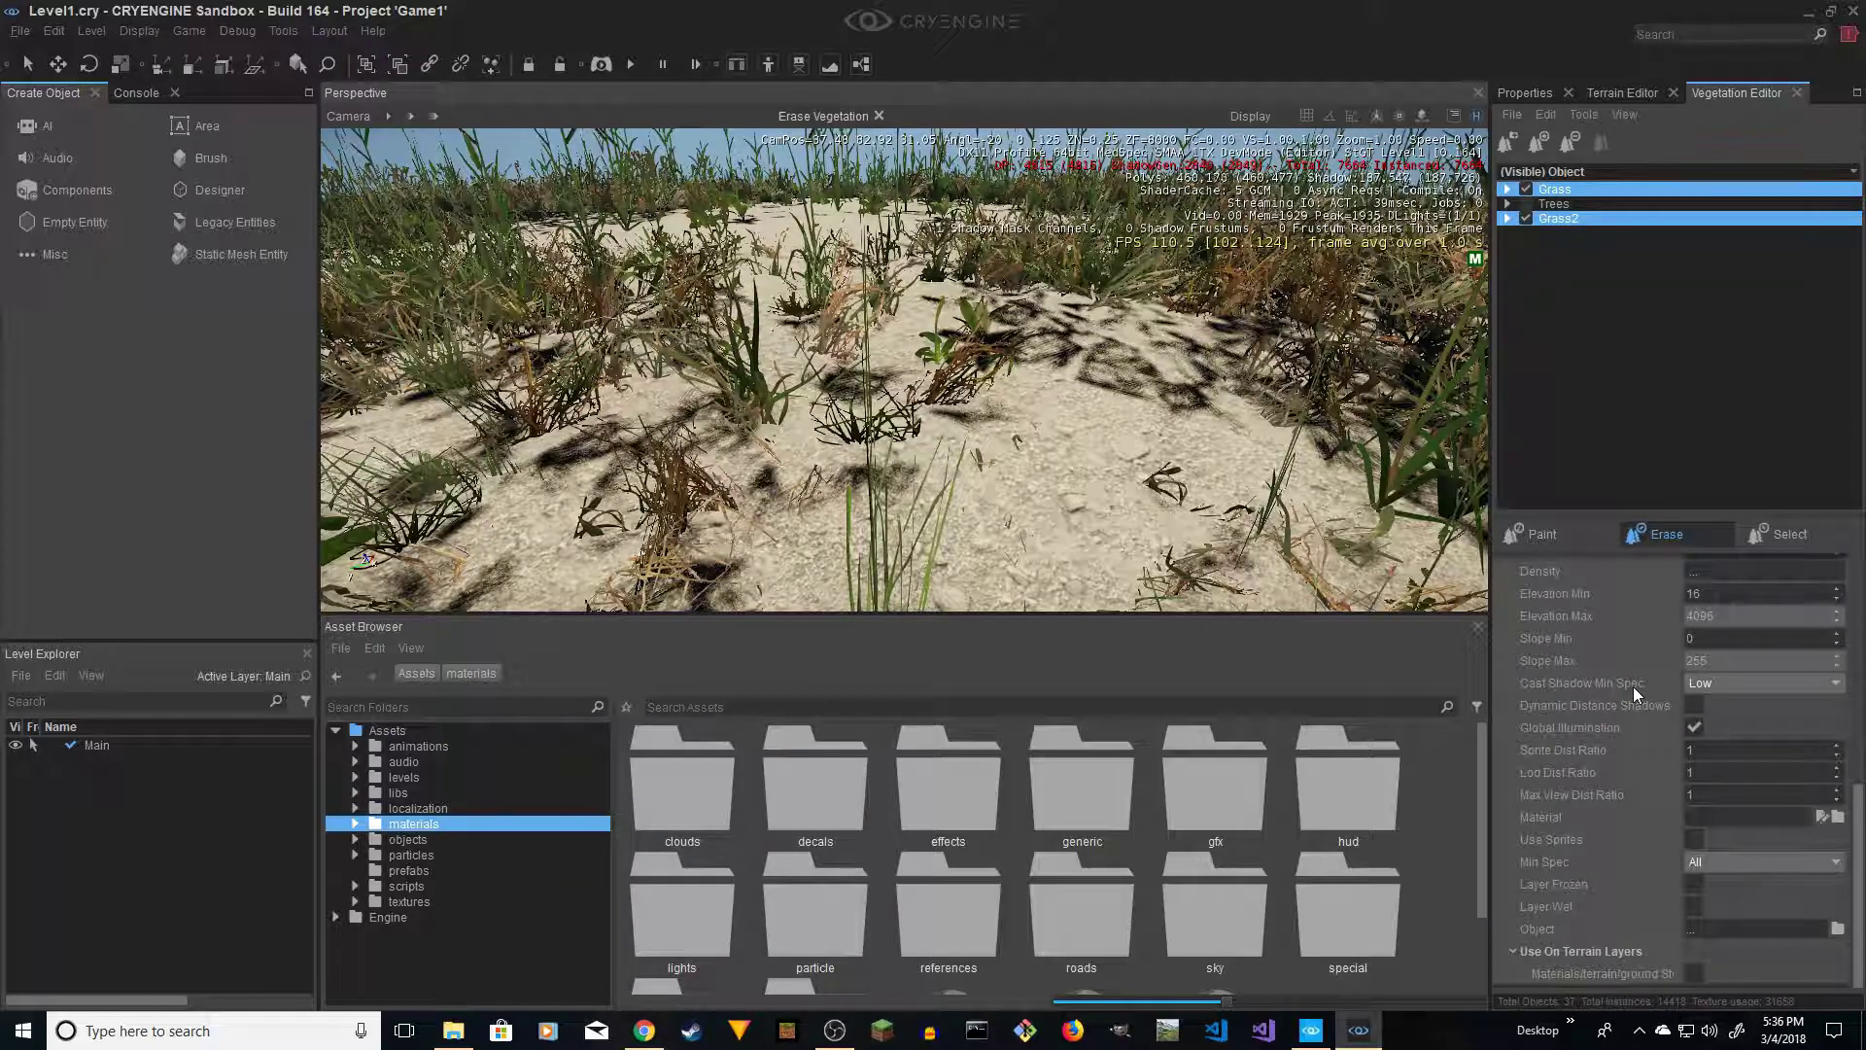
{"action": "left_click", "coordinate": [1734, 684]}
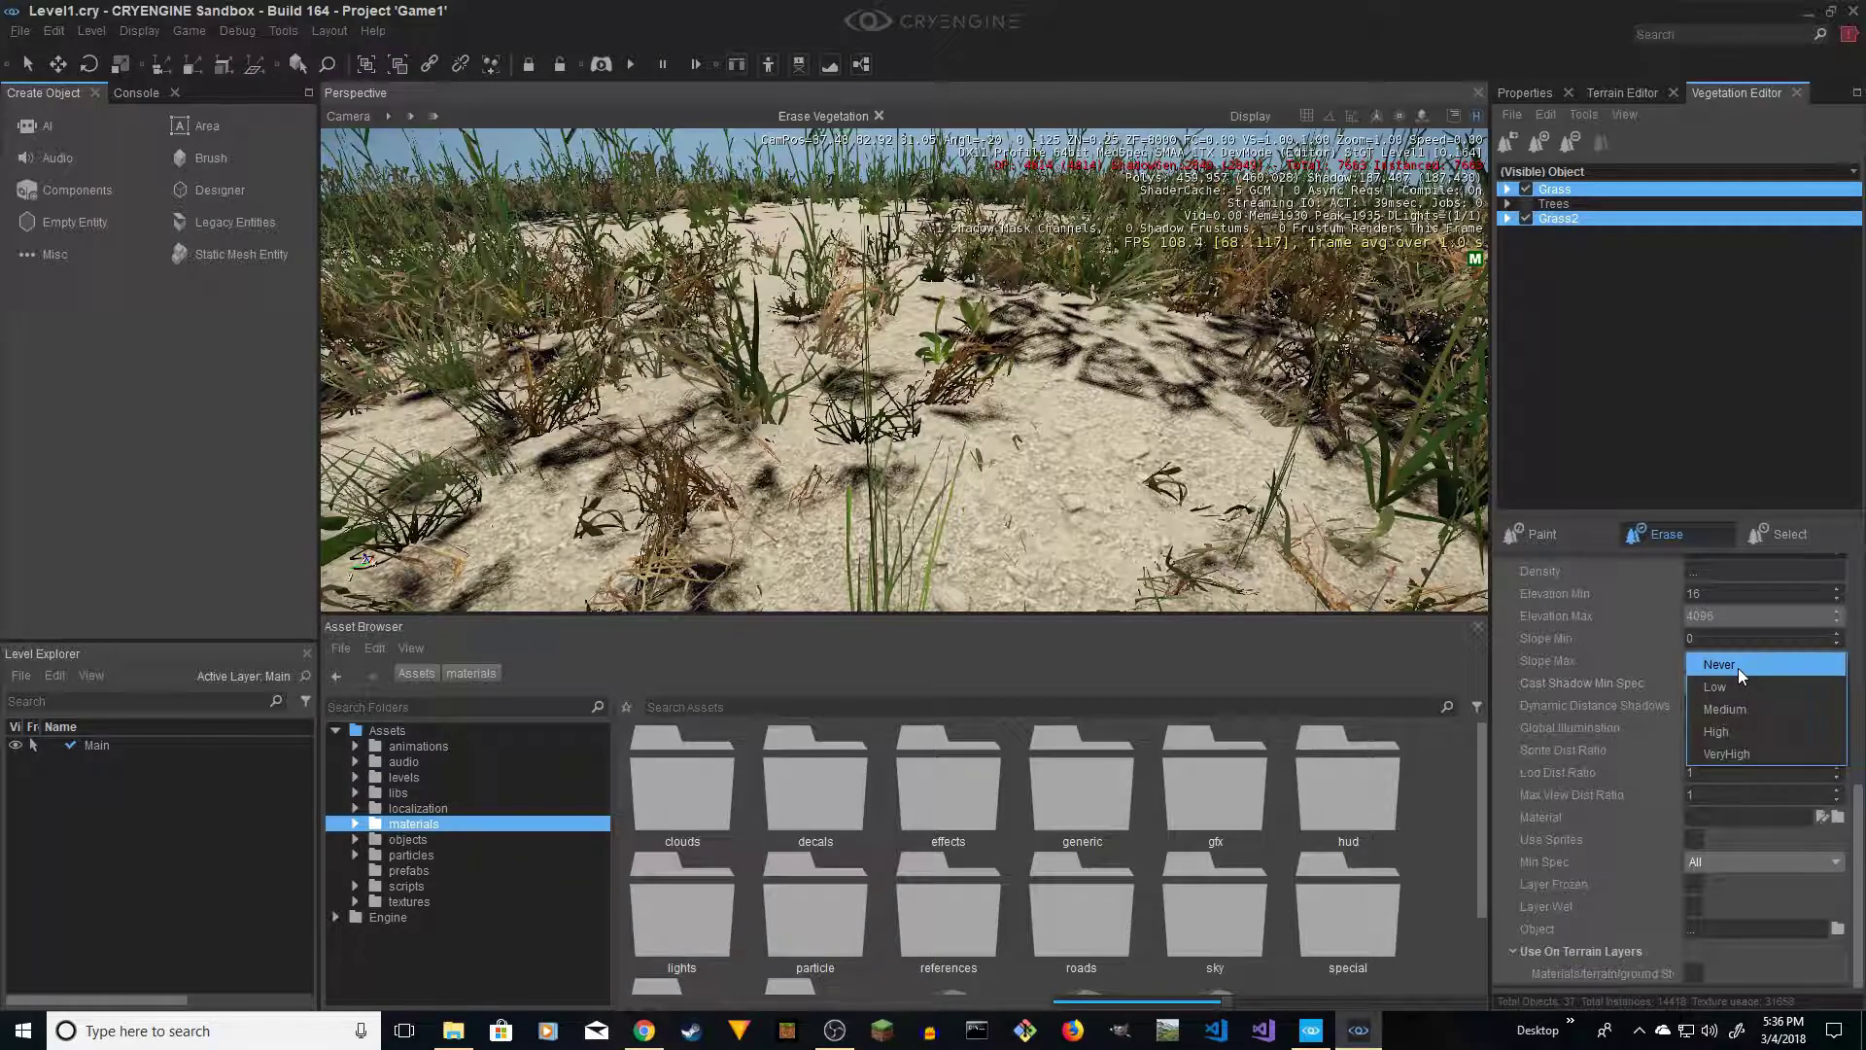
{"action": "left_click", "coordinate": [1737, 668]}
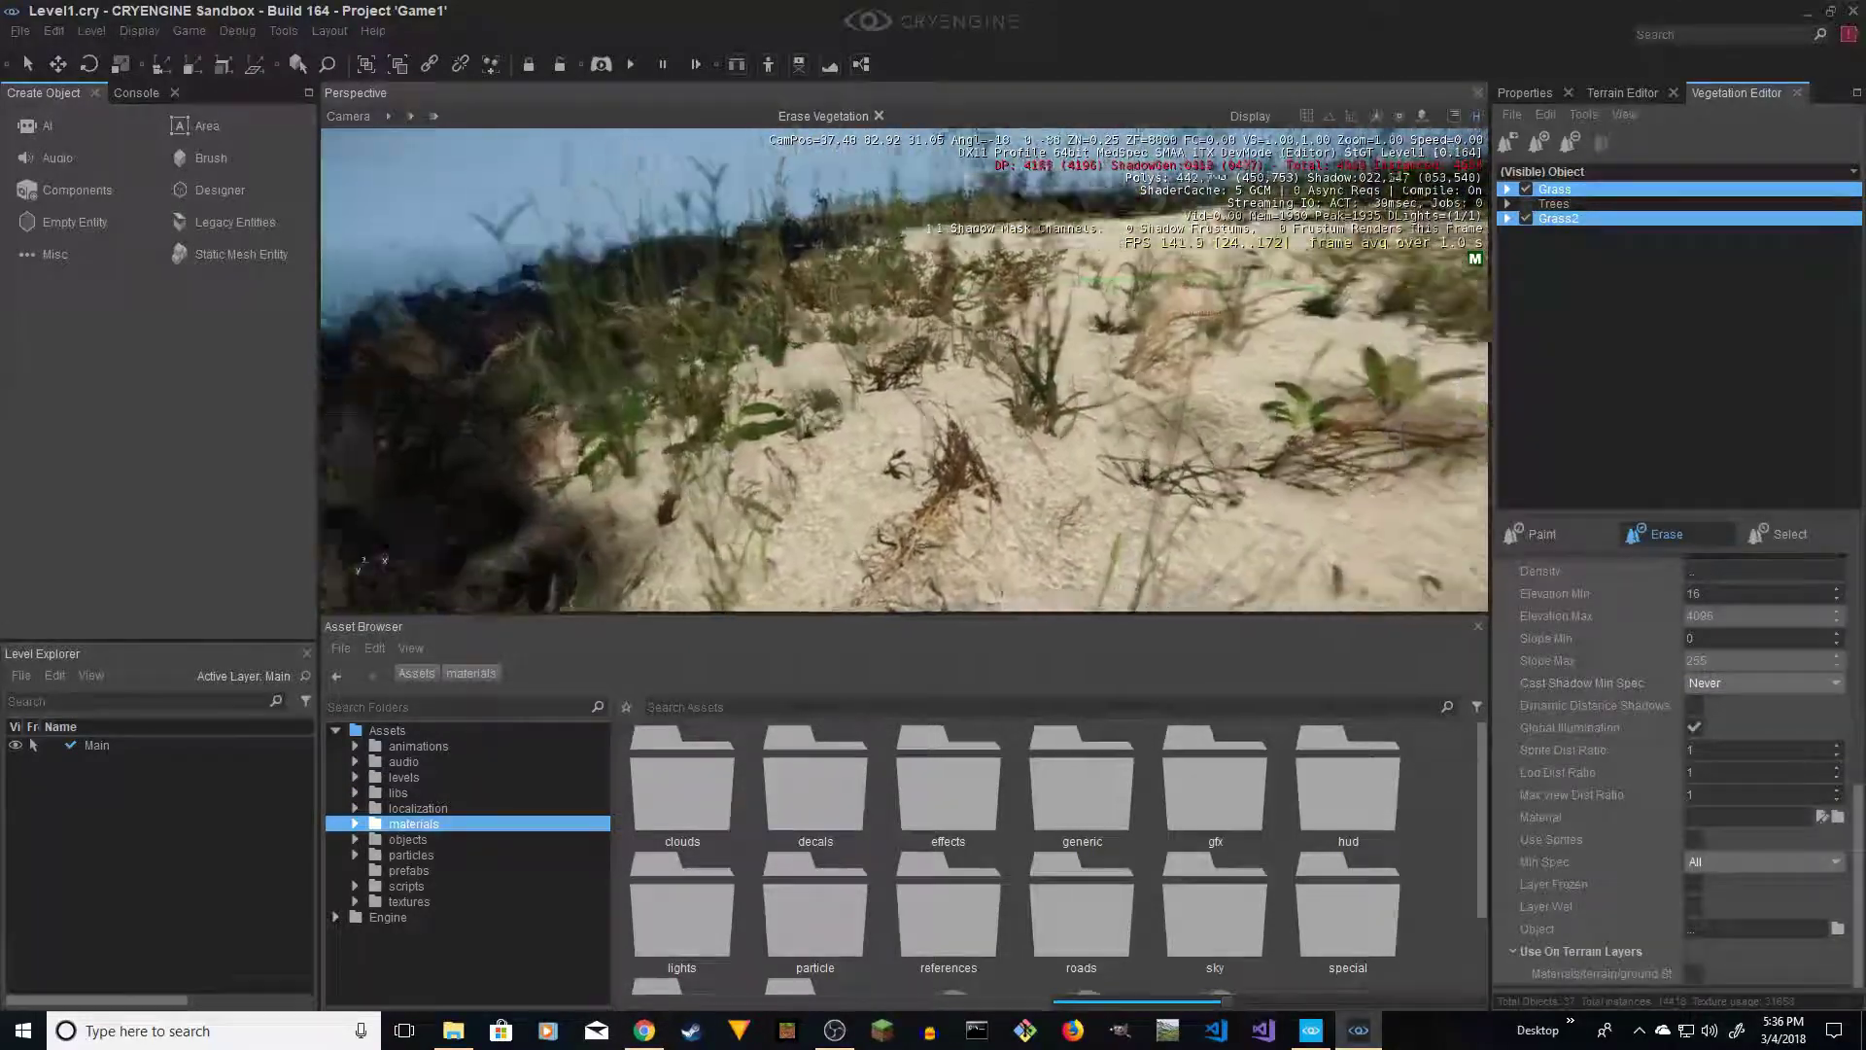
Clear the vegetation group selection and make the Trees group visible again
{"action": "right_click_drag", "start_coordinate": [968, 507], "coordinate": [1162, 509]}
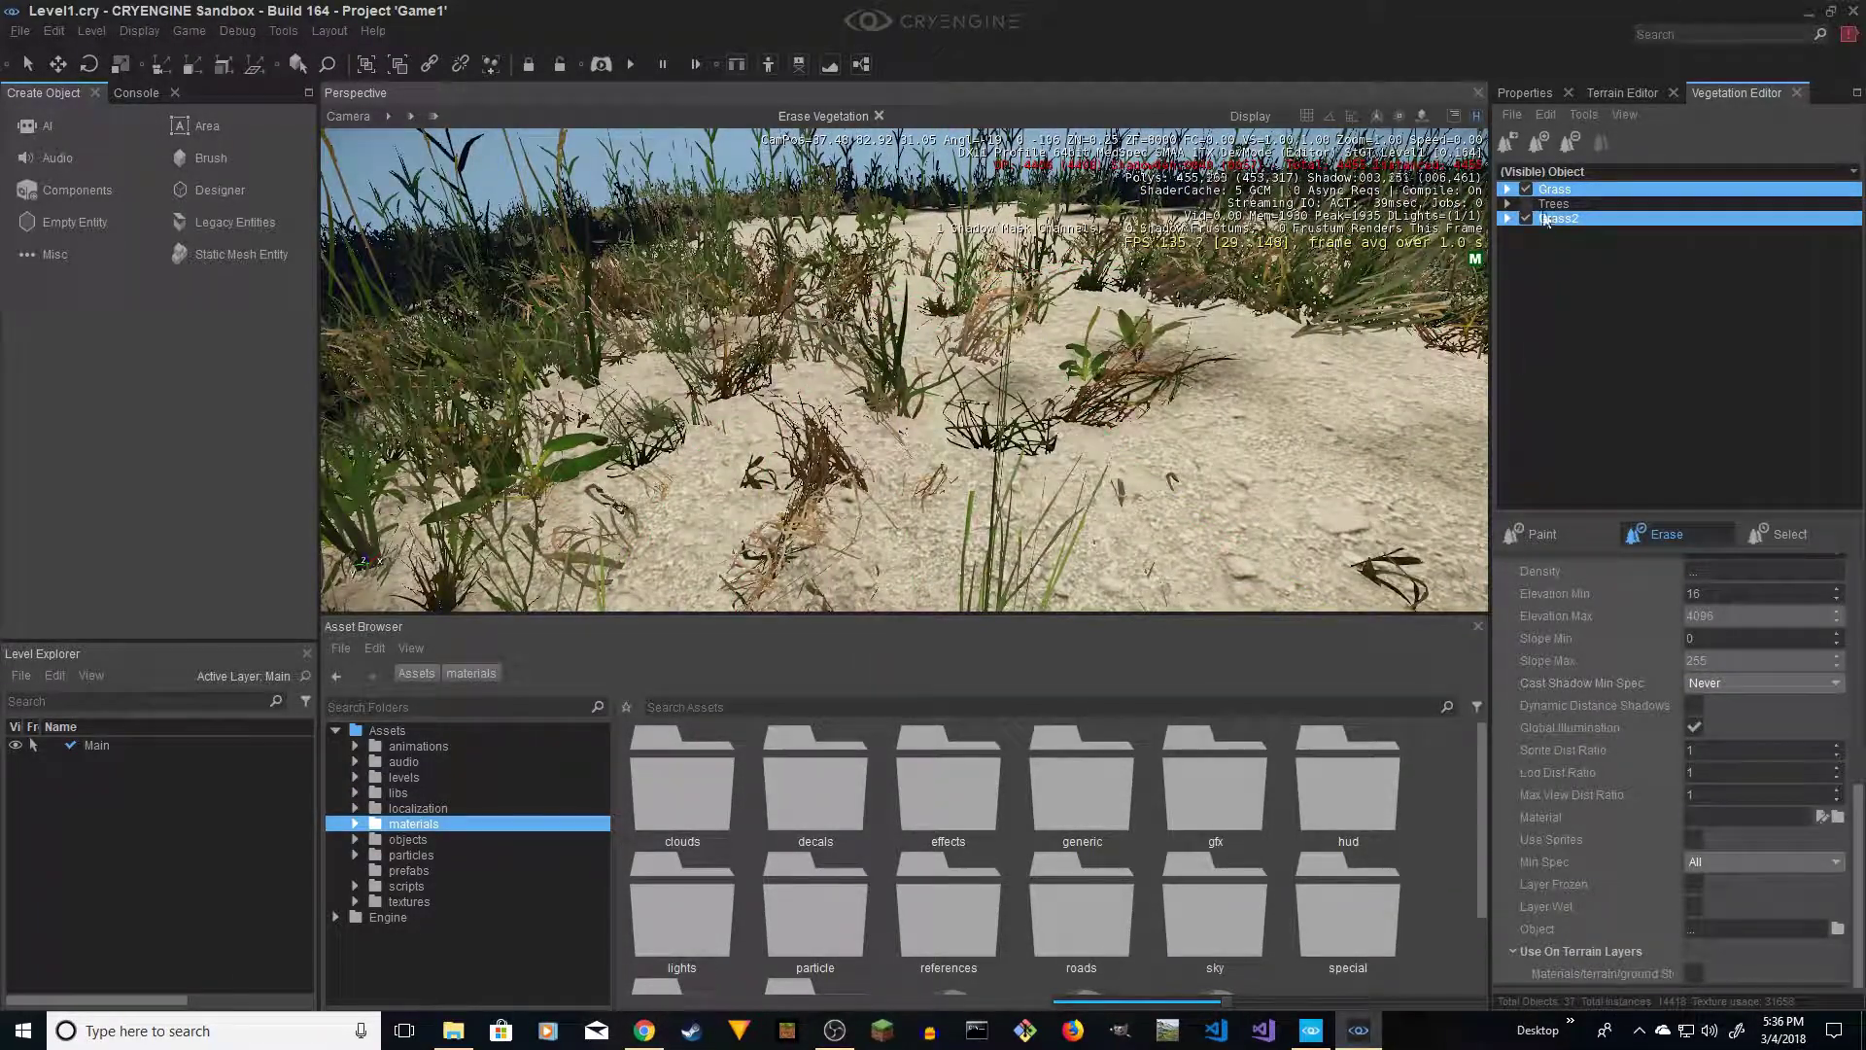
{"action": "left_click", "coordinate": [1543, 264]}
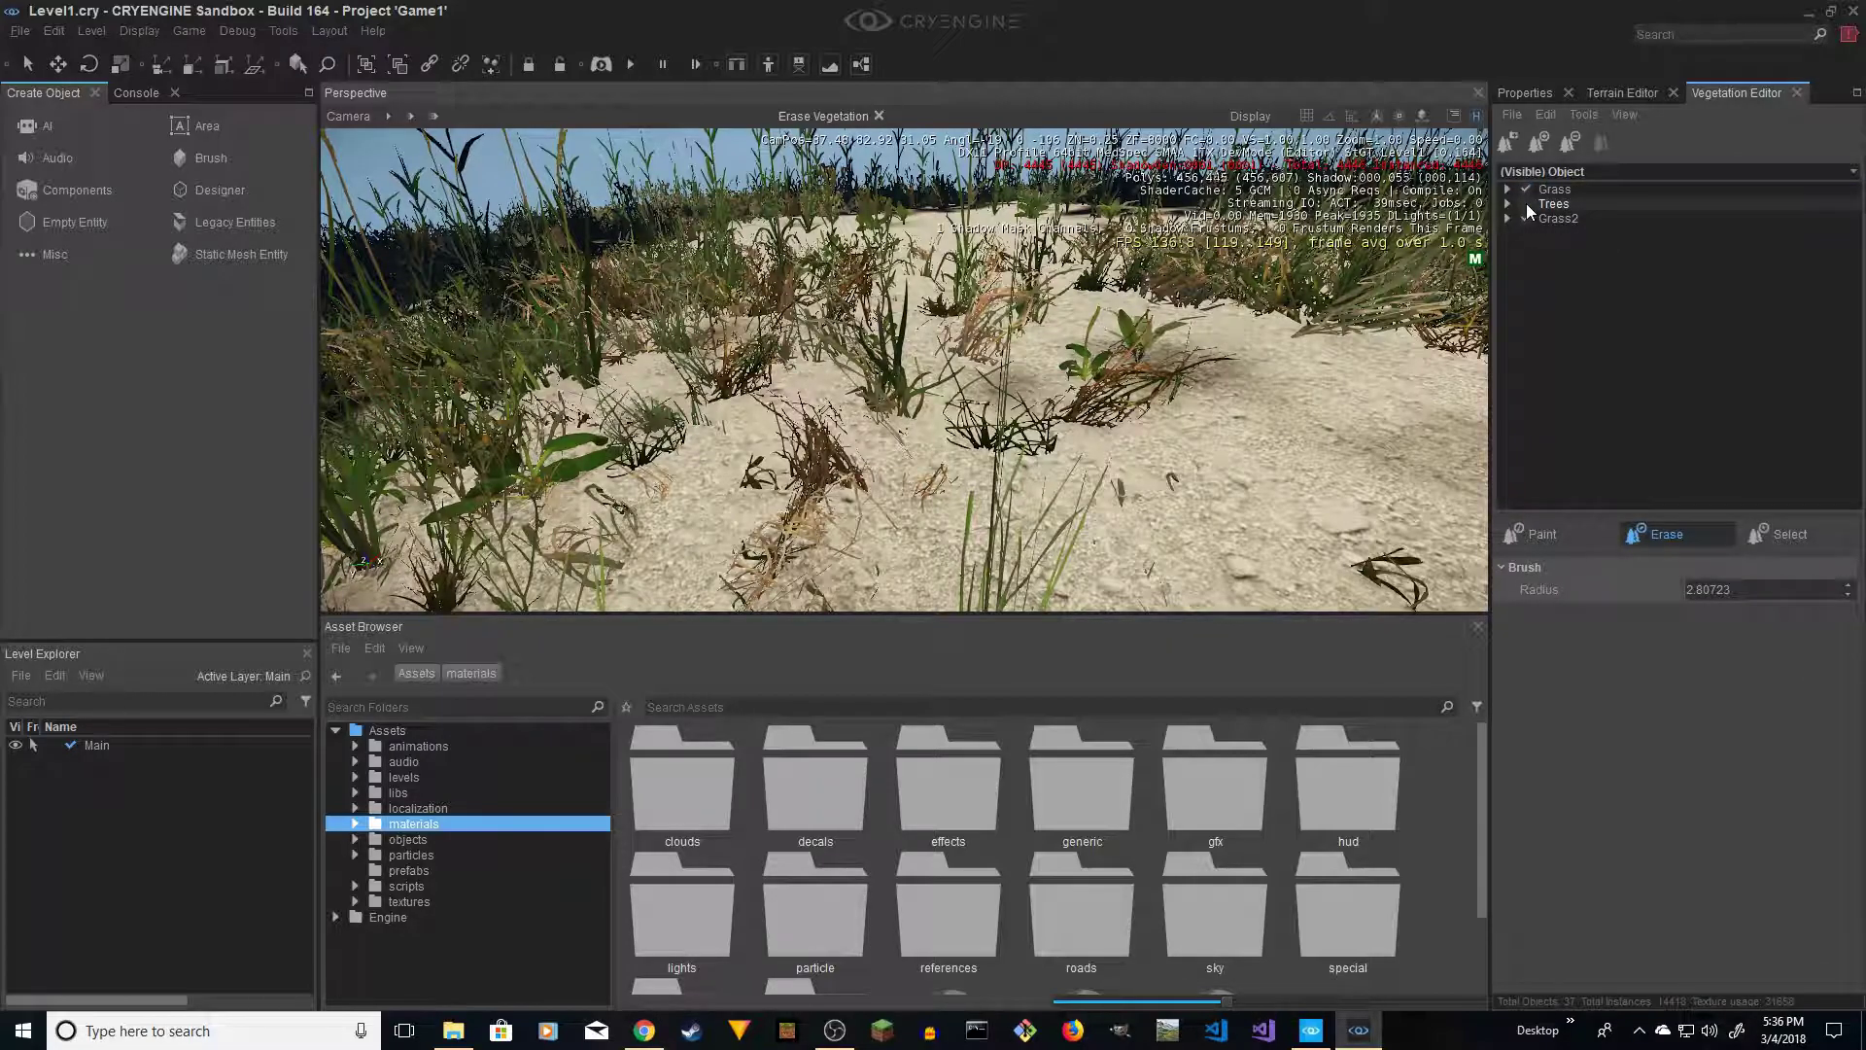
{"action": "left_click", "coordinate": [1526, 204]}
Examine the grass and tree shadows at ground level and across the whole island
{"action": "key", "text": "s"}
{"action": "right_click_drag", "start_coordinate": [1147, 416], "coordinate": [992, 445]}
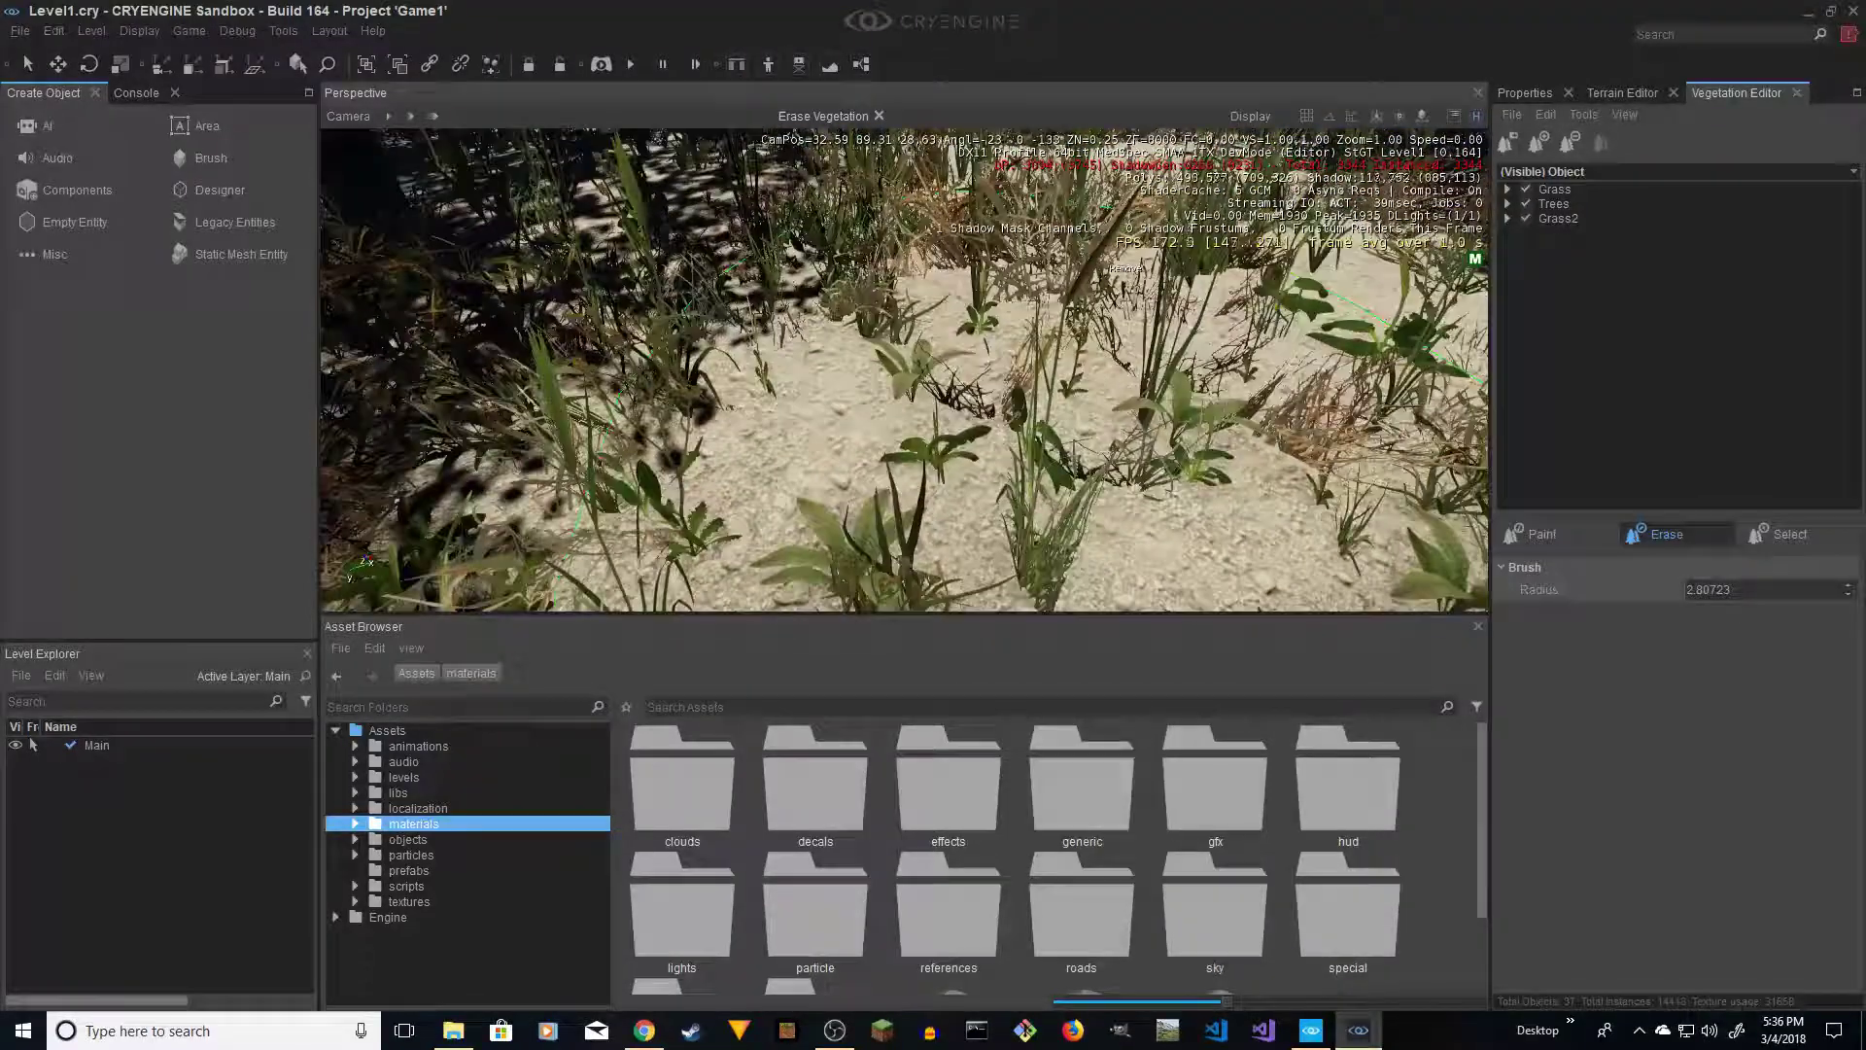
{"action": "key", "text": "w"}
{"action": "right_click_drag", "start_coordinate": [1123, 273], "coordinate": [1086, 416]}
{"action": "key", "text": "d"}
{"action": "key", "text": "w"}
{"action": "key", "text": "w"}
{"action": "key", "text": "s"}
{"action": "key", "text": "w"}
{"action": "key", "text": "s"}
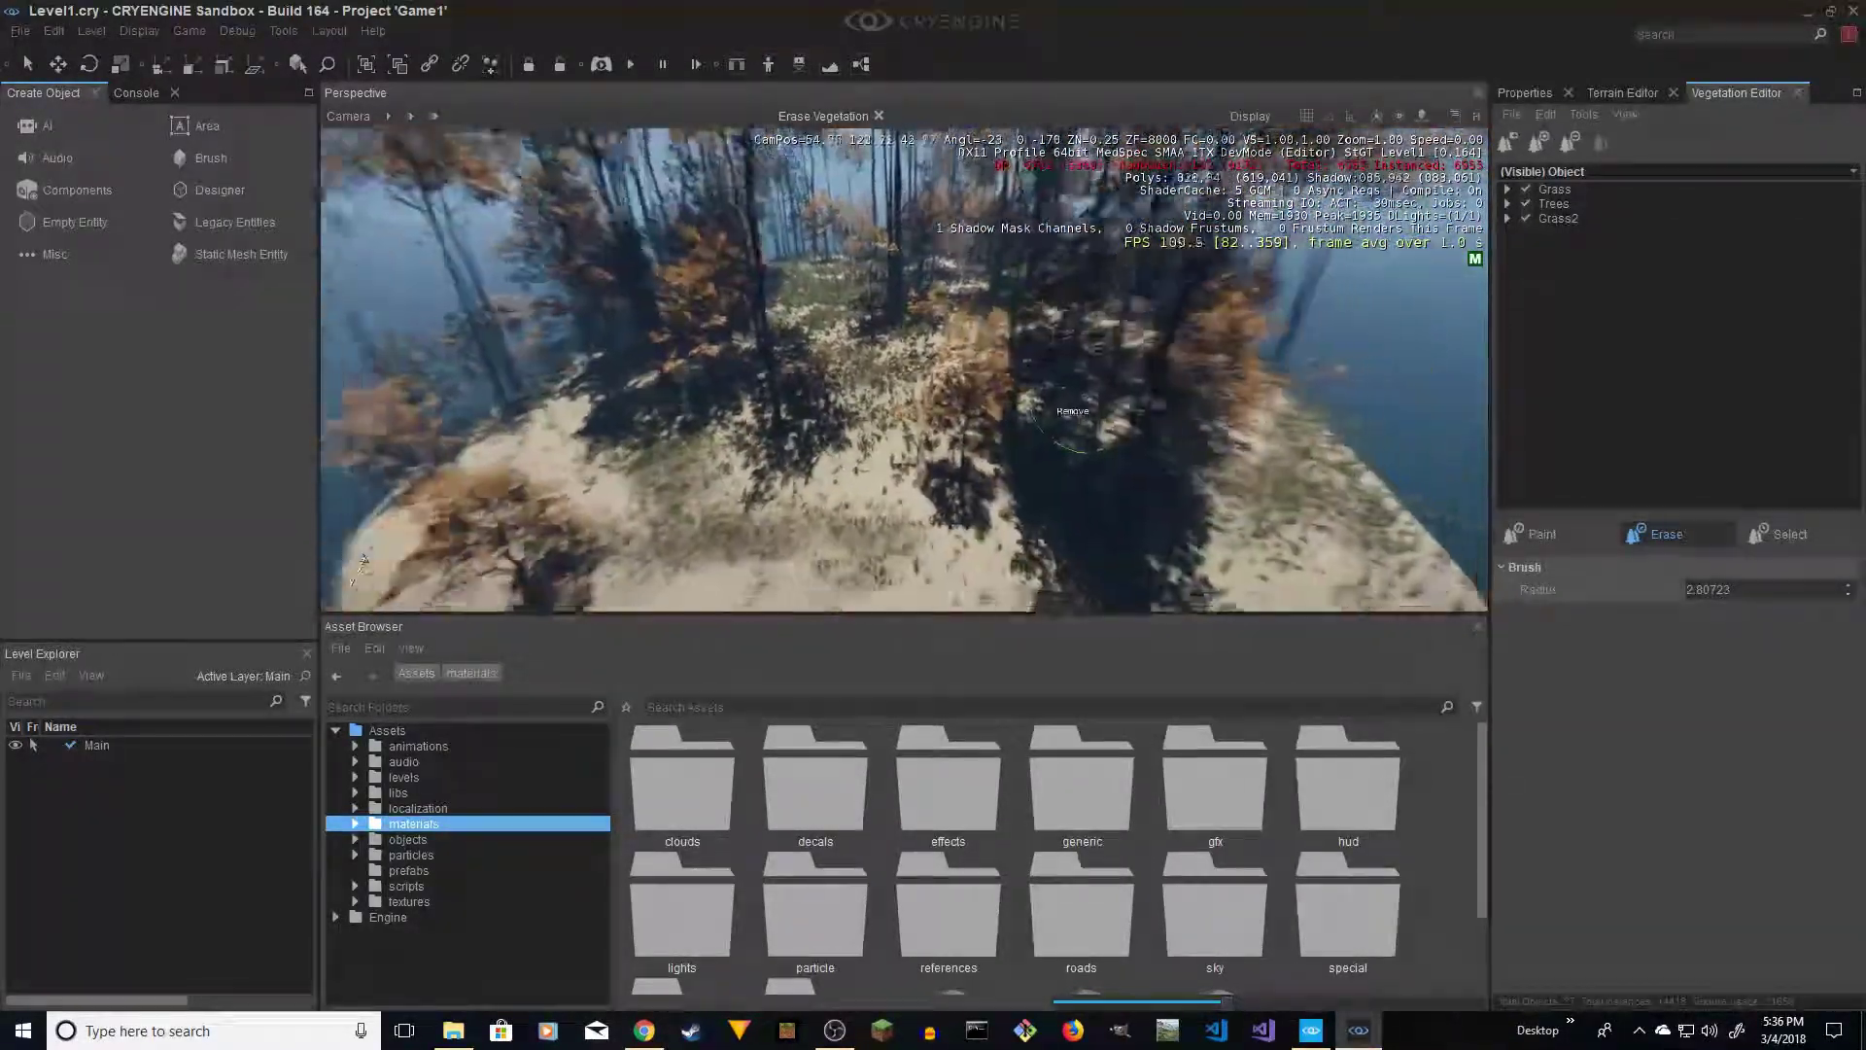